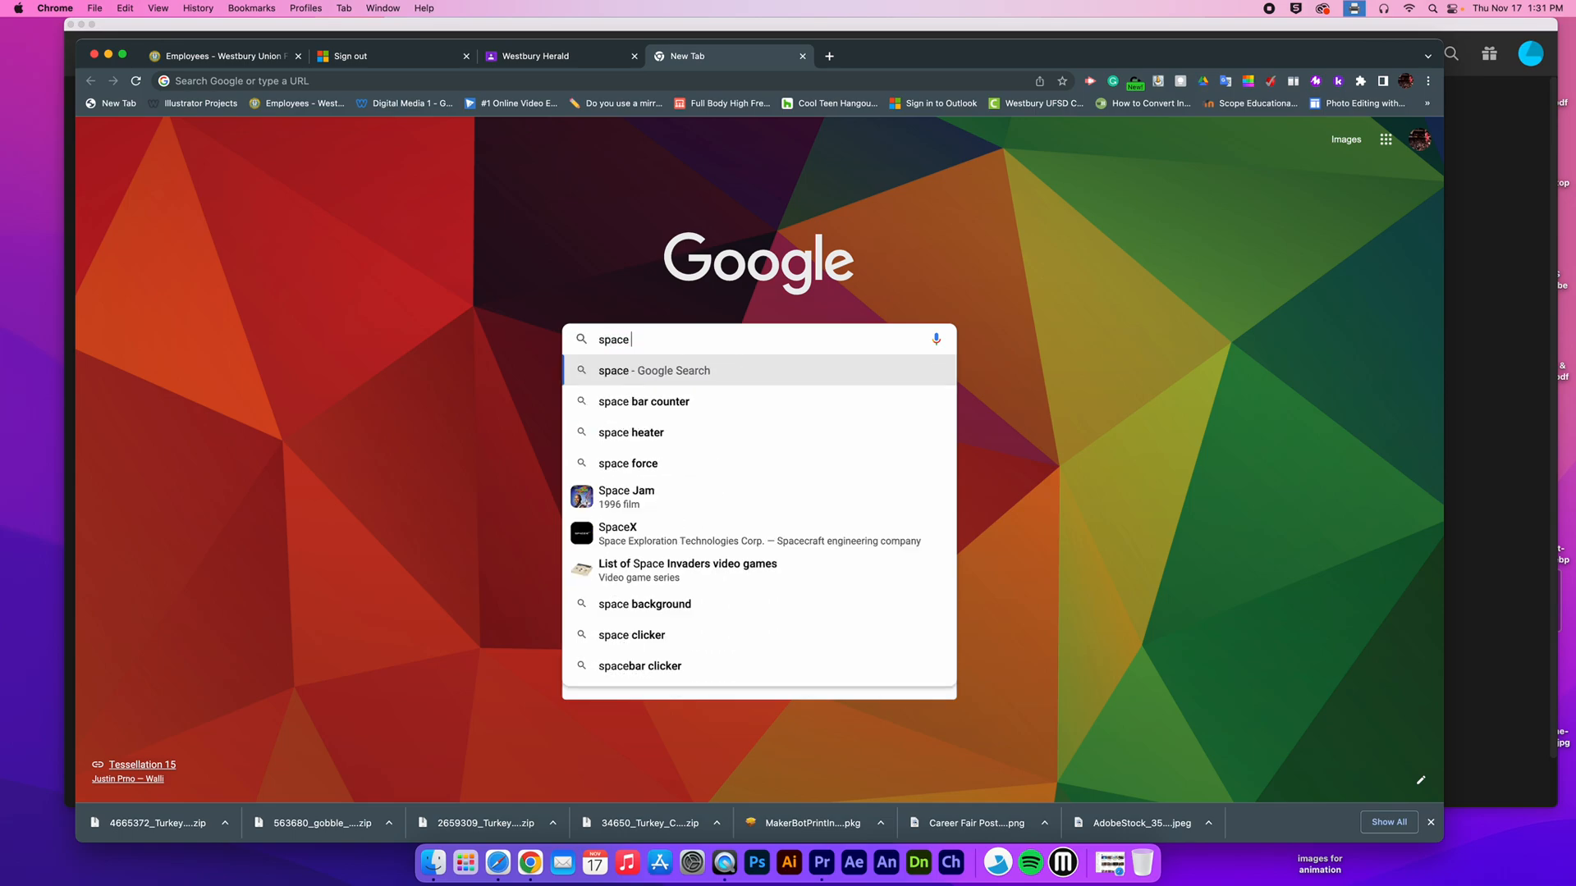
# Search Google for "space png" and limit the image results to transparent colour
pyautogui.write('png')
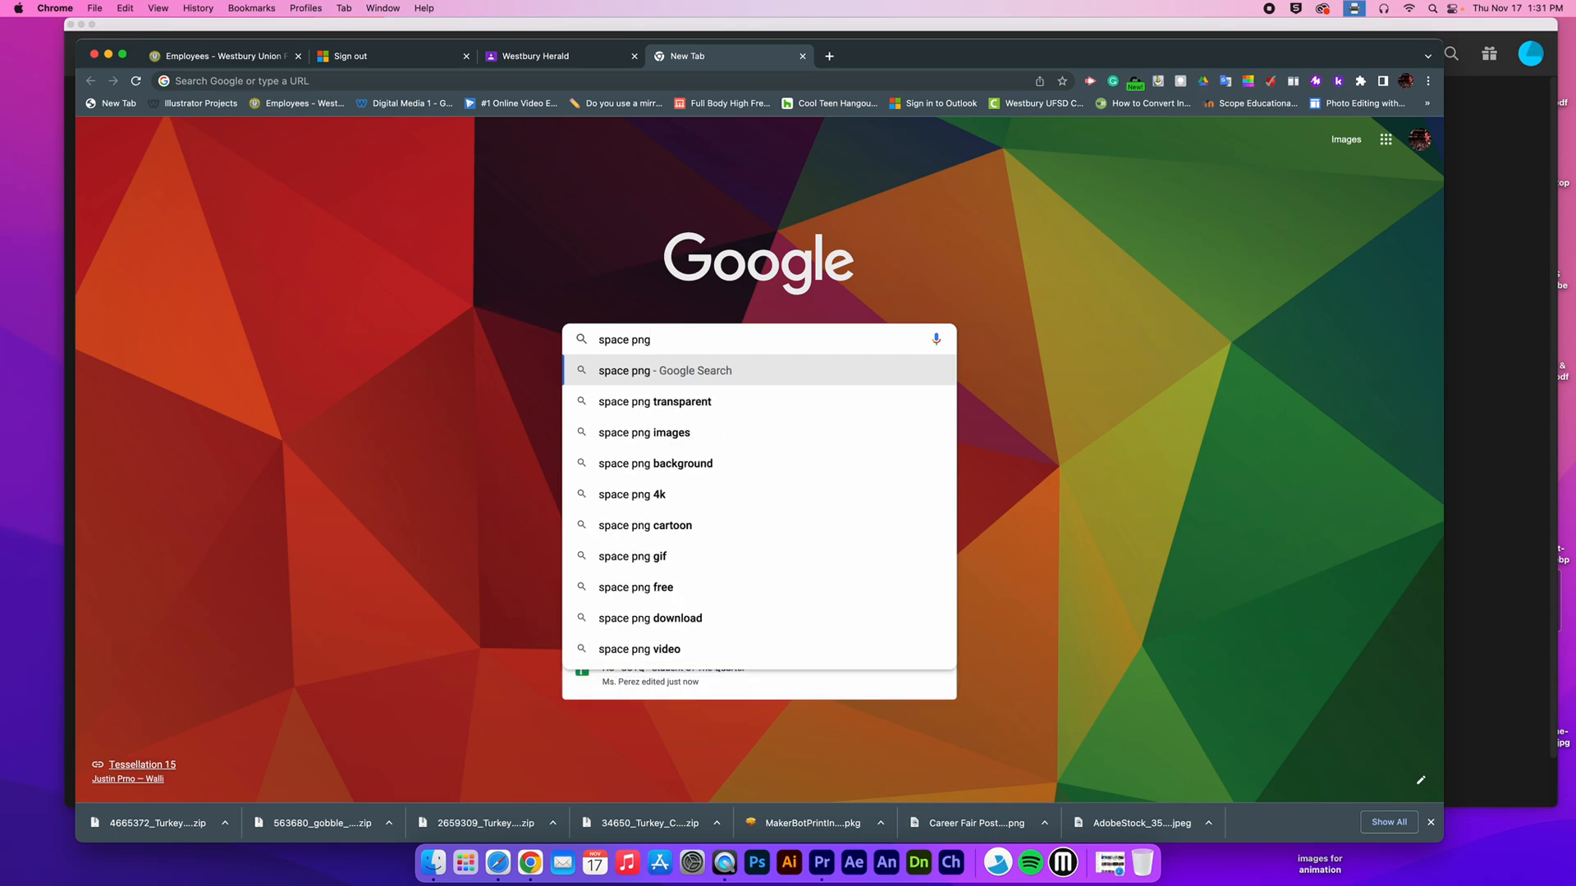
pyautogui.press('Return')
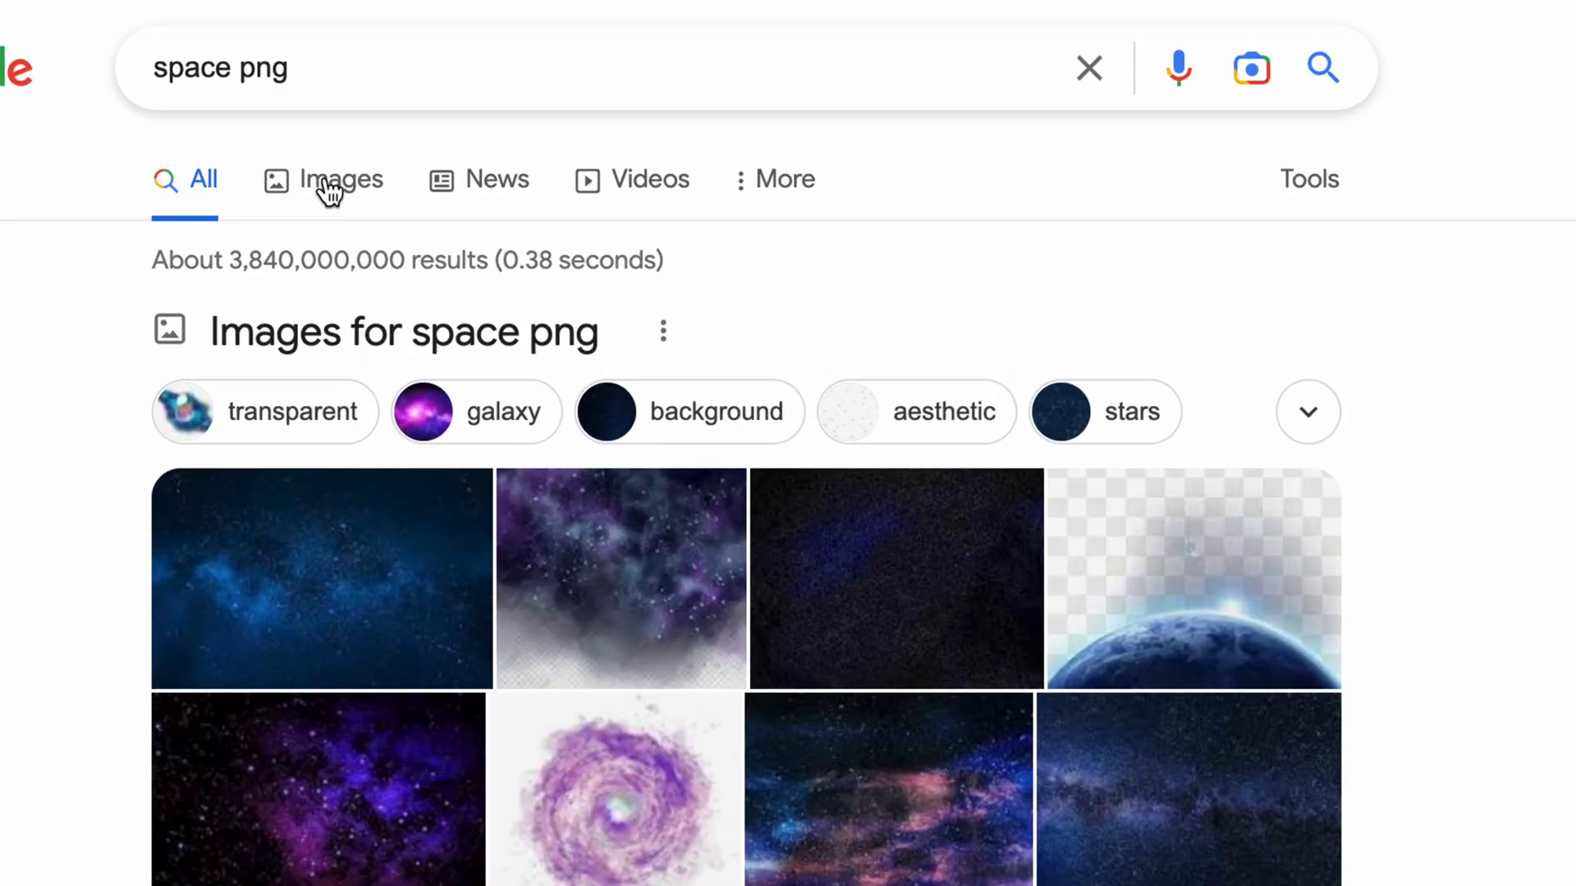
pyautogui.click(329, 188)
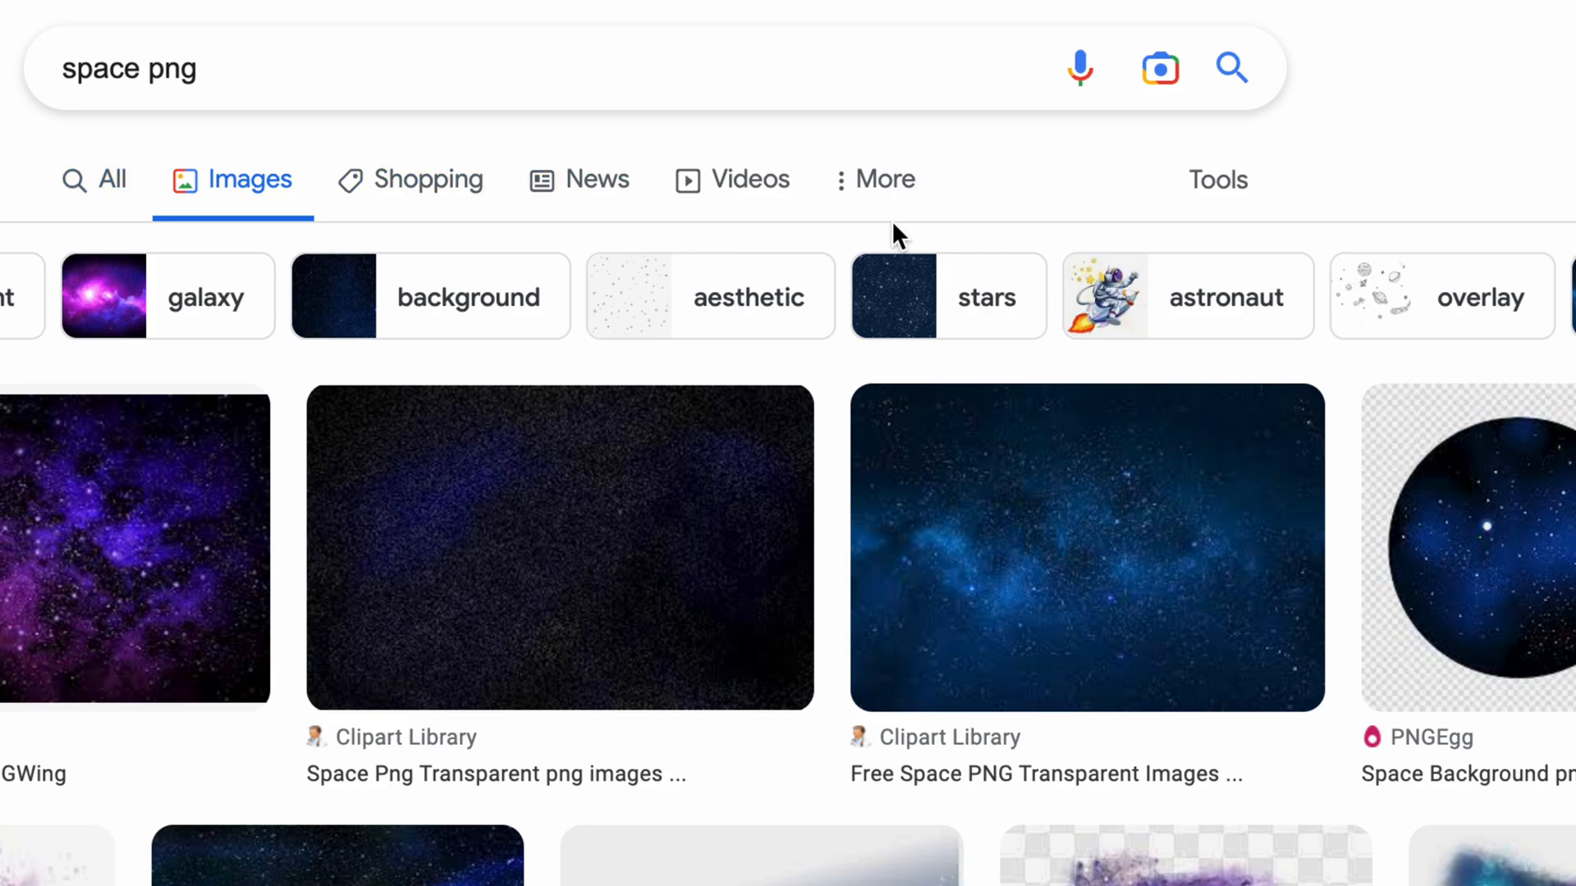
pyautogui.click(1220, 191)
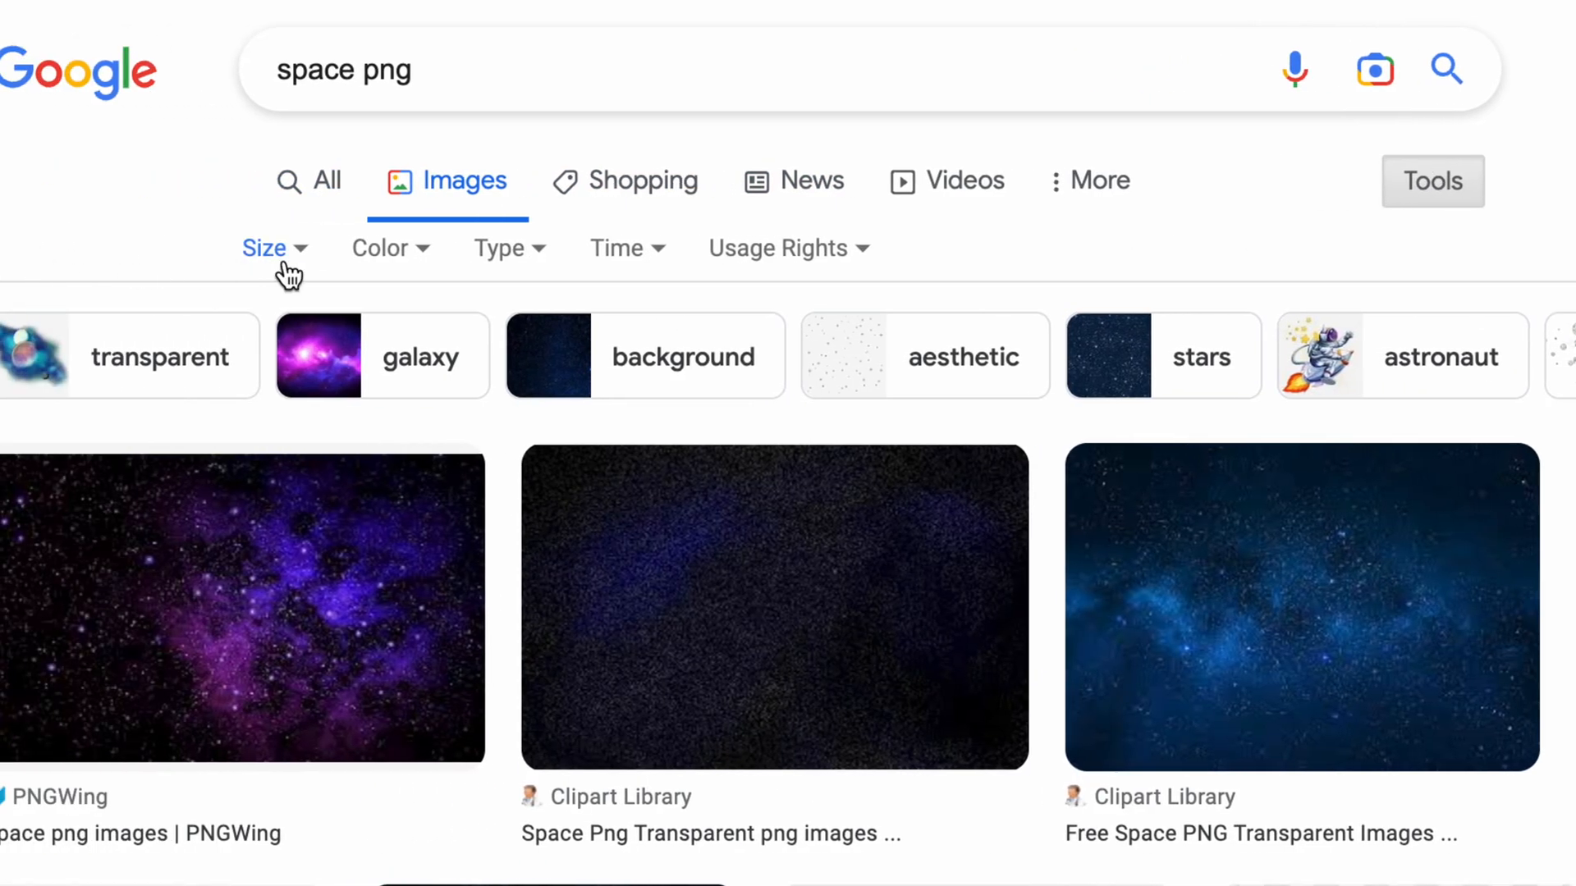
pyautogui.click(380, 253)
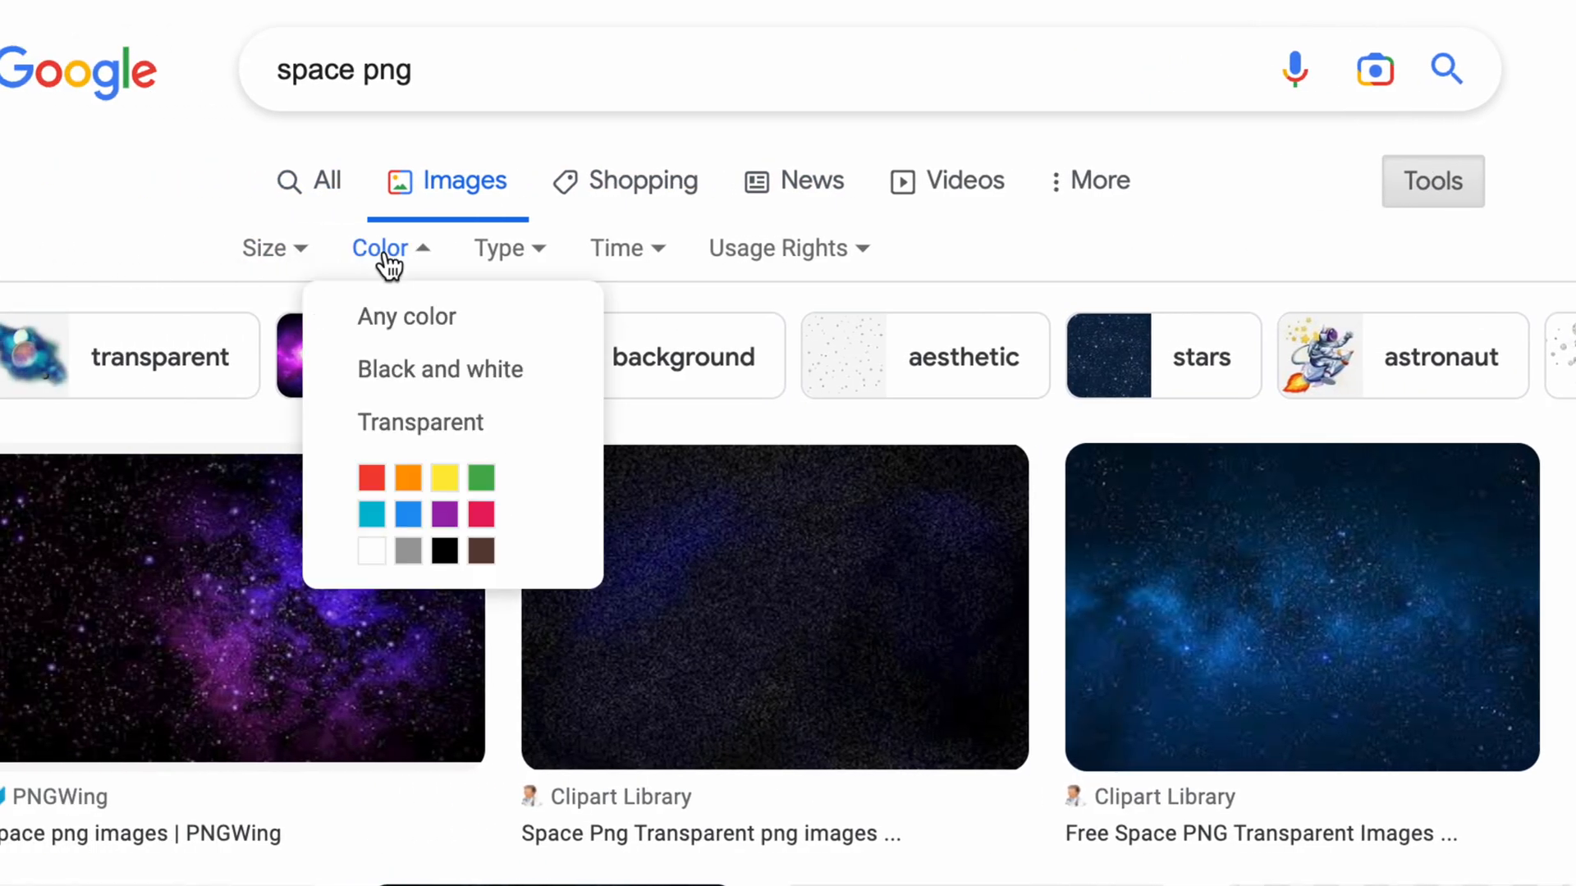
pyautogui.click(442, 425)
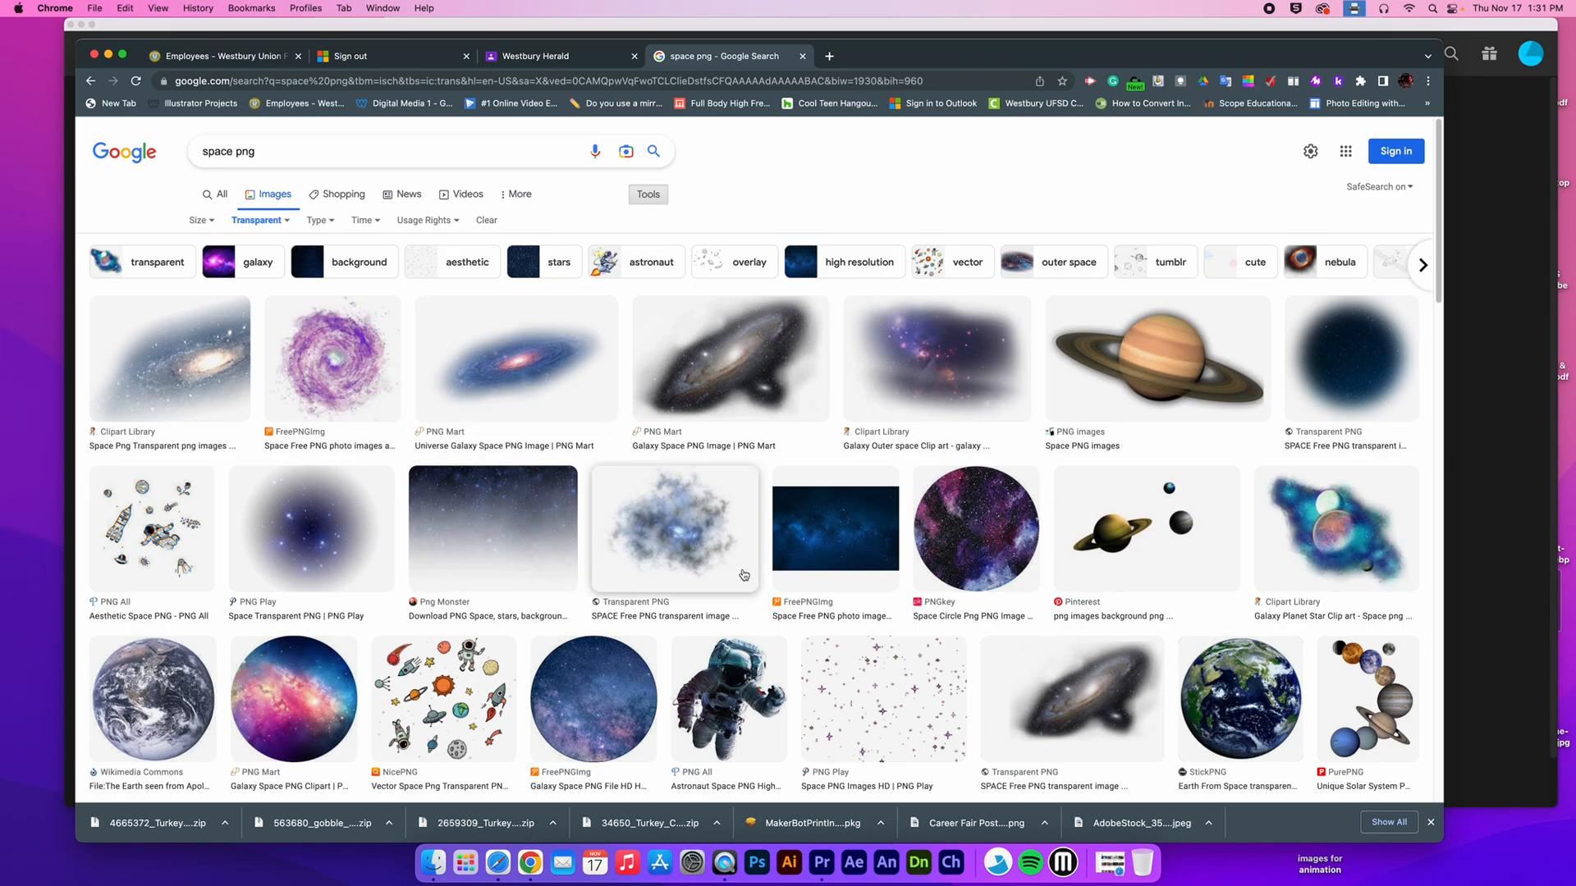
# Open the preview of the PNG All astronaut image and move the overlapping windows aside to uncover the Finder window
pyautogui.click(742, 694)
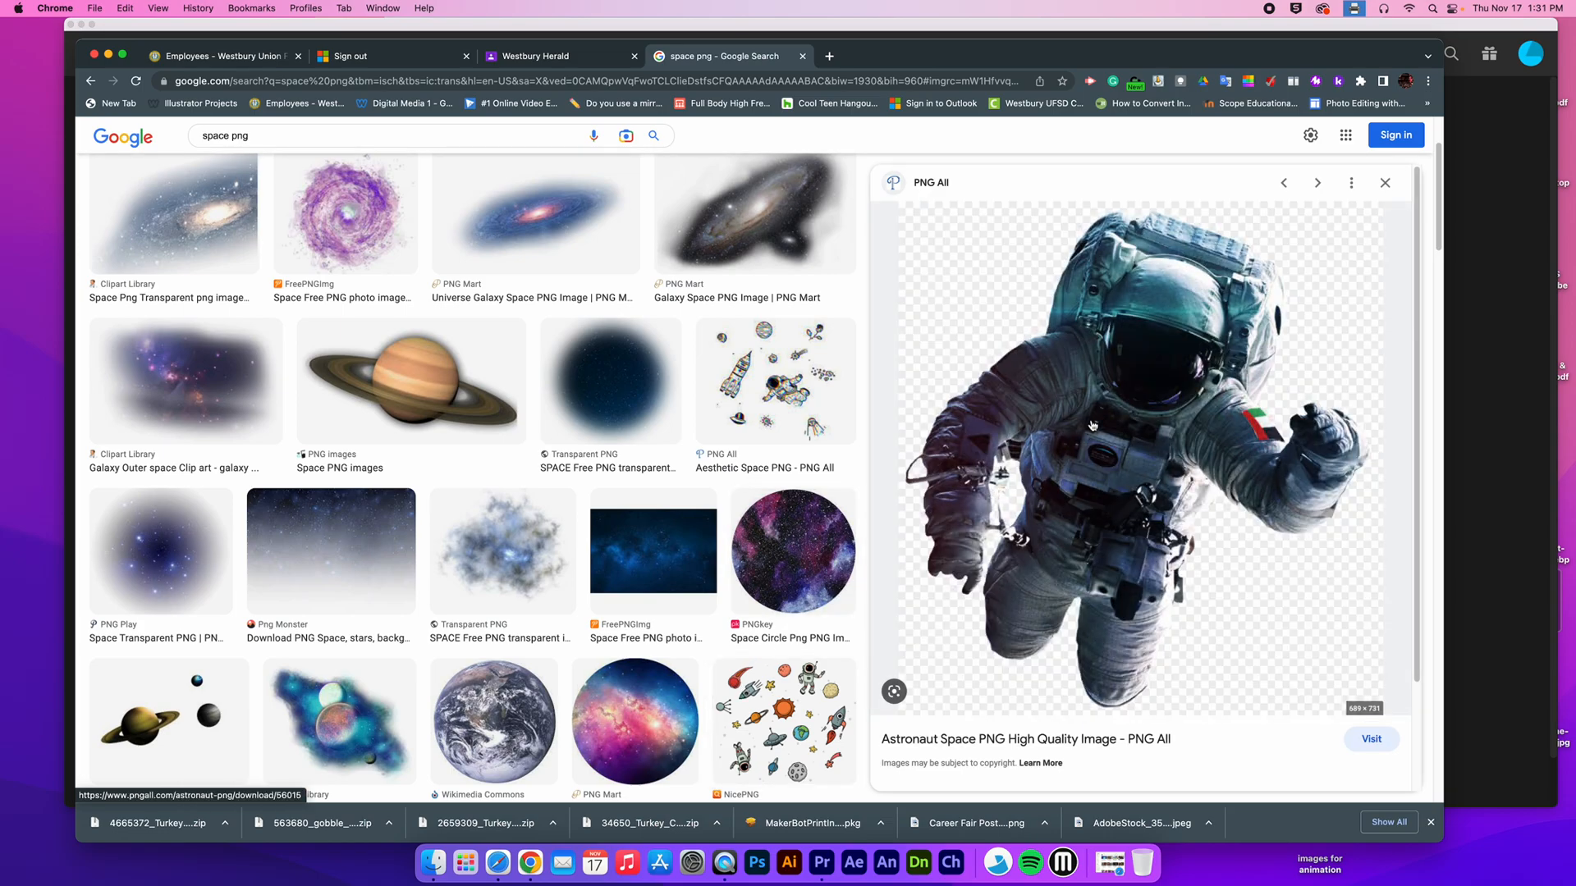
pyautogui.moveTo(1147, 320)
pyautogui.mouseDown()
pyautogui.moveTo(1067, 312)
pyautogui.moveTo(1016, 285)
pyautogui.moveTo(1138, 291)
pyautogui.mouseUp()
pyautogui.moveTo(1296, 53); pyautogui.dragTo(1030, 90)
pyautogui.click(1188, 49)
pyautogui.moveTo(1230, 32); pyautogui.dragTo(585, 415)
# In Finder, open the Video Pro Period 8 class folder and the student's folder fifth from the end of the list
pyautogui.click(920, 72)
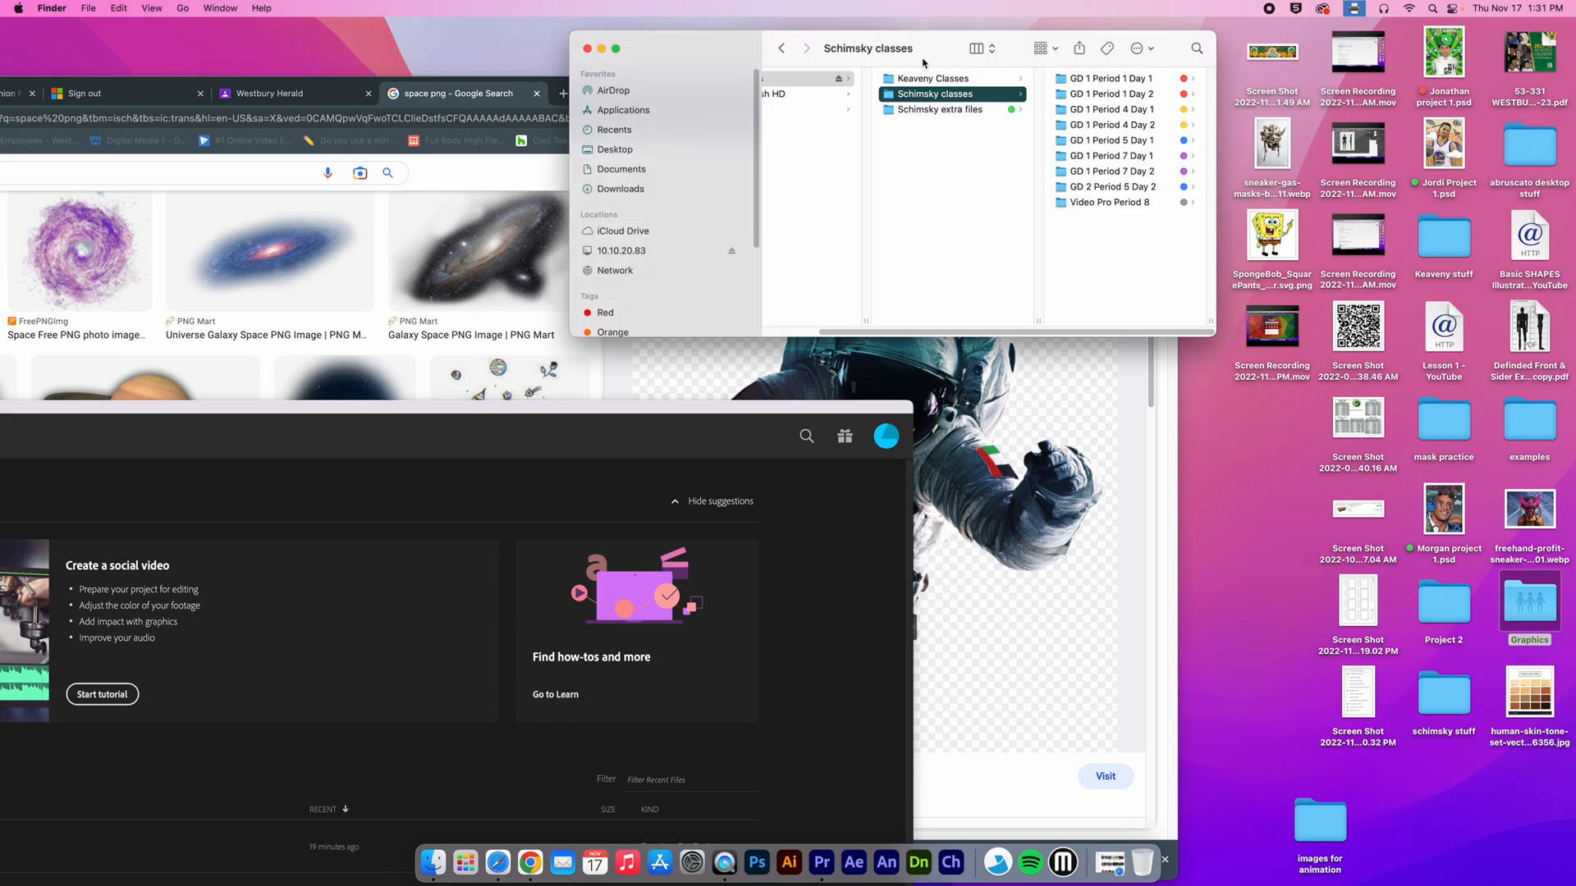
pyautogui.click(1097, 201)
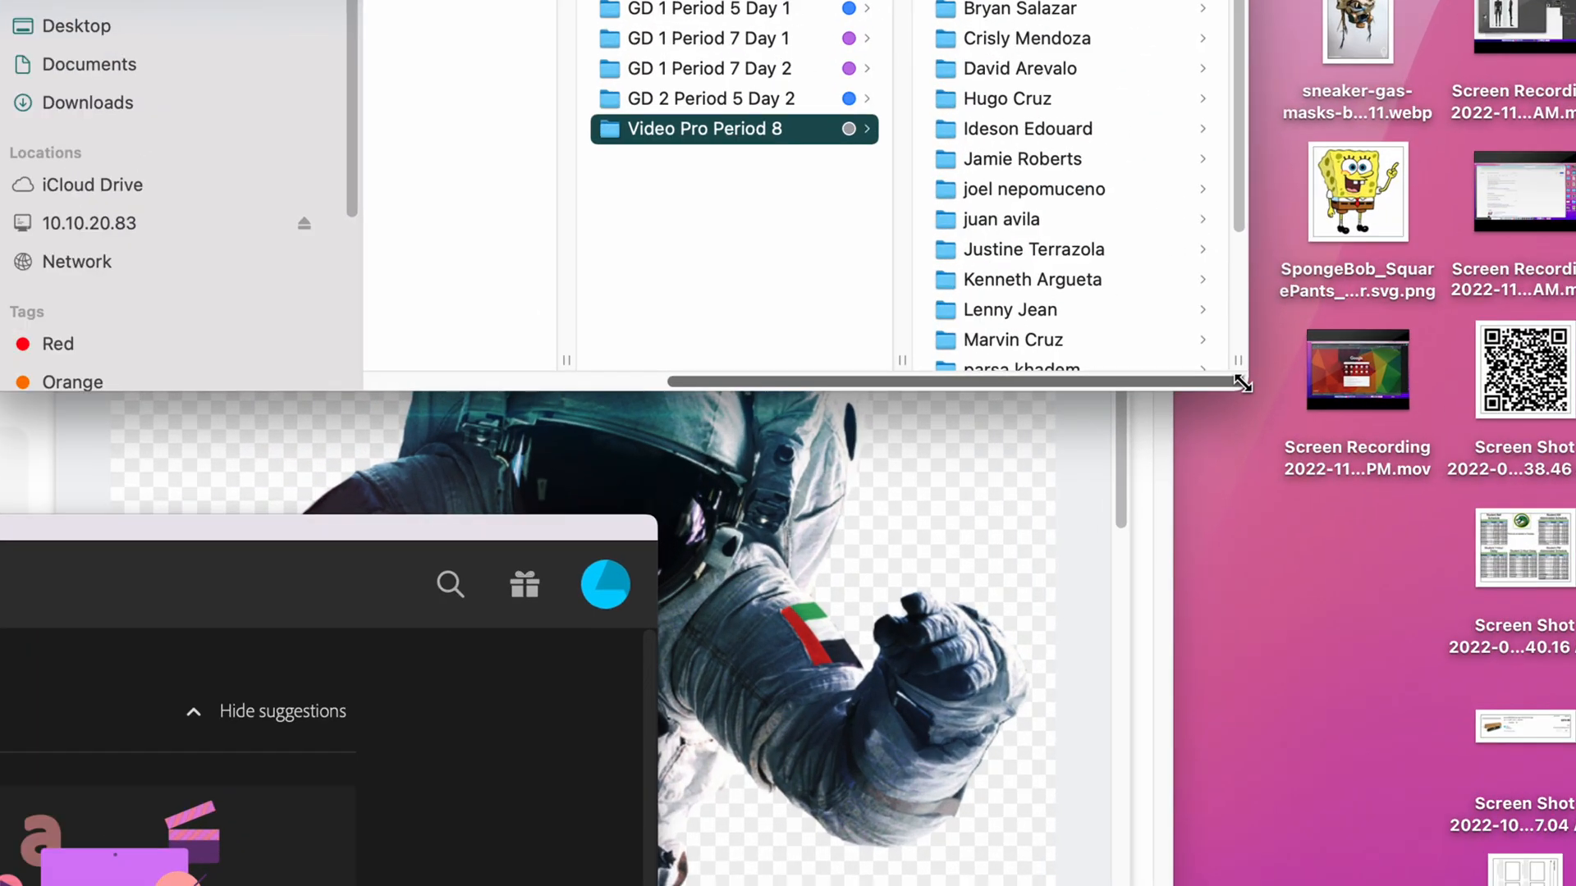
pyautogui.moveTo(1235, 372); pyautogui.dragTo(1389, 539)
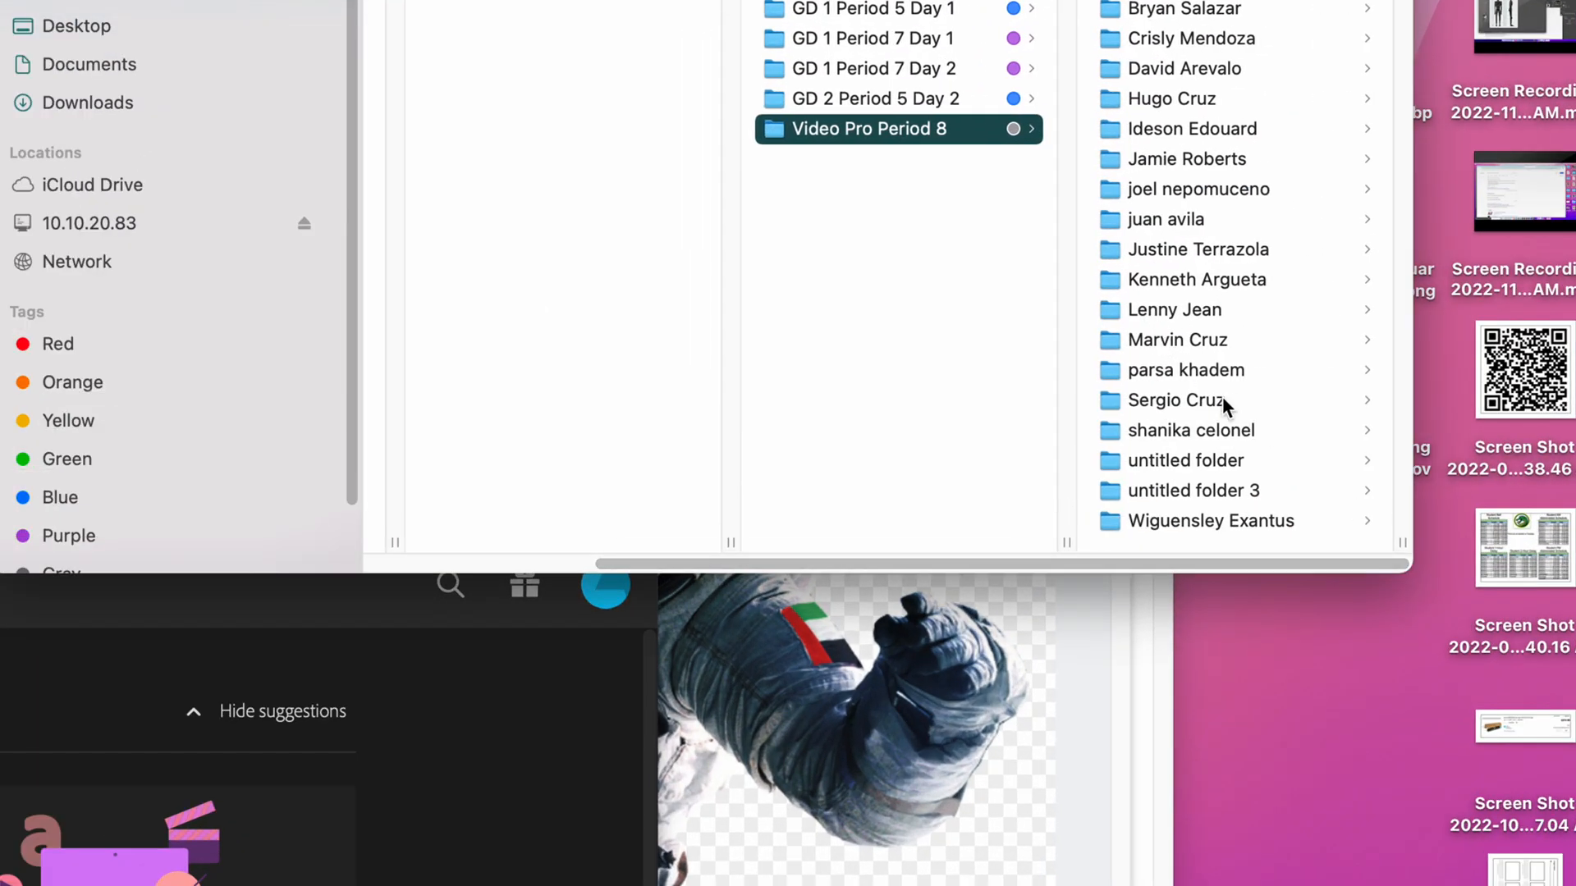
pyautogui.click(1164, 402)
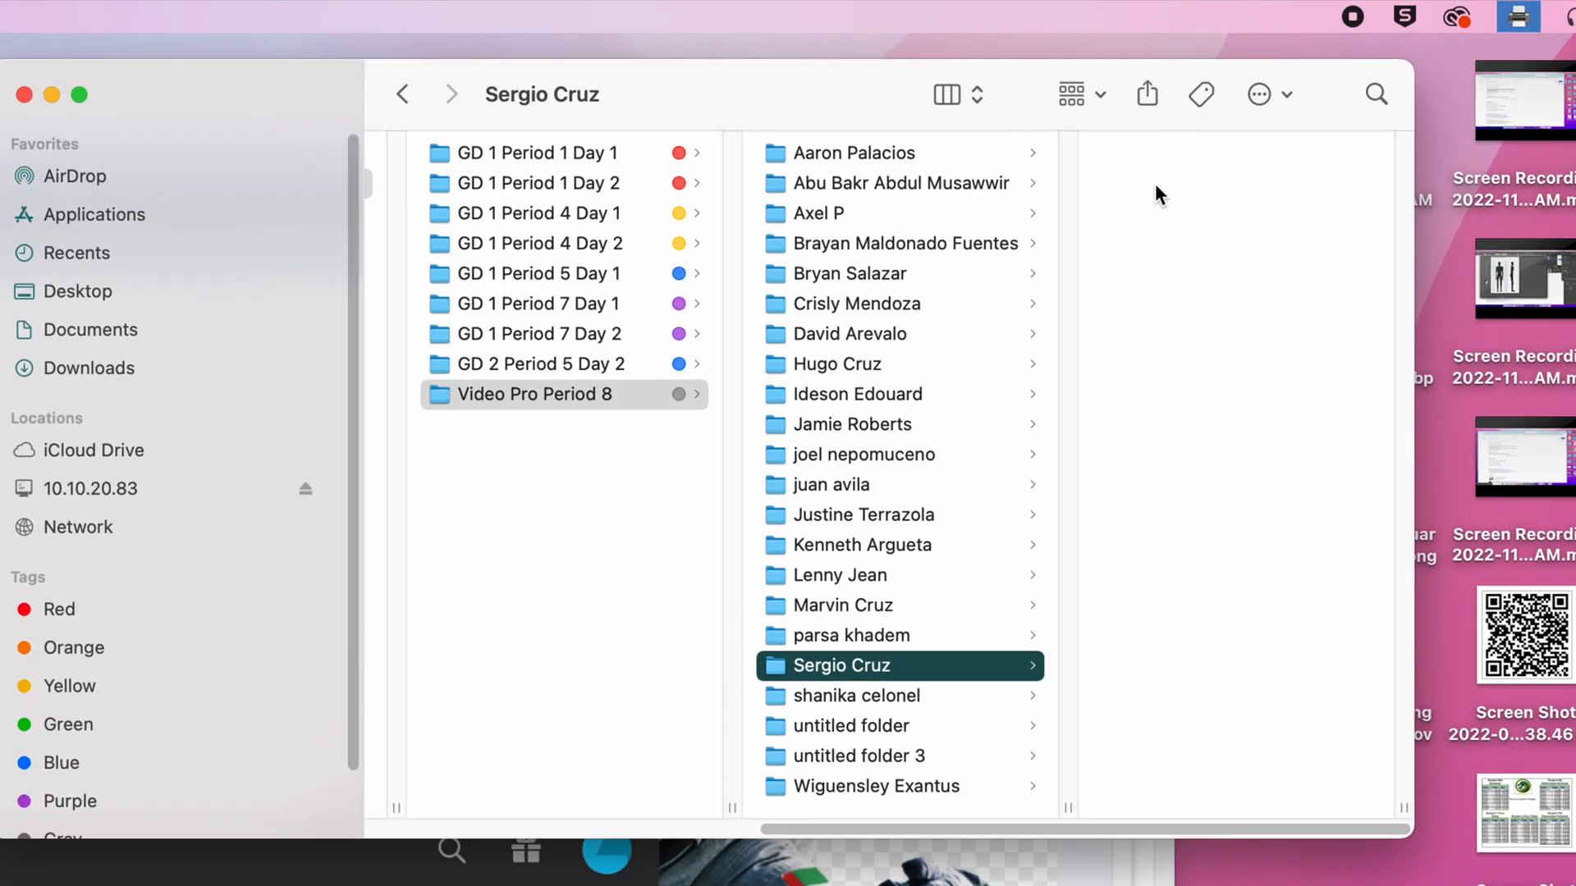
# Create a new folder named "Images for animation" inside the student's folder
pyautogui.rightClick(1154, 174)
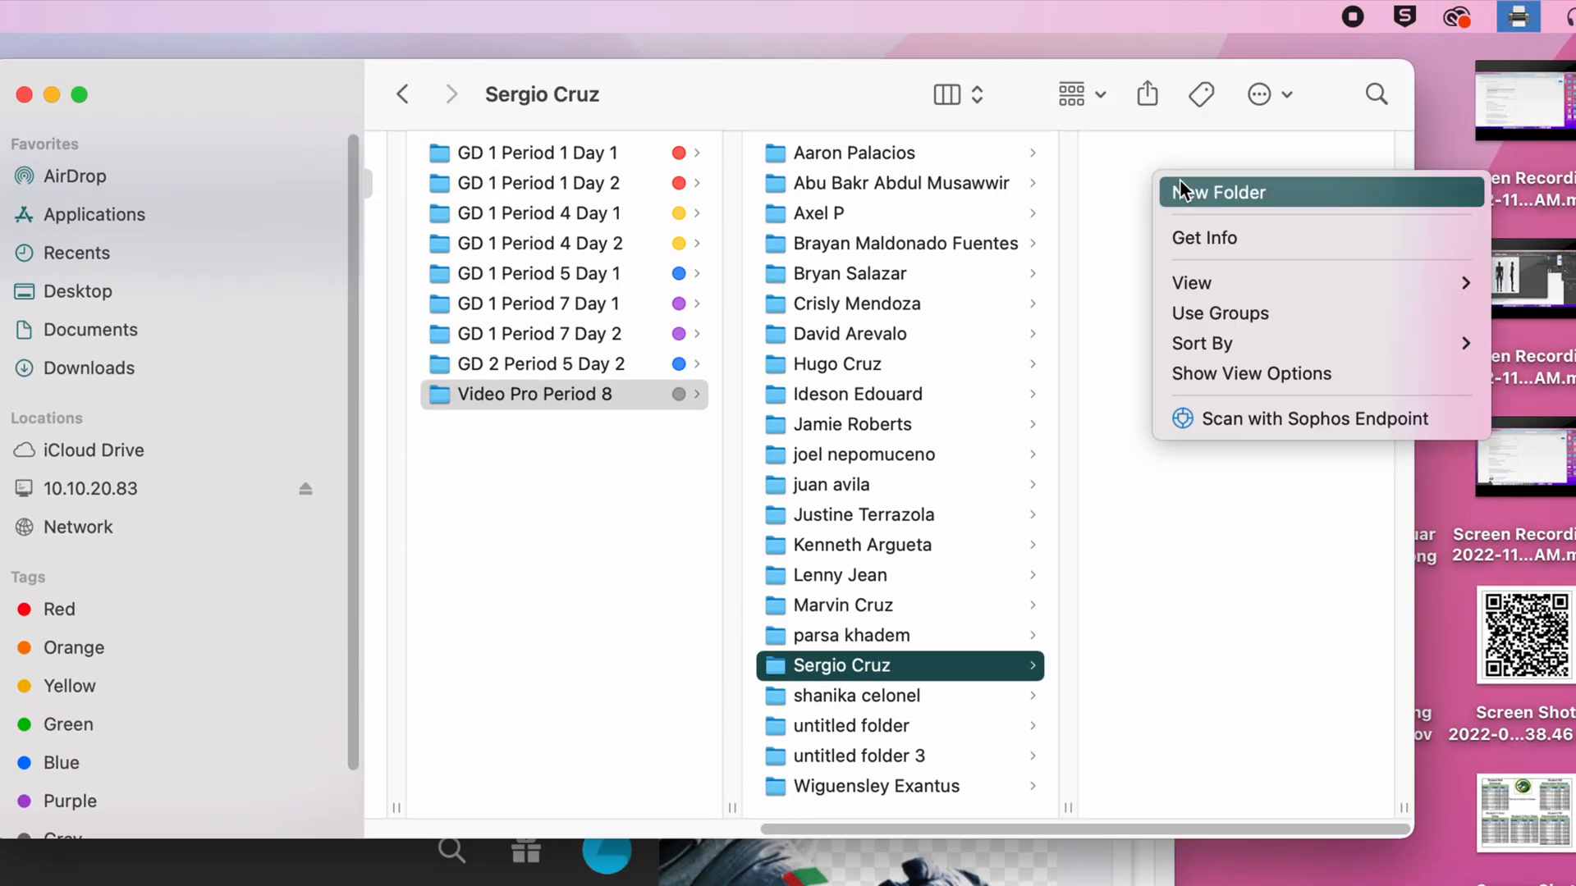
pyautogui.click(1220, 194)
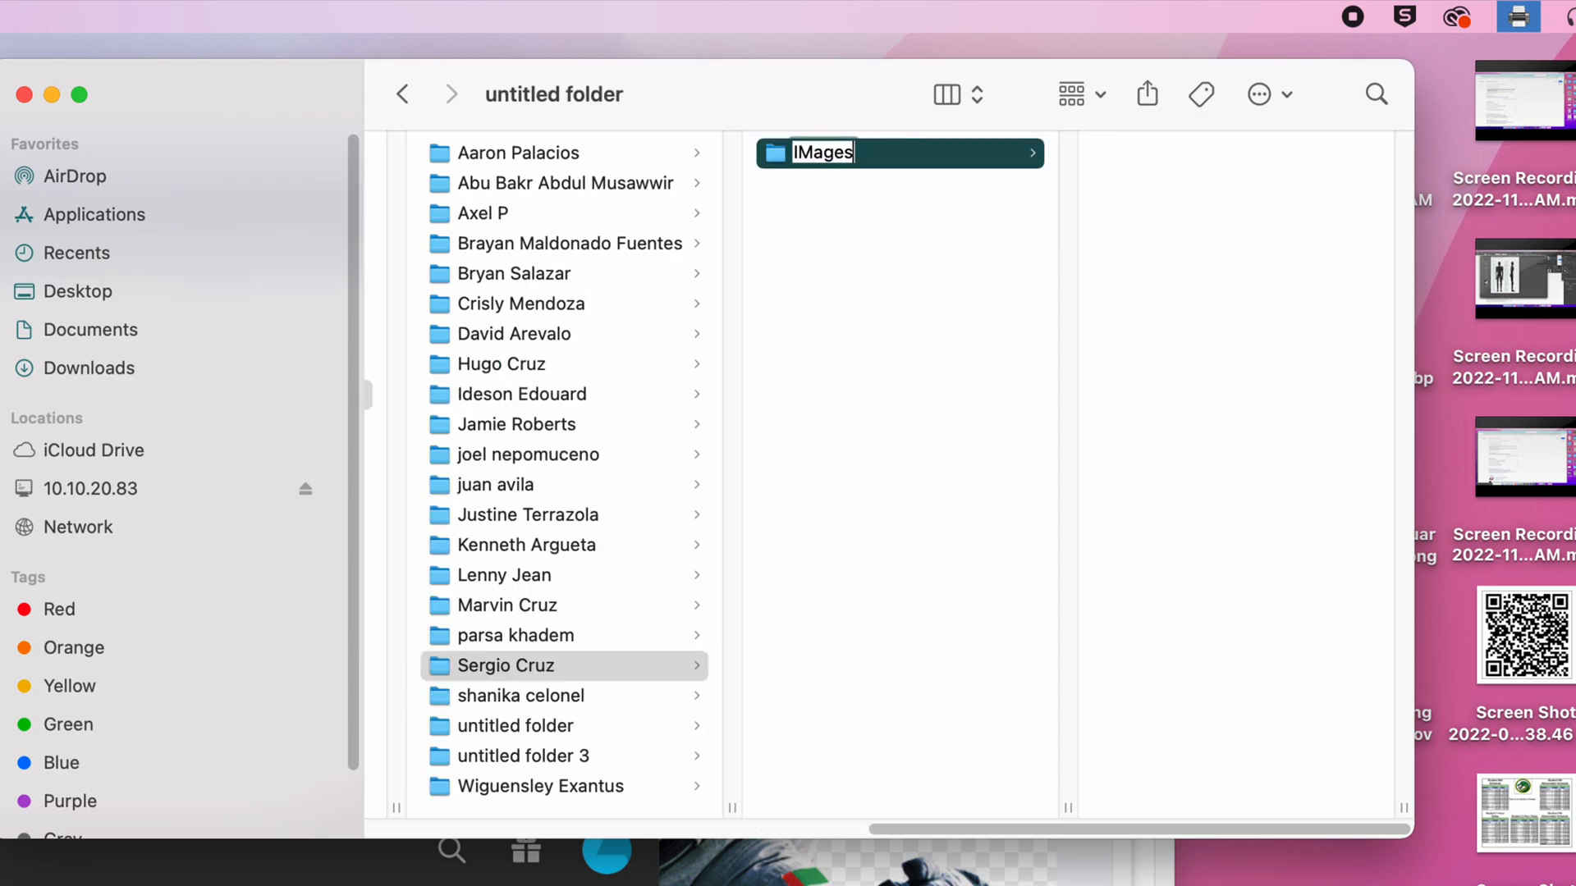
pyautogui.press('BackSpace')
pyautogui.press('BackSpace')
pyautogui.press('BackSpace')
pyautogui.write('Imag')
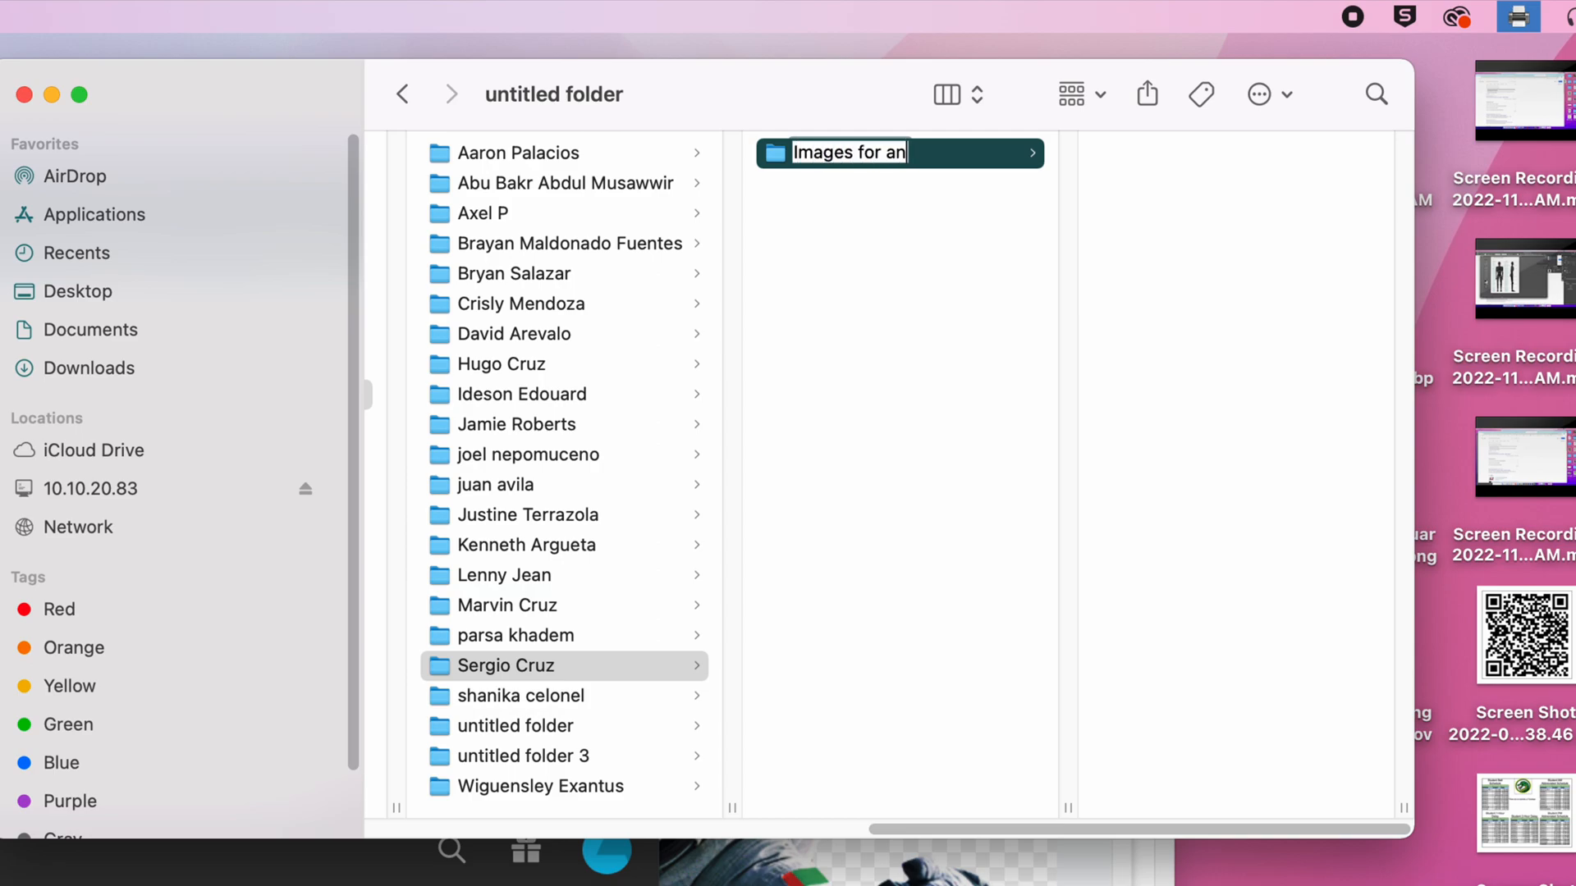
pyautogui.write('es for animation')
pyautogui.press('Return')
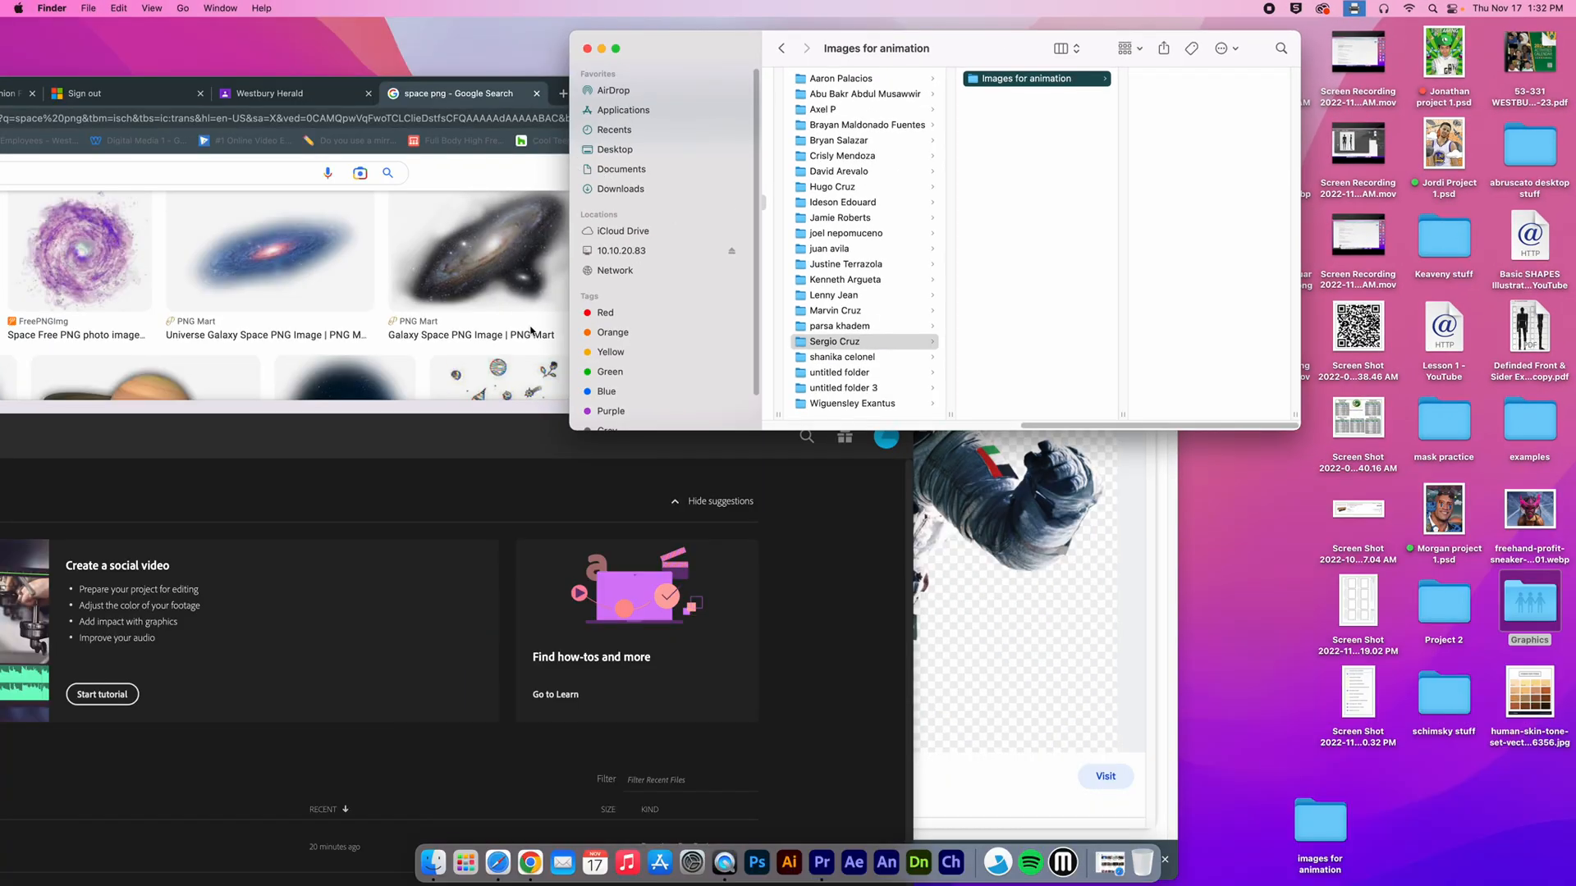
# Copy the astronaut image from the Chrome search preview into the Images for animation folder
pyautogui.click(530, 331)
pyautogui.moveTo(982, 90); pyautogui.dragTo(767, 48)
pyautogui.moveTo(711, 294); pyautogui.dragTo(1199, 140)
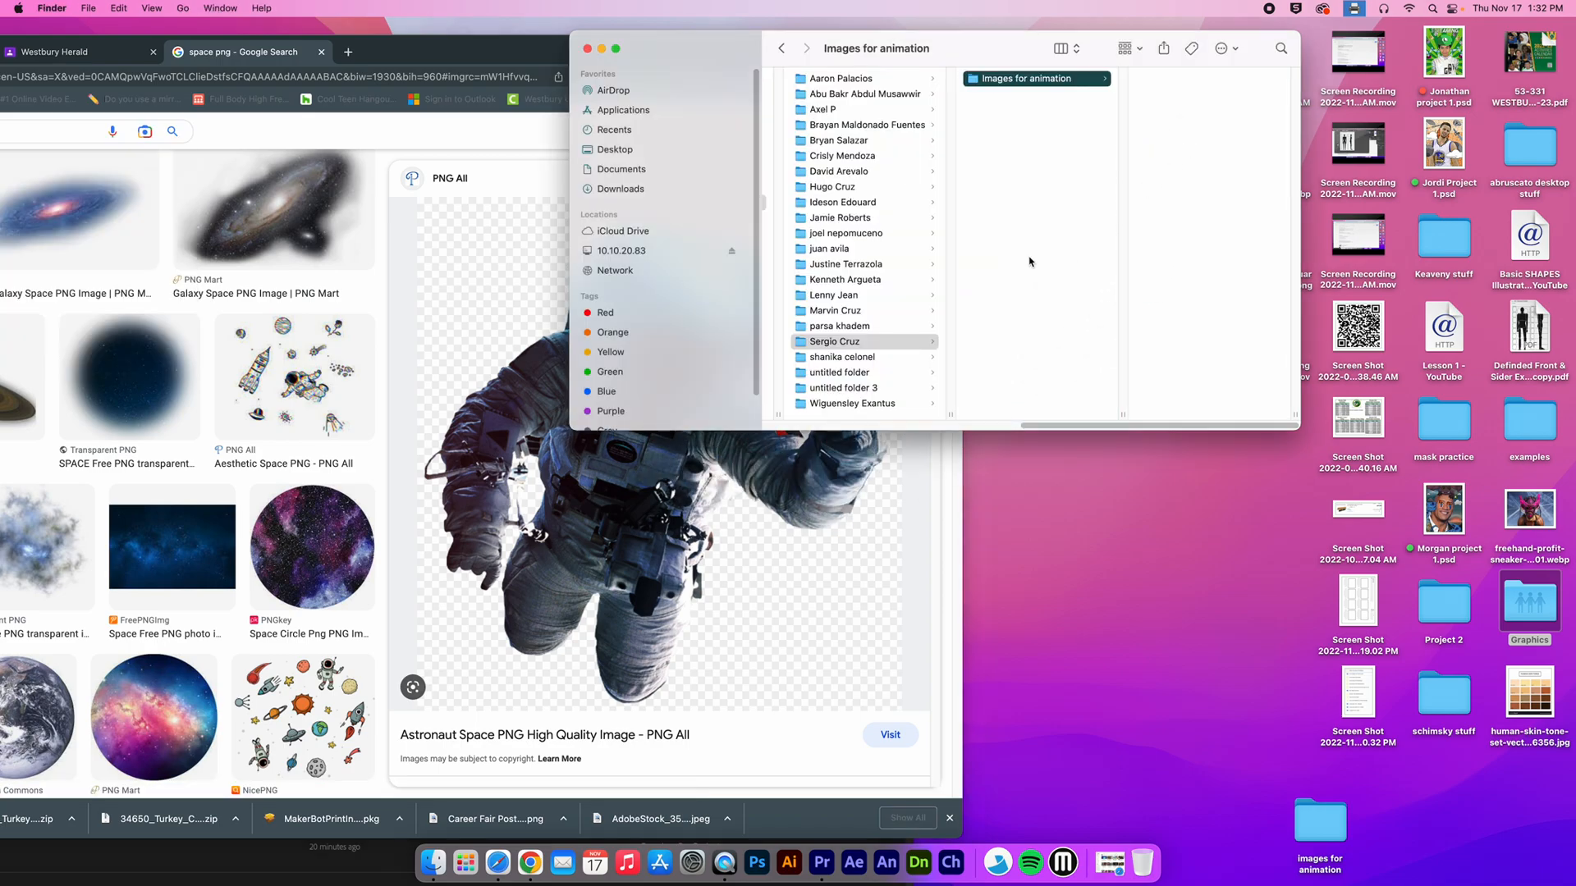
pyautogui.click(1069, 129)
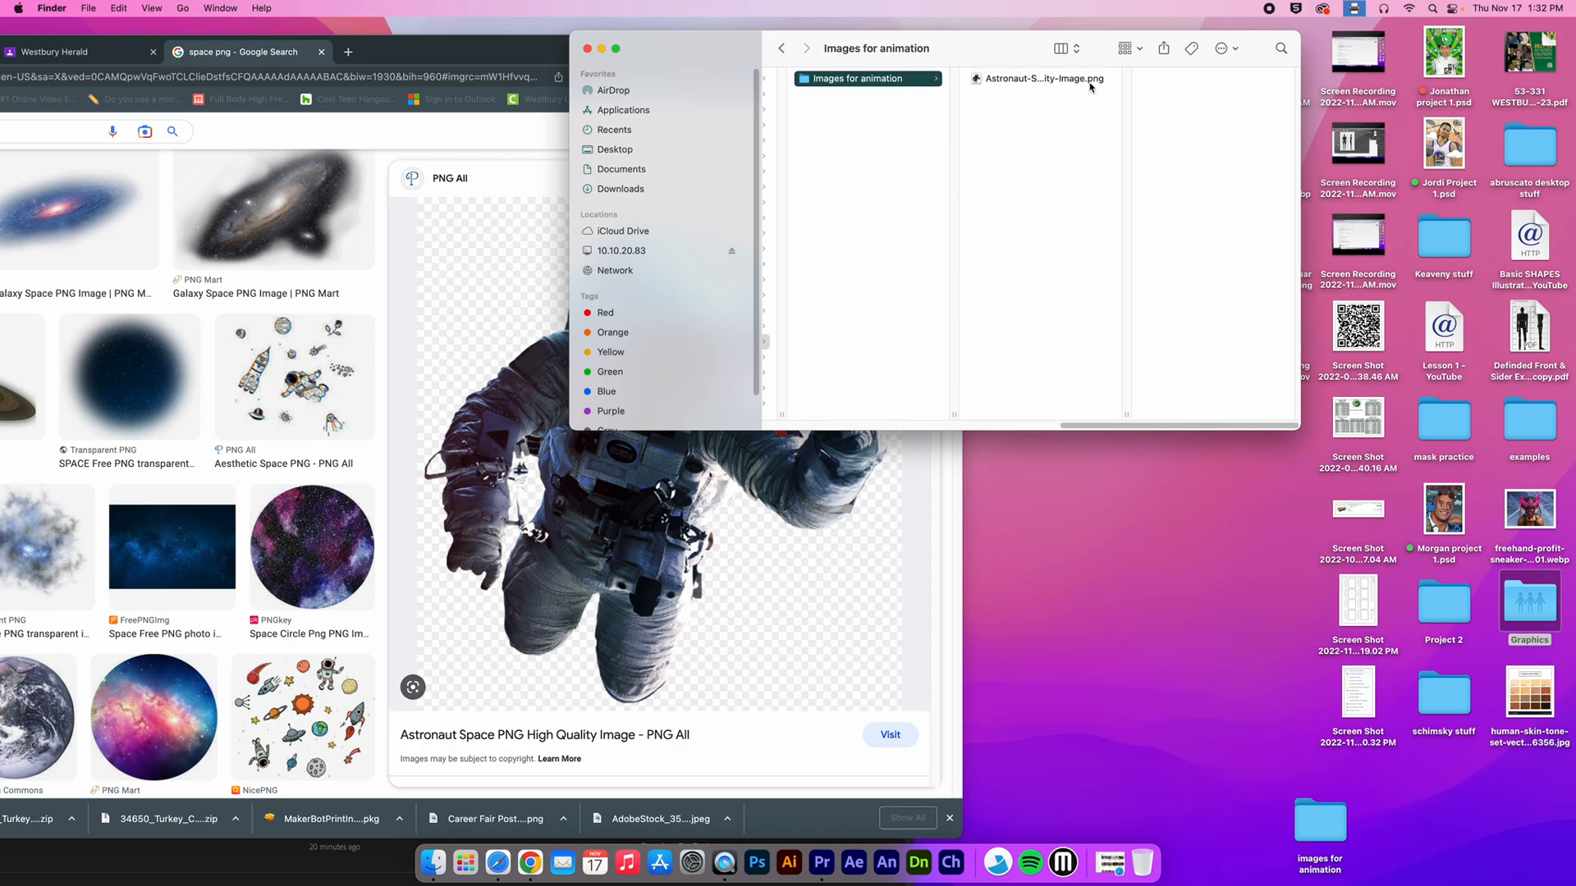
# Preview the Wikimedia Commons Earth image in Chrome and copy it into the Images for animation folder
pyautogui.click(501, 120)
pyautogui.moveTo(517, 54); pyautogui.dragTo(991, 48)
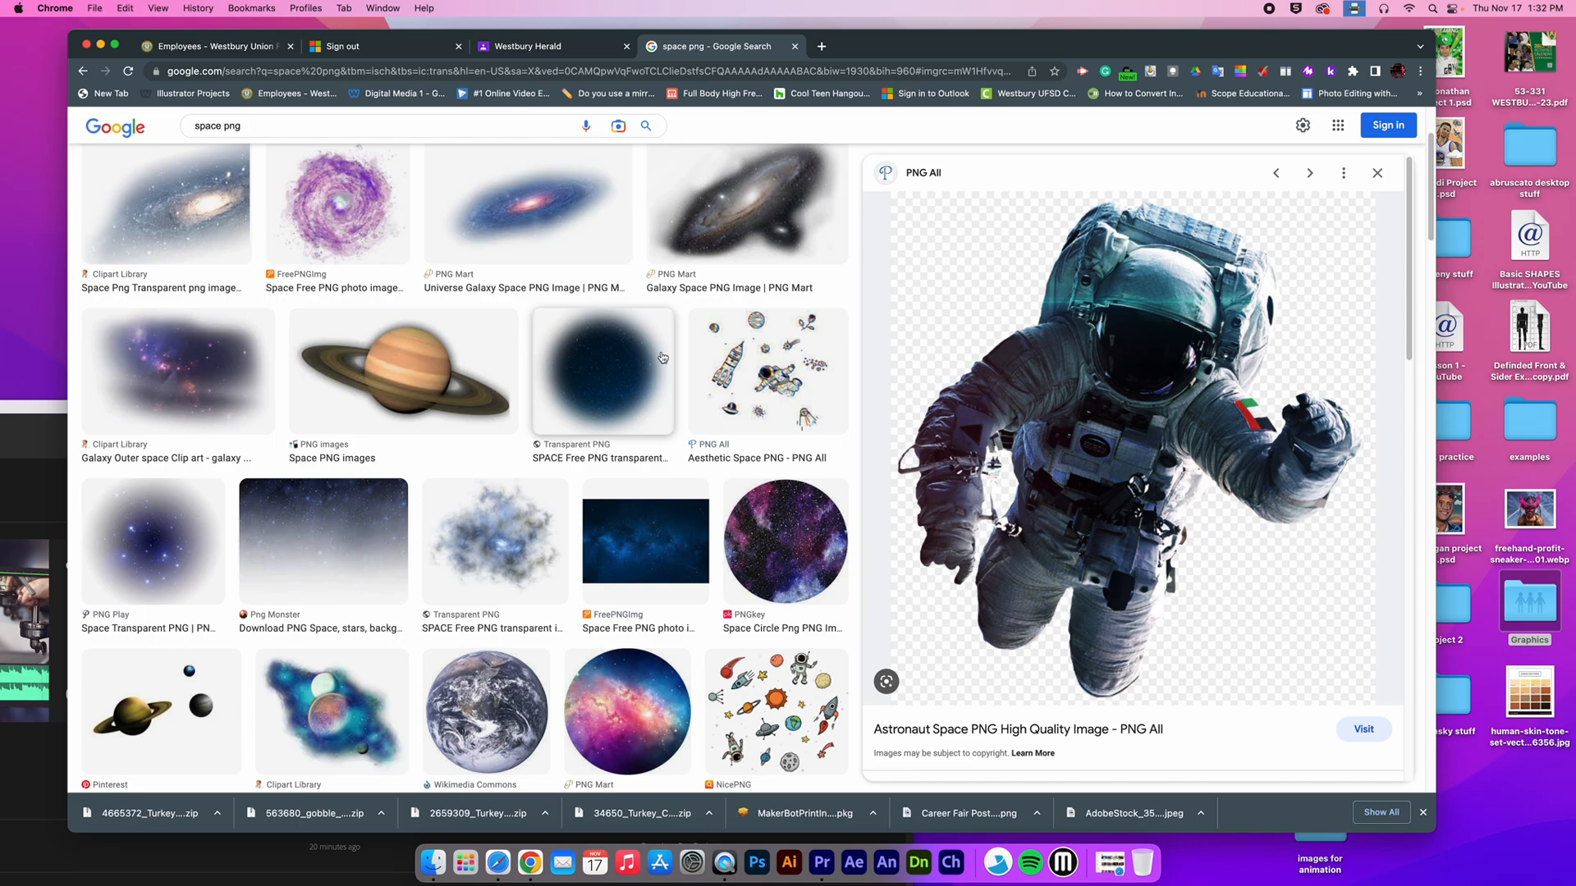
pyautogui.click(490, 694)
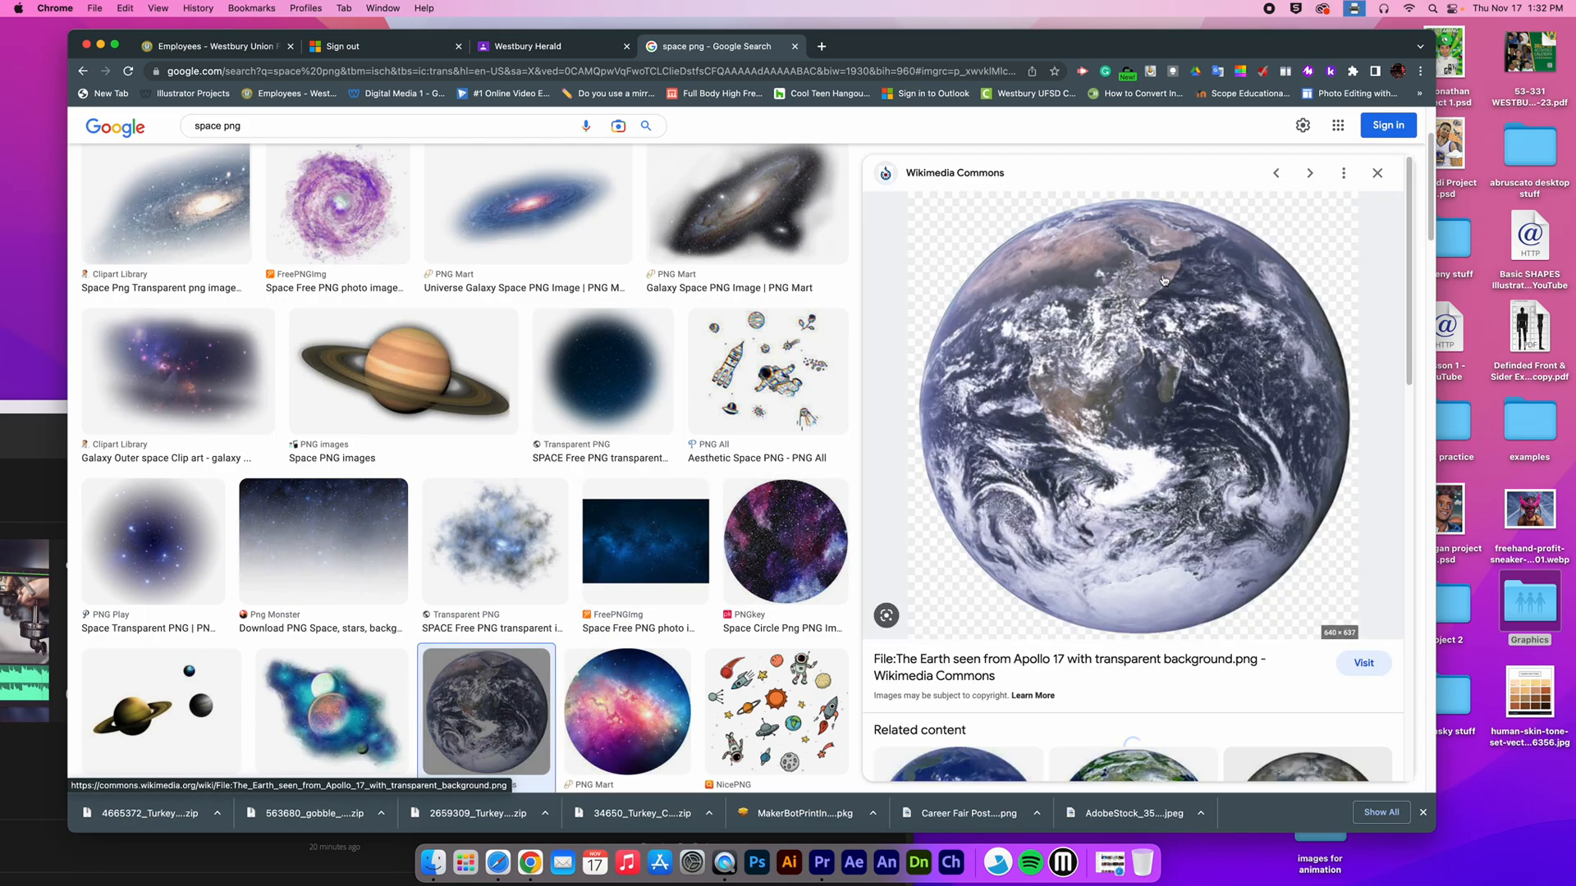
pyautogui.moveTo(1181, 47); pyautogui.dragTo(931, 96)
pyautogui.moveTo(926, 315); pyautogui.dragTo(1083, 271)
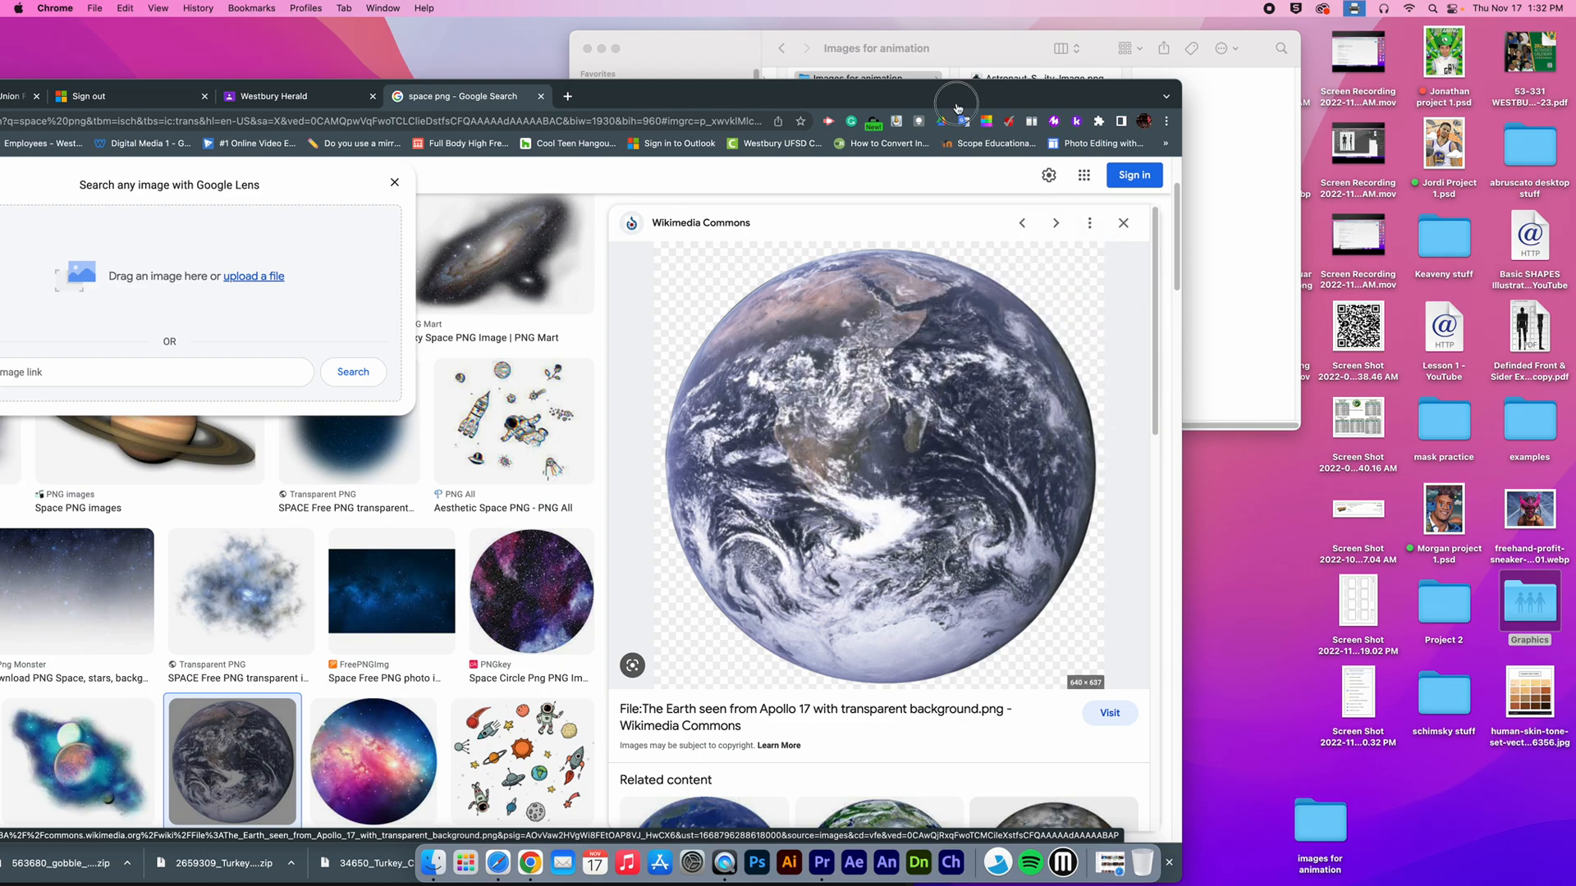
pyautogui.moveTo(957, 107); pyautogui.dragTo(727, 128)
pyautogui.moveTo(656, 460); pyautogui.dragTo(1037, 208)
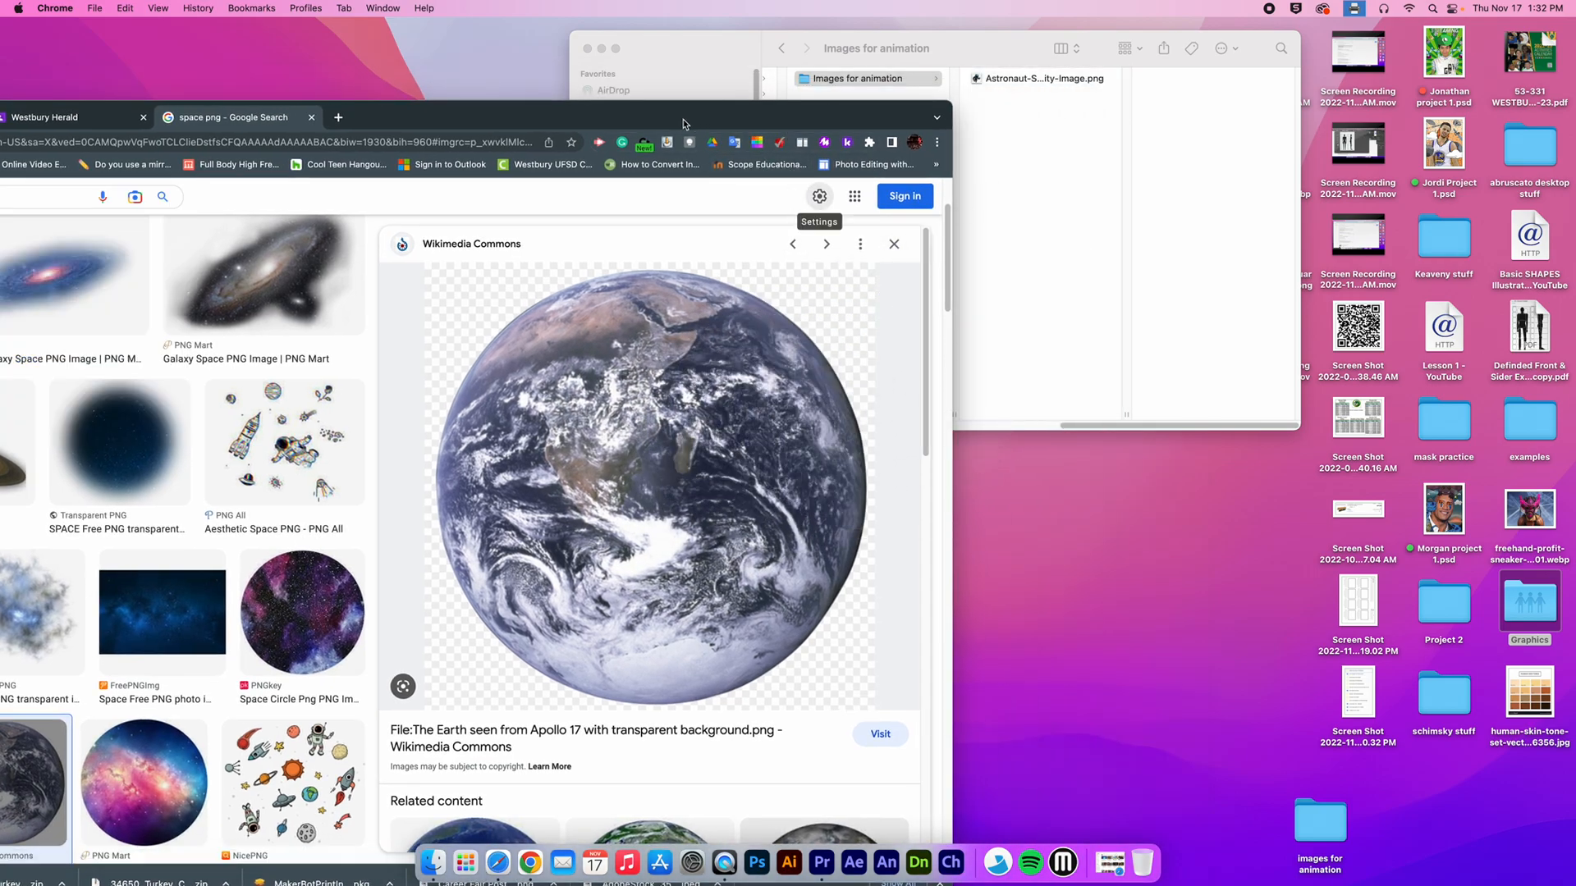
# Bring the whole browser window back into view and change the image search to "space"
pyautogui.moveTo(660, 123); pyautogui.dragTo(1099, 121)
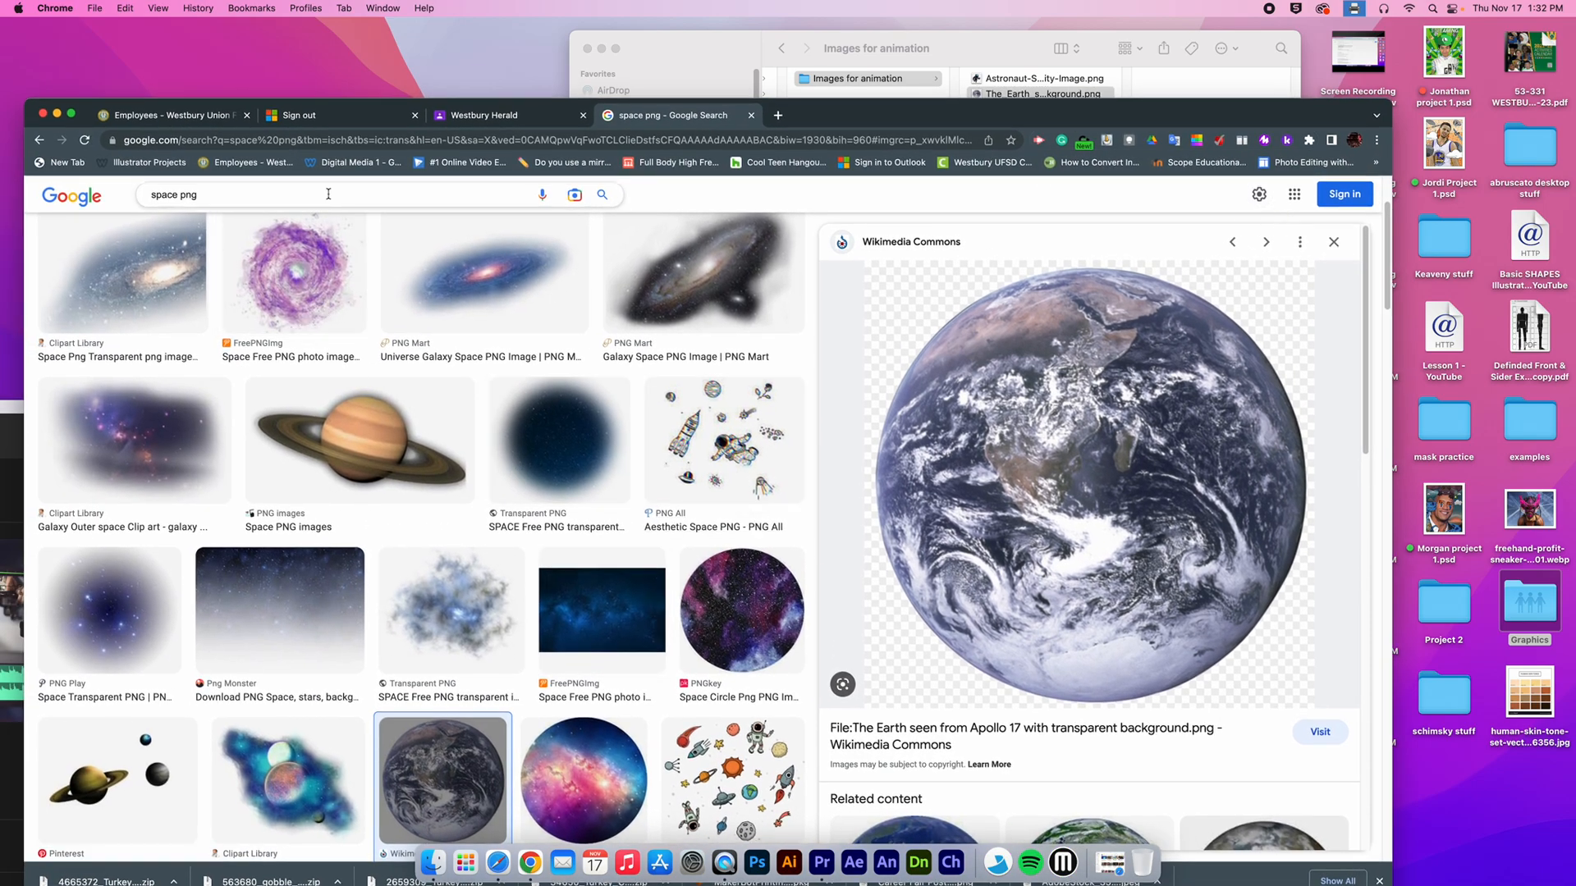
pyautogui.doubleClick(218, 197)
pyautogui.press('BackSpace')
pyautogui.press('BackSpace')
pyautogui.press('Return')
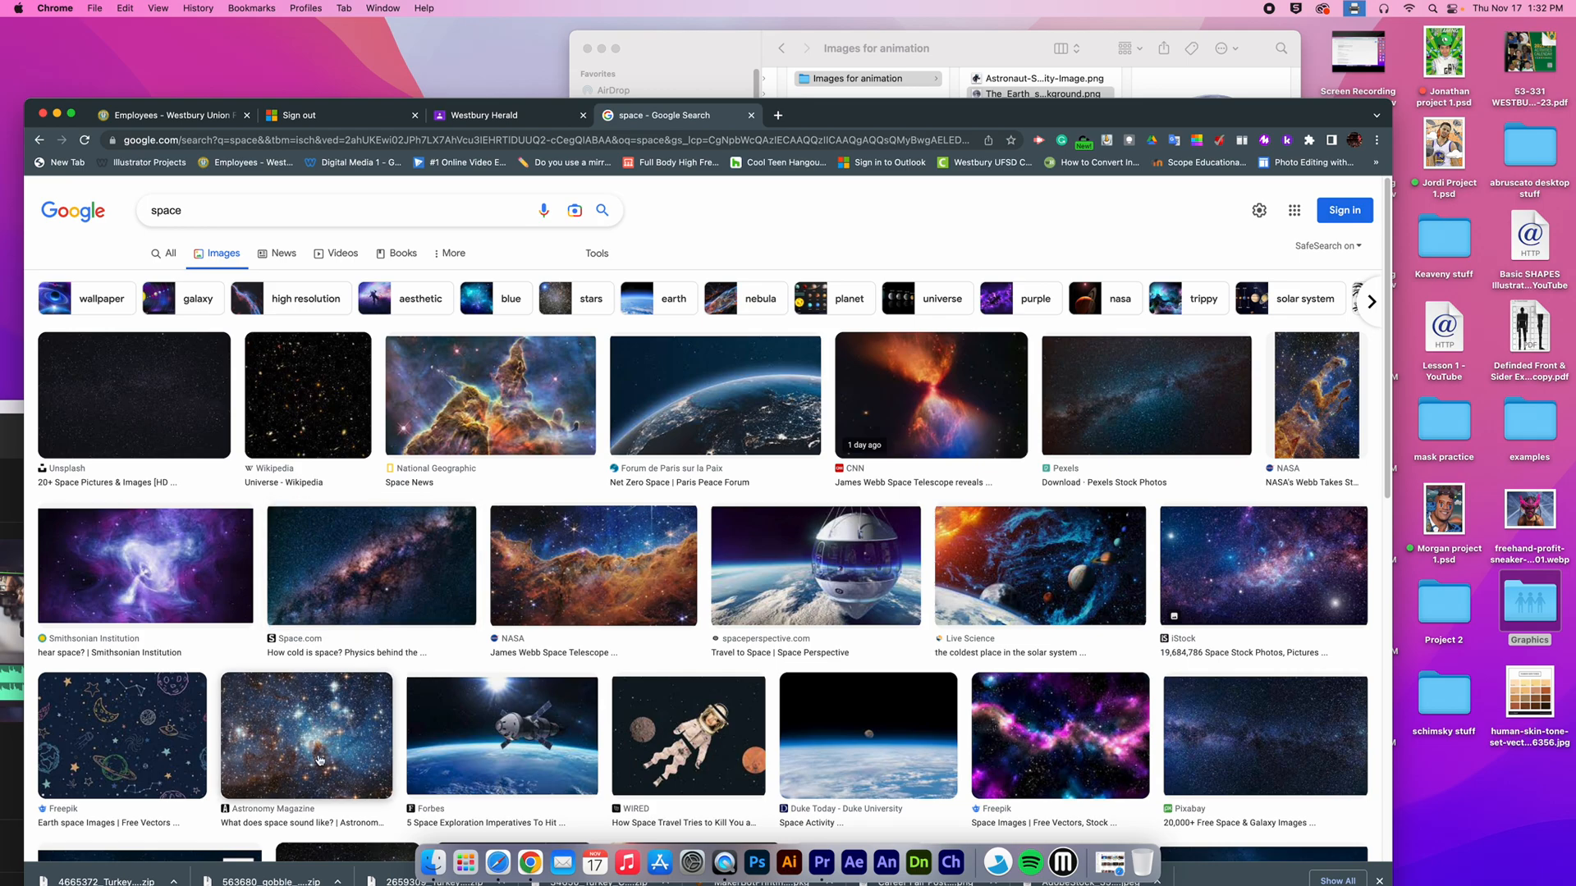
# Preview the purple Freepik nebula image and limit the space image results to large size
pyautogui.click(1094, 737)
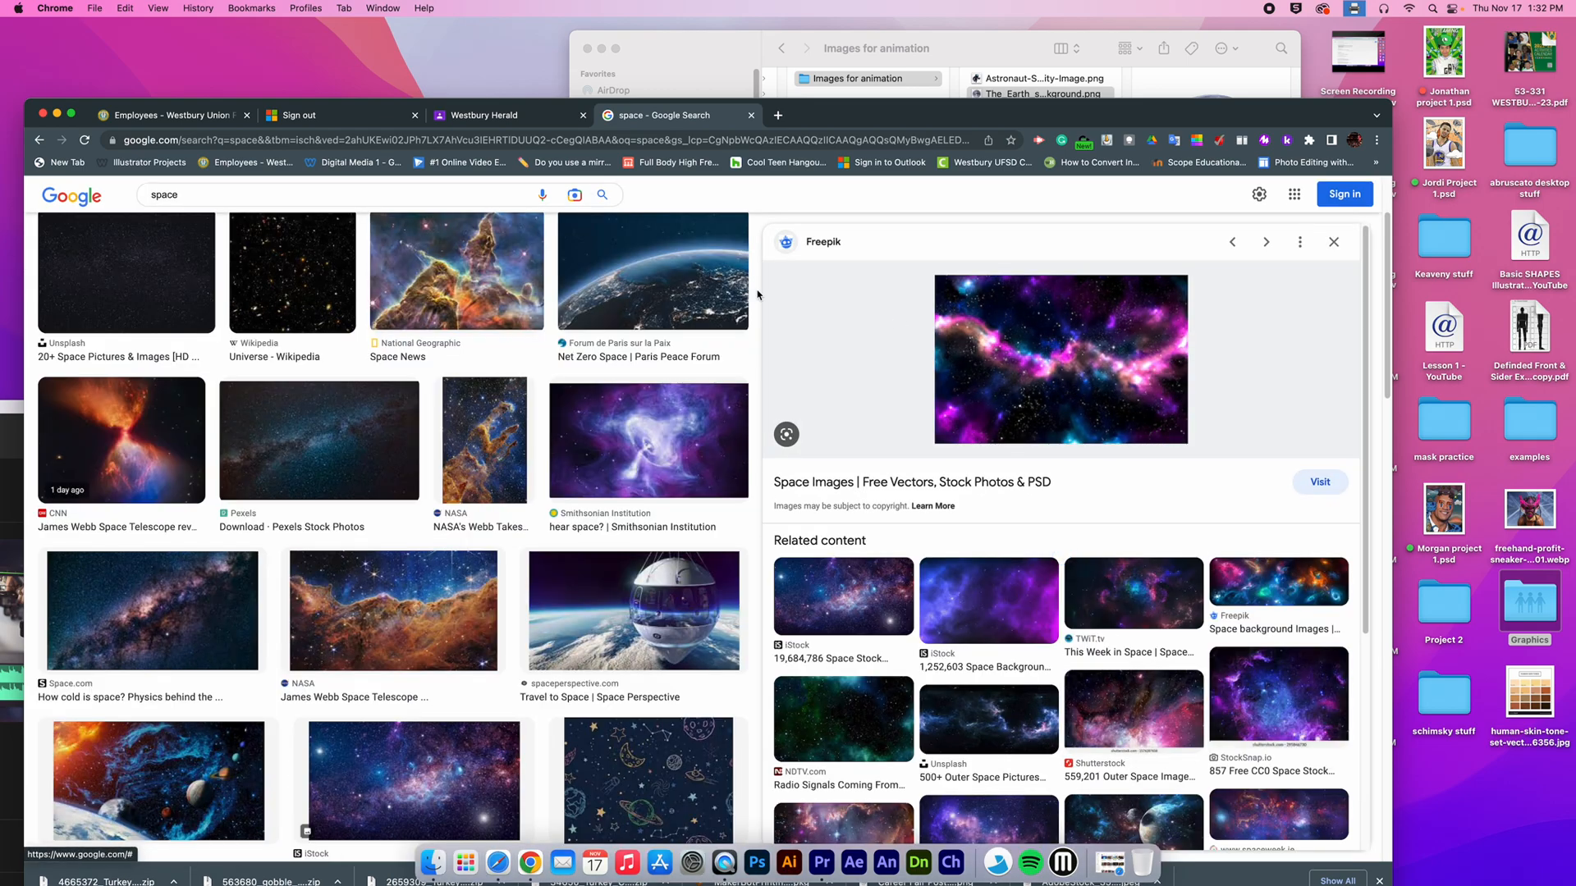
pyautogui.scroll(3, 738, 292)
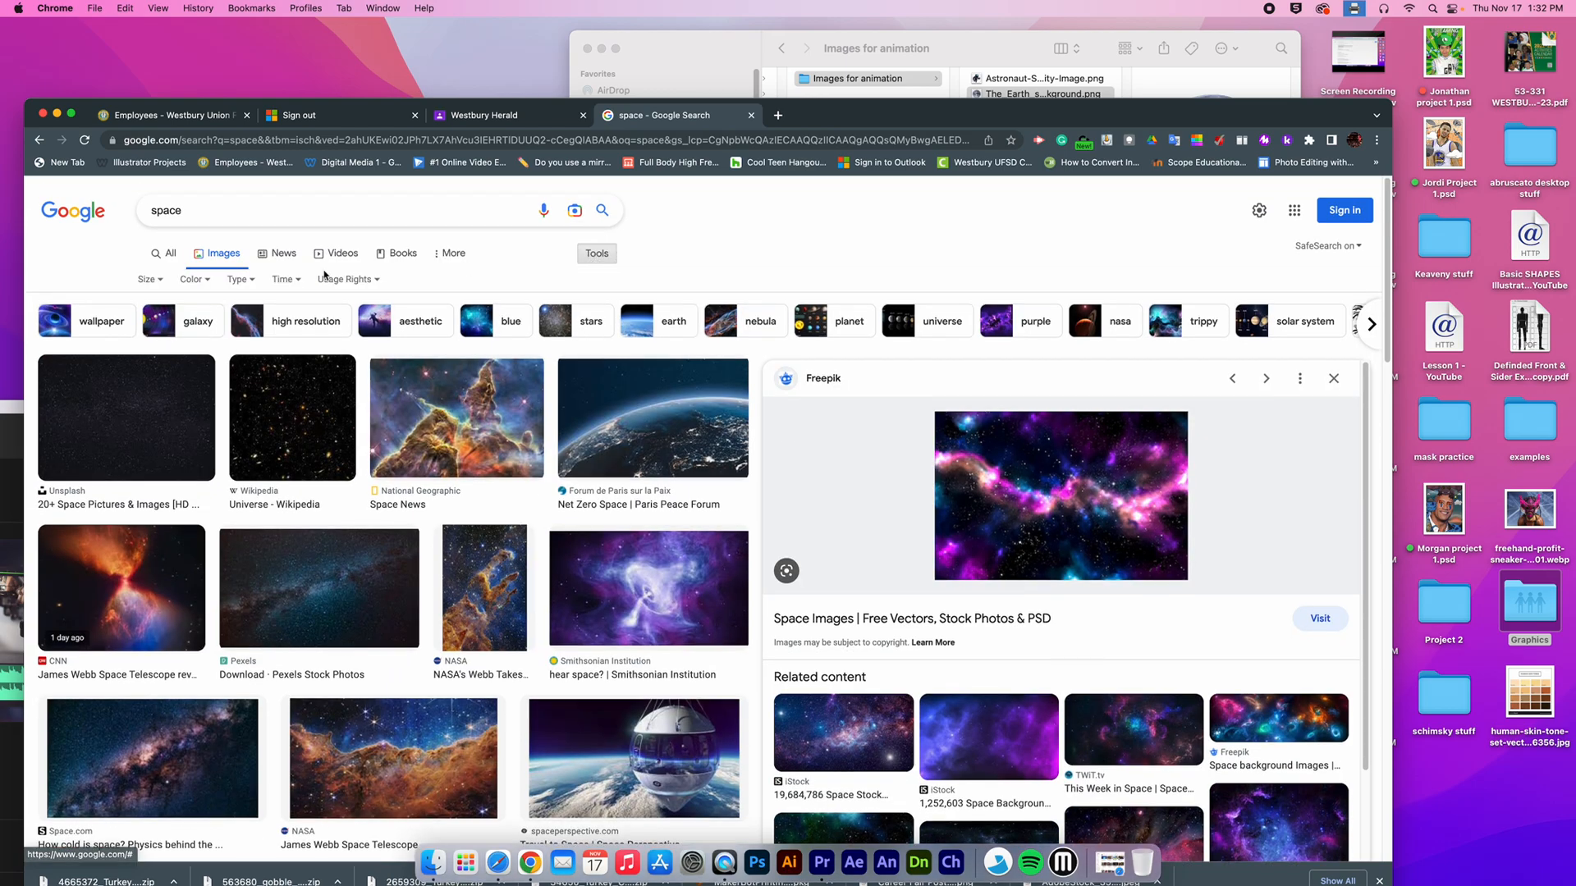
pyautogui.click(149, 279)
pyautogui.click(156, 327)
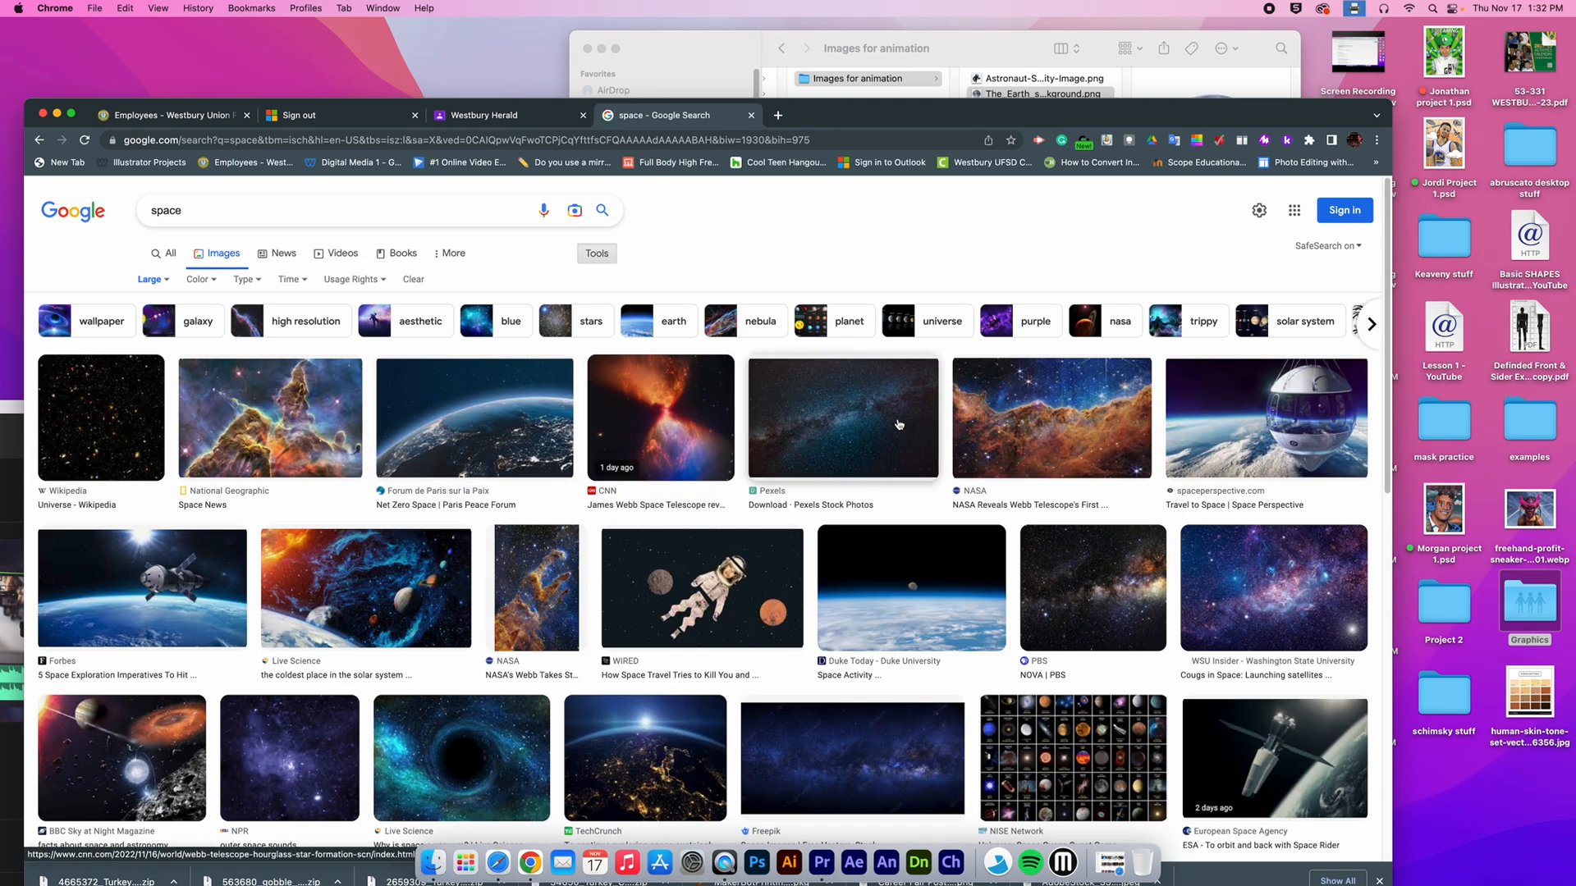
# Open the Moneycontrol Milky Way image from the Pexels photo's related content and copy it into the Images for animation folder
pyautogui.click(869, 424)
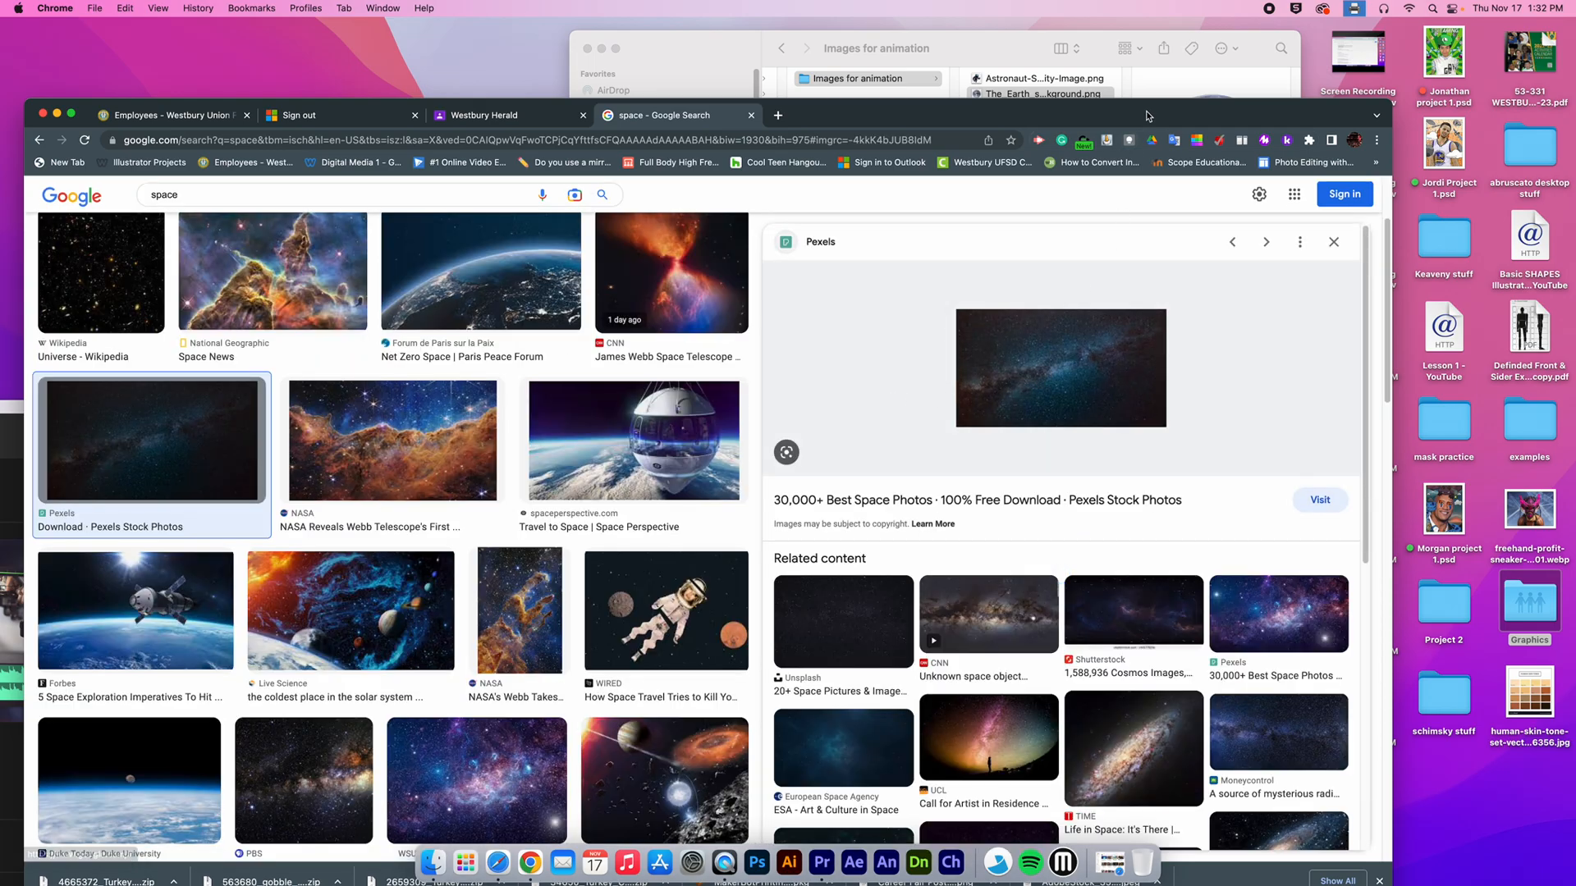
pyautogui.click(1278, 731)
pyautogui.moveTo(1074, 108); pyautogui.dragTo(754, 415)
pyautogui.moveTo(789, 610); pyautogui.dragTo(1049, 238)
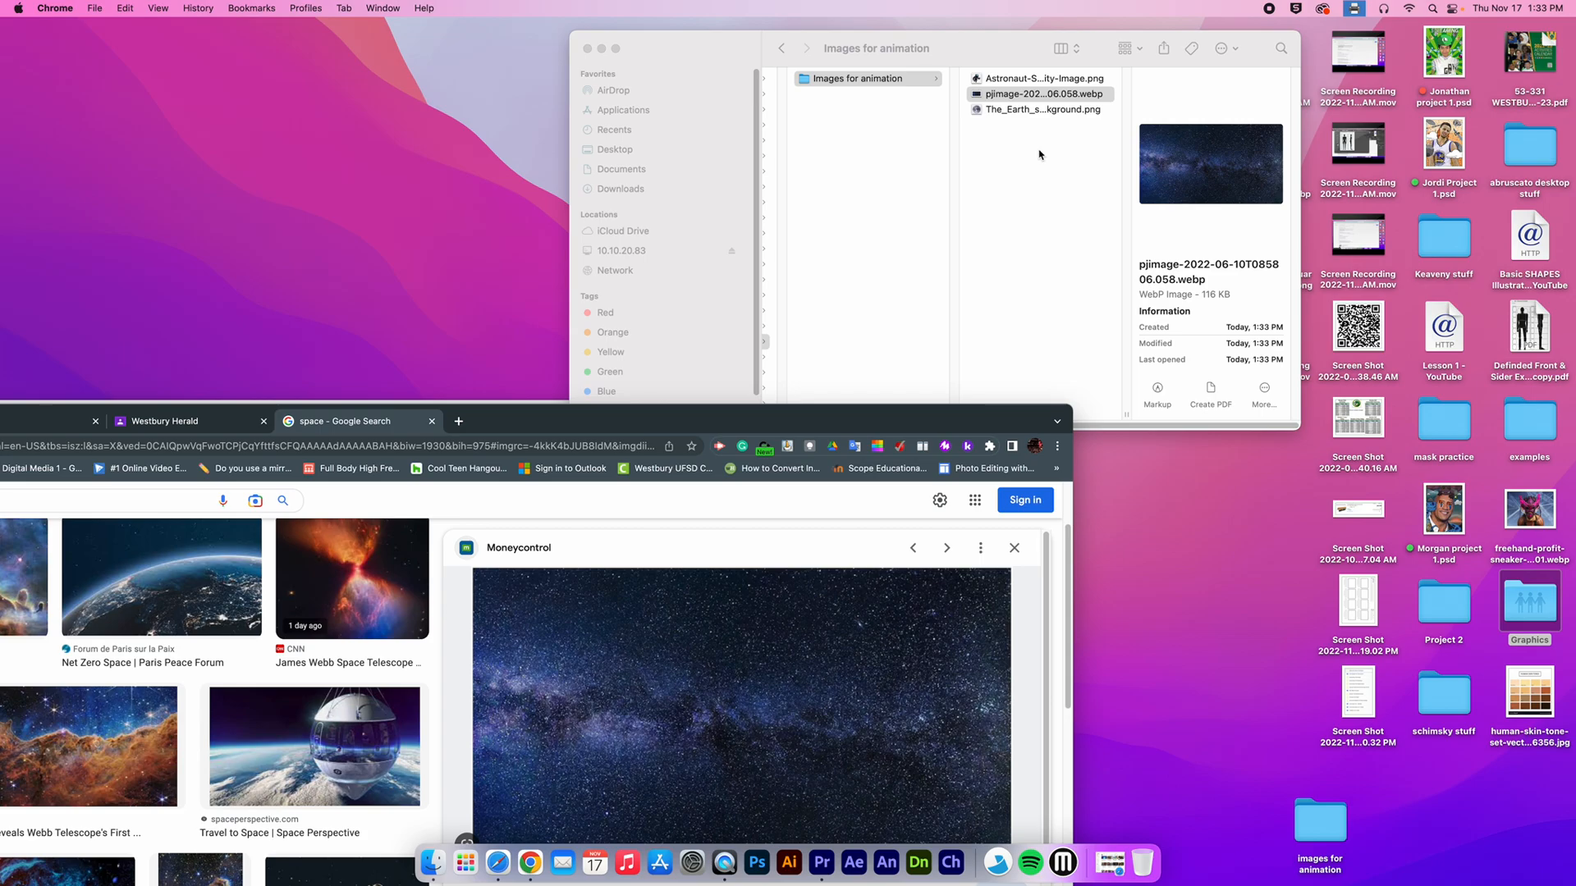
# Copy the four images from the desktop's images for animation folder into the student's Images for animation folder and close the source window
pyautogui.click(1041, 135)
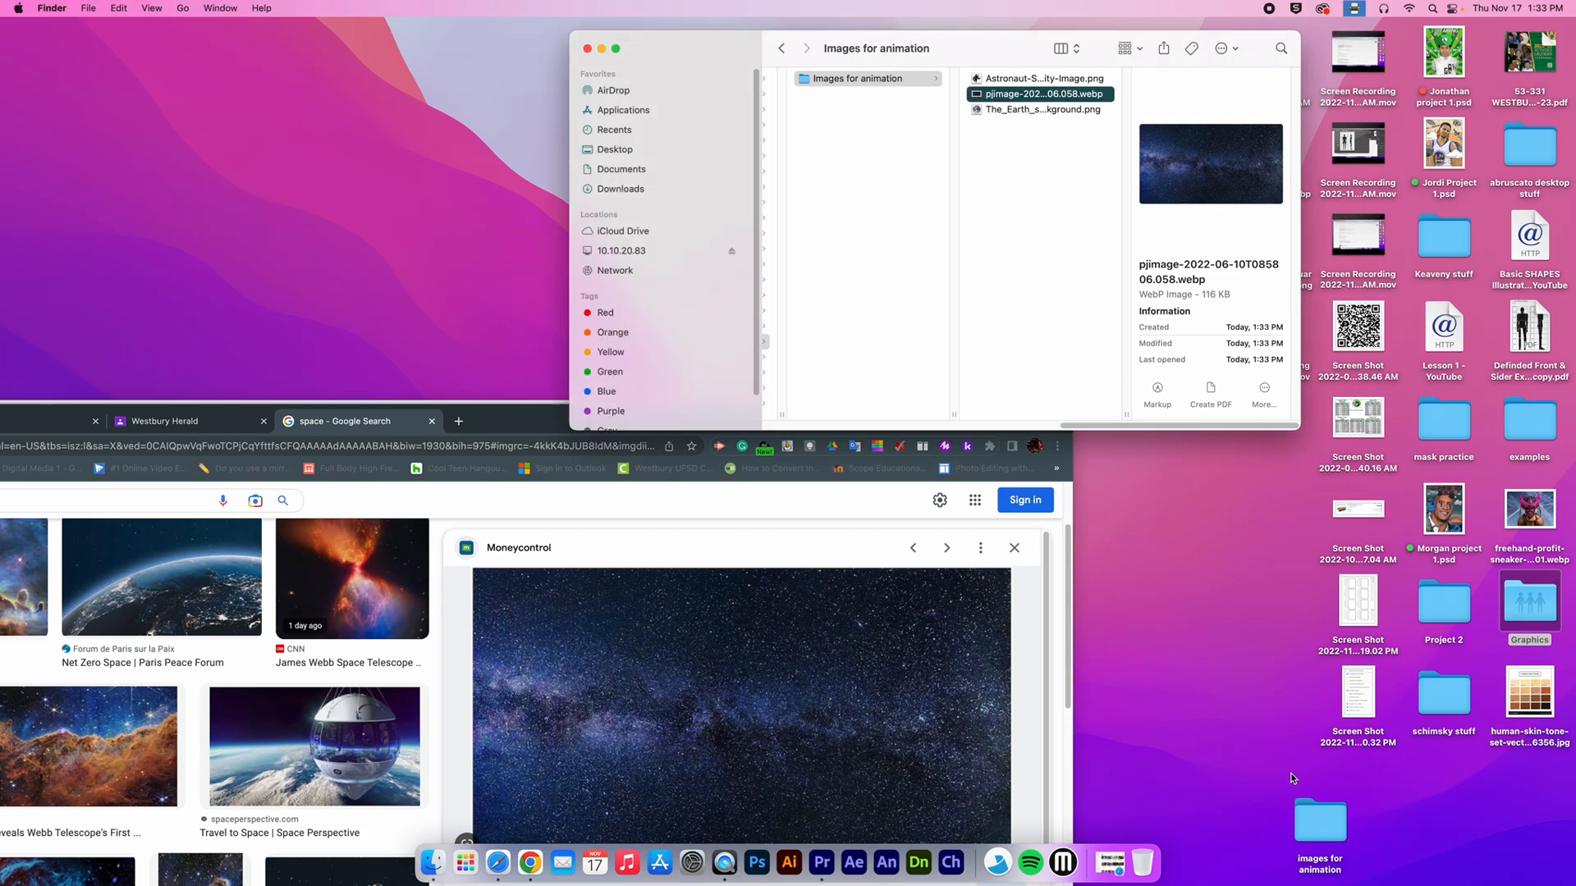
pyautogui.doubleClick(1313, 815)
pyautogui.moveTo(1031, 66); pyautogui.dragTo(893, 232)
pyautogui.moveTo(943, 339); pyautogui.dragTo(1024, 175)
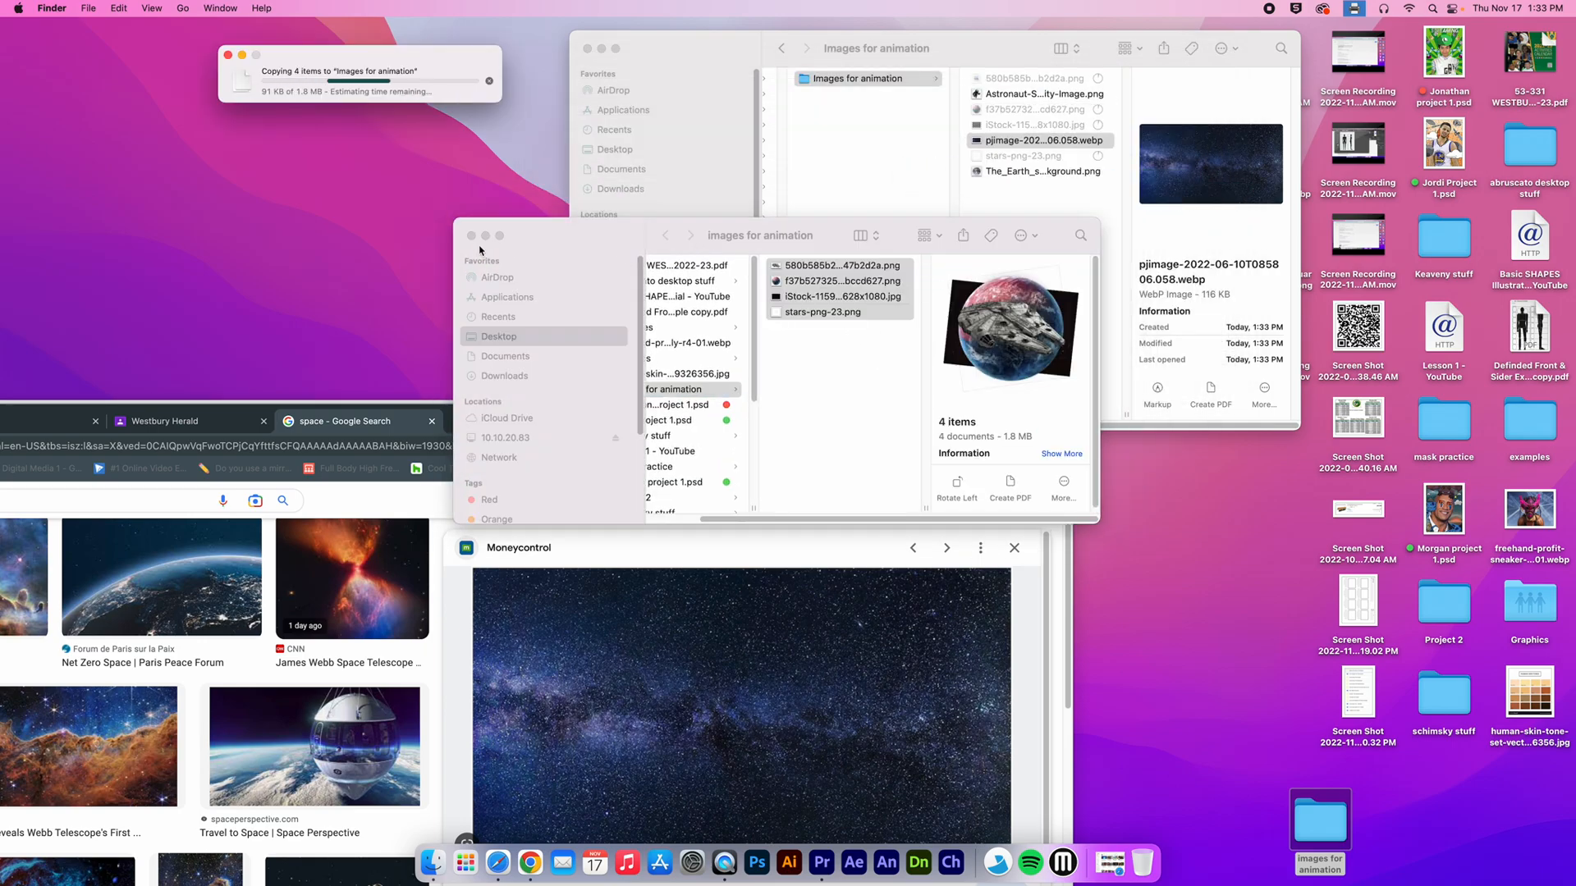
pyautogui.click(471, 237)
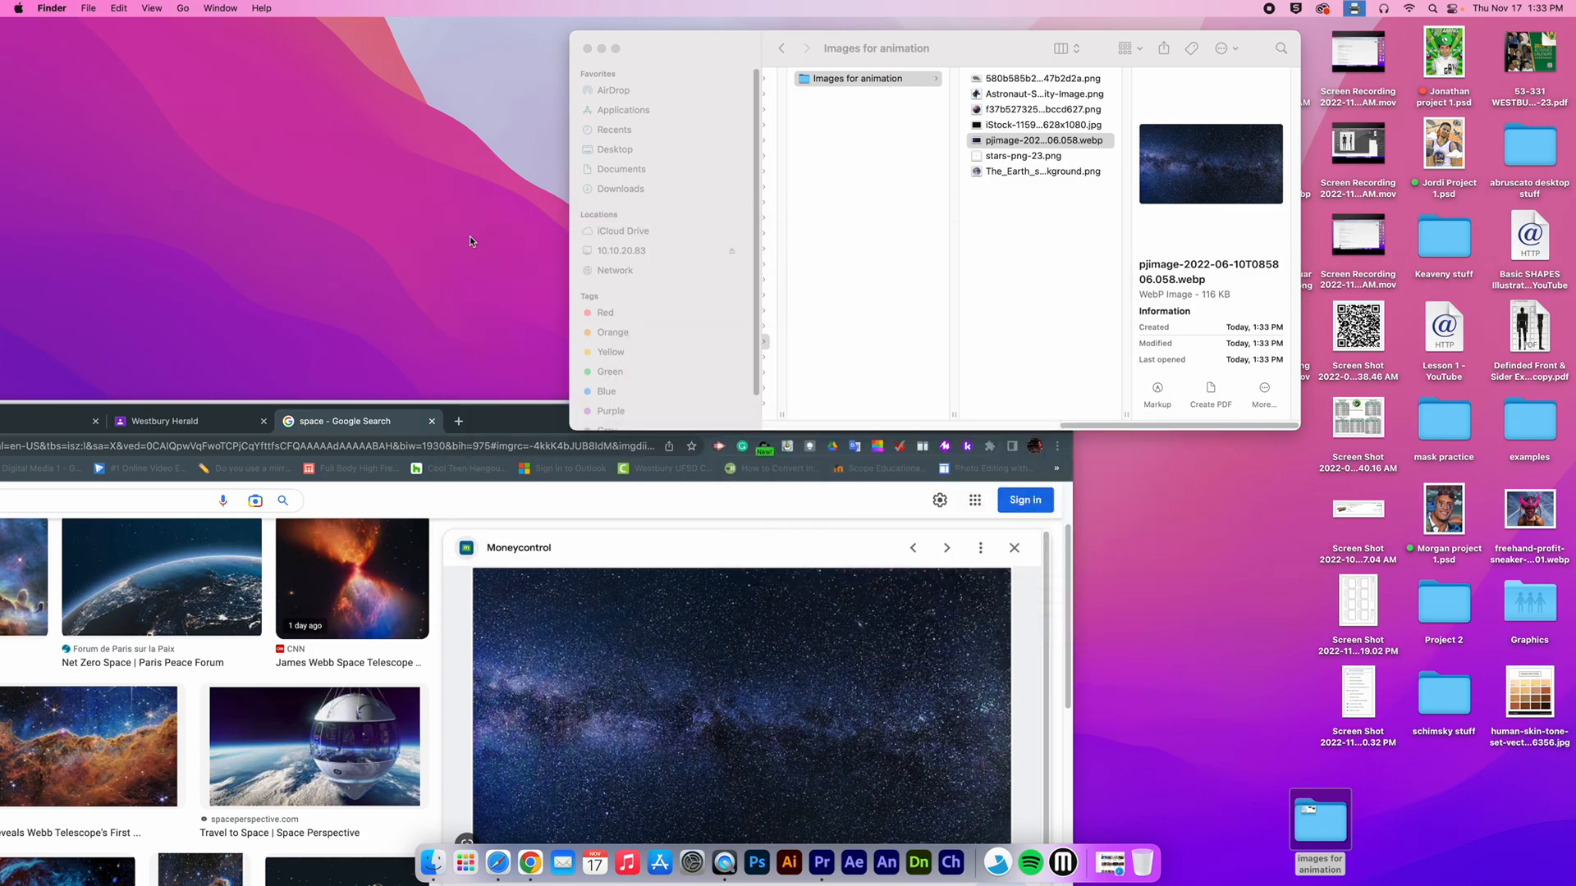
pyautogui.click(1056, 226)
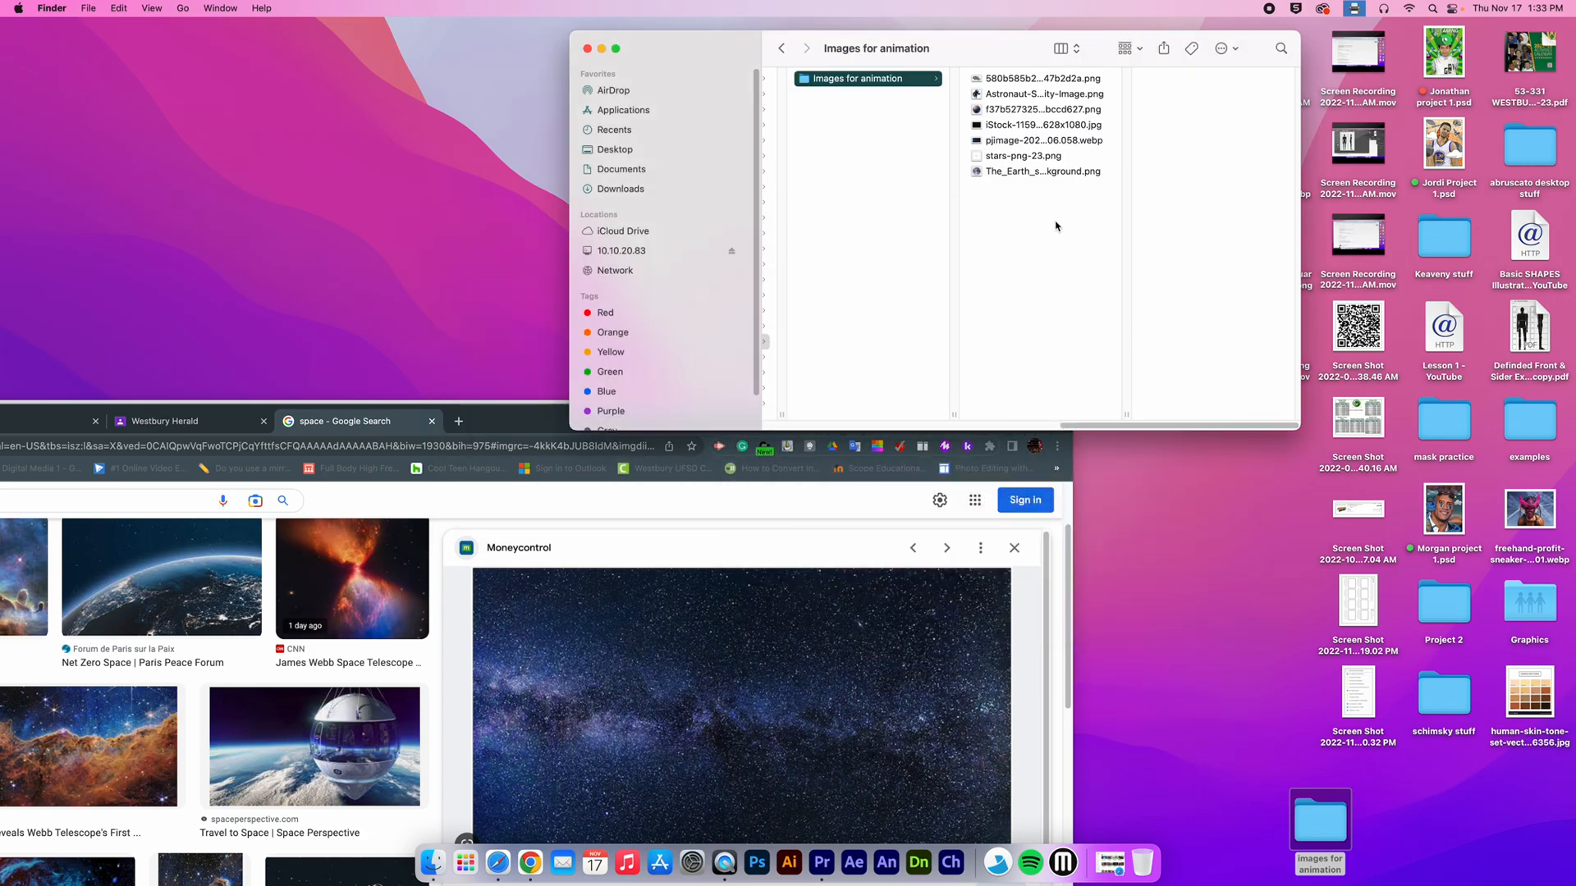
# Move the pjimage .webp file to the trash and bring Chrome's space image results back into view
pyautogui.click(1059, 144)
pyautogui.rightClick(1089, 141)
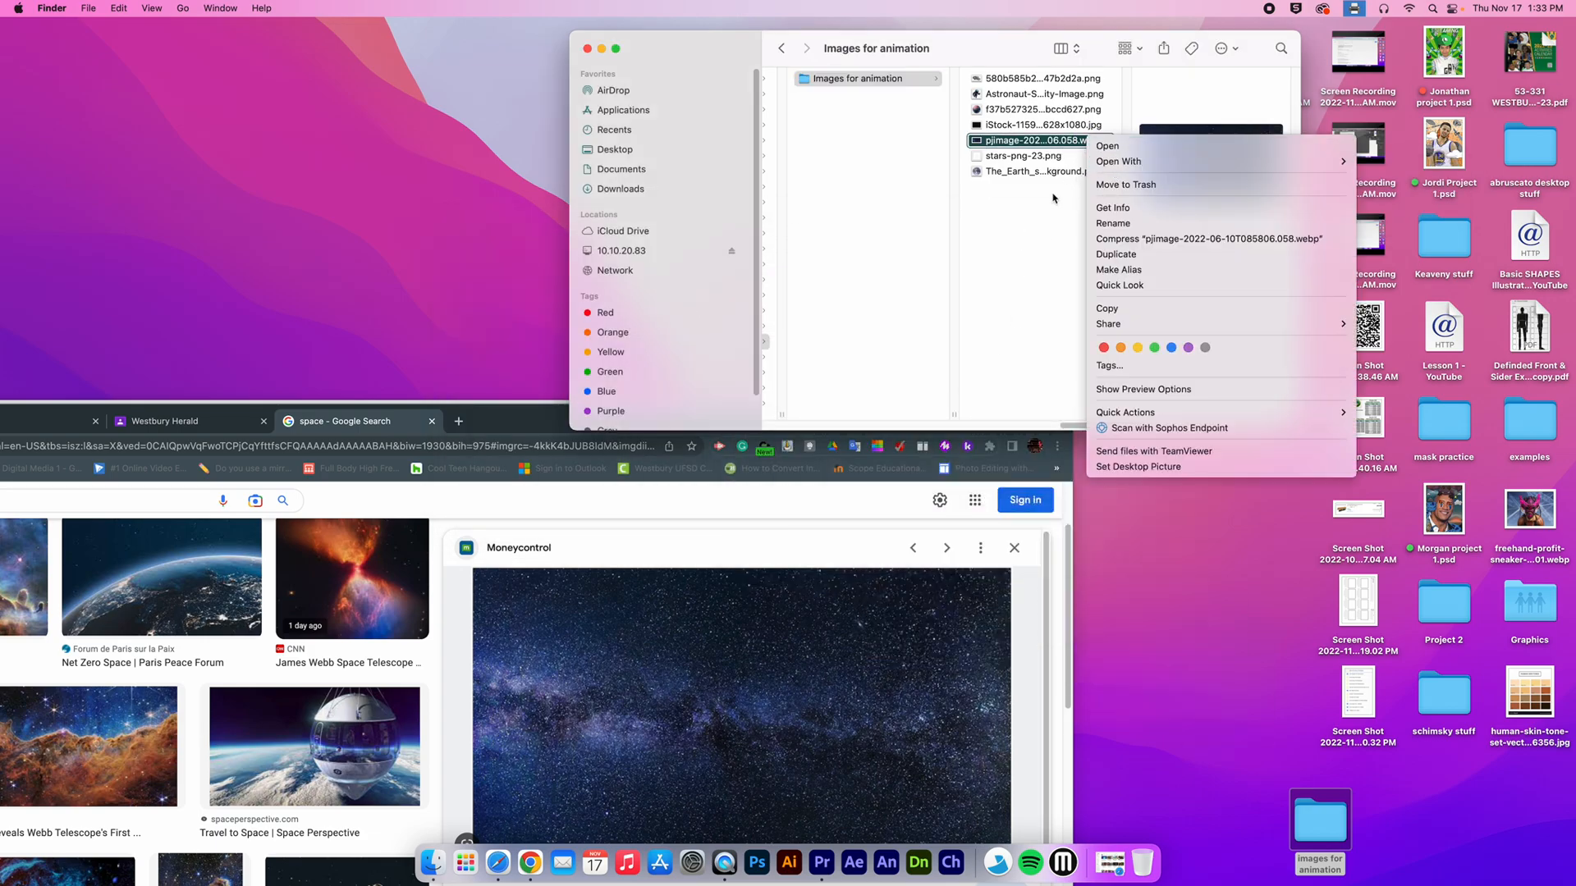
pyautogui.click(1056, 148)
pyautogui.rightClick(1031, 143)
pyautogui.click(1089, 184)
pyautogui.press('Escape')
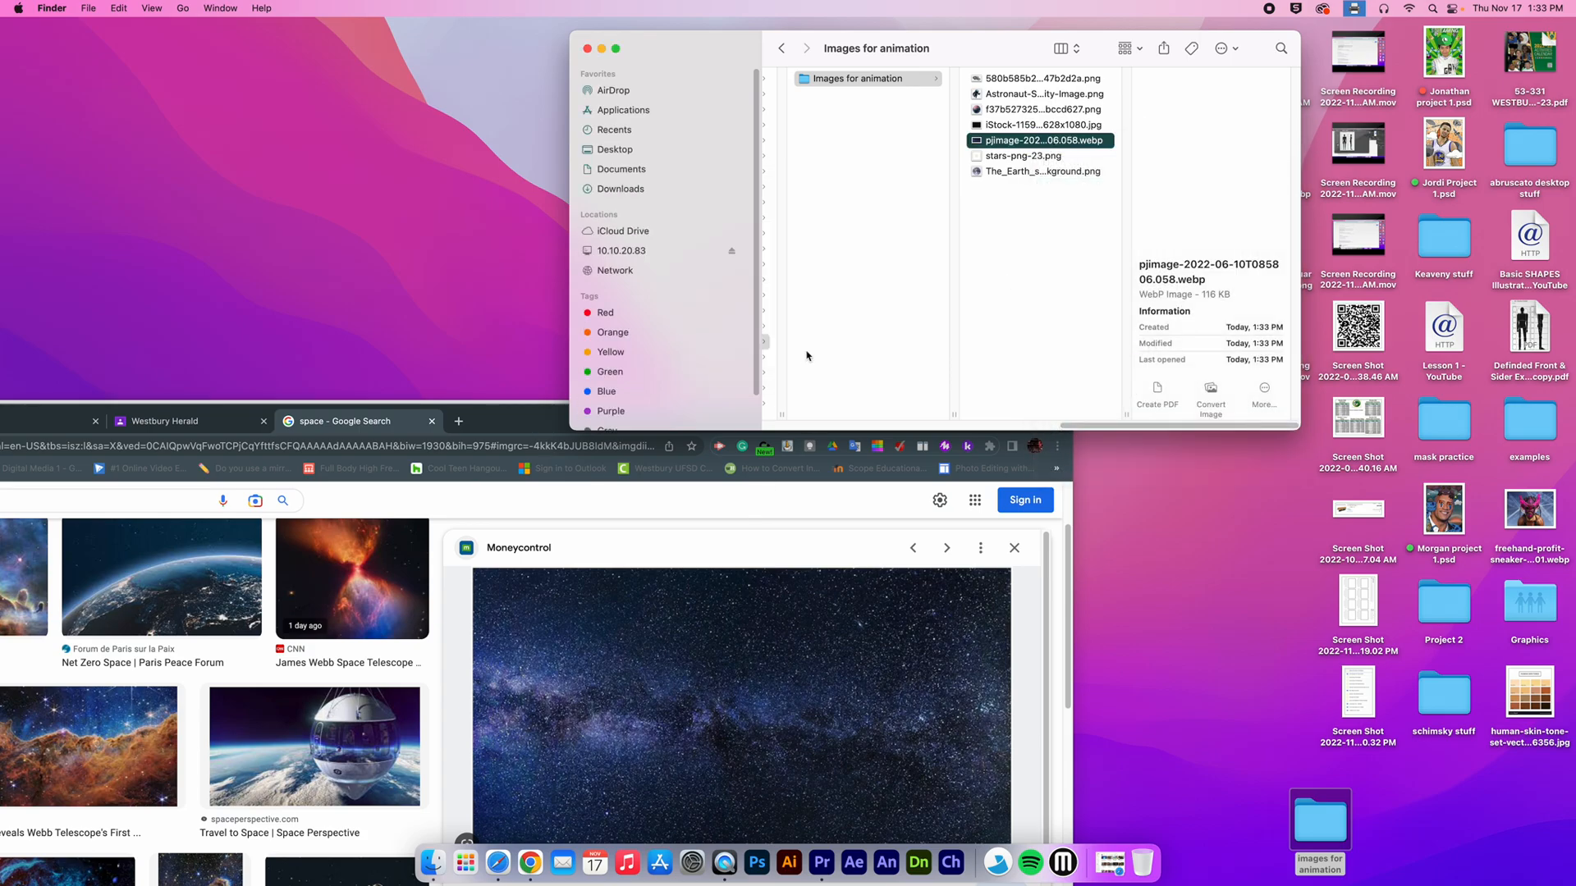
pyautogui.moveTo(520, 421); pyautogui.dragTo(982, 311)
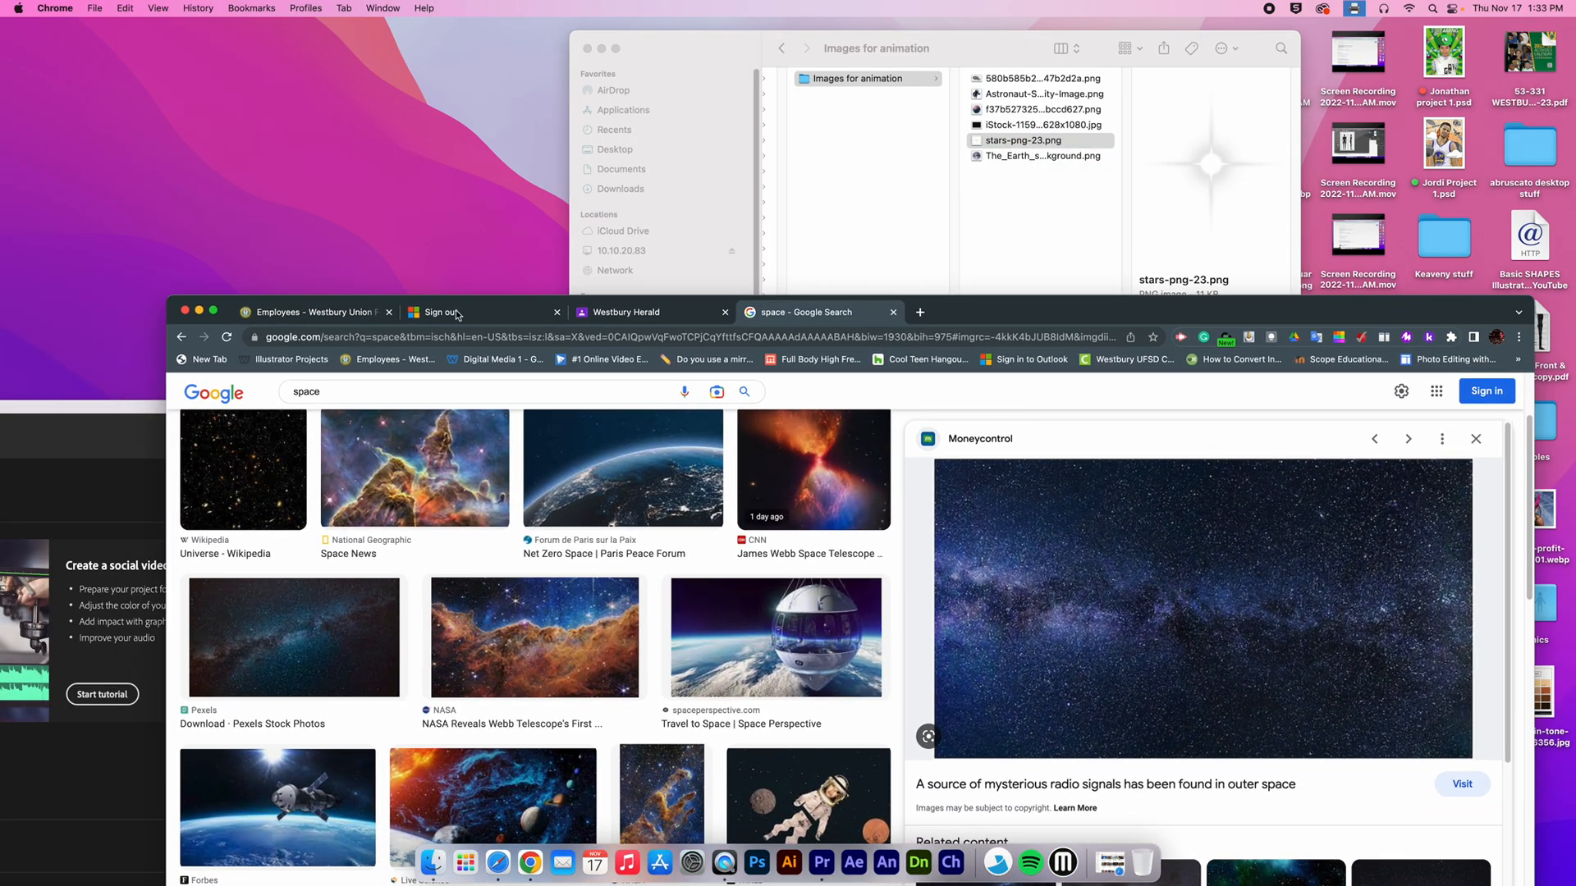
# Minimize Chrome and create a new Premiere Pro project named with the student's first name followed by "animation 1"
pyautogui.click(199, 310)
pyautogui.moveTo(673, 411); pyautogui.dragTo(843, 34)
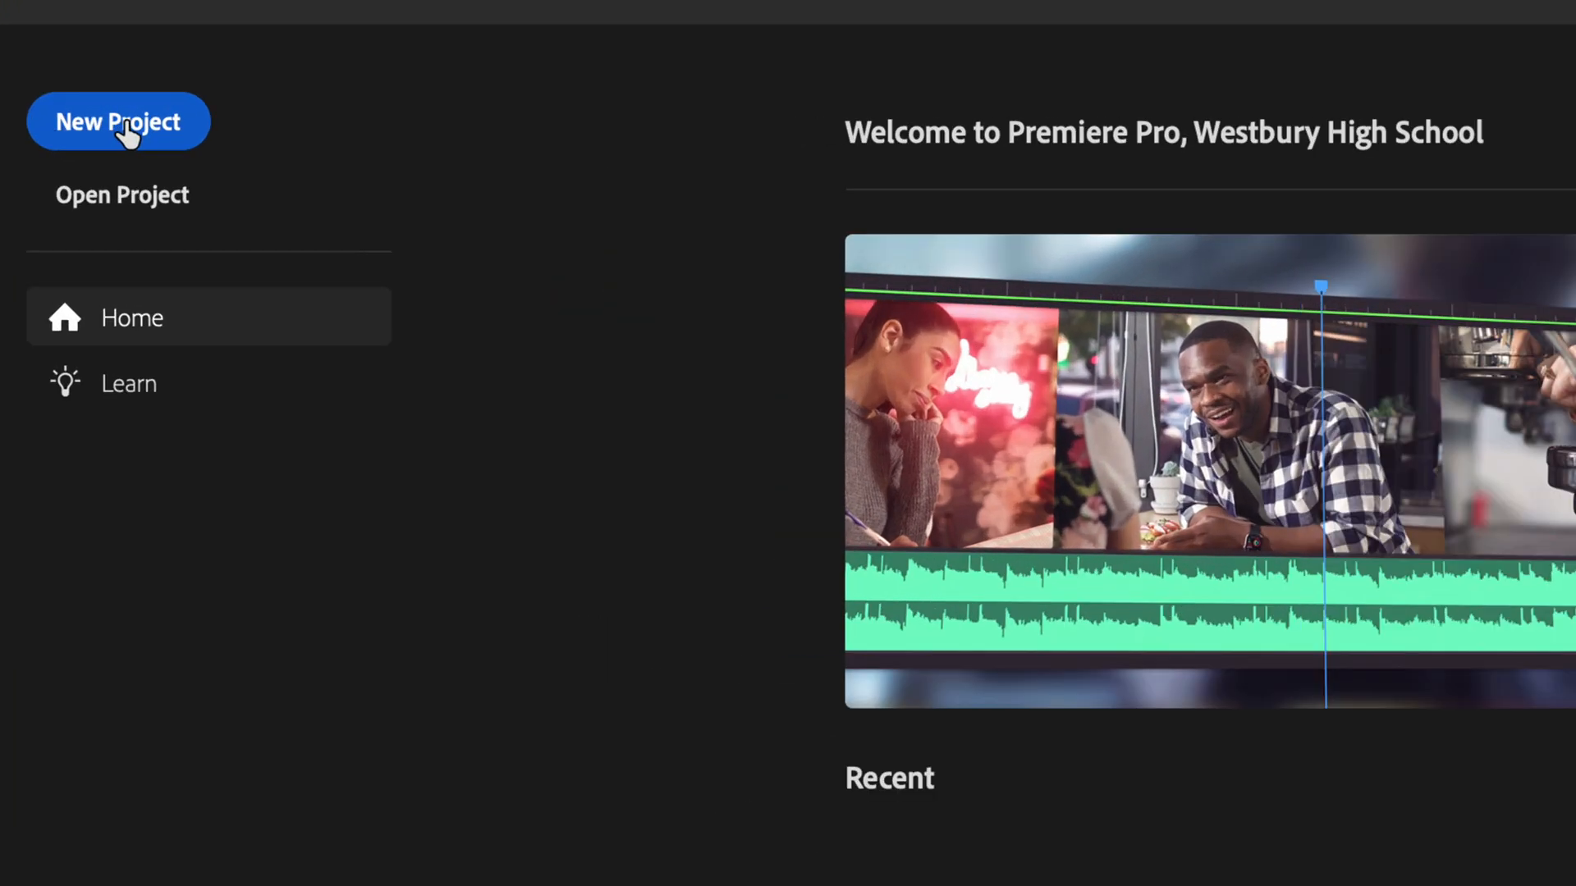
pyautogui.click(125, 131)
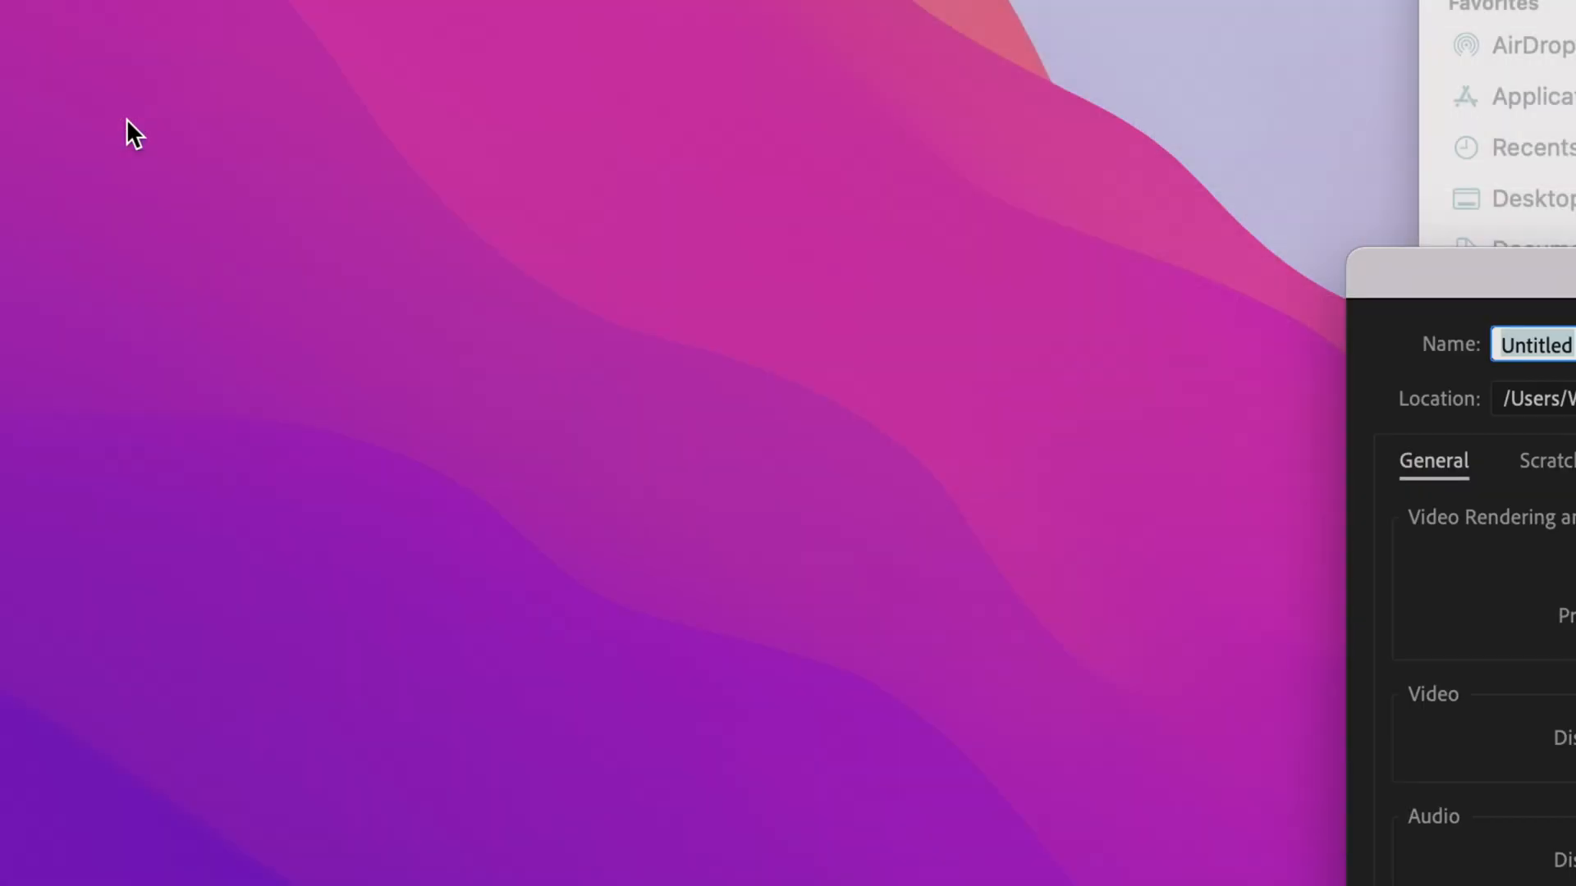
pyautogui.moveTo(1441, 269); pyautogui.dragTo(284, 43)
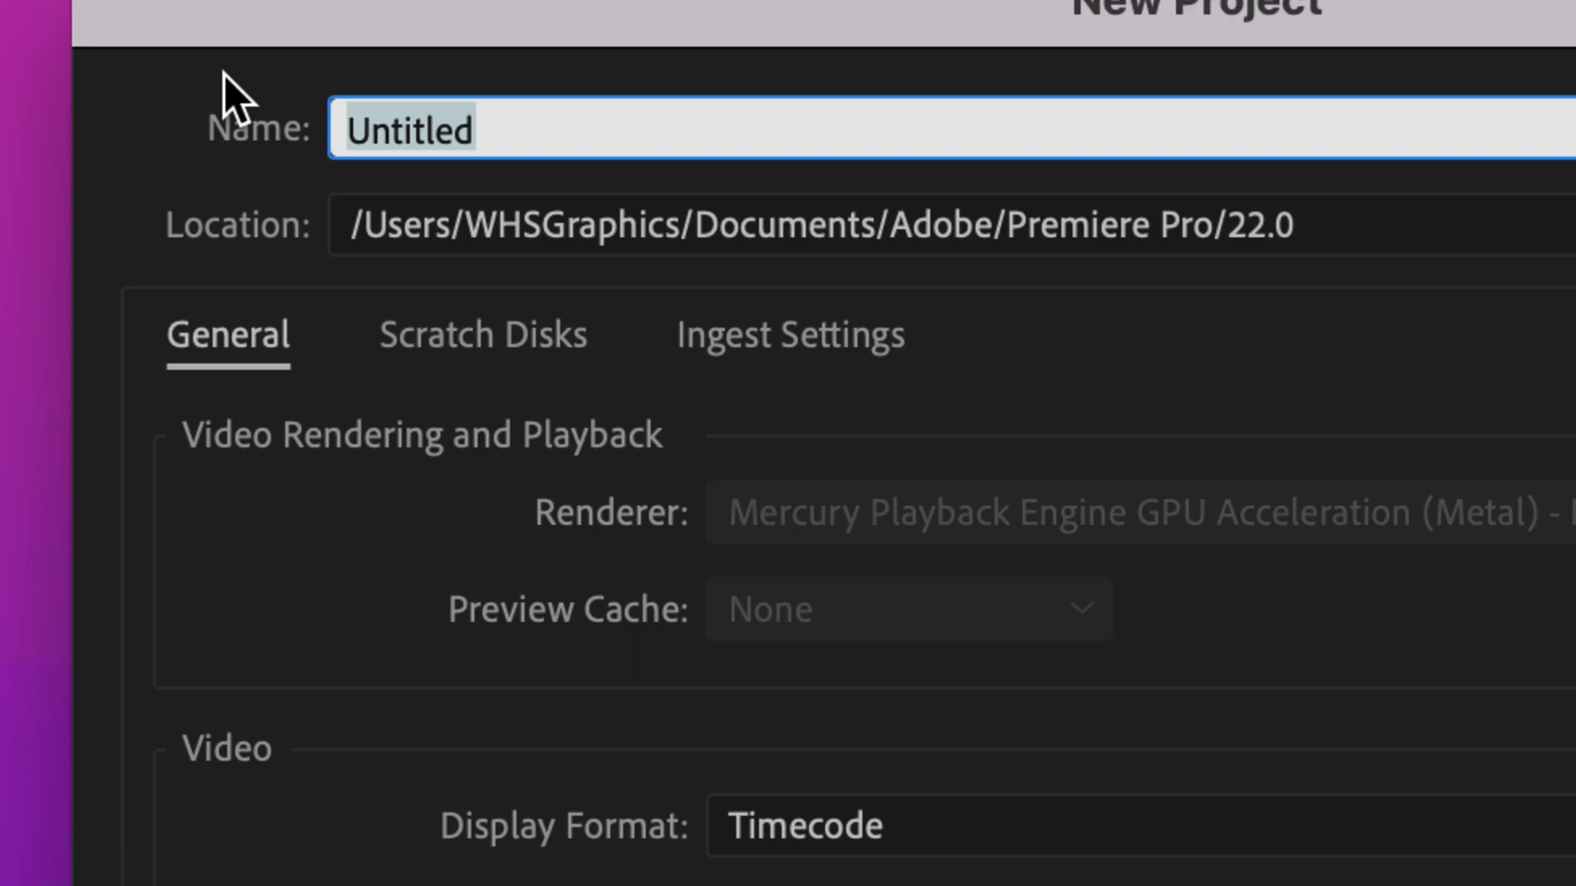
pyautogui.write('Sergio anim')
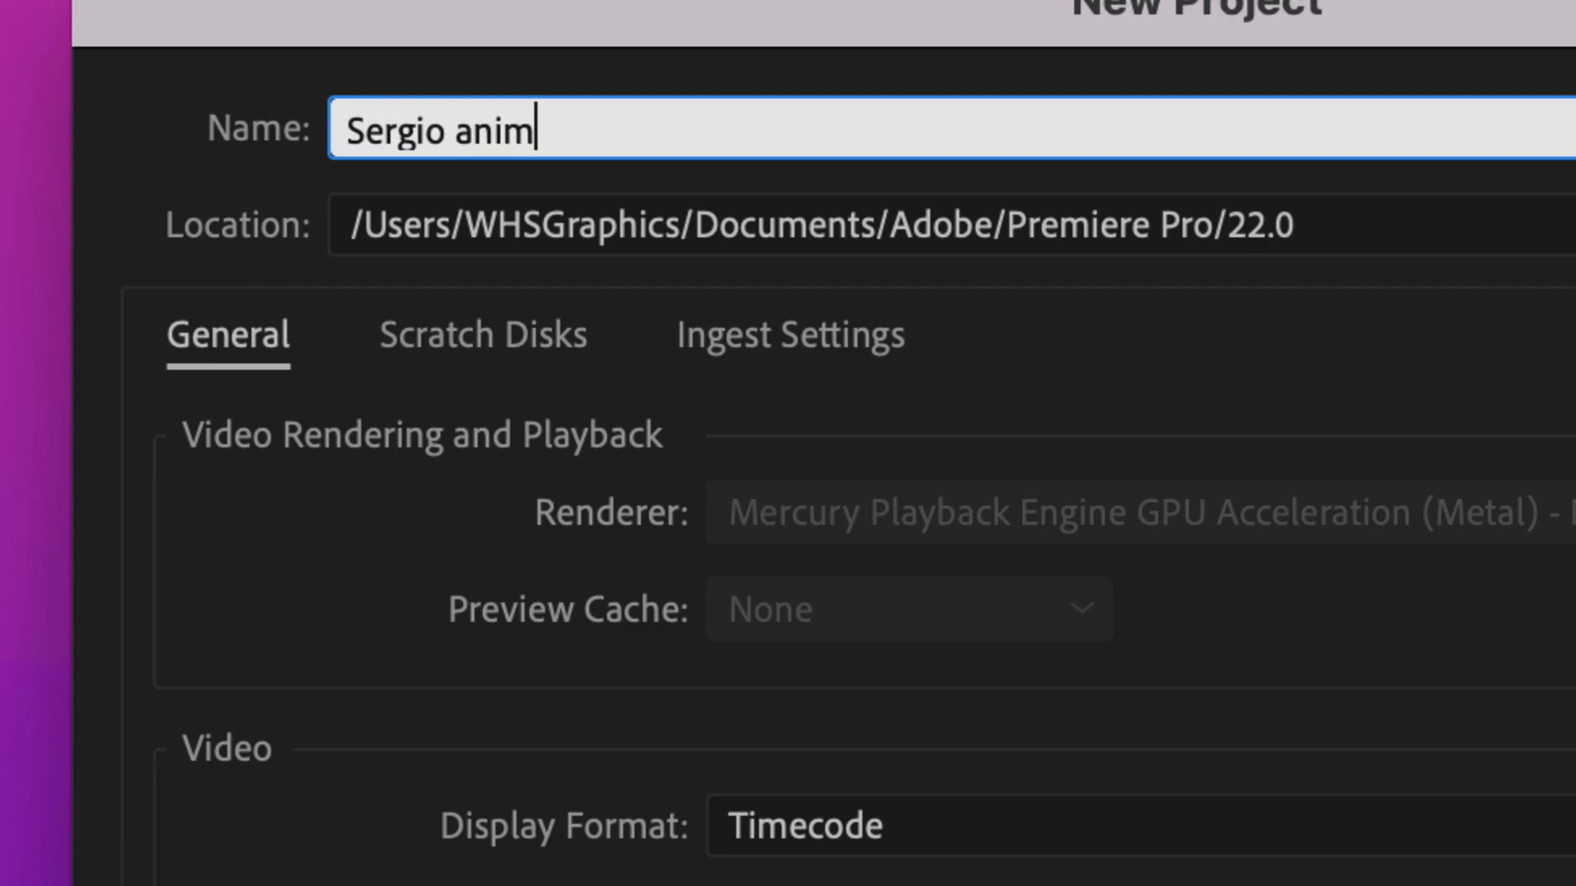
pyautogui.write('ation  ')
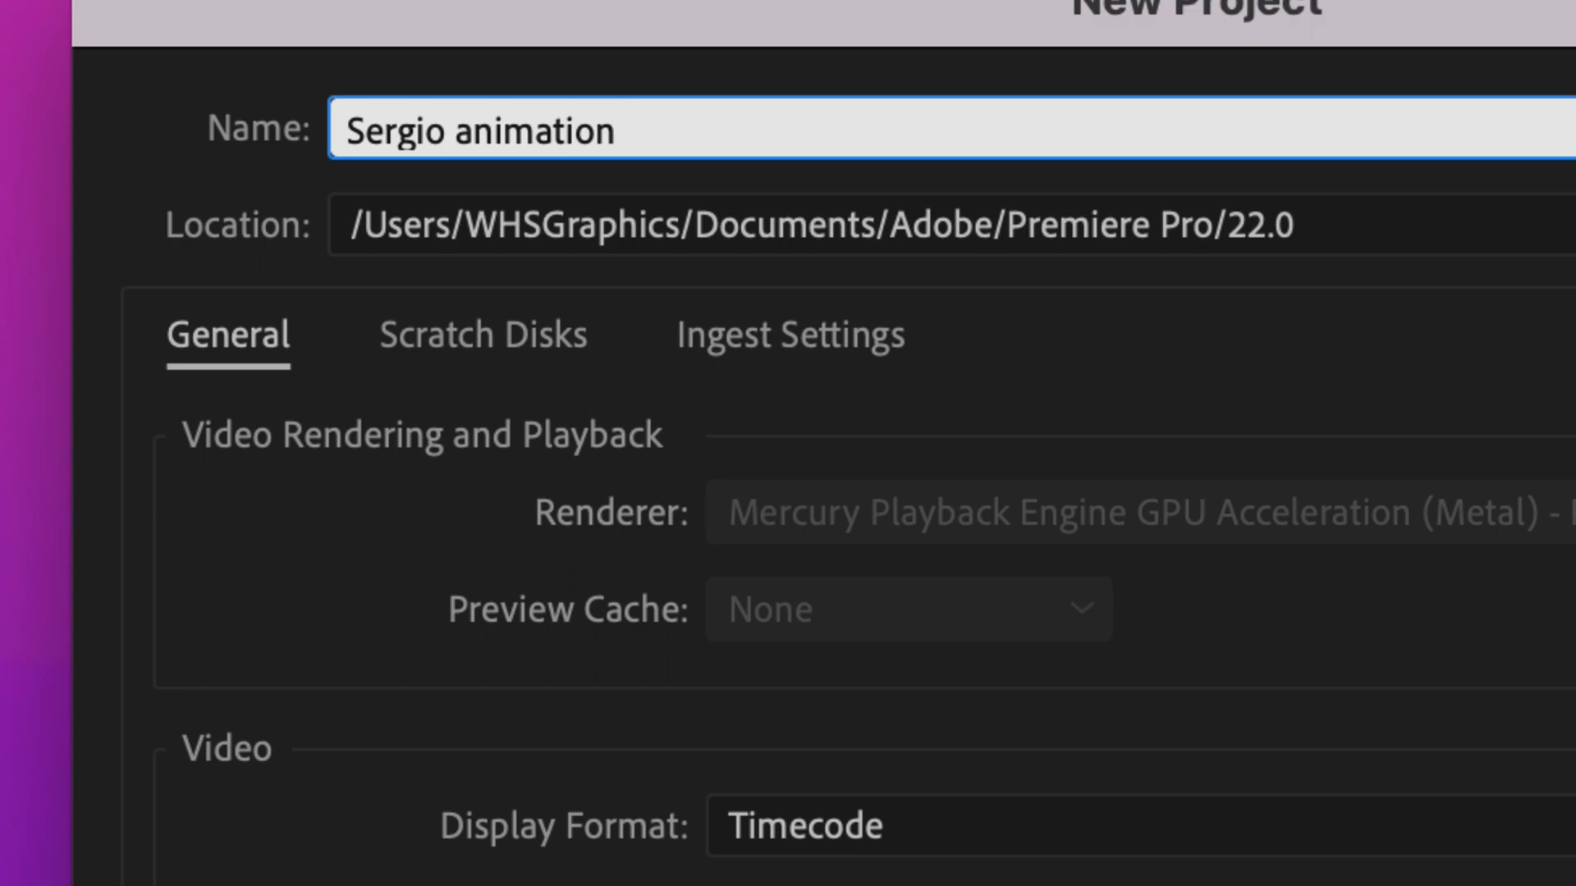
pyautogui.write('1')
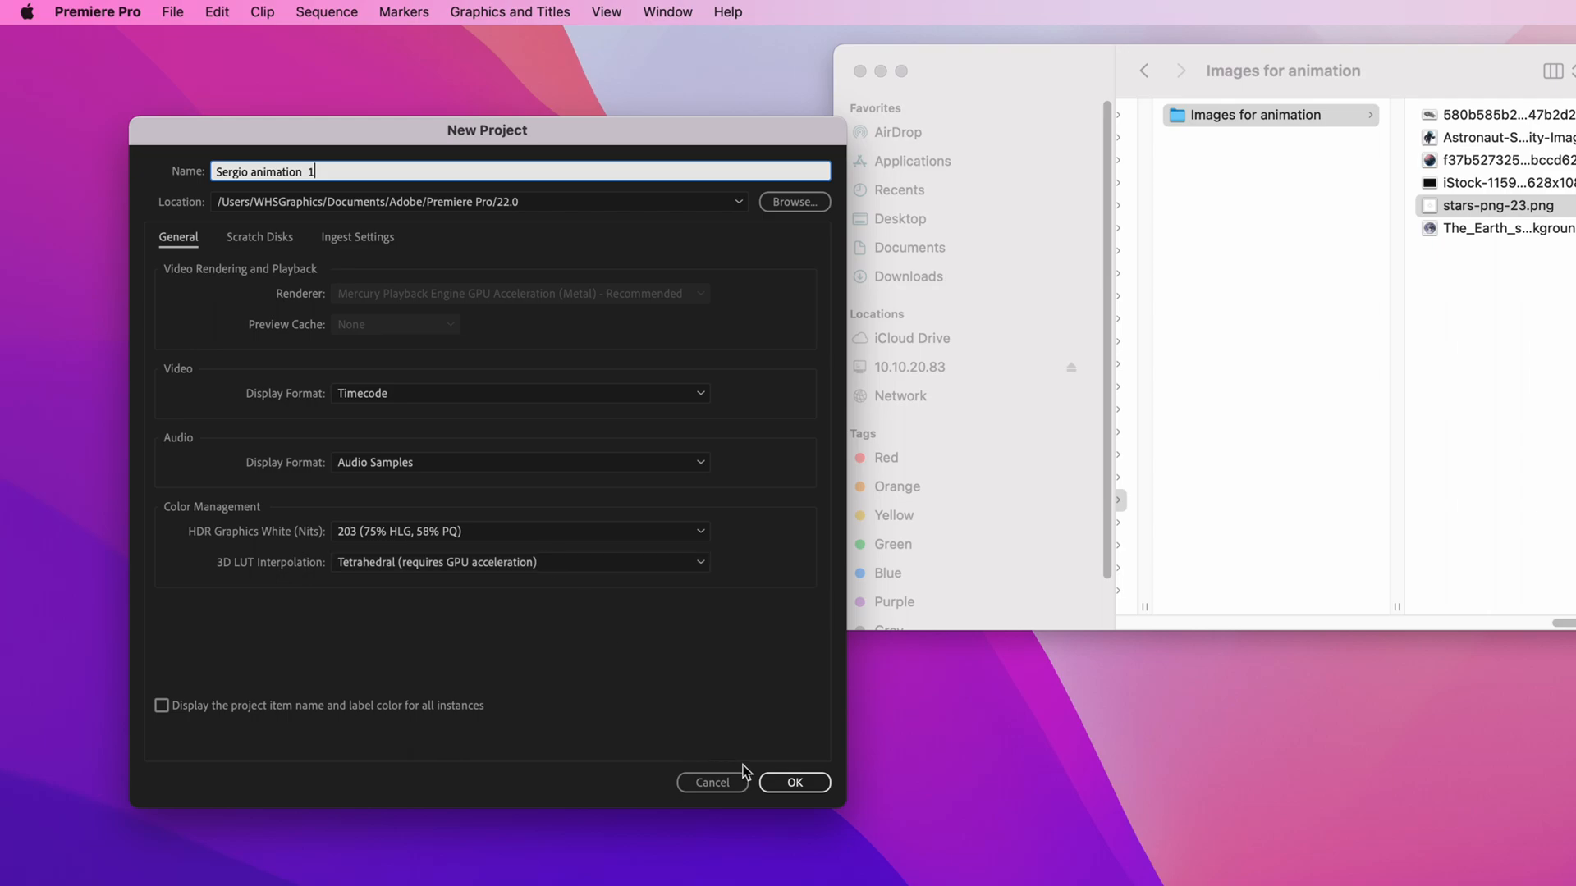
pyautogui.click(792, 784)
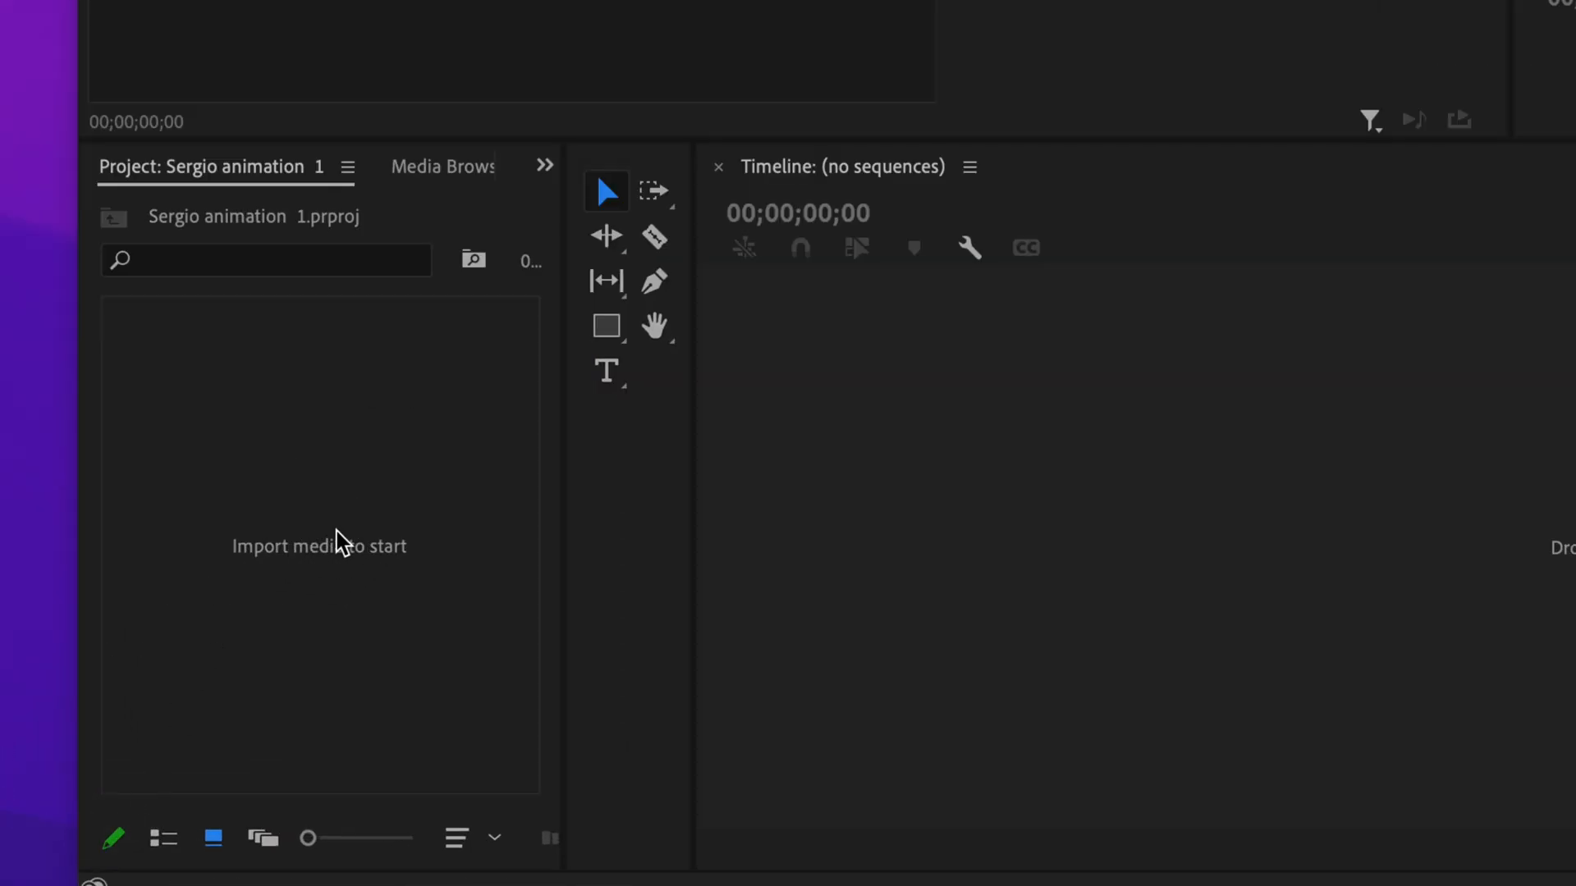
# Start a media import, browse to the Graphics share on the network server and show its folders in columns
pyautogui.doubleClick(316, 544)
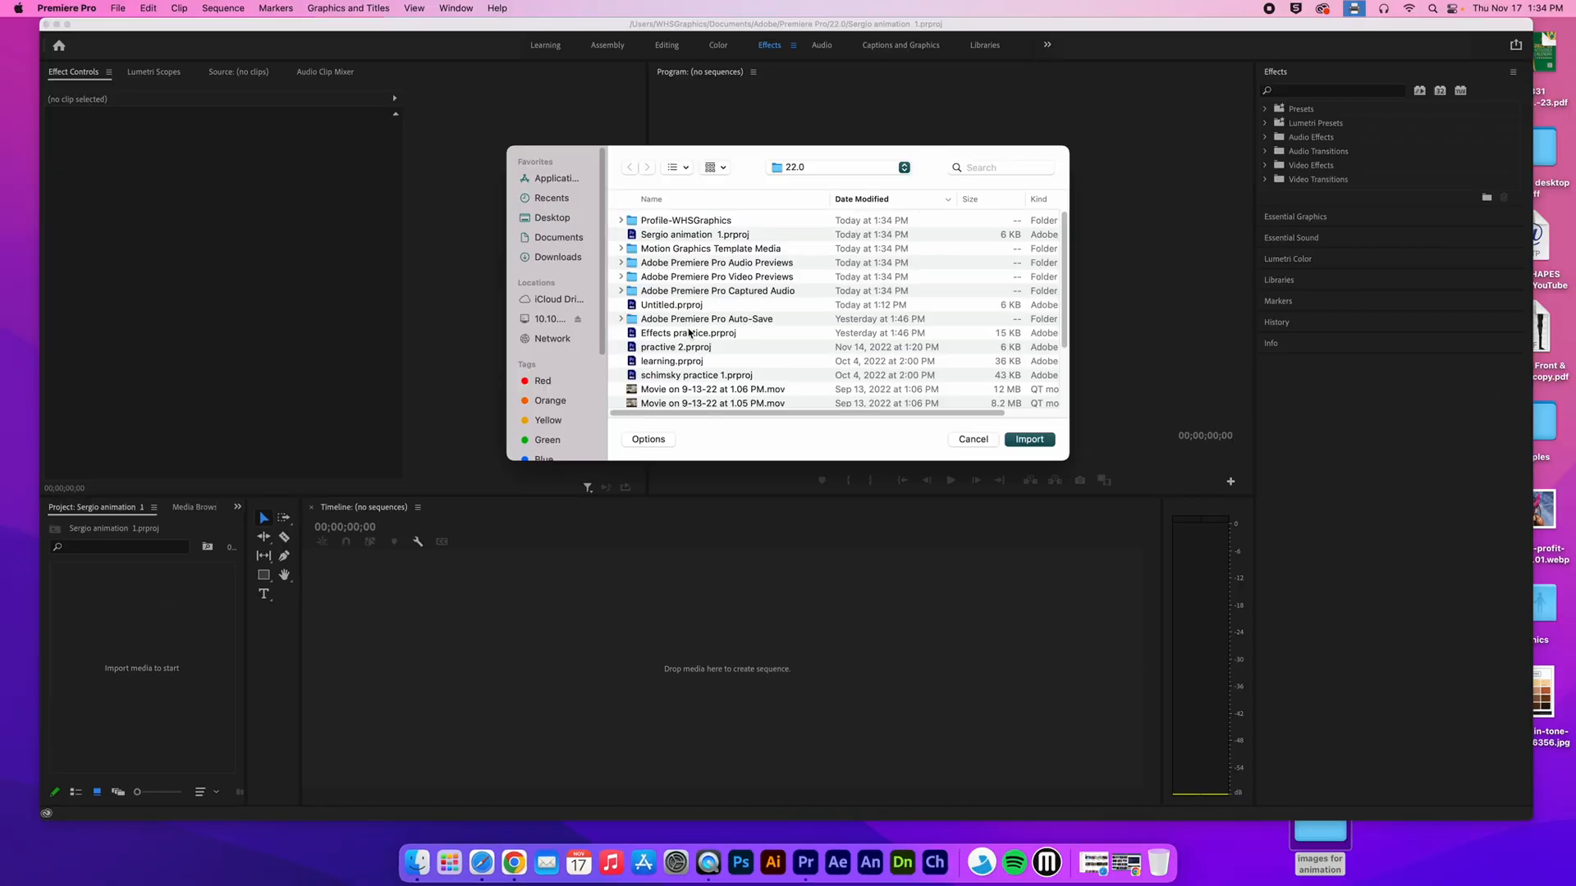
pyautogui.moveTo(775, 160); pyautogui.dragTo(689, 229)
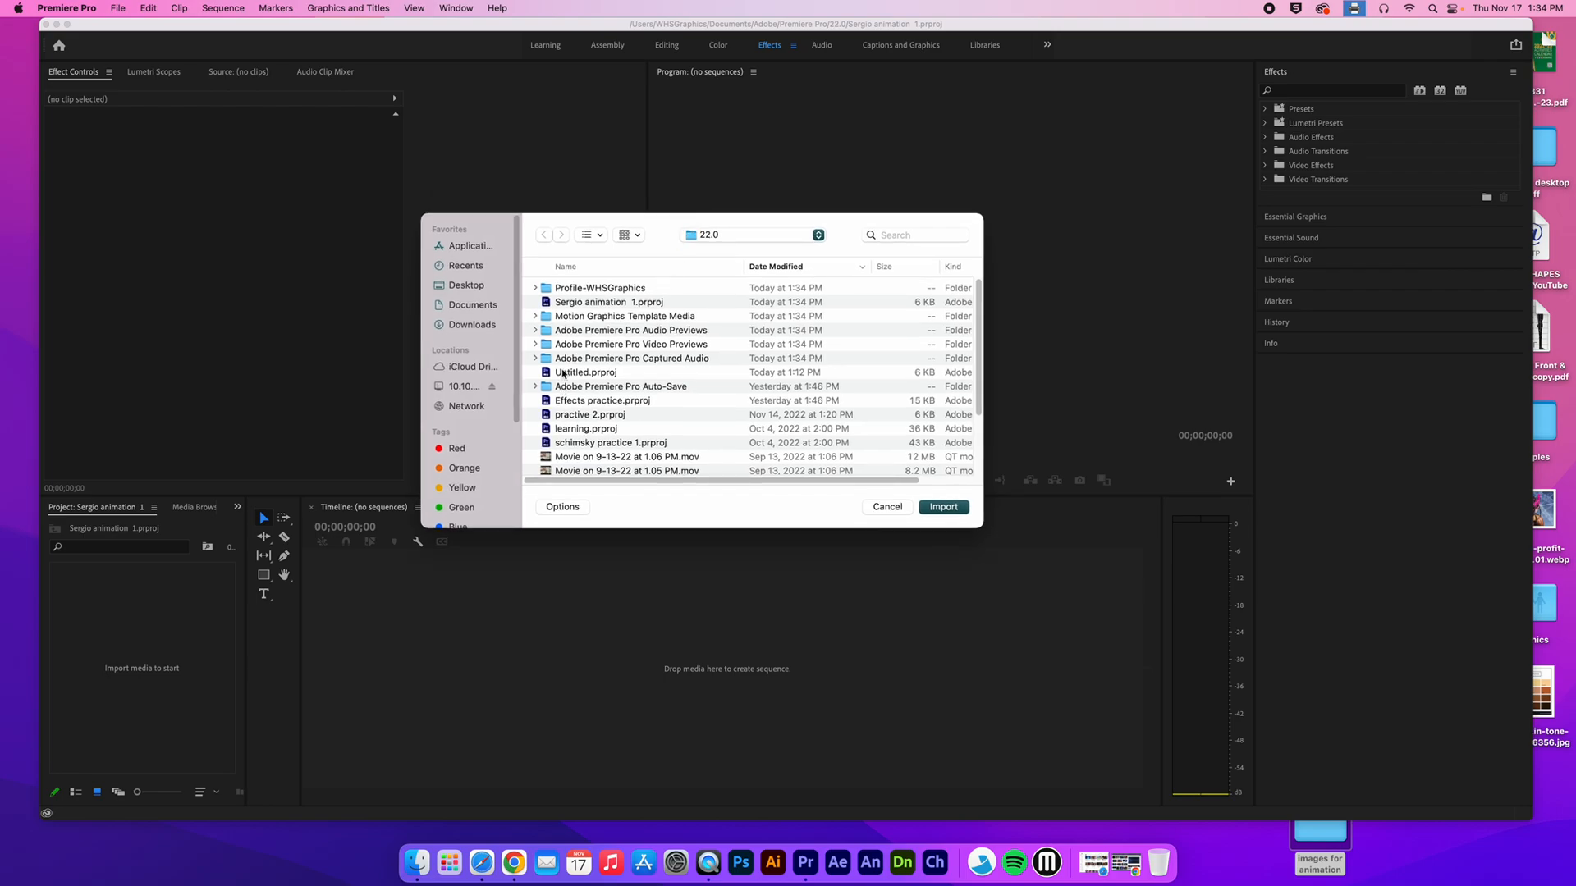
pyautogui.click(473, 386)
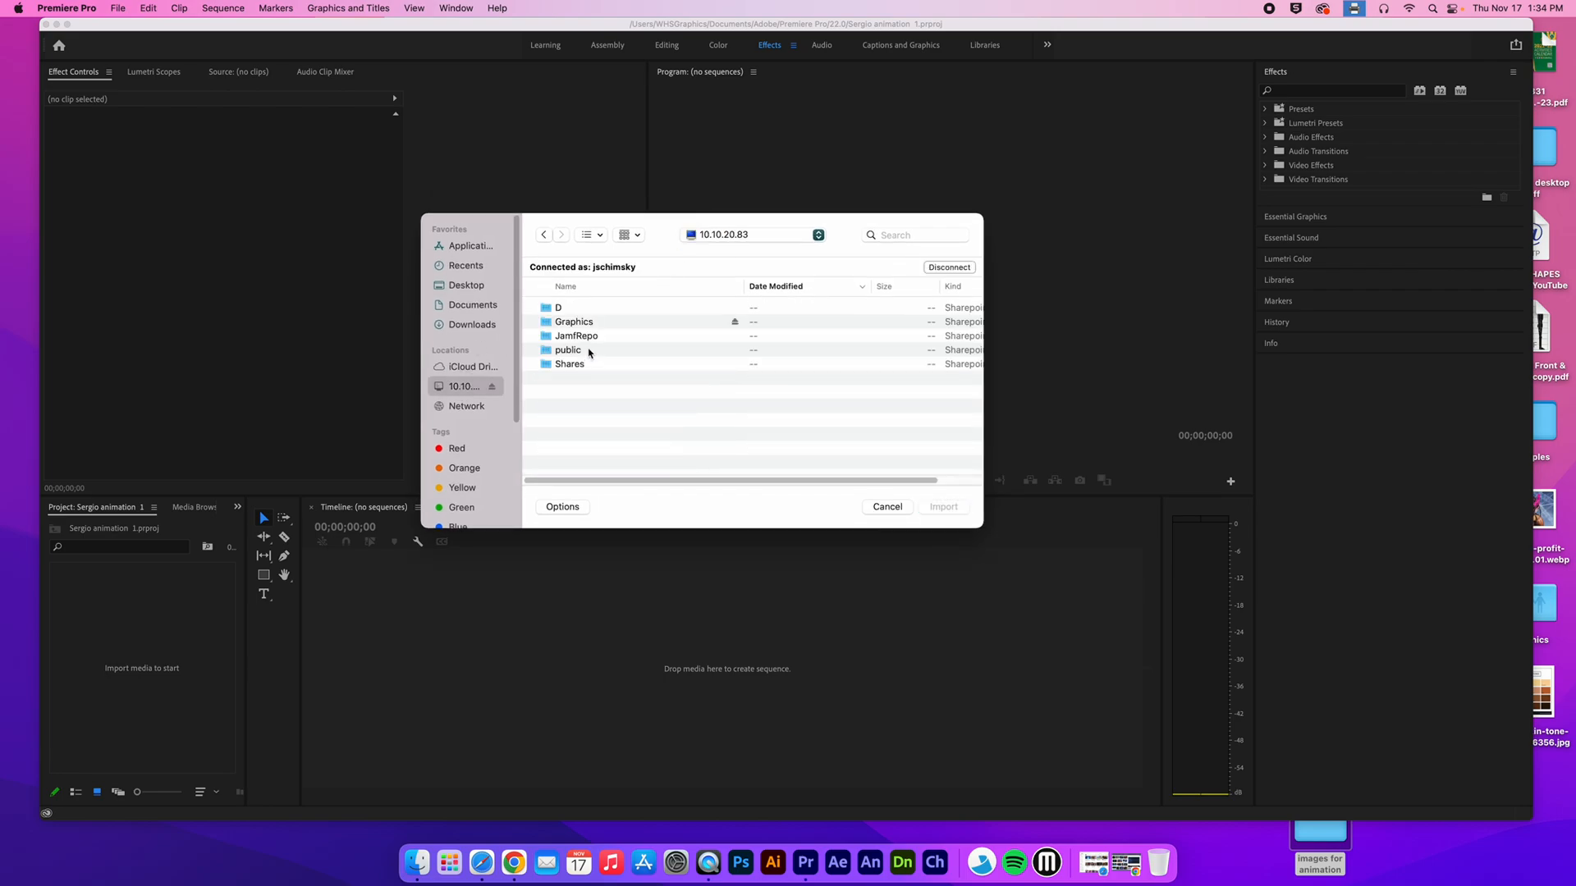
pyautogui.click(582, 323)
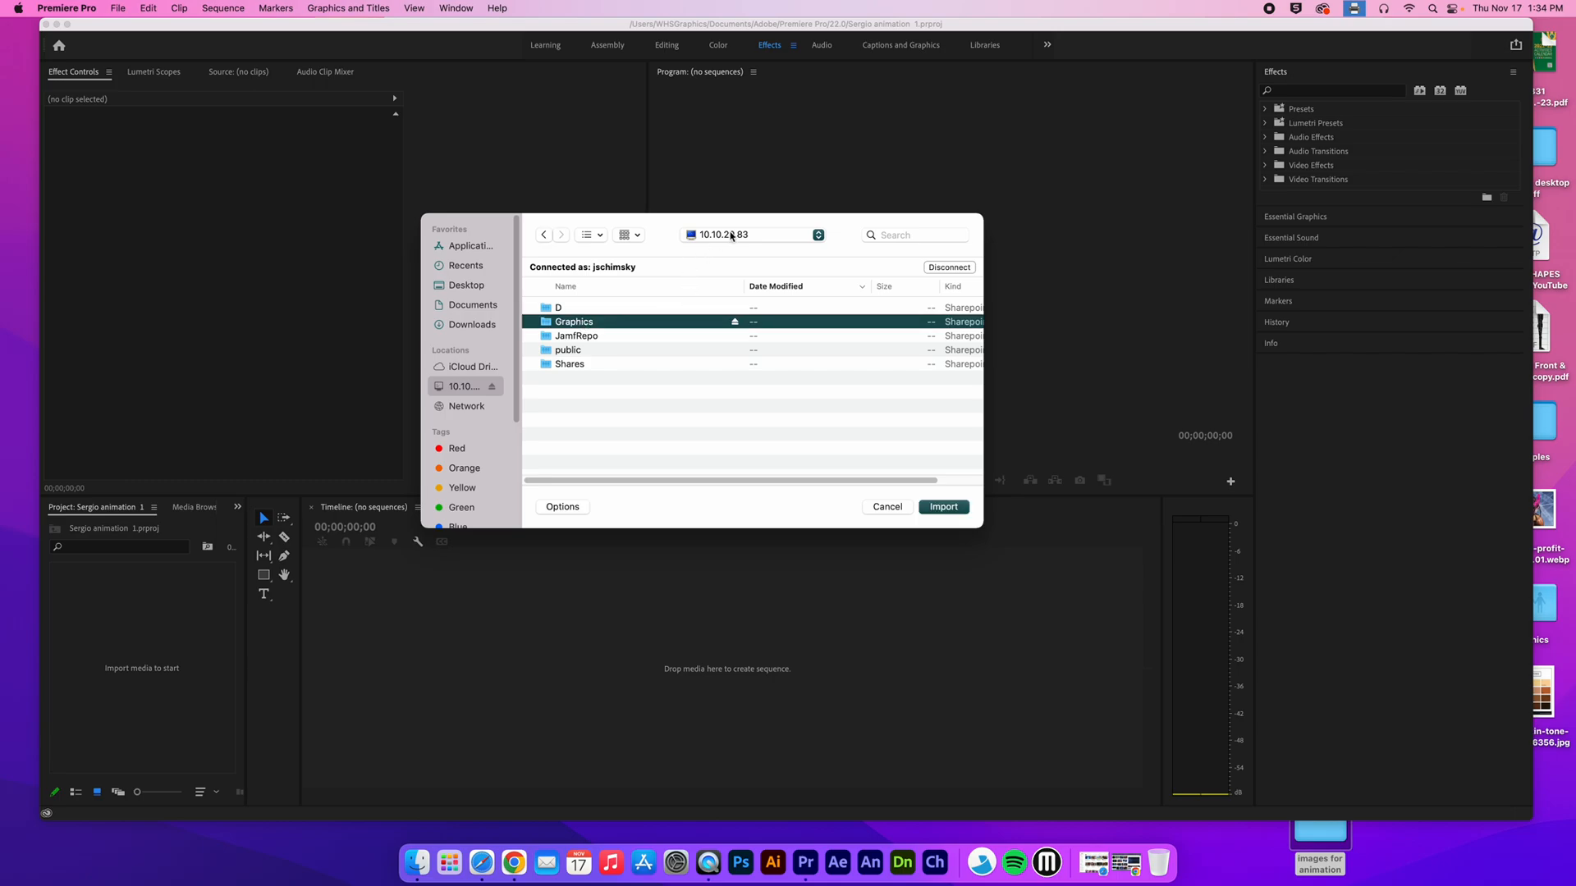
pyautogui.click(634, 233)
pyautogui.click(591, 235)
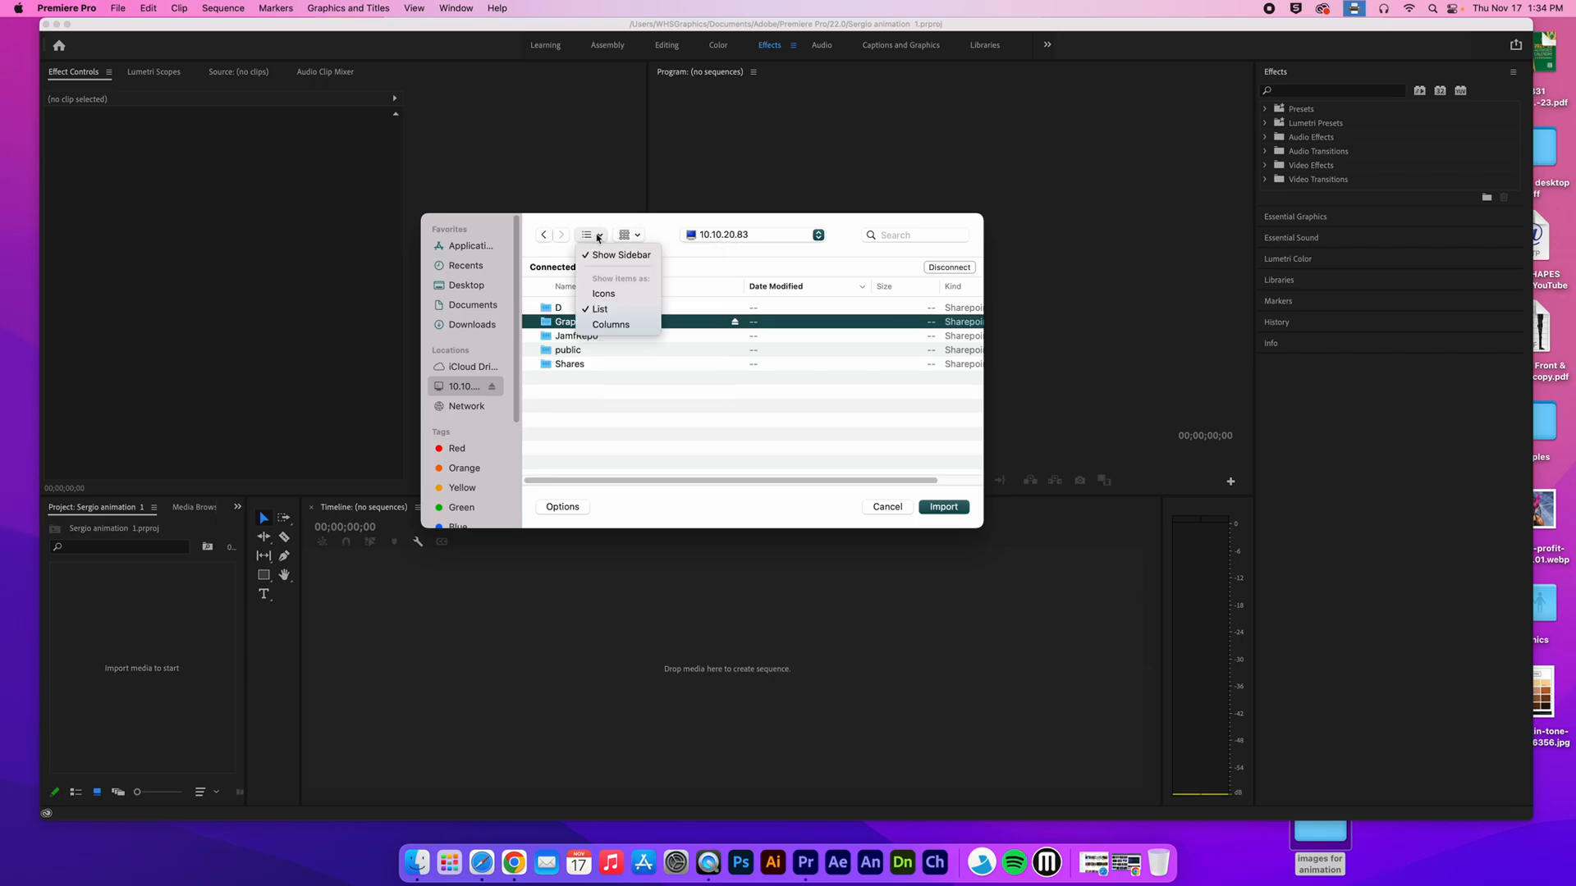
pyautogui.click(650, 329)
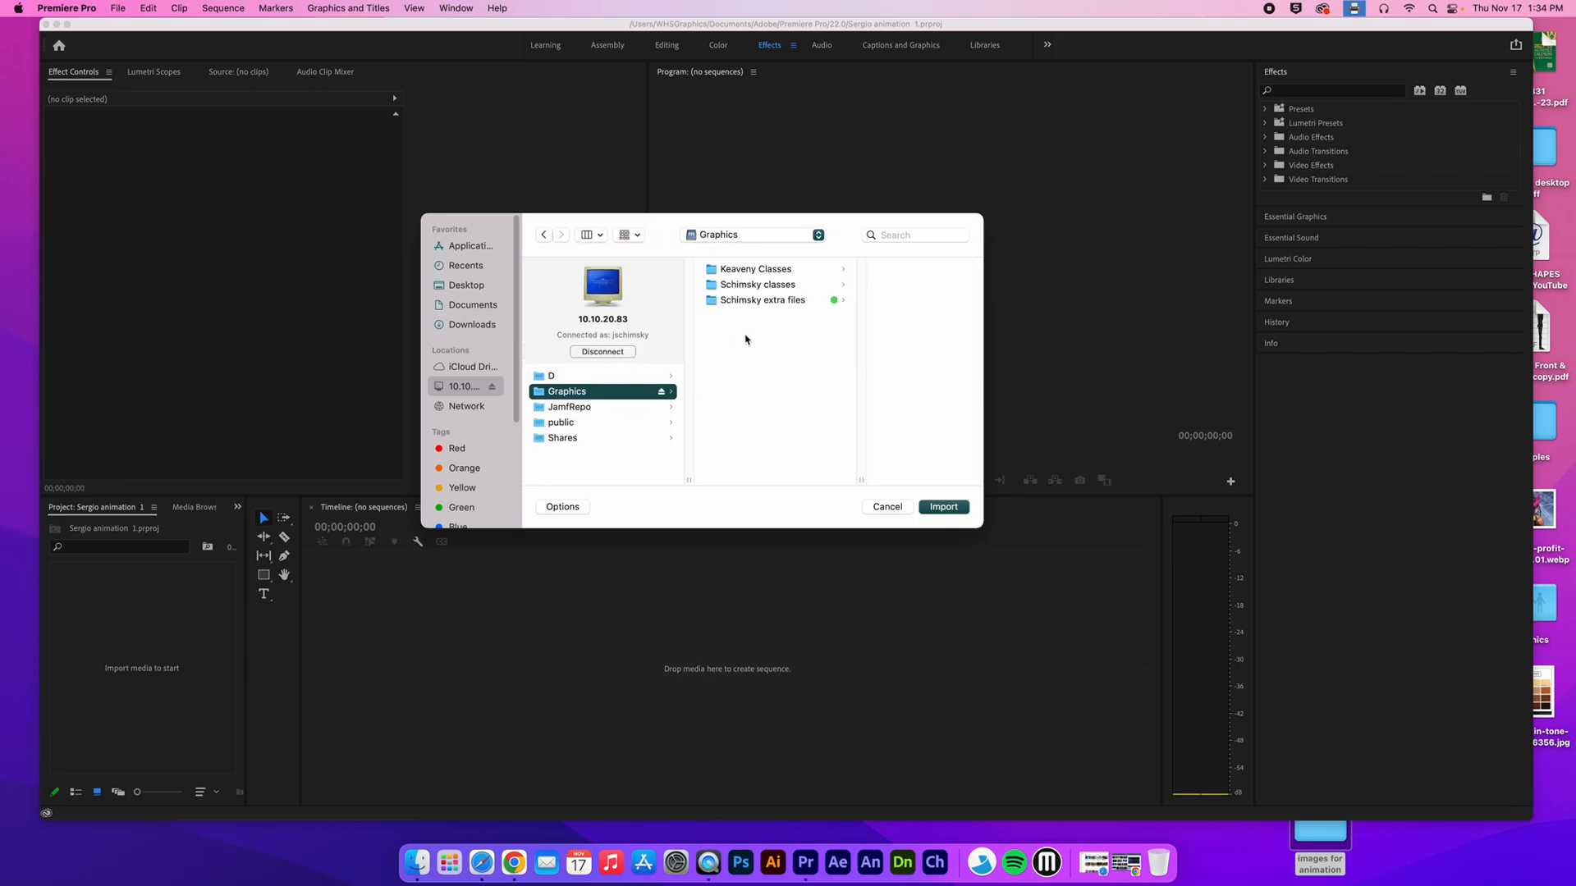
# Import the Images for animation folder from the student's folder inside Video Pro Period 8
pyautogui.click(765, 287)
pyautogui.click(884, 391)
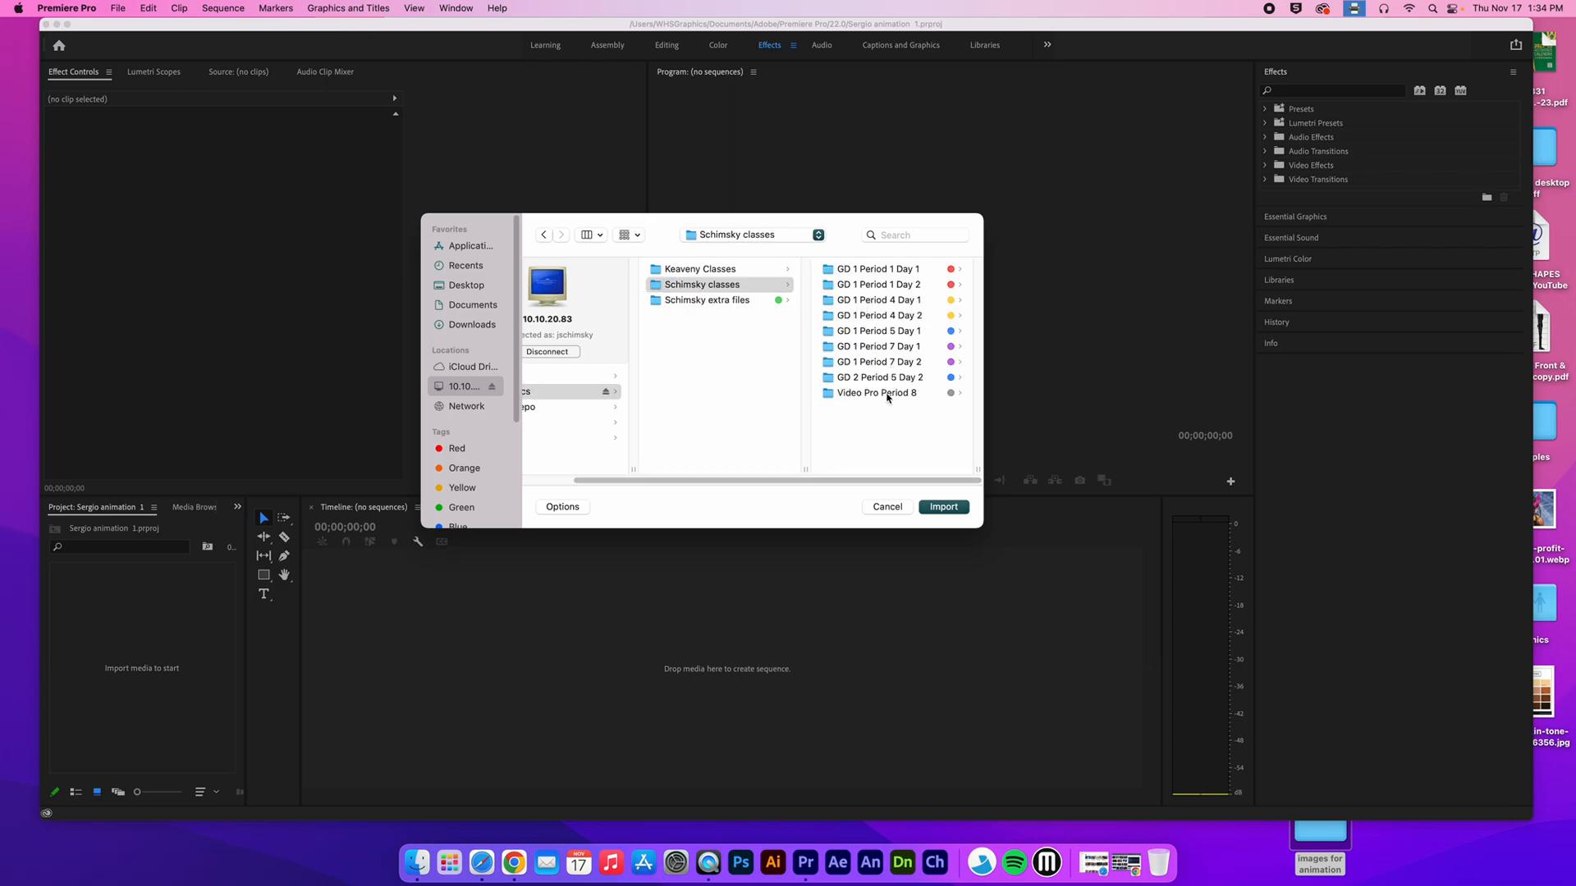
pyautogui.scroll(-5, 870, 427)
pyautogui.click(862, 399)
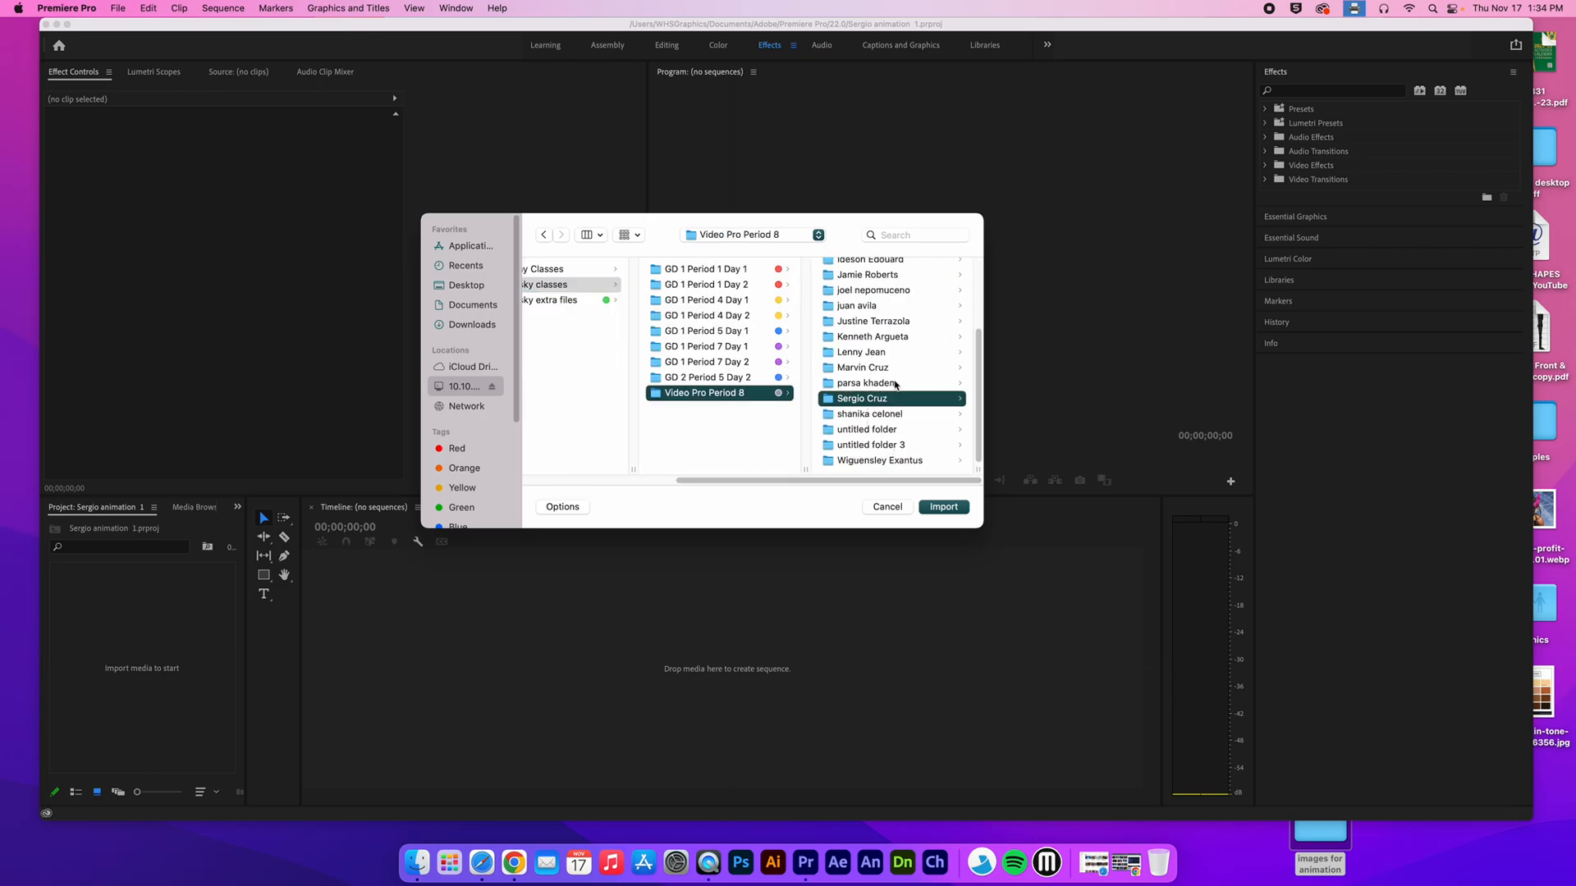
pyautogui.click(874, 270)
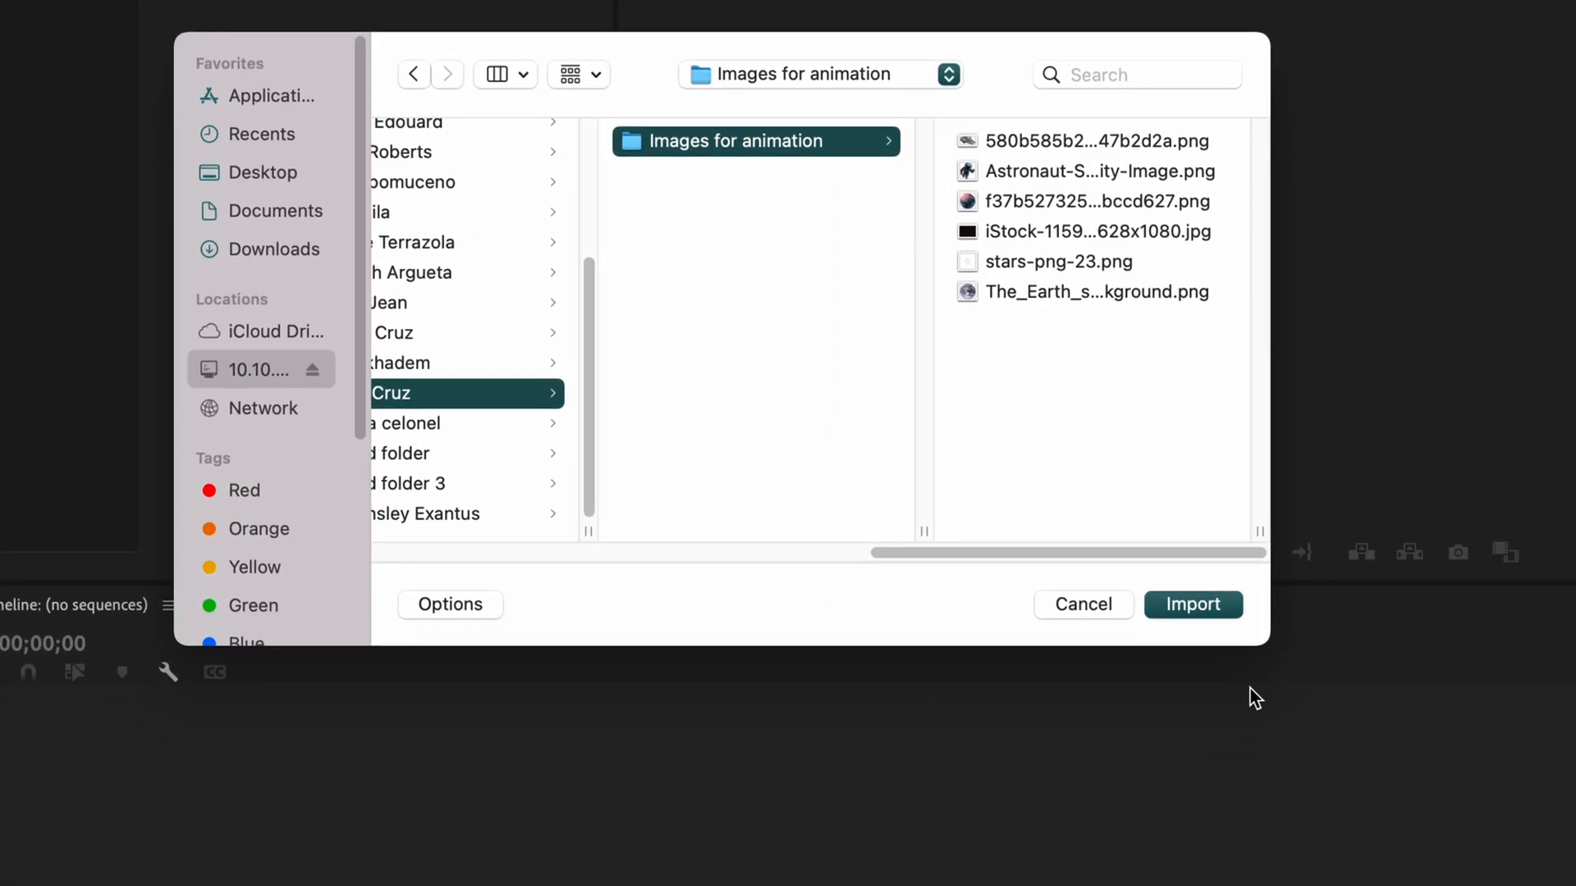
pyautogui.click(1210, 607)
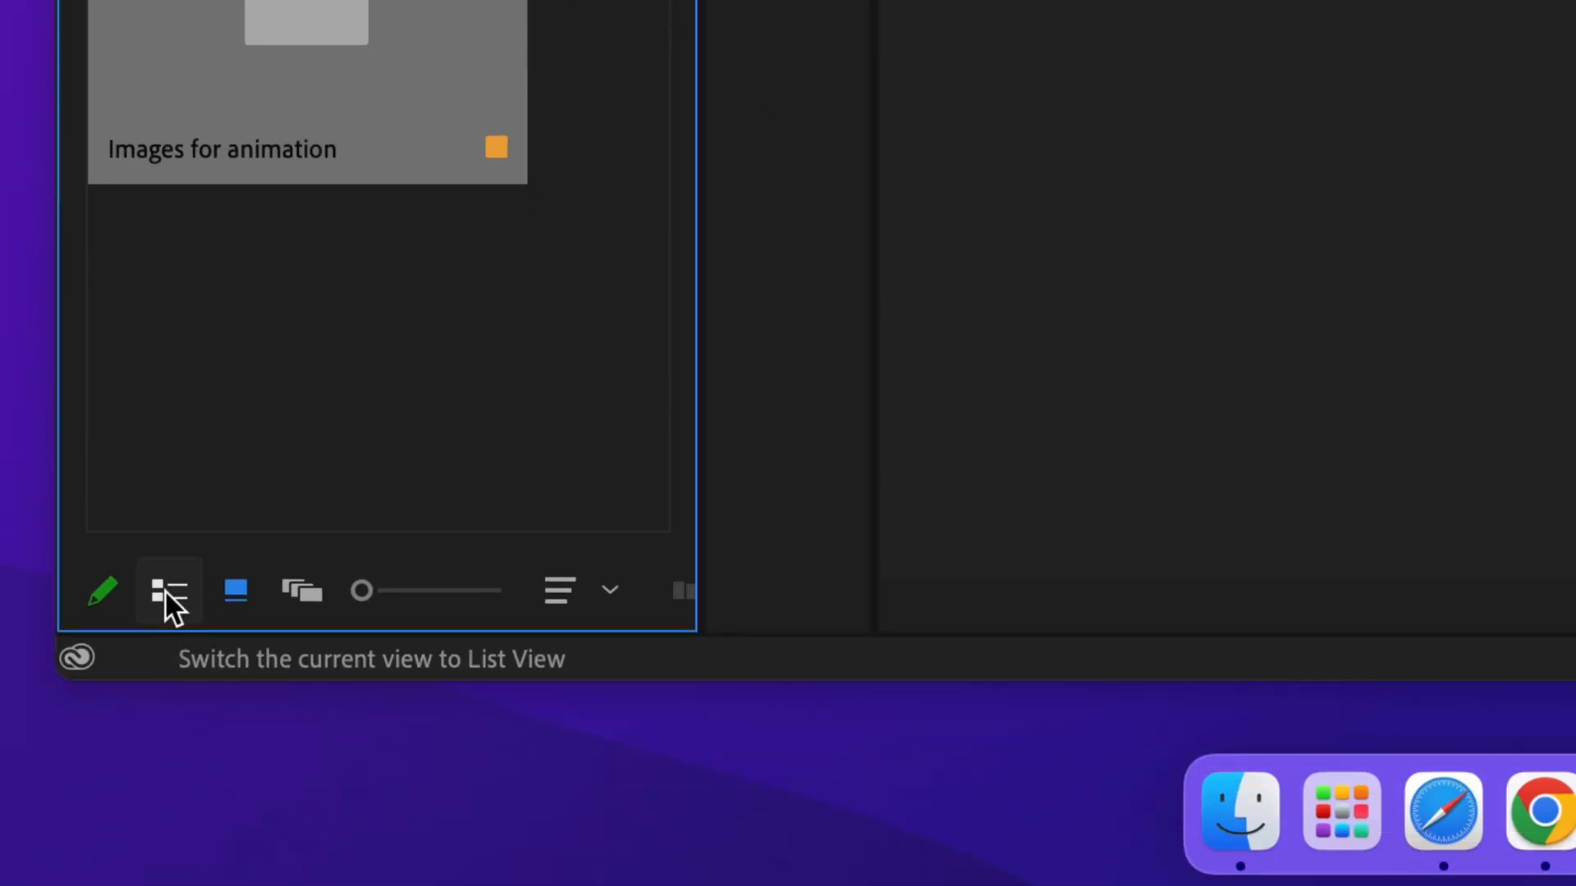
# List the contents of the Images for animation bin and preview its first four images
pyautogui.click(170, 590)
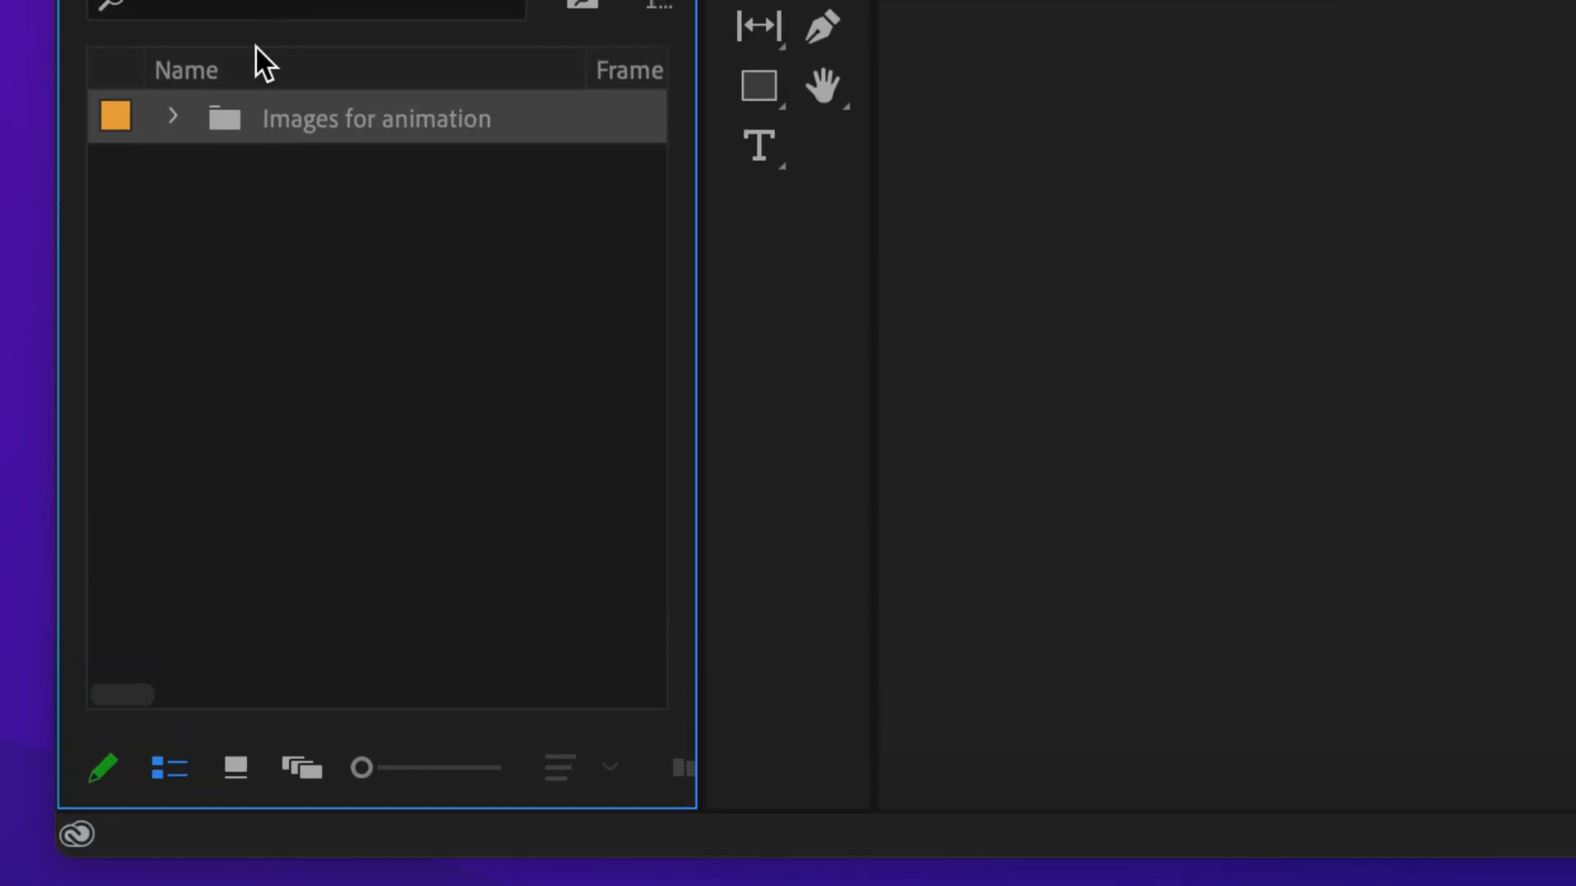
pyautogui.click(174, 117)
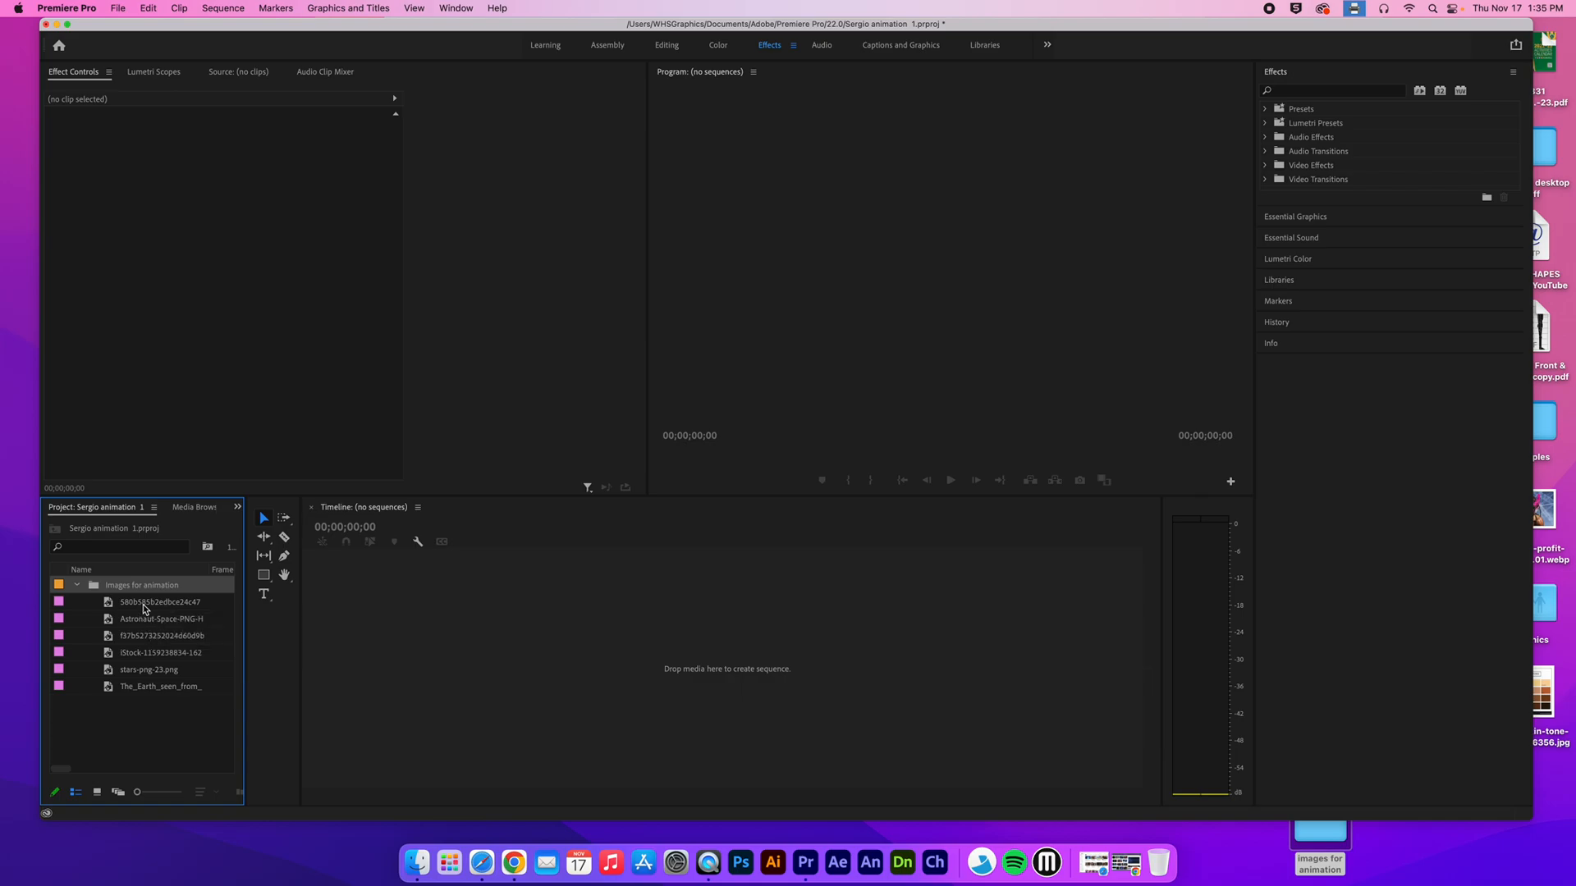
pyautogui.doubleClick(144, 605)
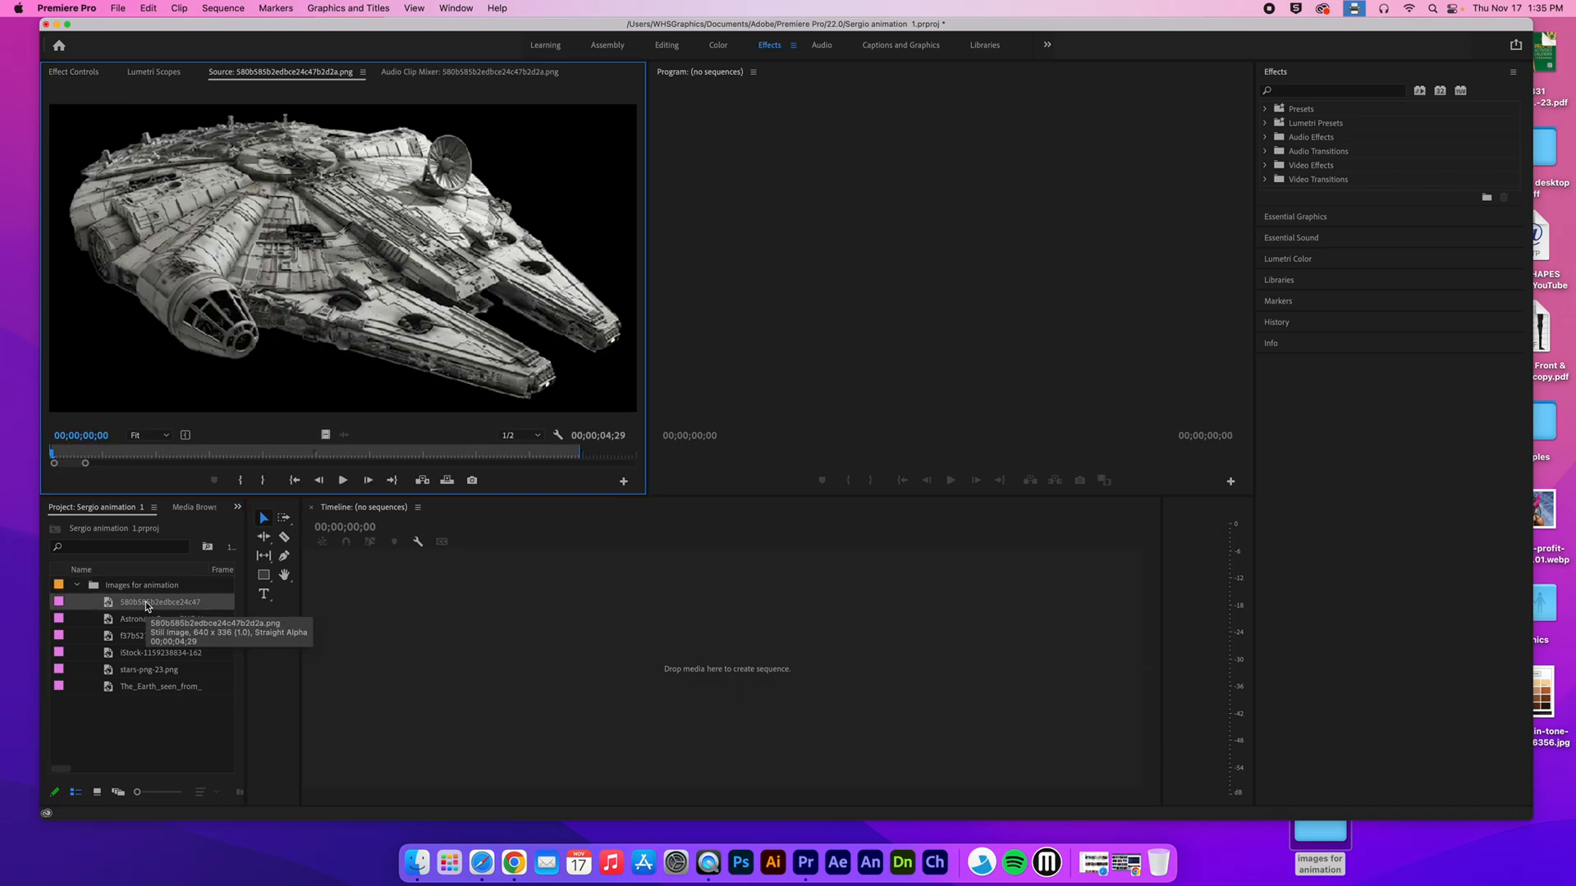
pyautogui.doubleClick(151, 622)
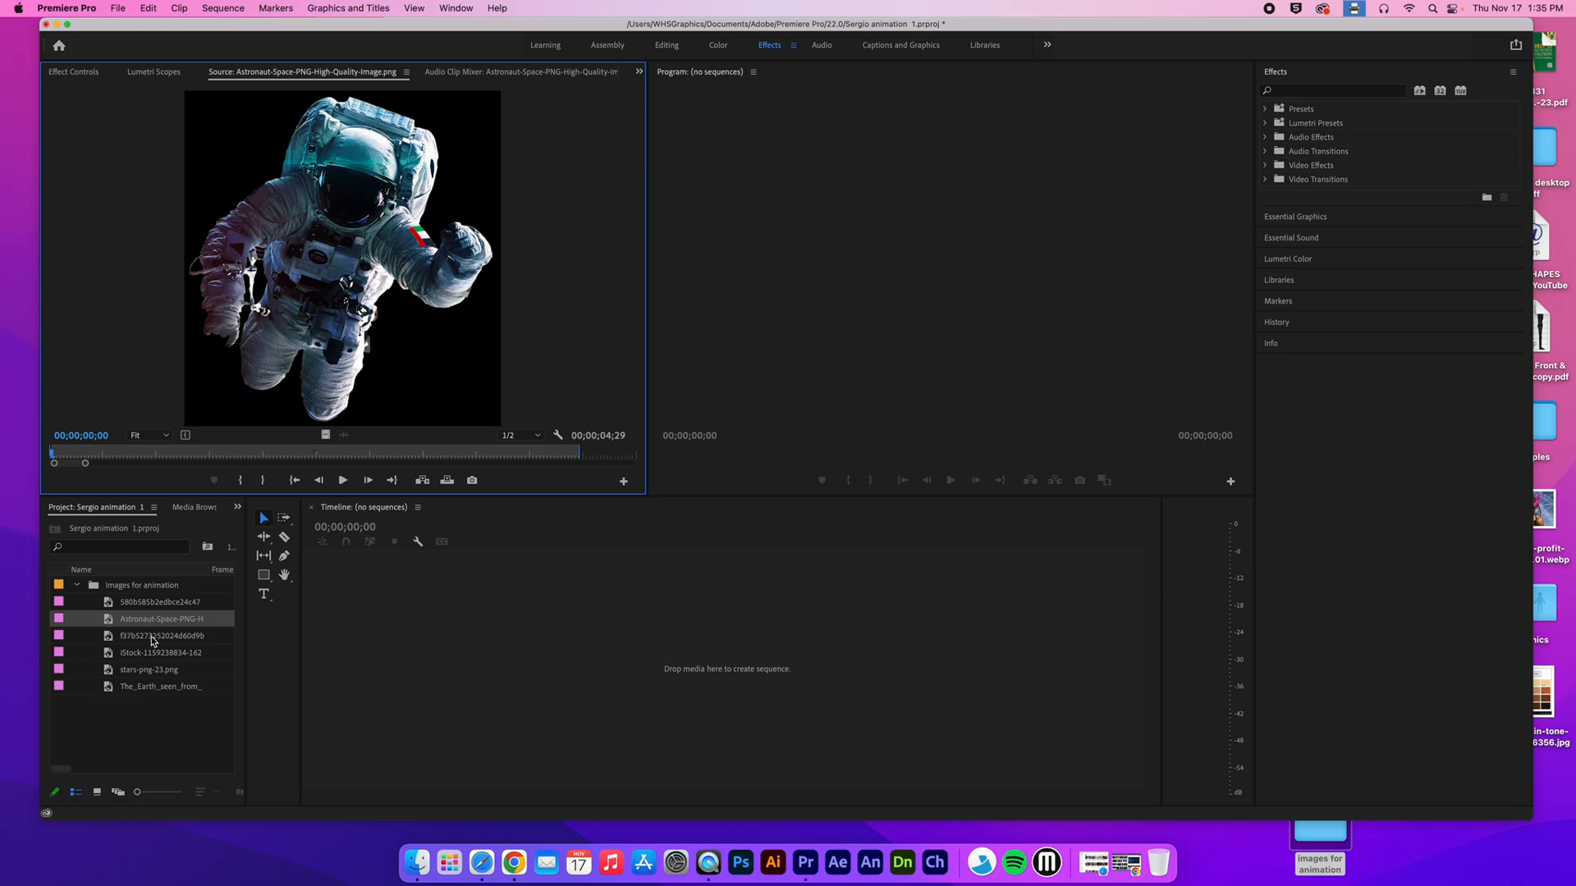
pyautogui.doubleClick(152, 638)
pyautogui.doubleClick(160, 652)
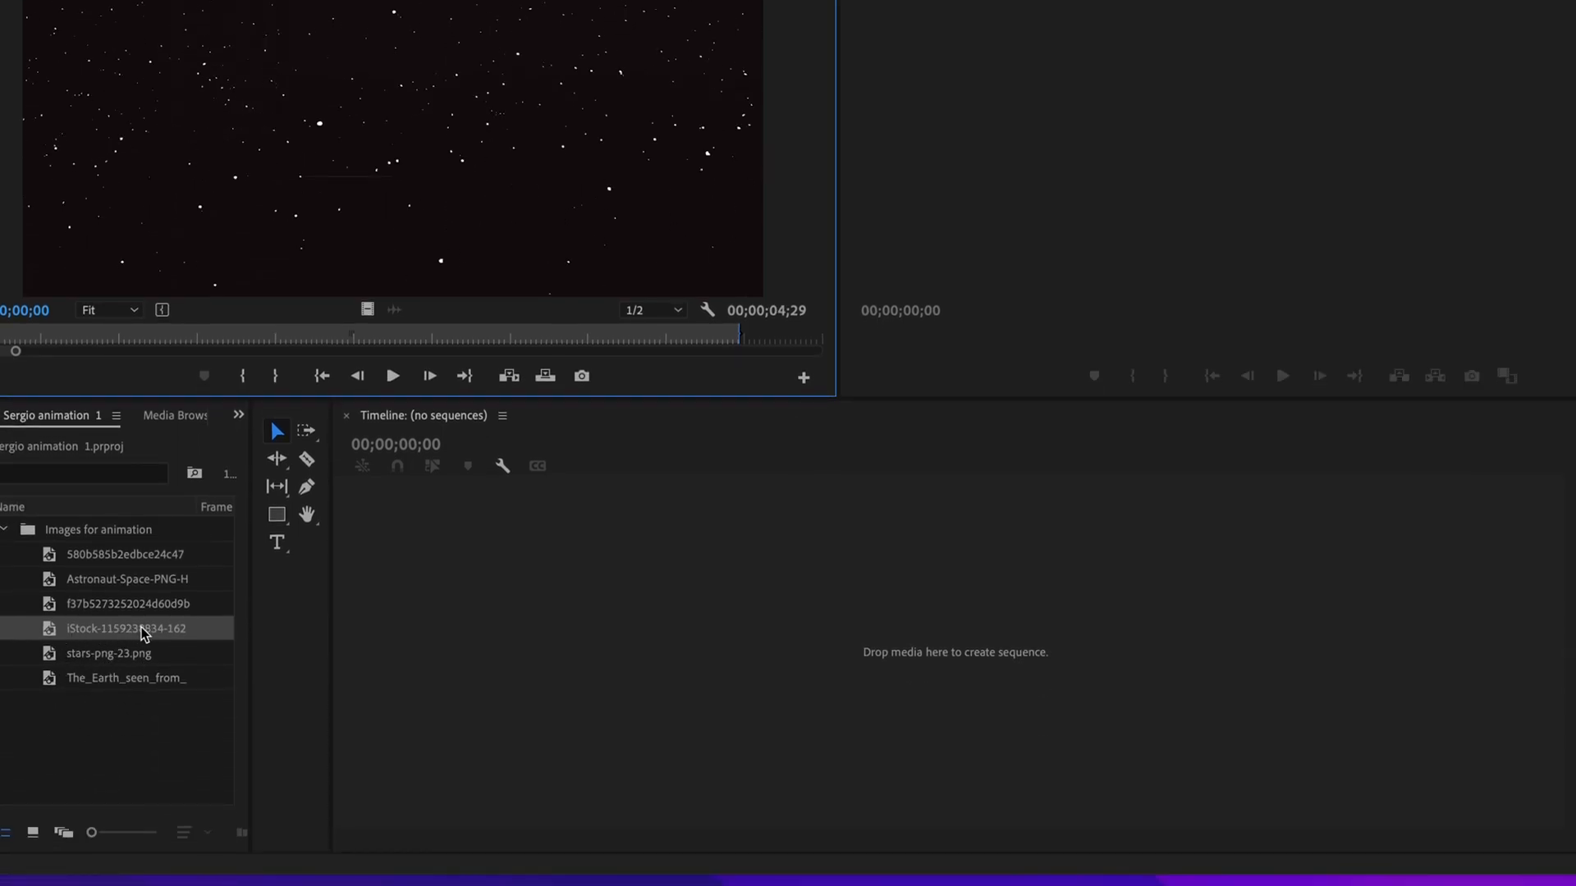
pyautogui.moveTo(136, 630); pyautogui.dragTo(565, 669)
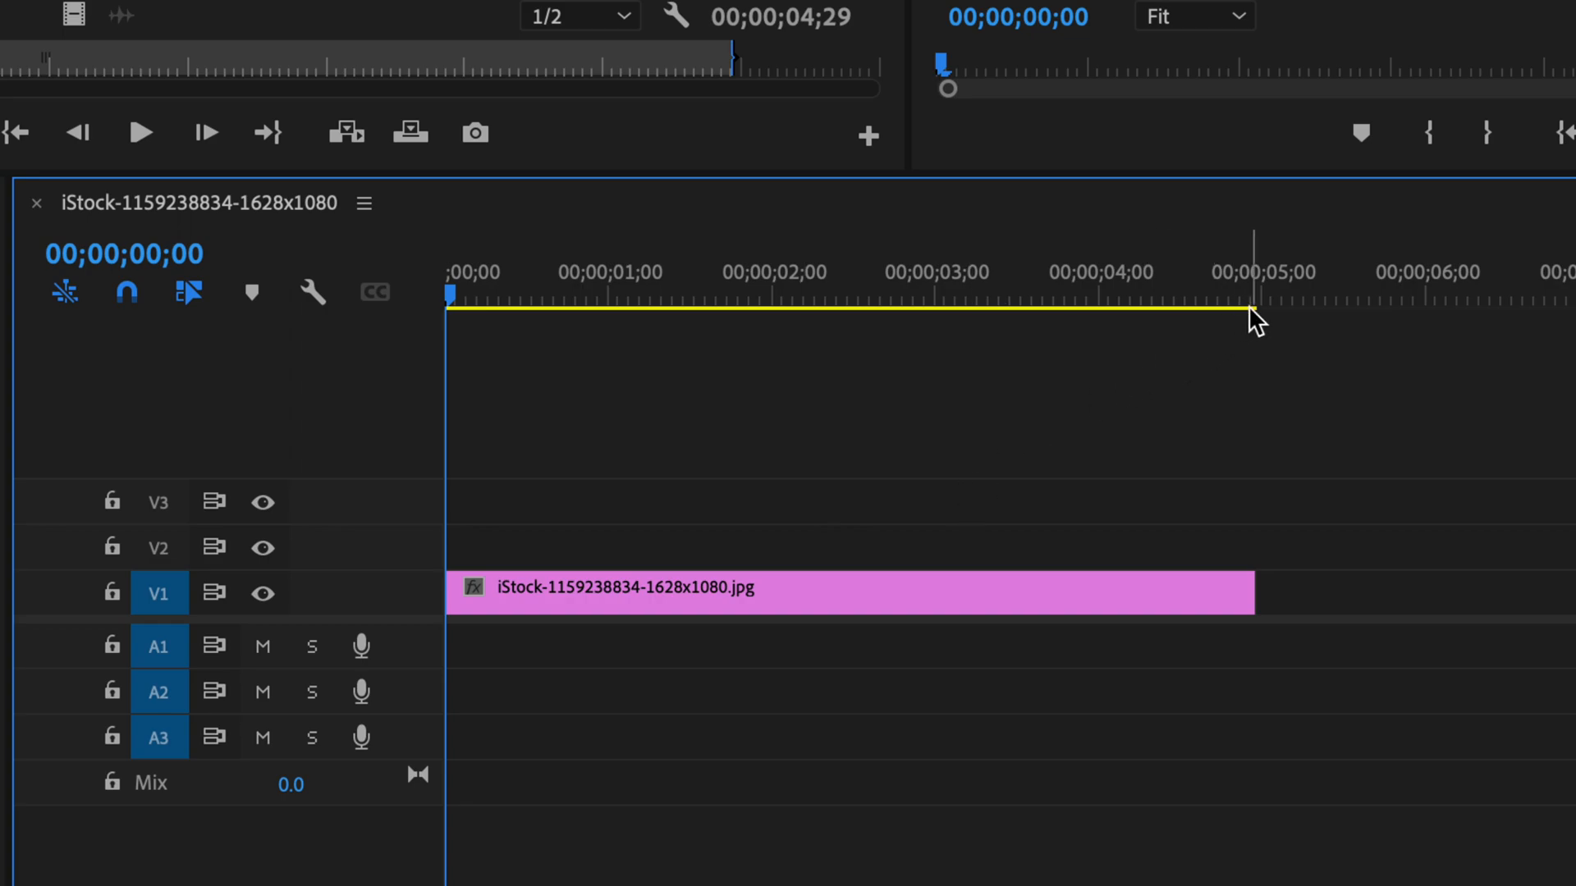
pyautogui.moveTo(464, 297); pyautogui.dragTo(970, 272)
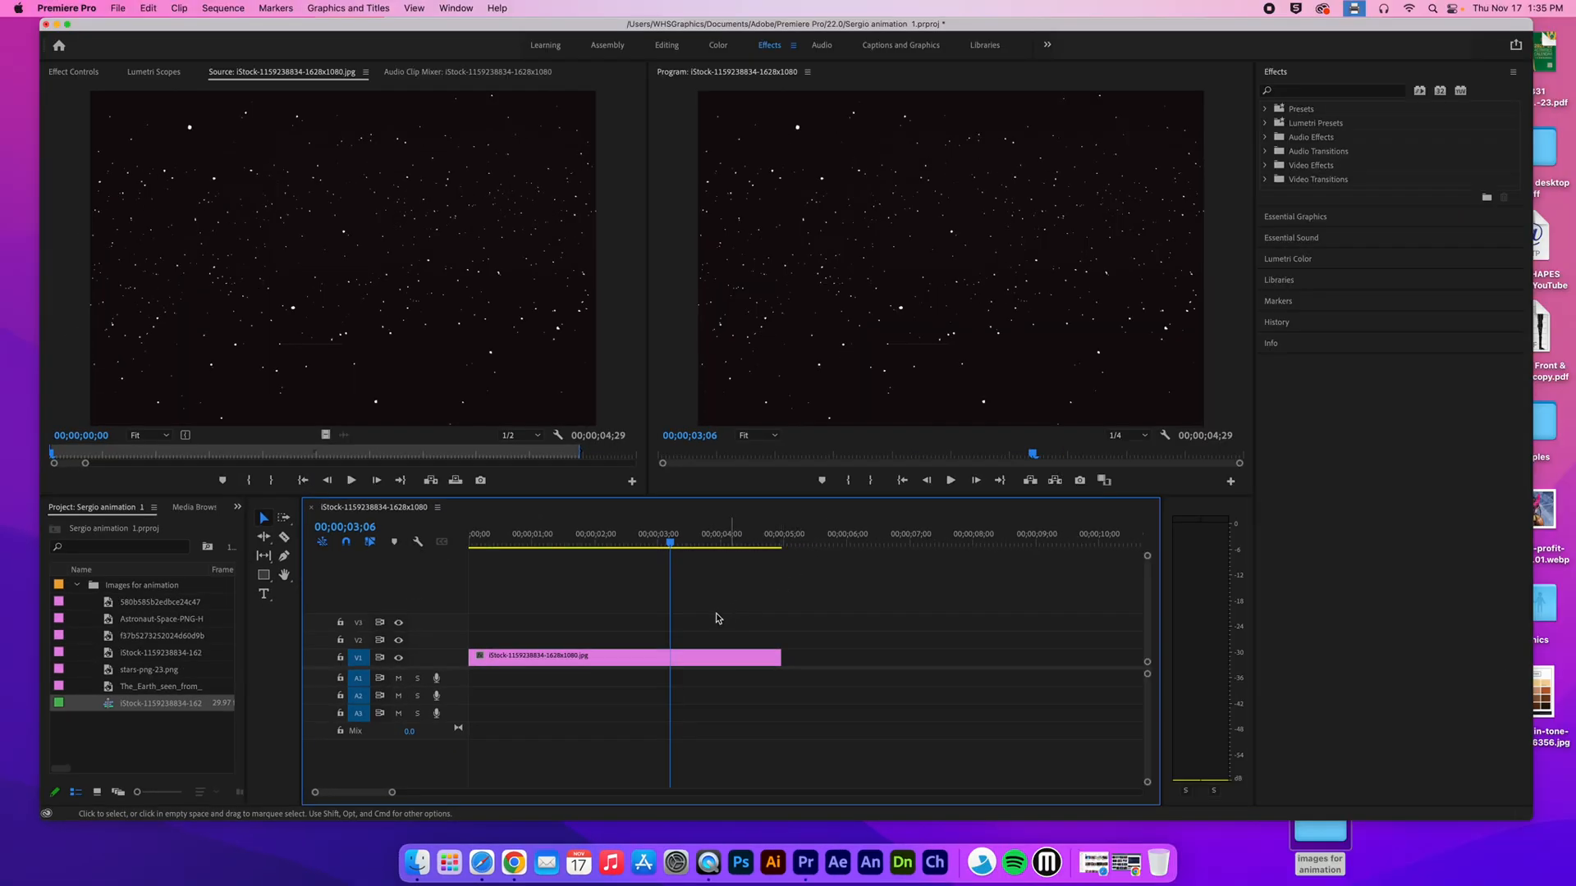
pyautogui.moveTo(627, 535); pyautogui.dragTo(412, 535)
pyautogui.press('space')
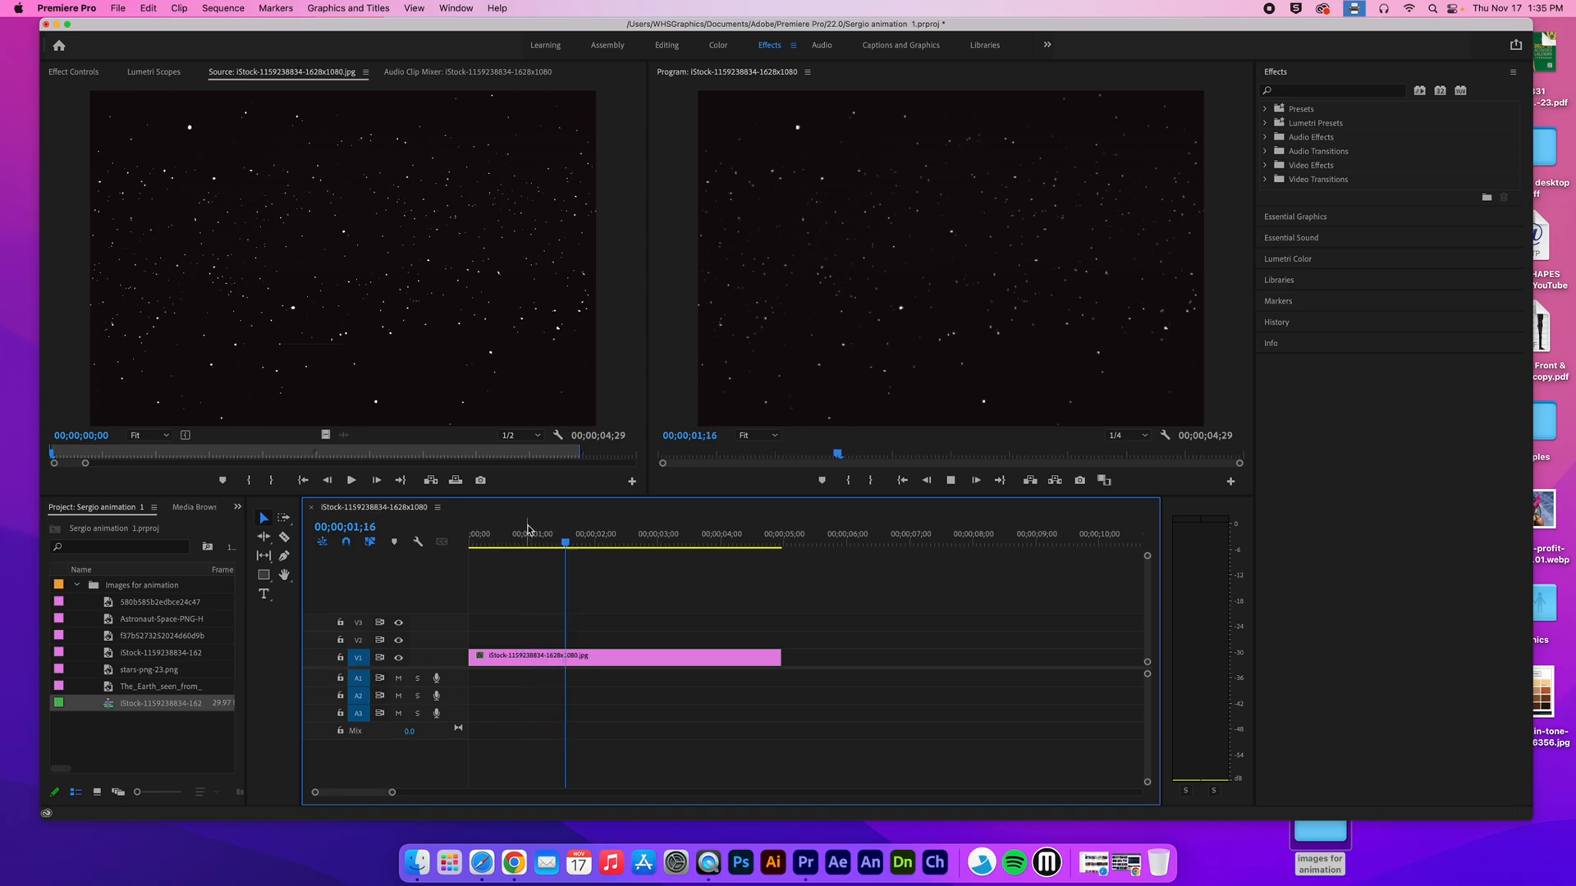
pyautogui.press('space')
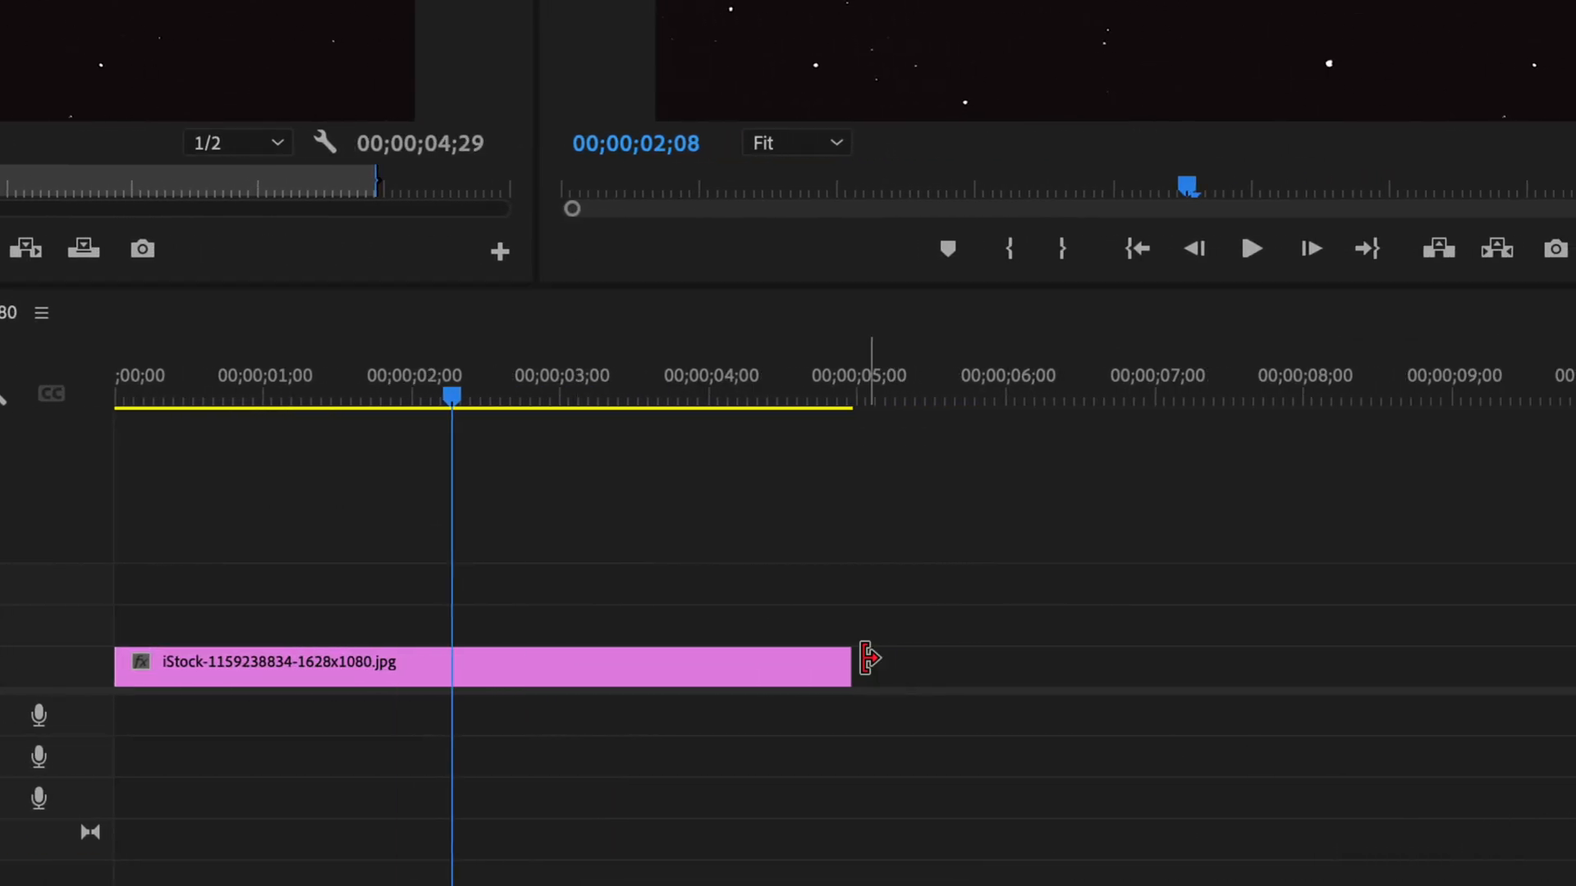
# Extend the starfield clip on V1 to about 10 seconds and return the playhead to the start
pyautogui.moveTo(843, 661); pyautogui.dragTo(1533, 688)
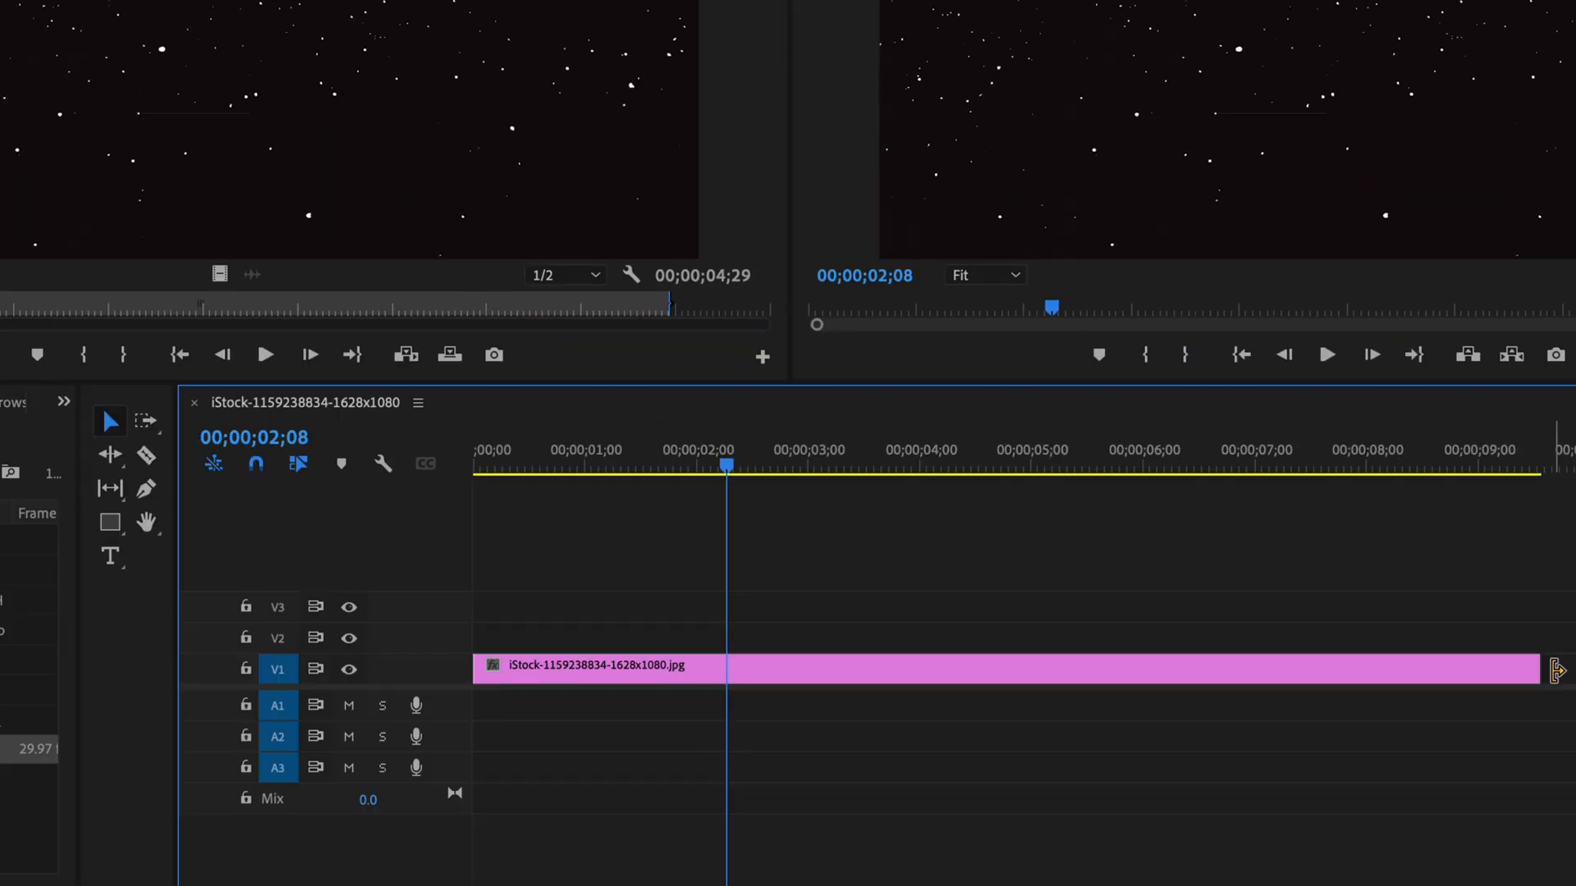
pyautogui.moveTo(1425, 668); pyautogui.dragTo(1458, 663)
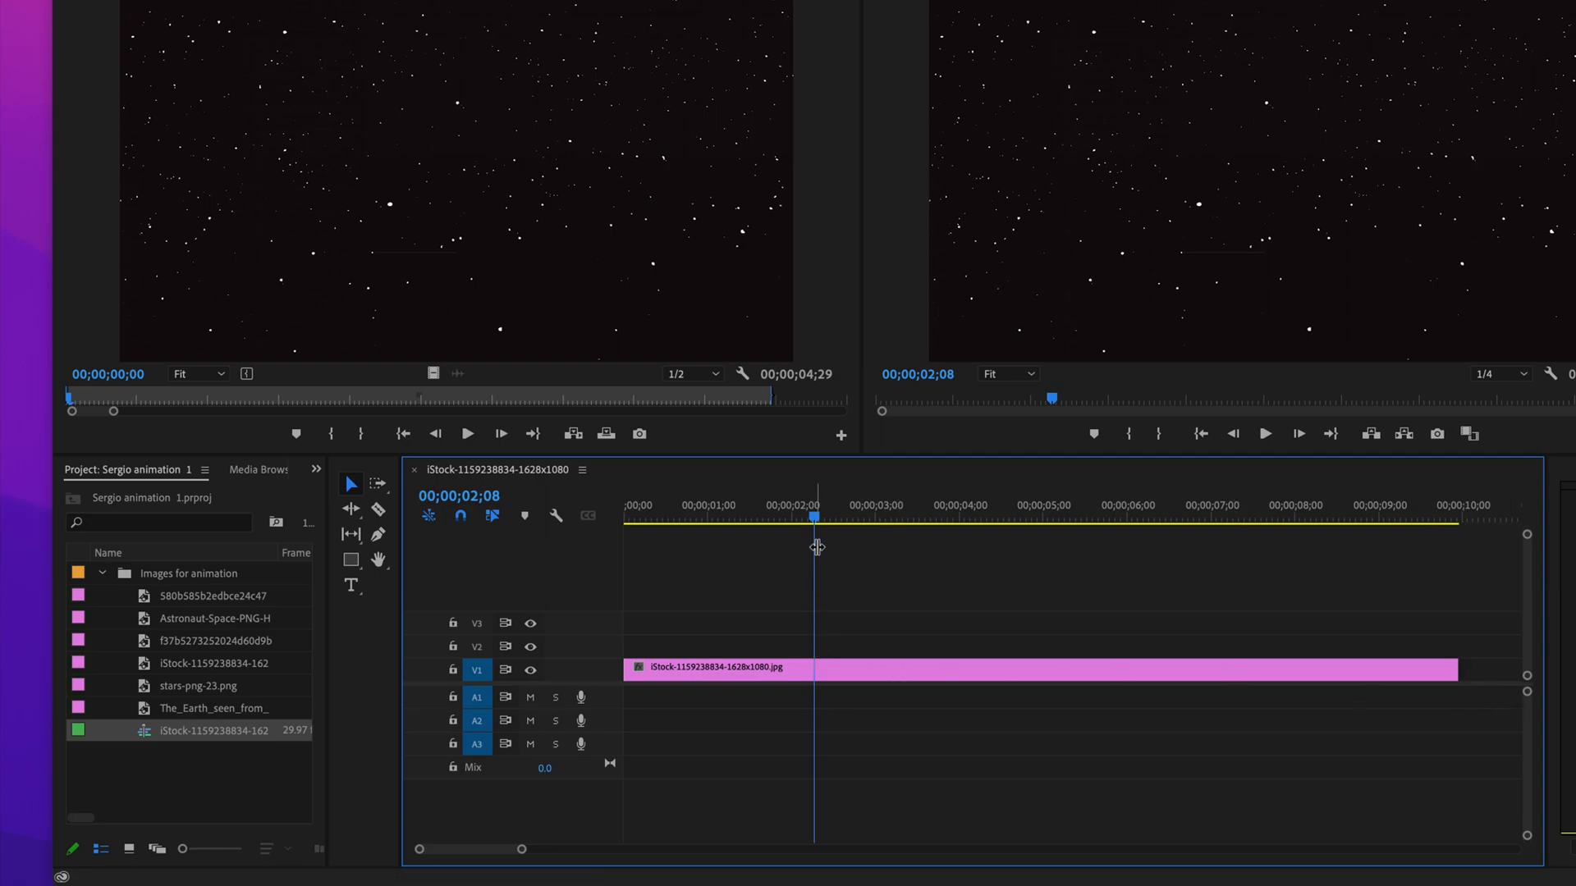
pyautogui.moveTo(813, 518); pyautogui.dragTo(906, 520)
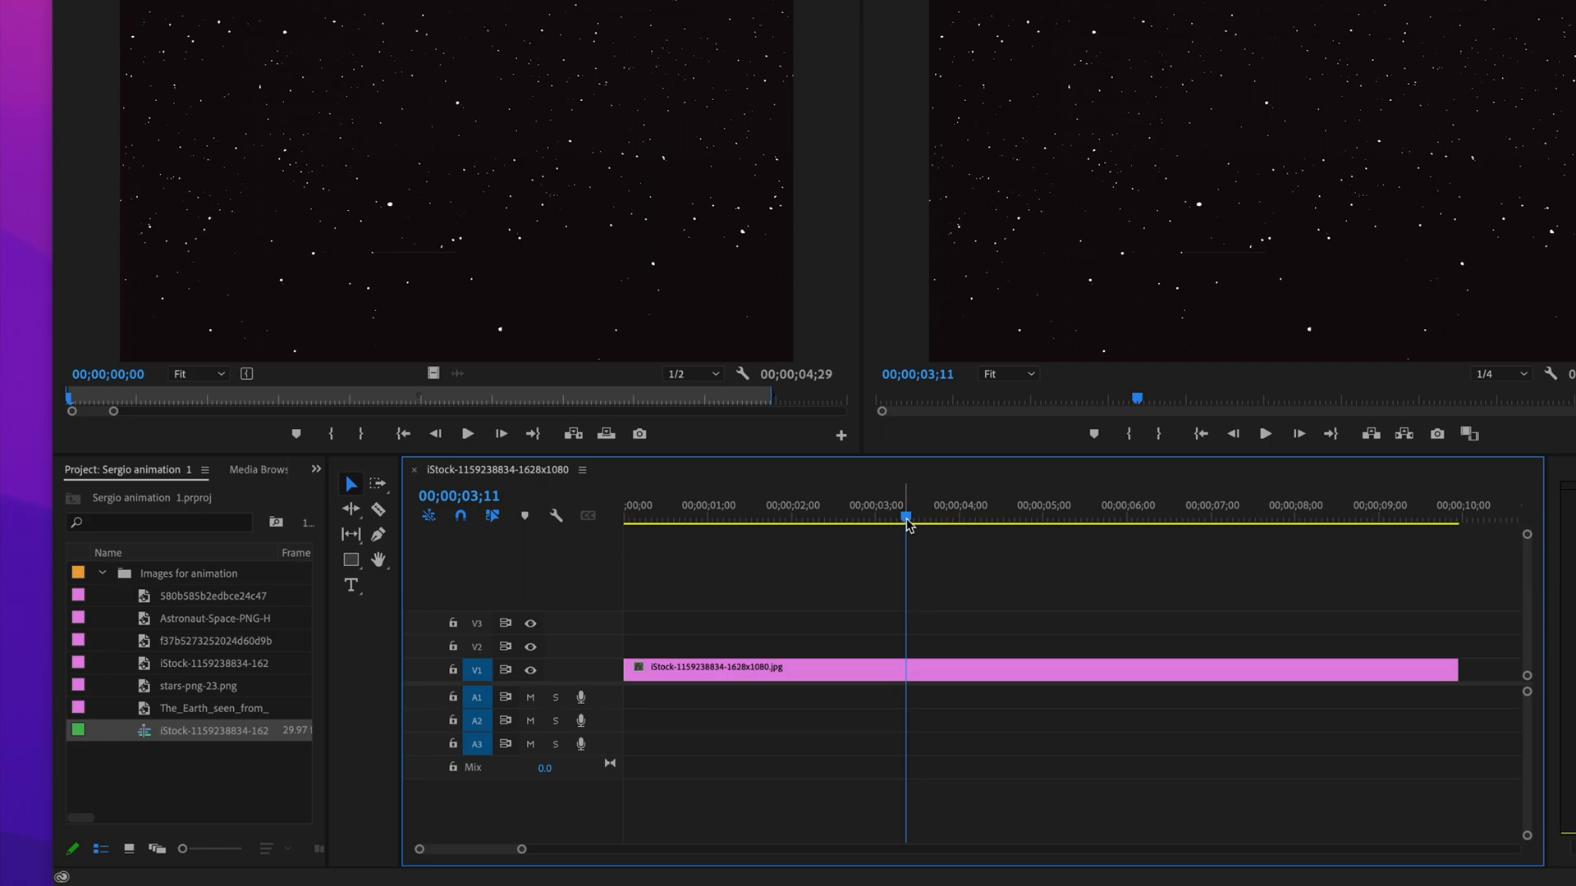
pyautogui.moveTo(906, 520); pyautogui.dragTo(625, 520)
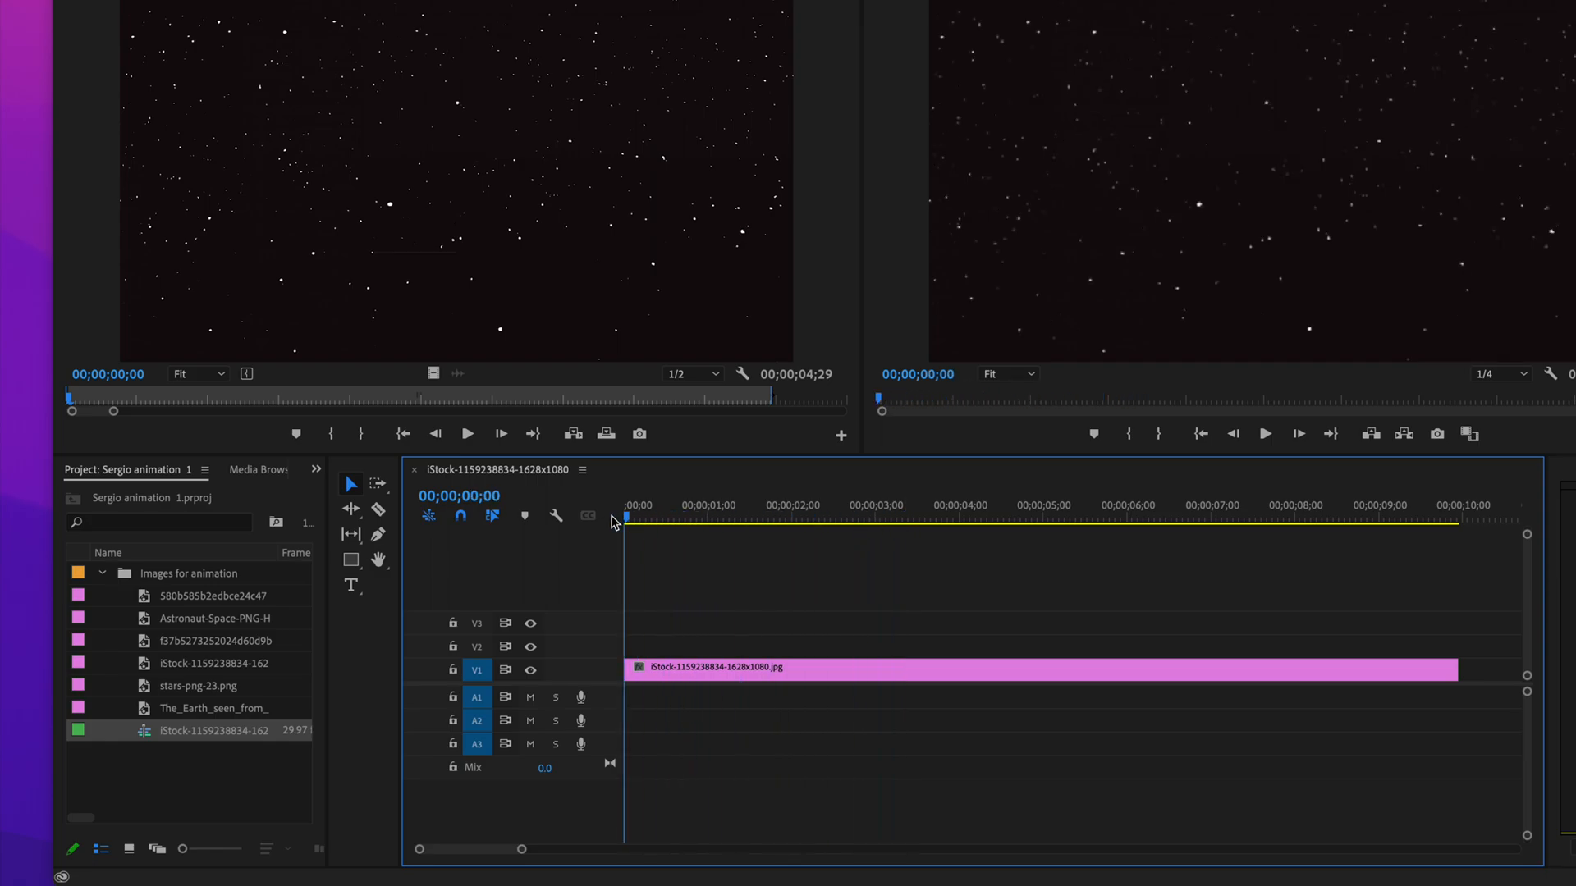
# Open the starfield clip's effect controls and enlarge its Scale to 185.9
pyautogui.doubleClick(648, 672)
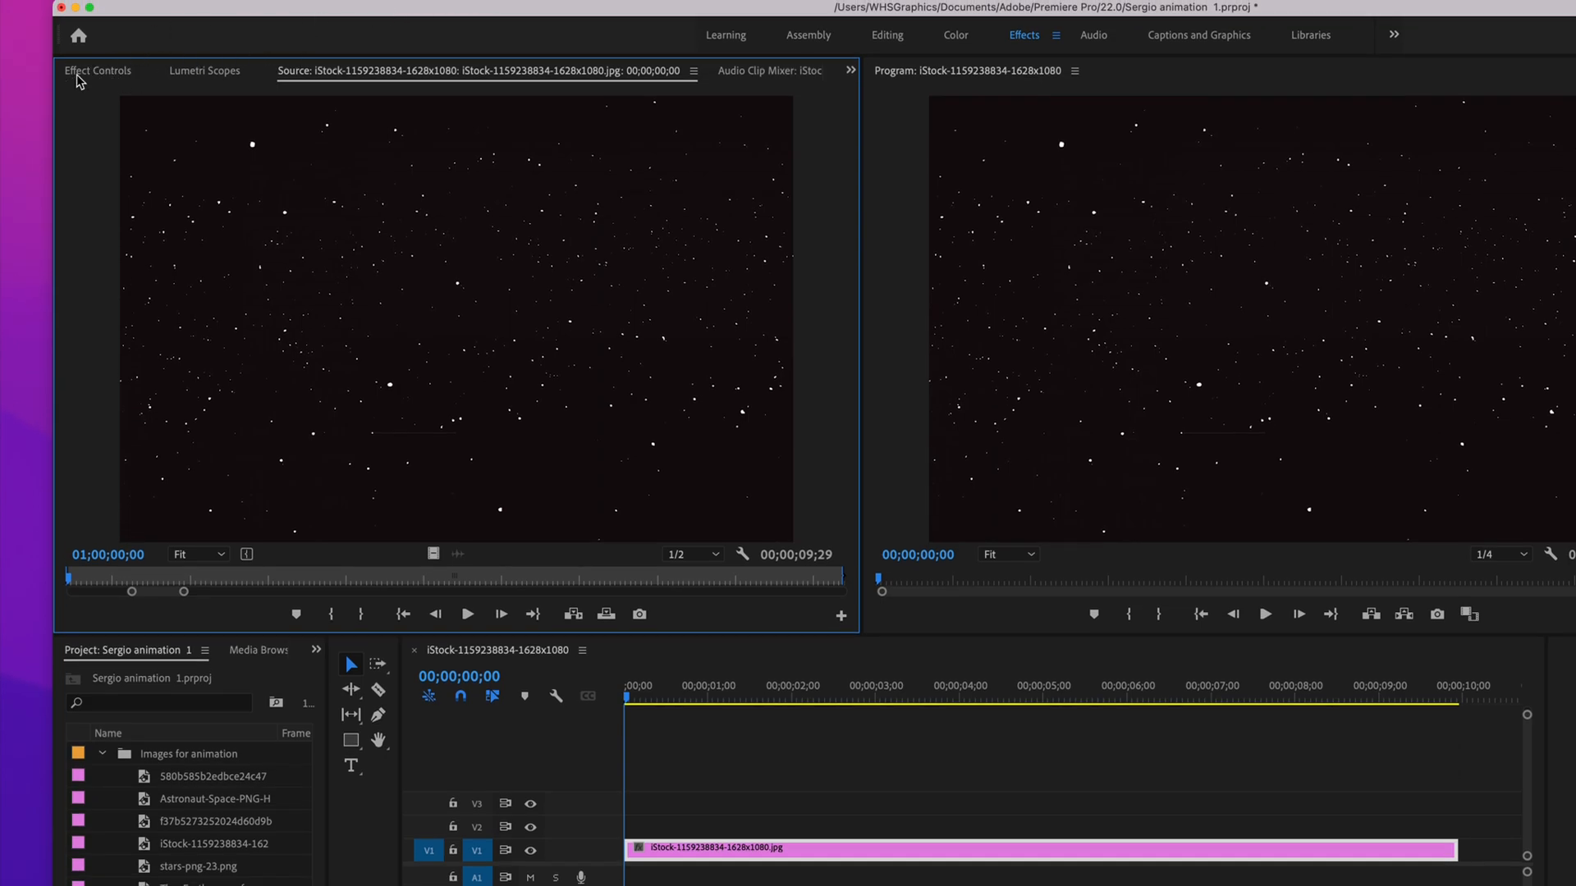
pyautogui.click(98, 71)
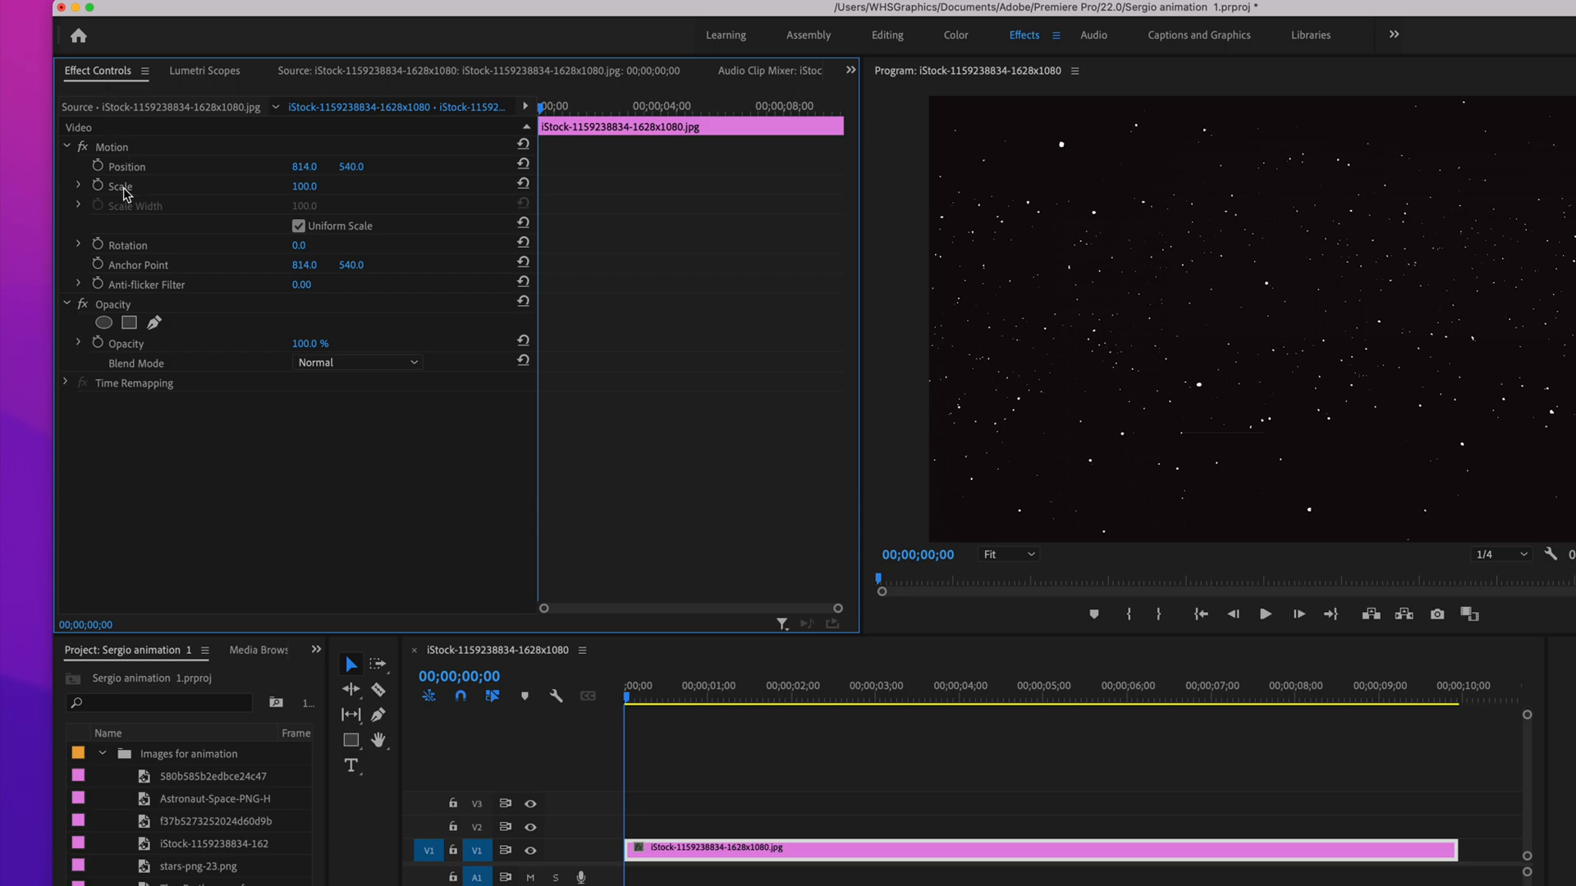
pyautogui.click(79, 187)
pyautogui.moveTo(298, 223); pyautogui.dragTo(483, 225)
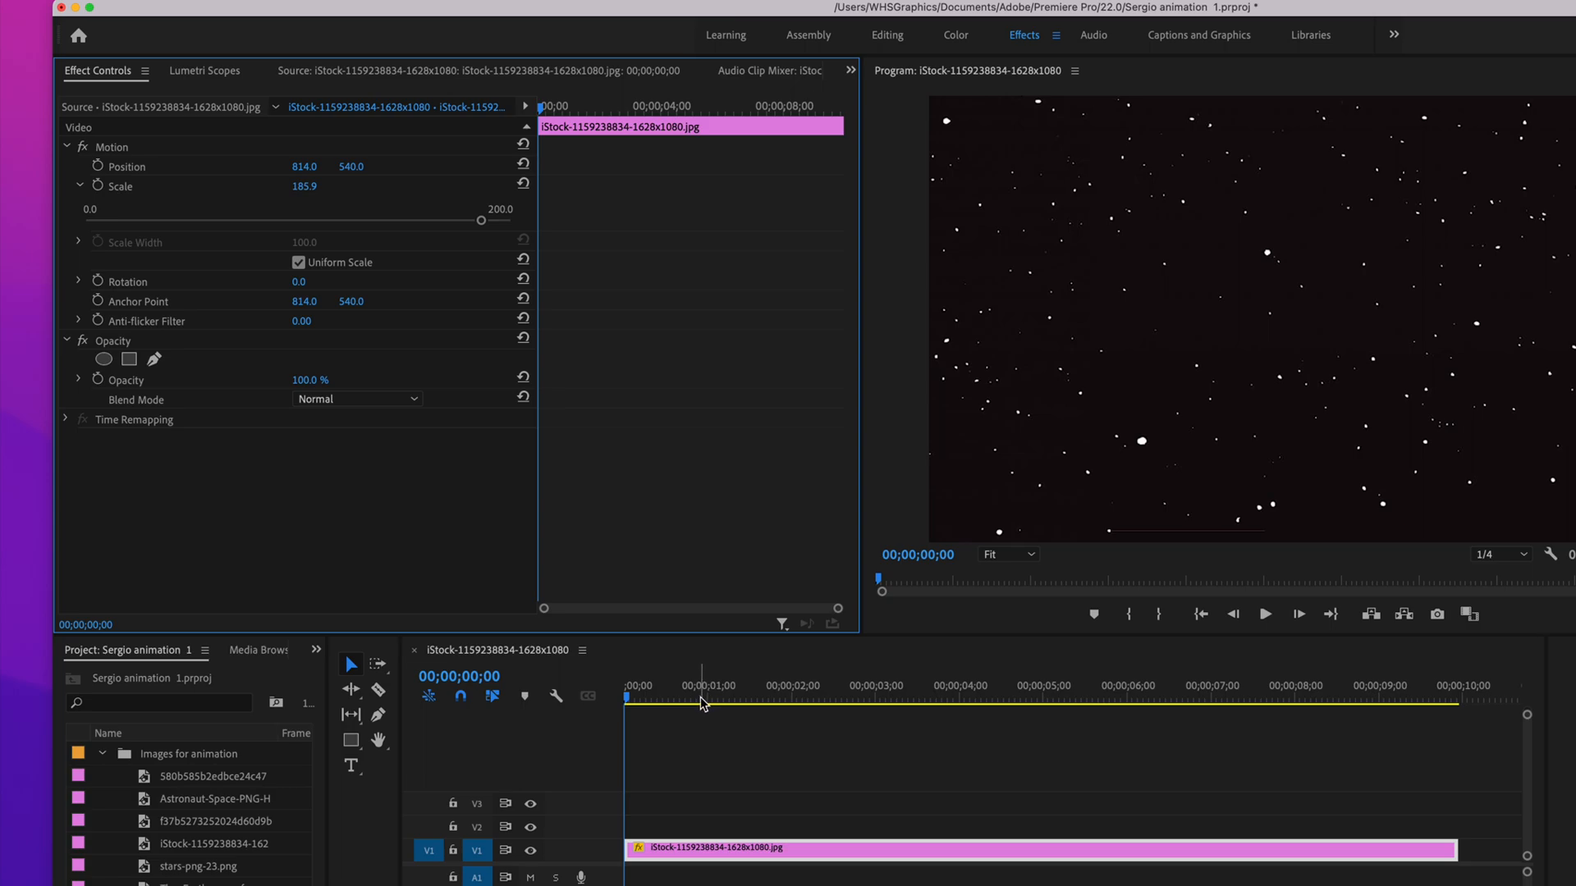
# Enable keyframing for the starfield clip's Scale, Rotation and Position at the start of the sequence and expand the Rotation and Position settings
pyautogui.moveTo(627, 704)
pyautogui.mouseDown()
pyautogui.moveTo(656, 703)
pyautogui.moveTo(609, 695)
pyautogui.mouseUp()
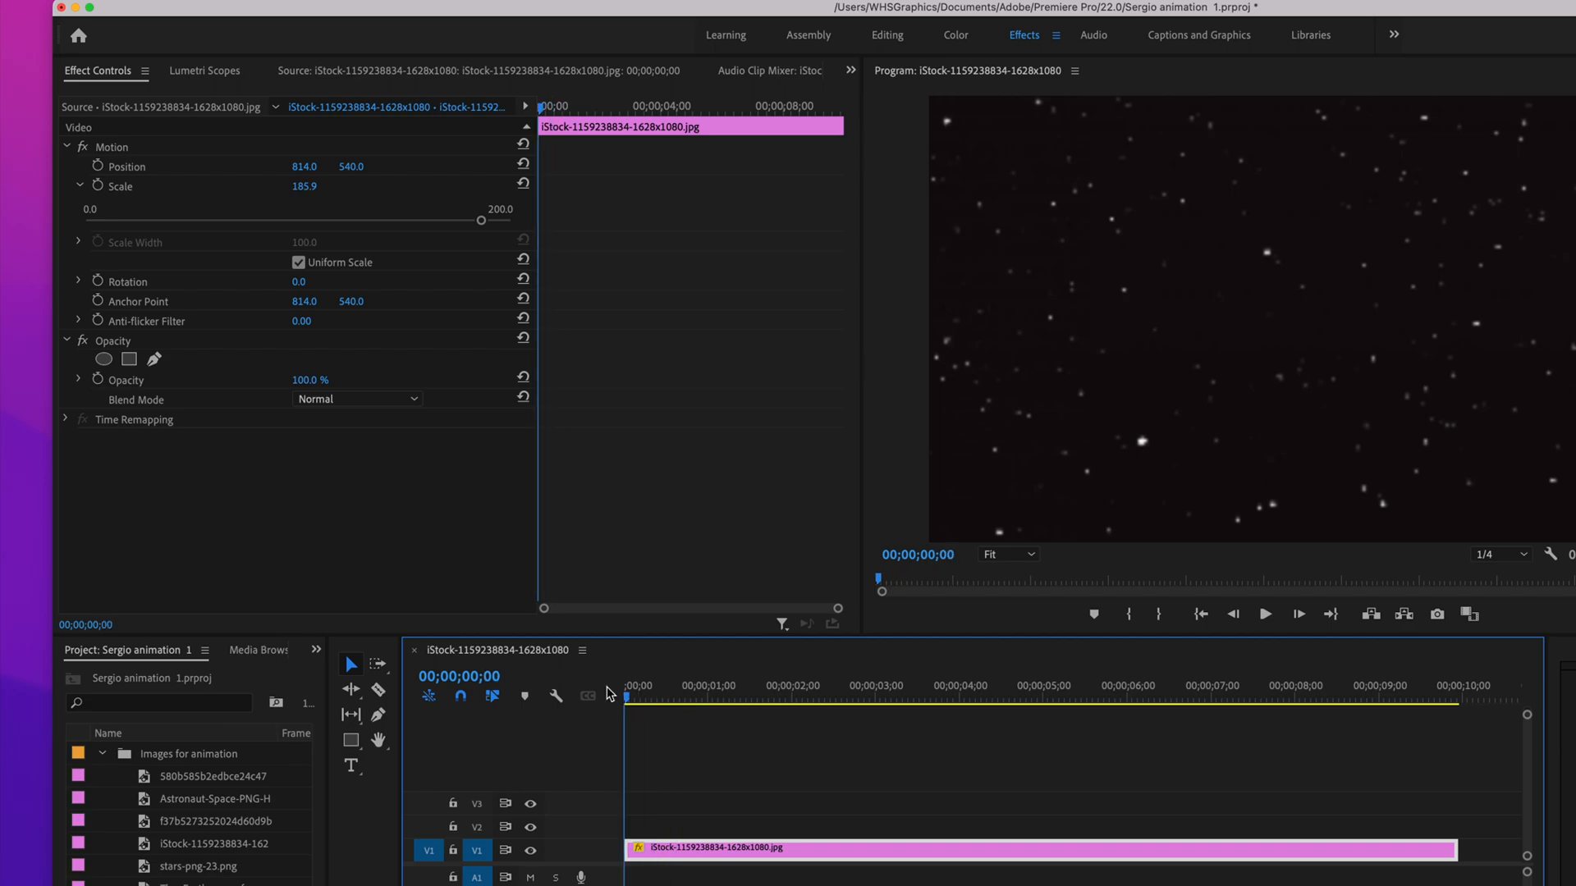
pyautogui.doubleClick(649, 850)
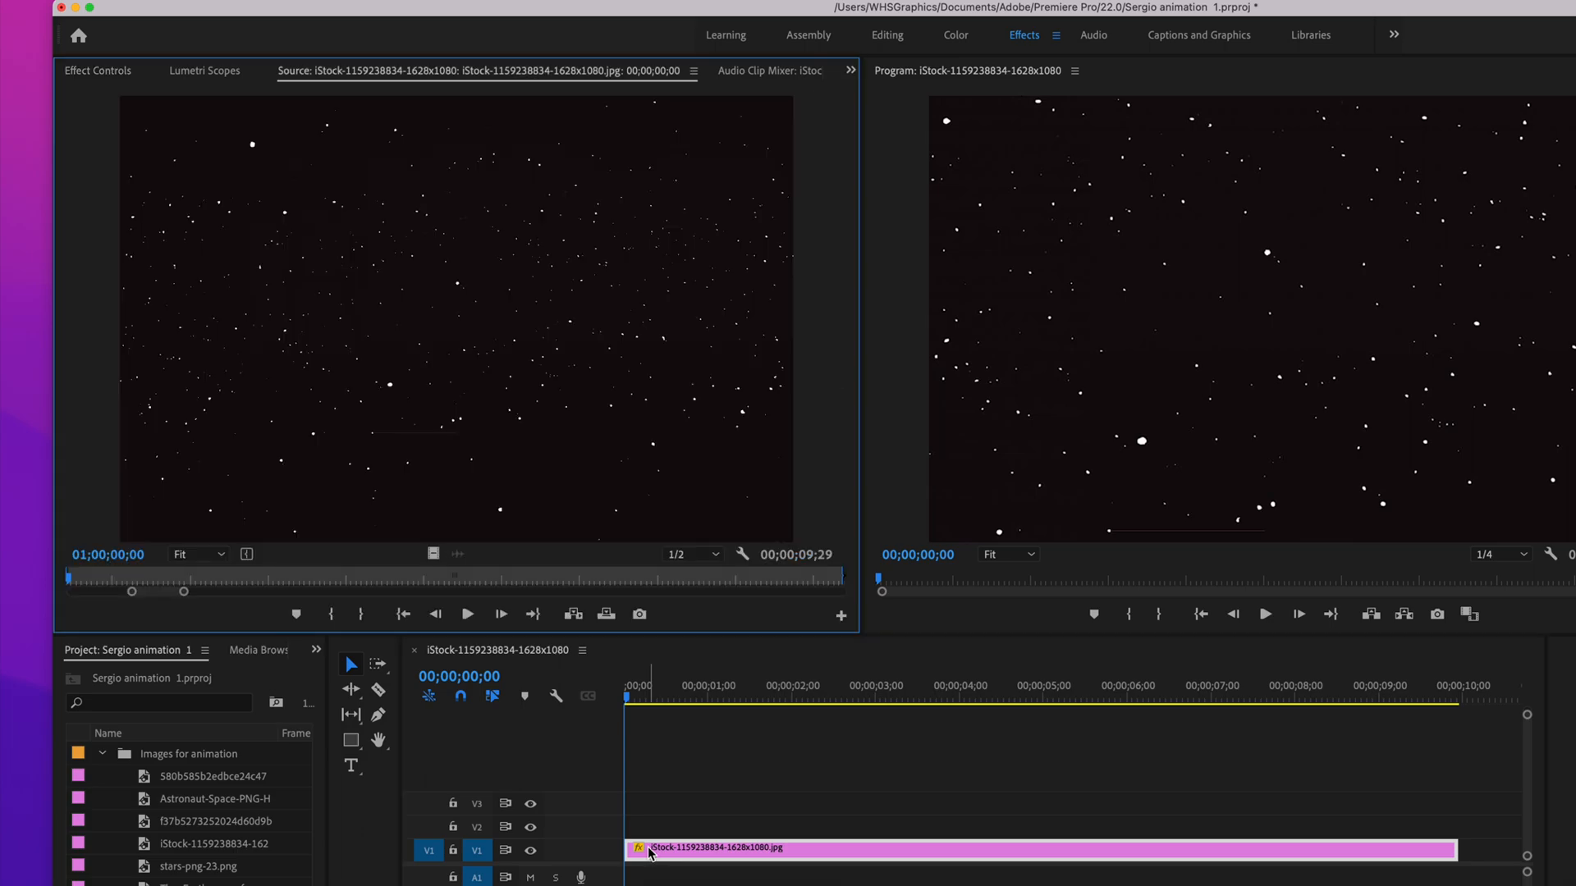
pyautogui.click(106, 78)
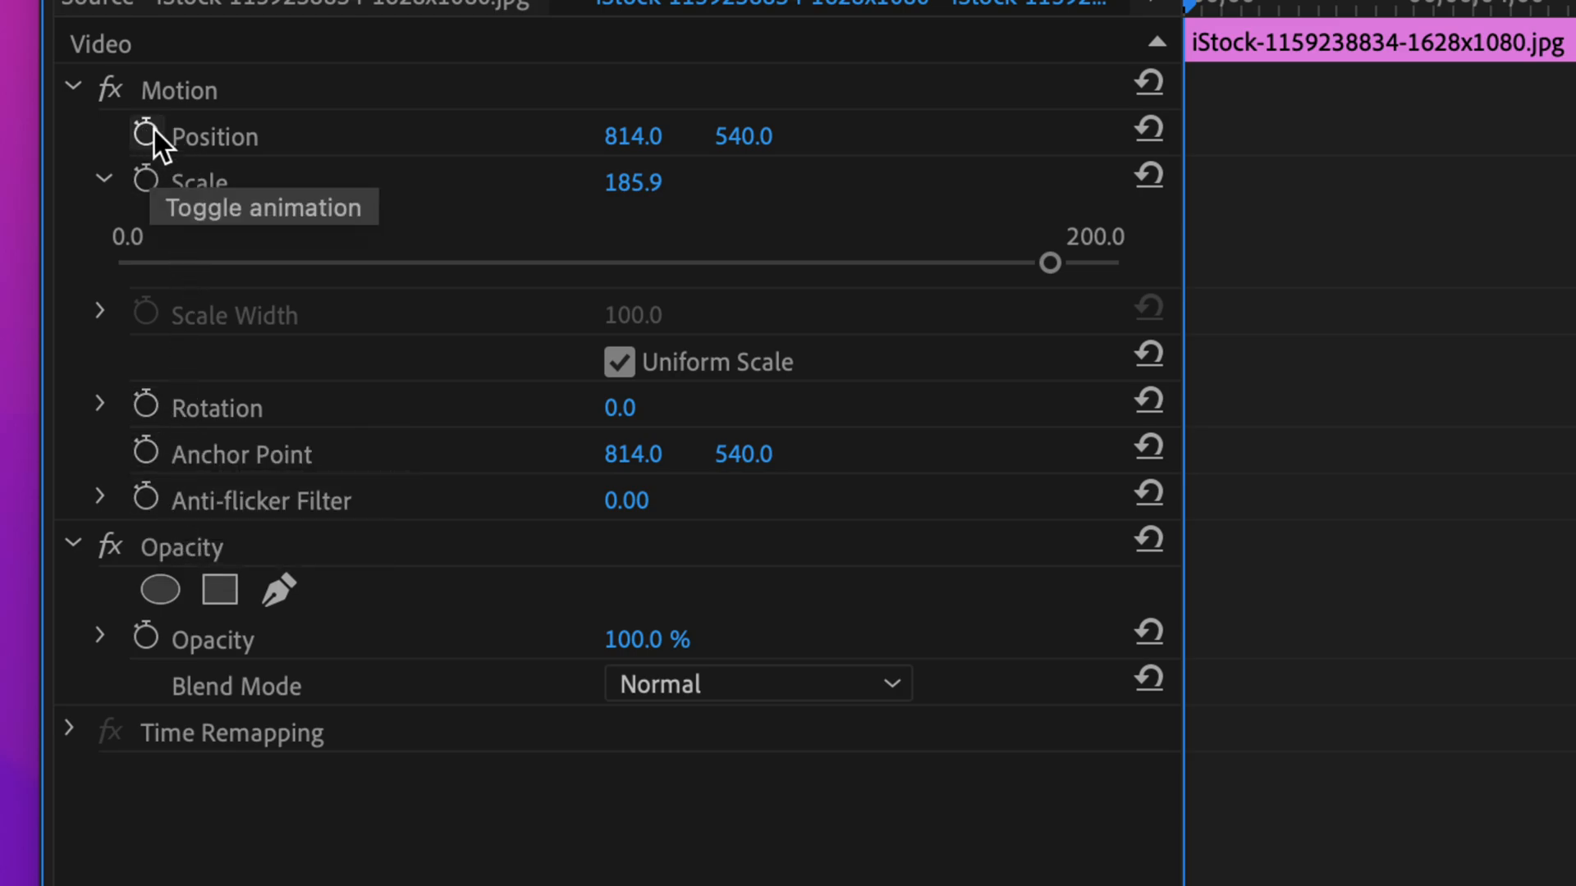
pyautogui.click(146, 180)
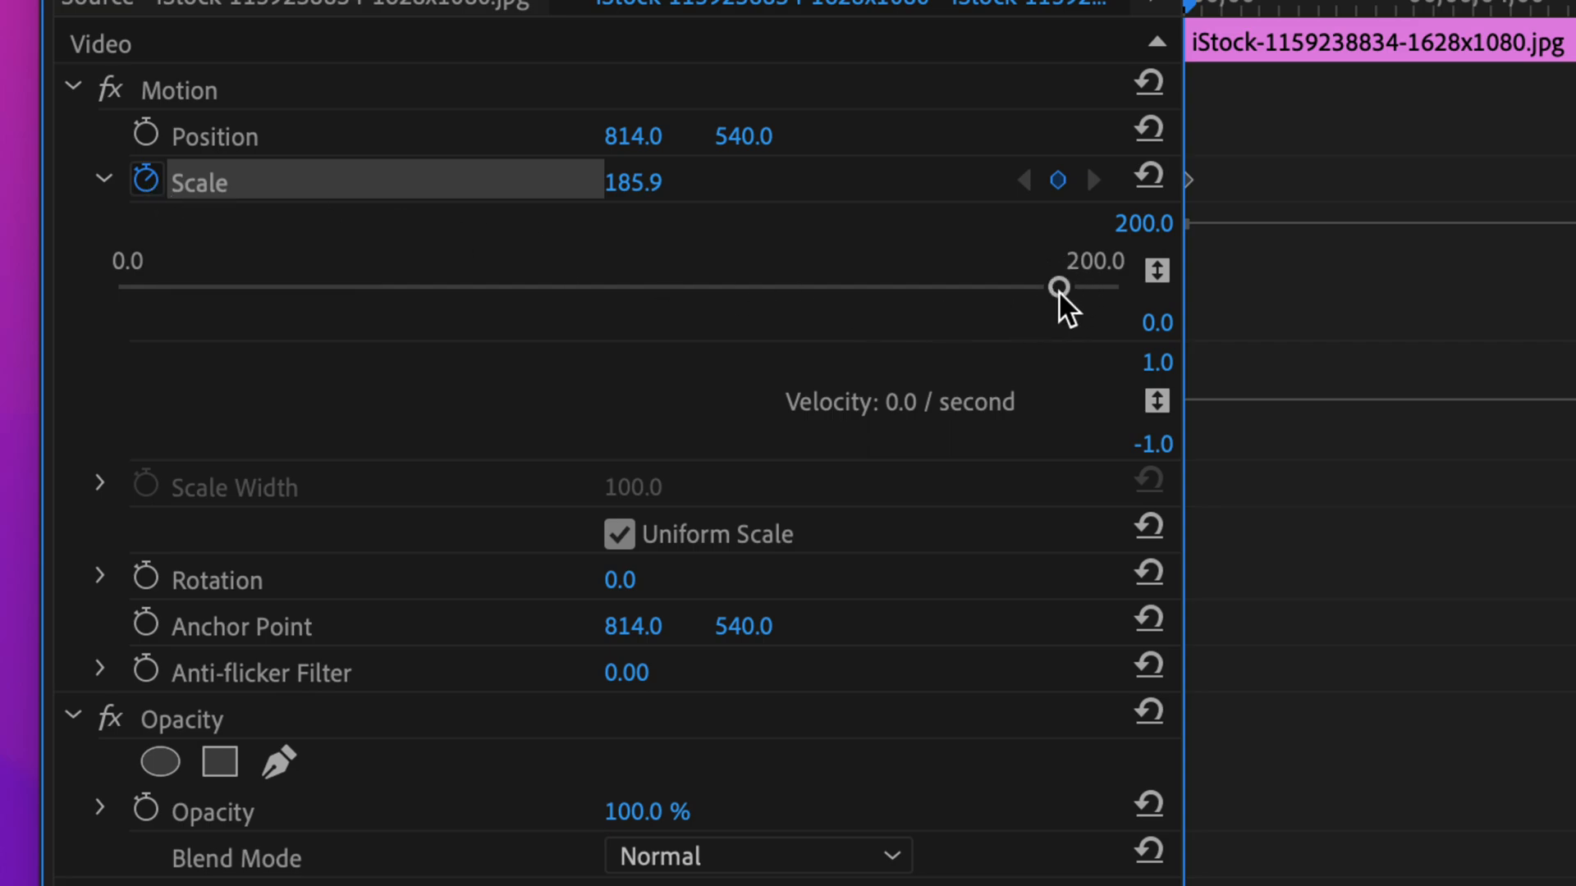
pyautogui.click(146, 577)
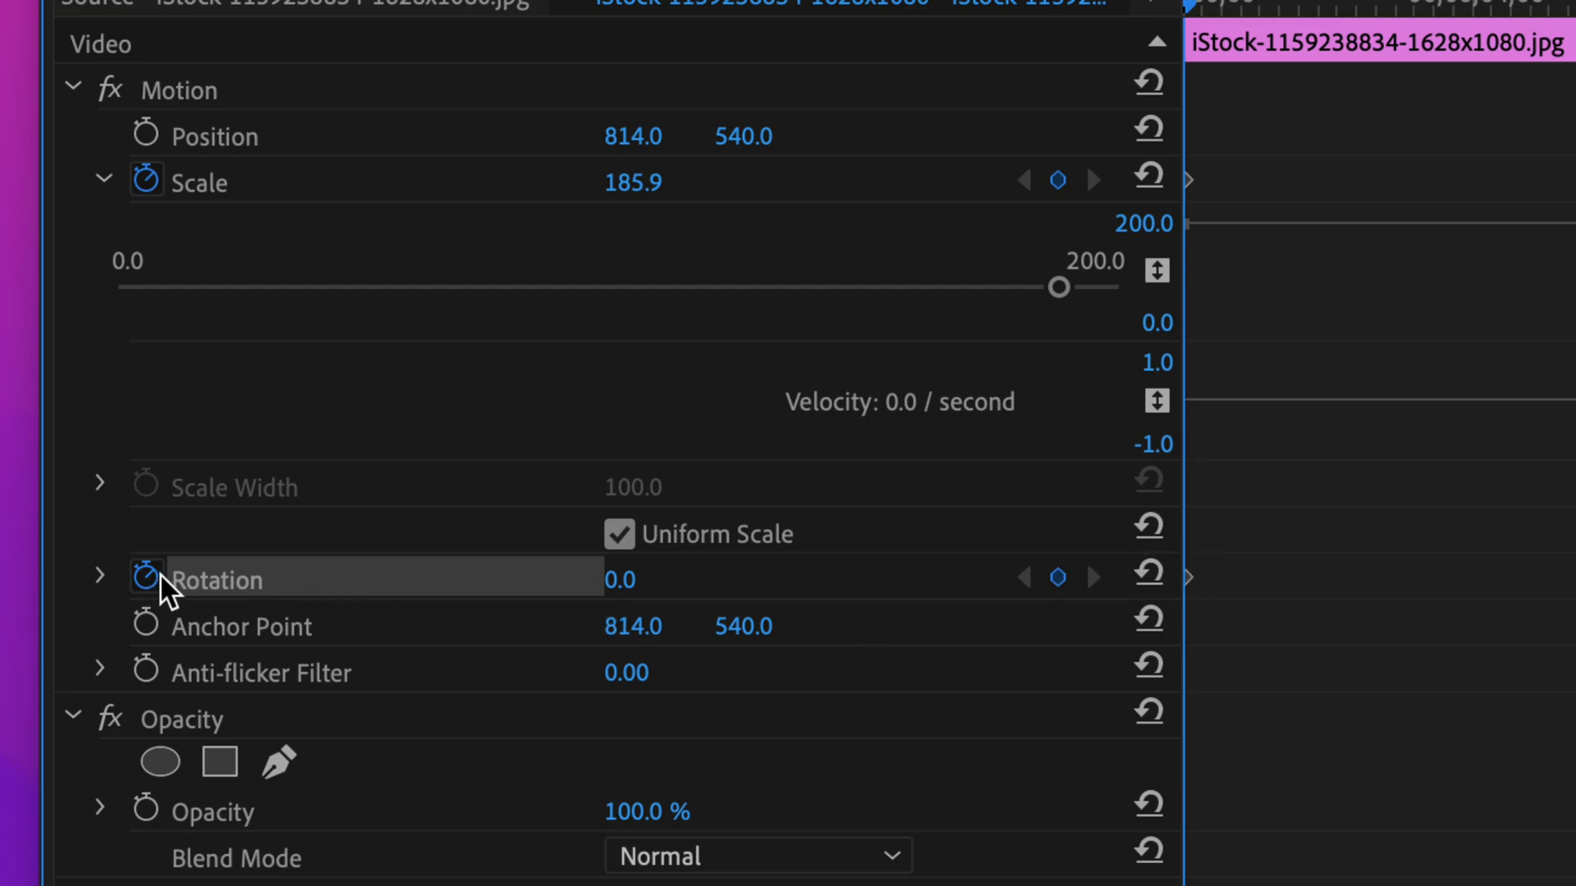
pyautogui.click(100, 574)
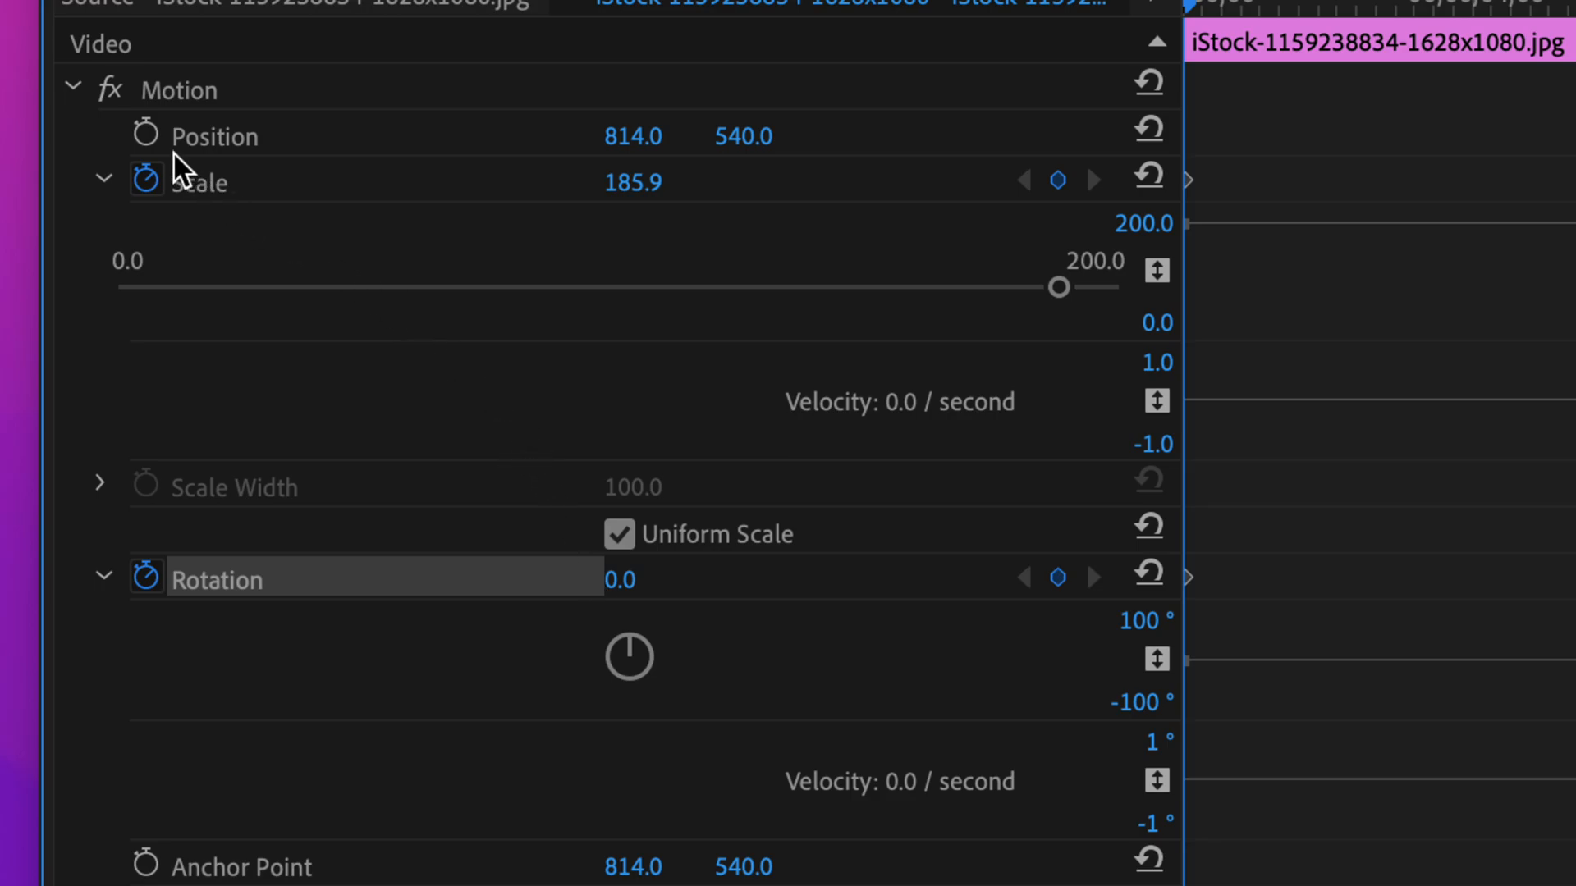
pyautogui.click(144, 131)
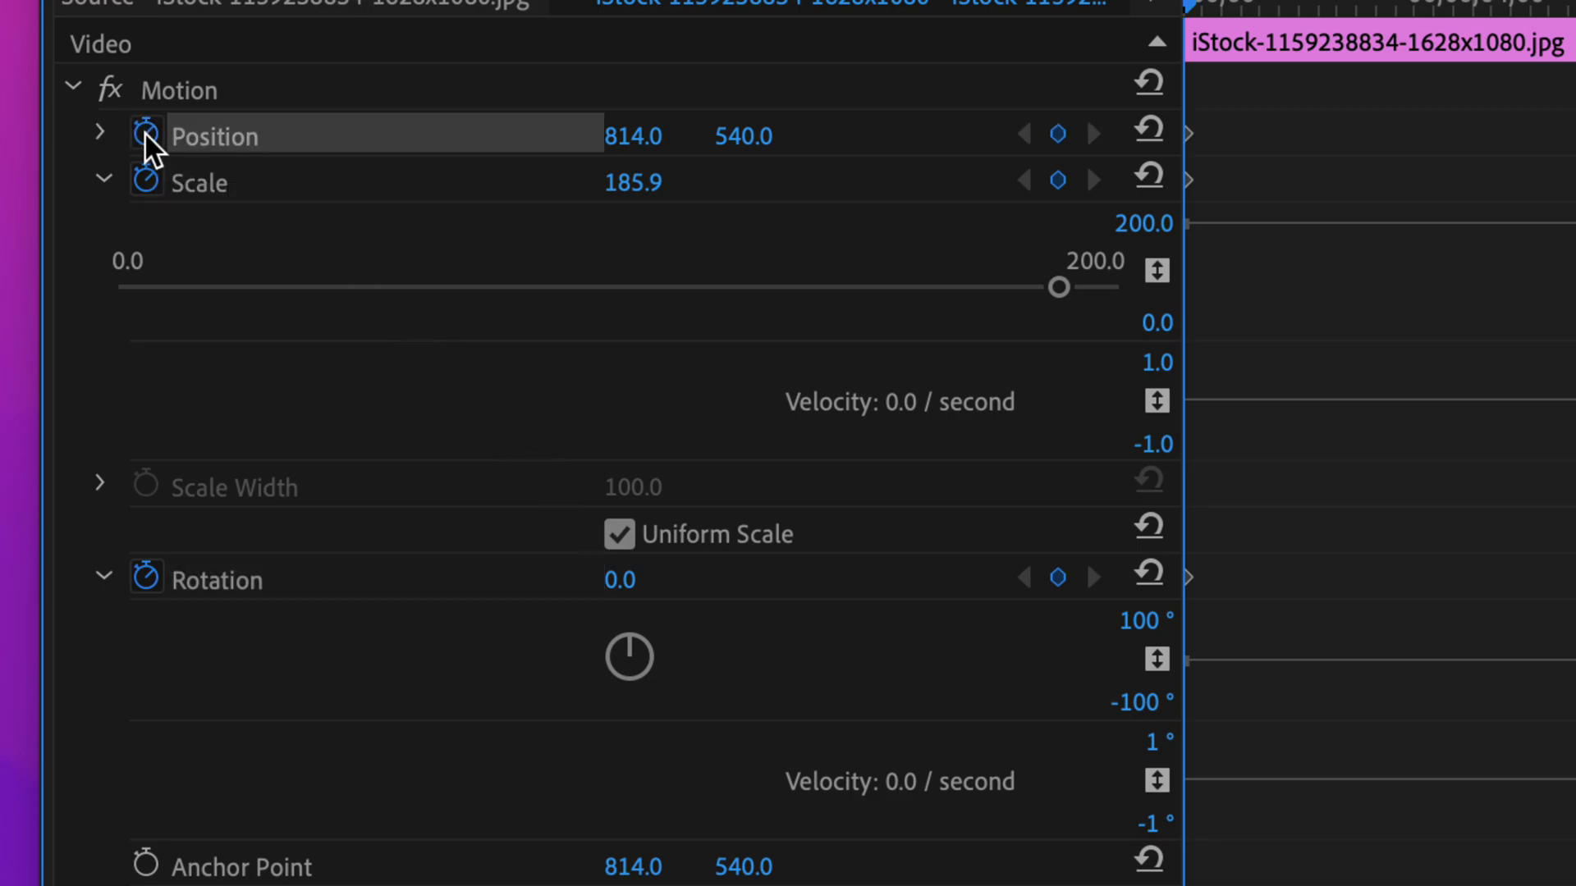
pyautogui.click(99, 133)
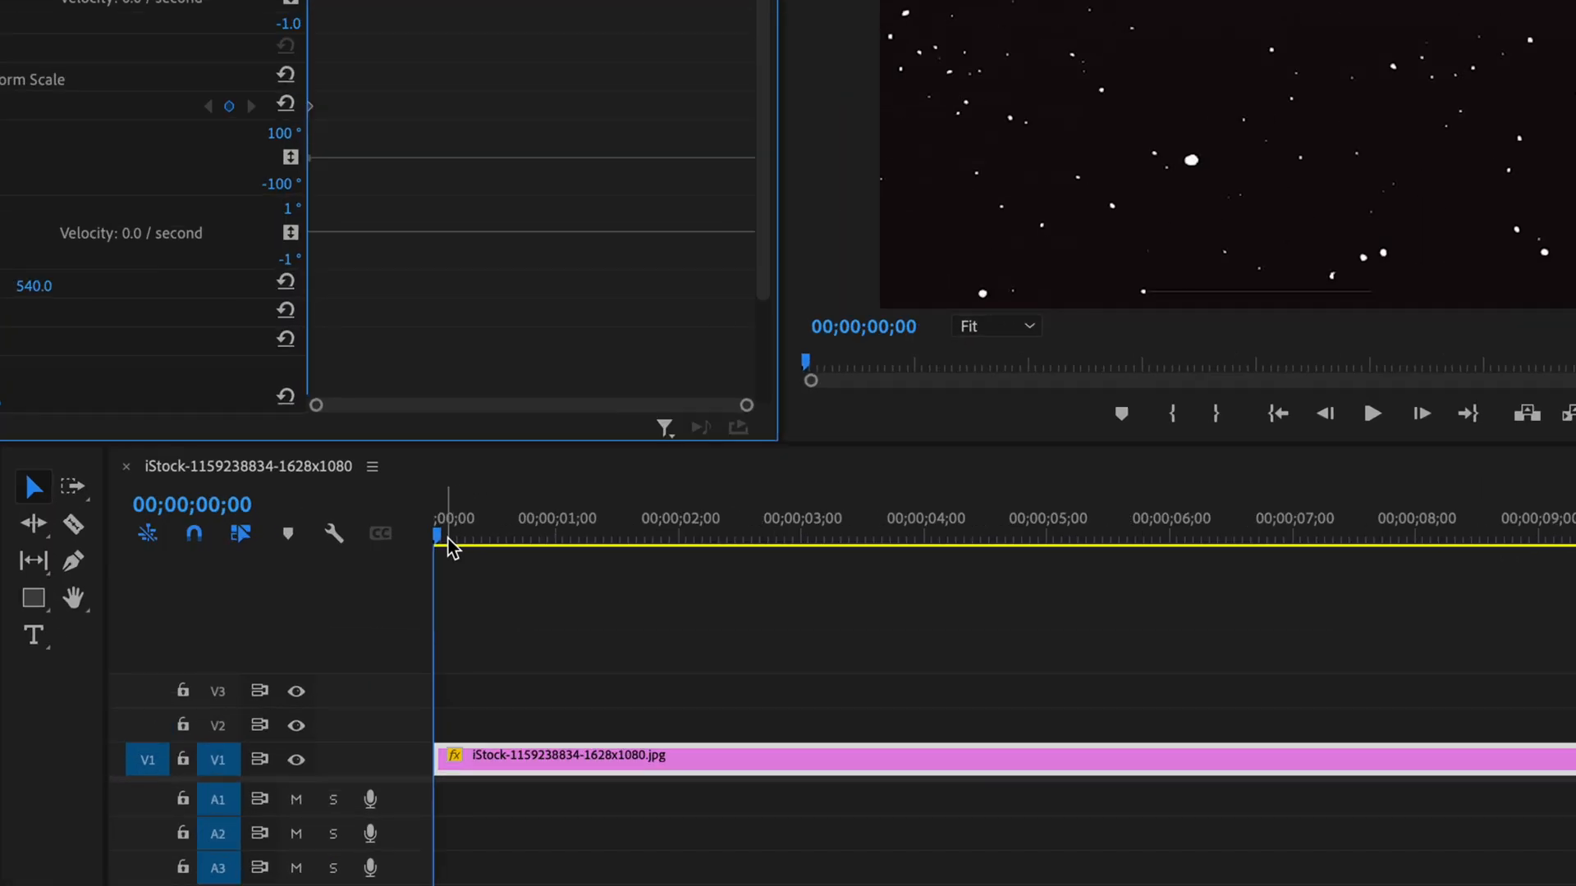
# Add a Scale keyframe of 110.8 to the starfield clip at 00;00;05;00
pyautogui.moveTo(441, 542); pyautogui.dragTo(1053, 537)
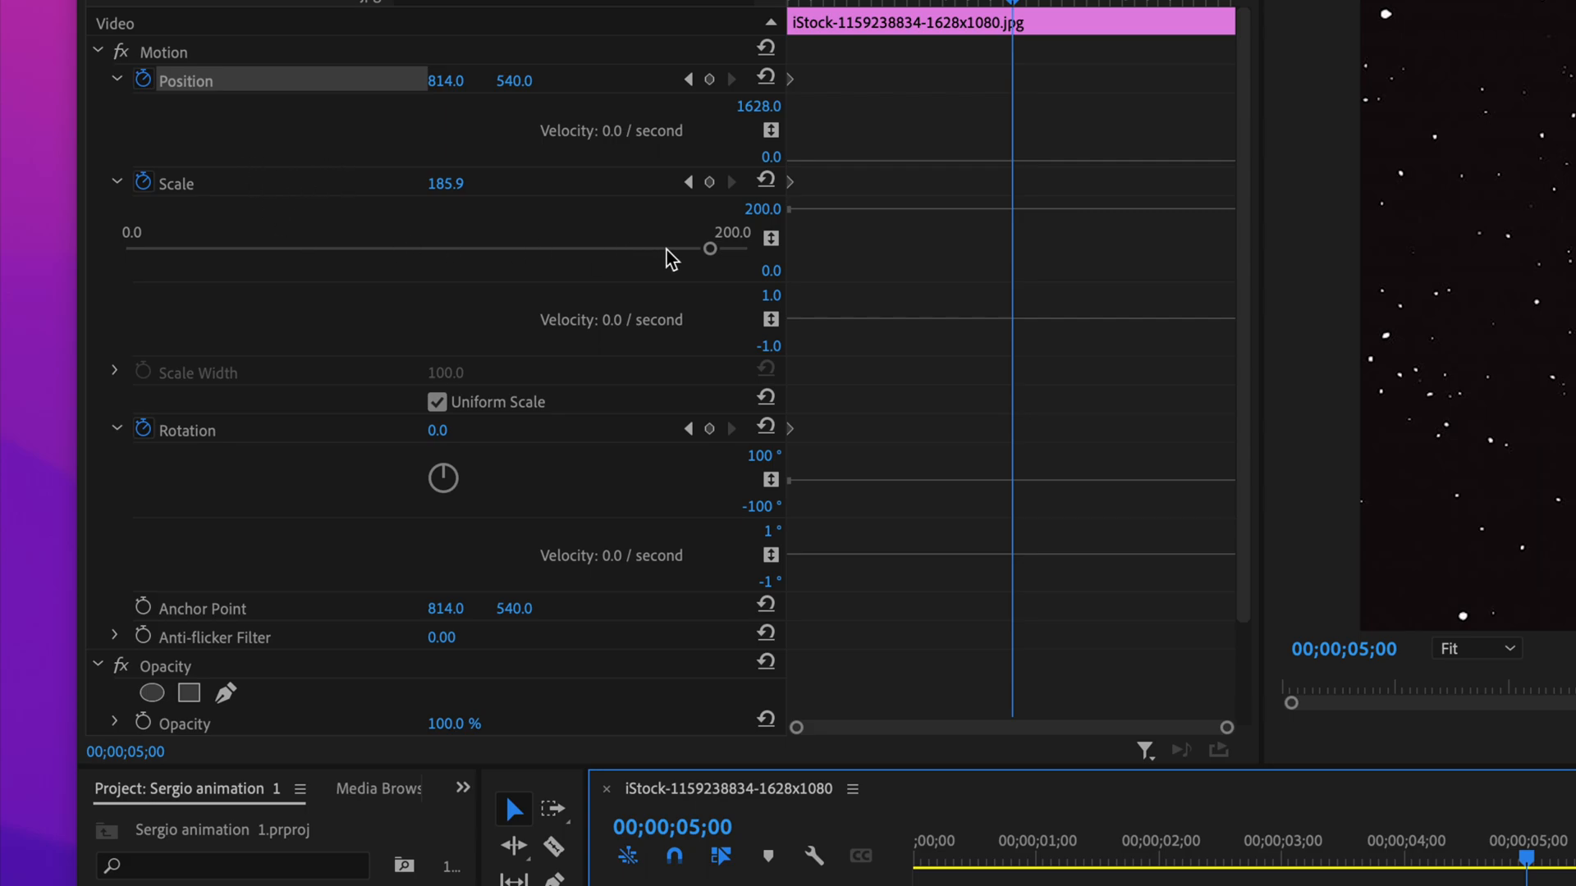
pyautogui.click(707, 251)
pyautogui.moveTo(705, 251); pyautogui.dragTo(470, 261)
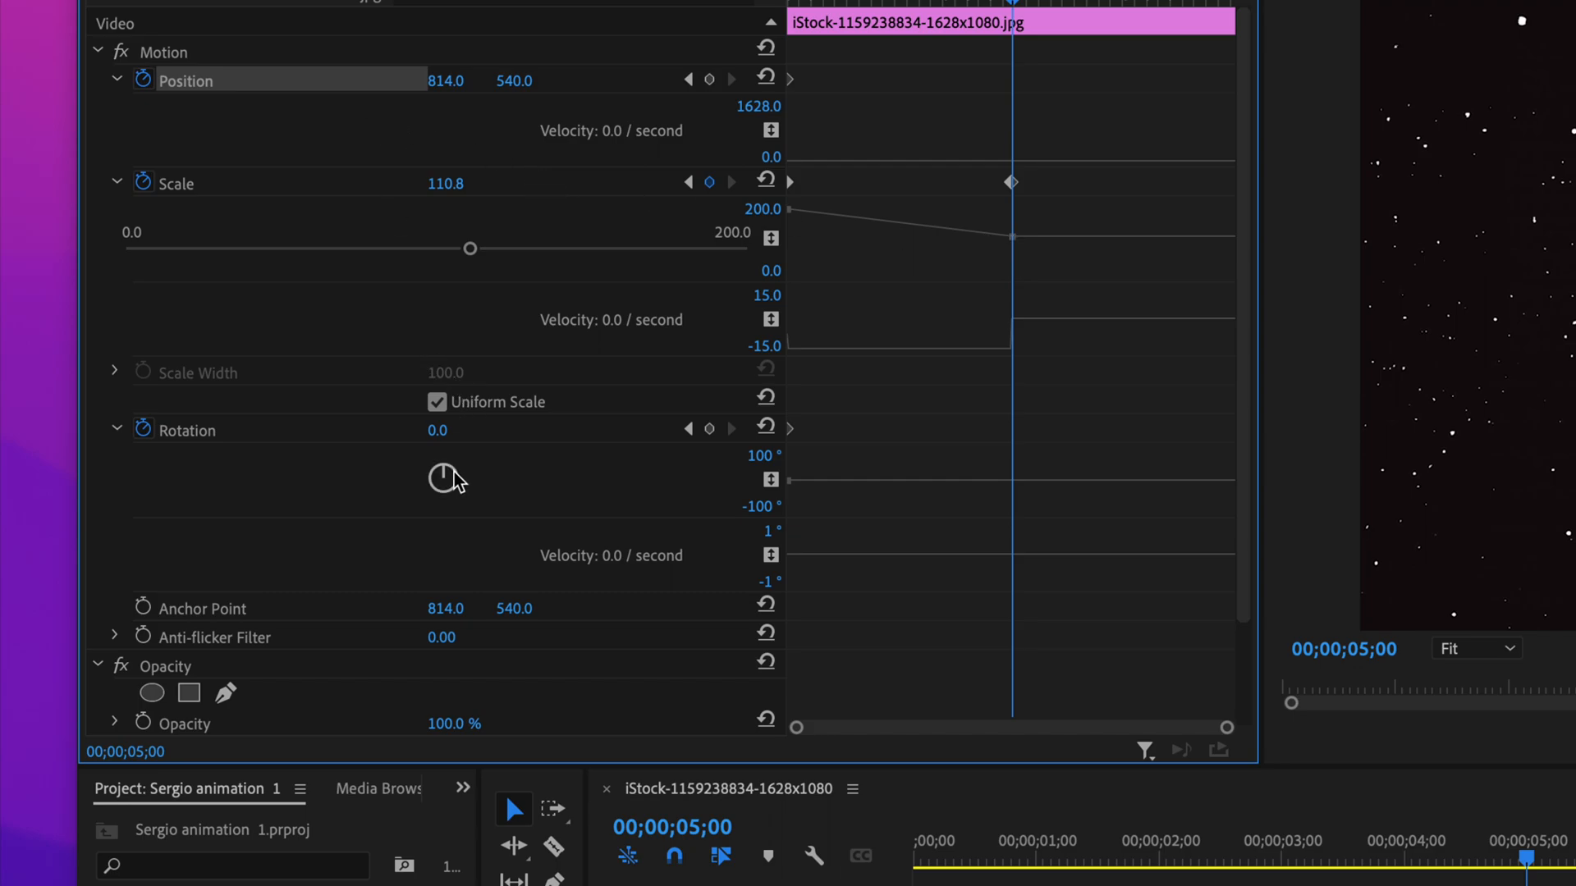
# Set the starfield's Rotation to 360 degrees at 00;00;05;00 and play the animation from the start
pyautogui.moveTo(444, 478)
pyautogui.mouseDown()
pyautogui.moveTo(477, 521)
pyautogui.moveTo(448, 539)
pyautogui.moveTo(433, 503)
pyautogui.moveTo(445, 470)
pyautogui.mouseUp()
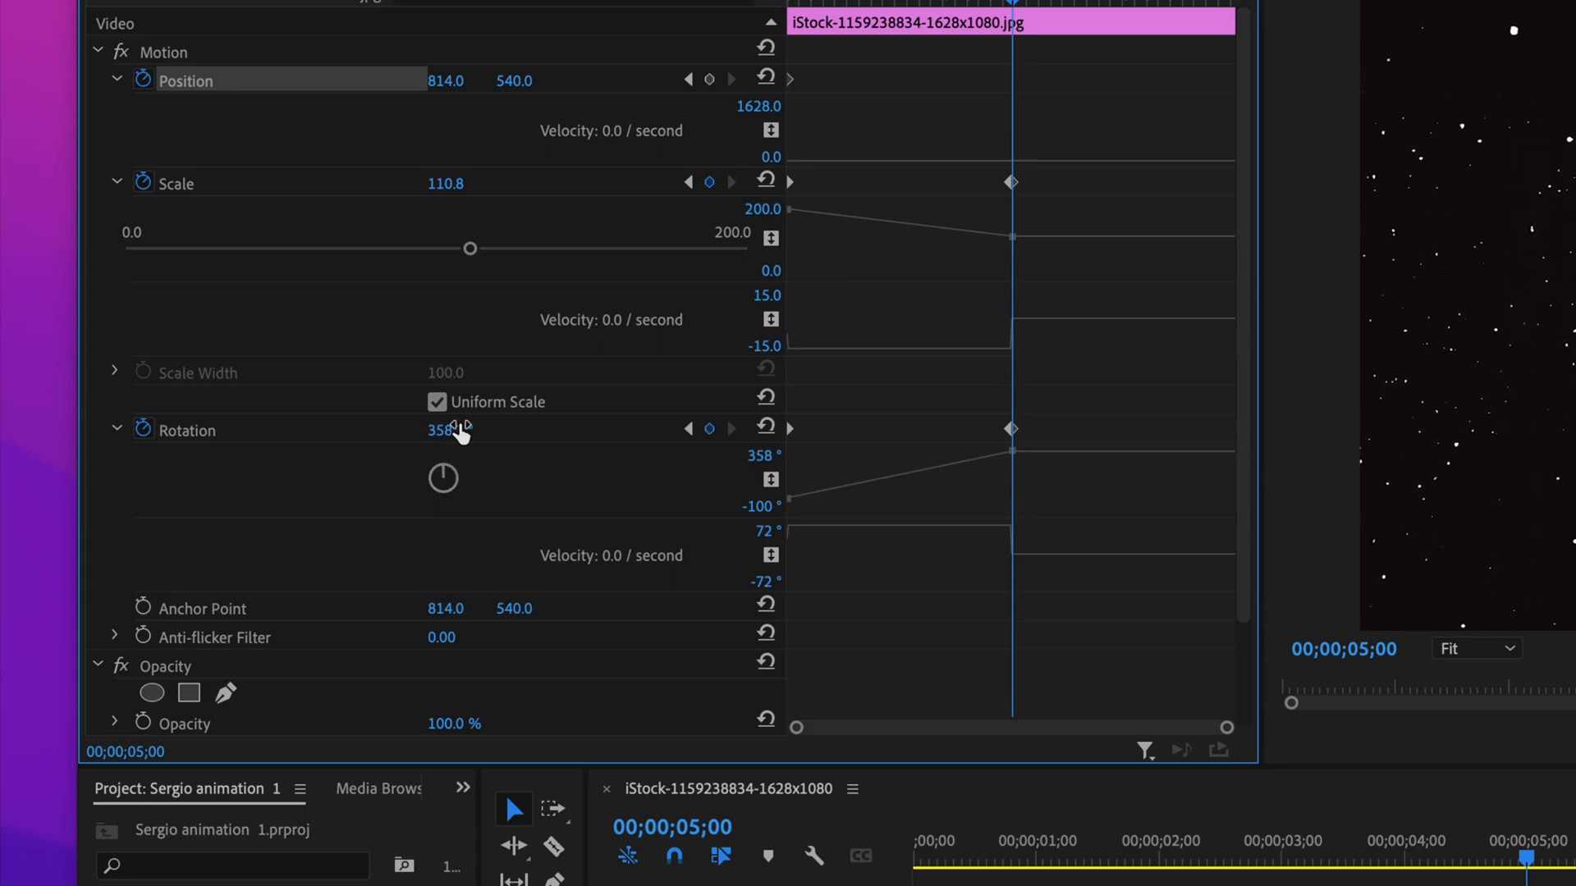
pyautogui.click(463, 429)
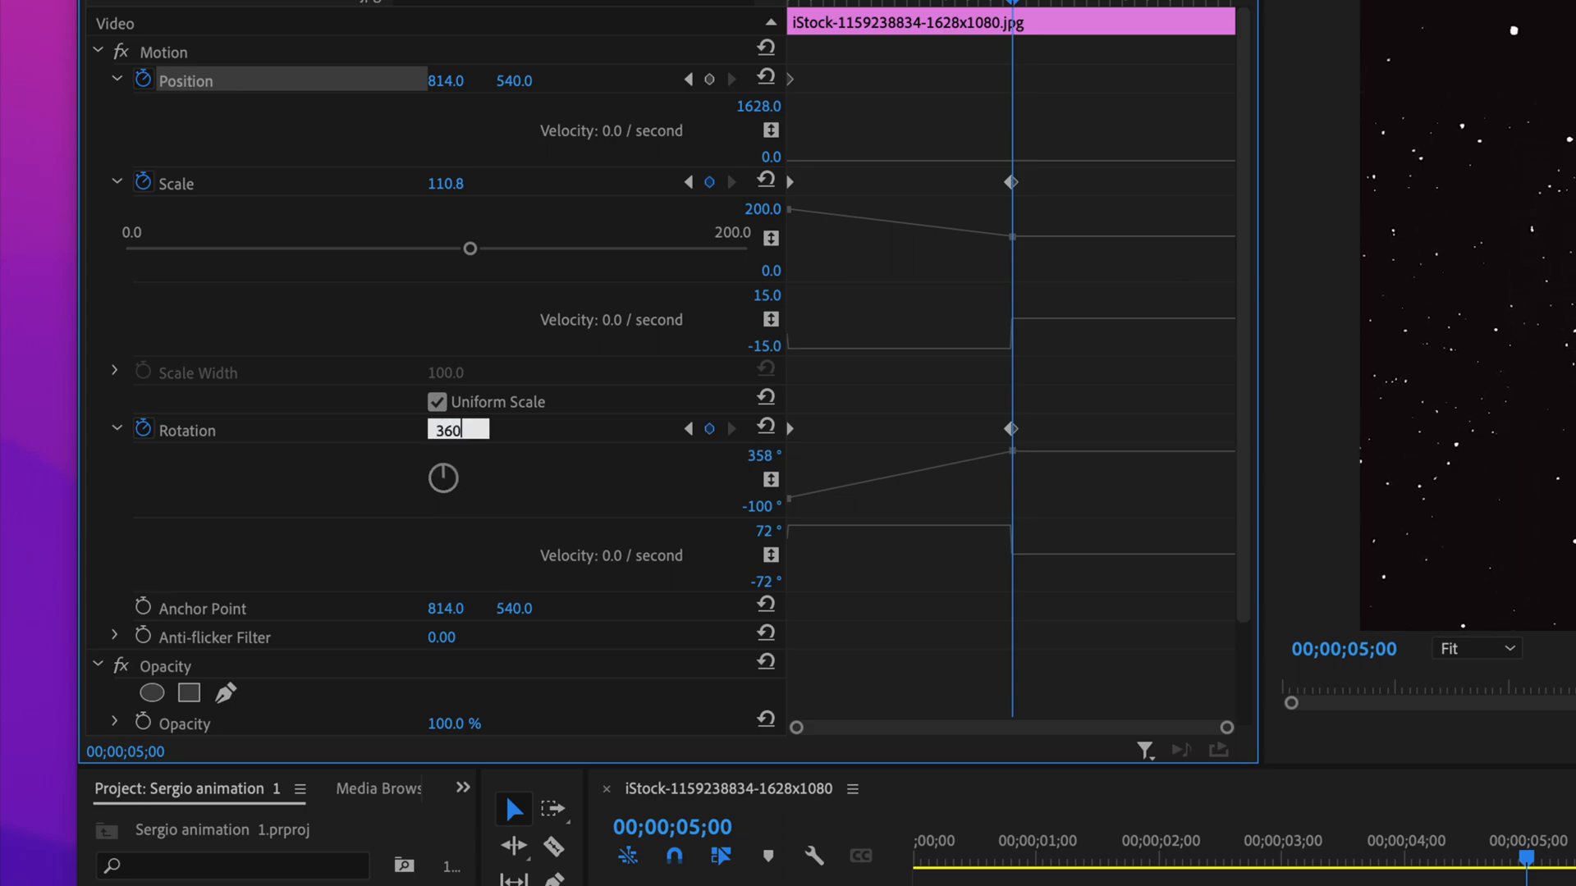
pyautogui.write('360')
pyautogui.press('Return')
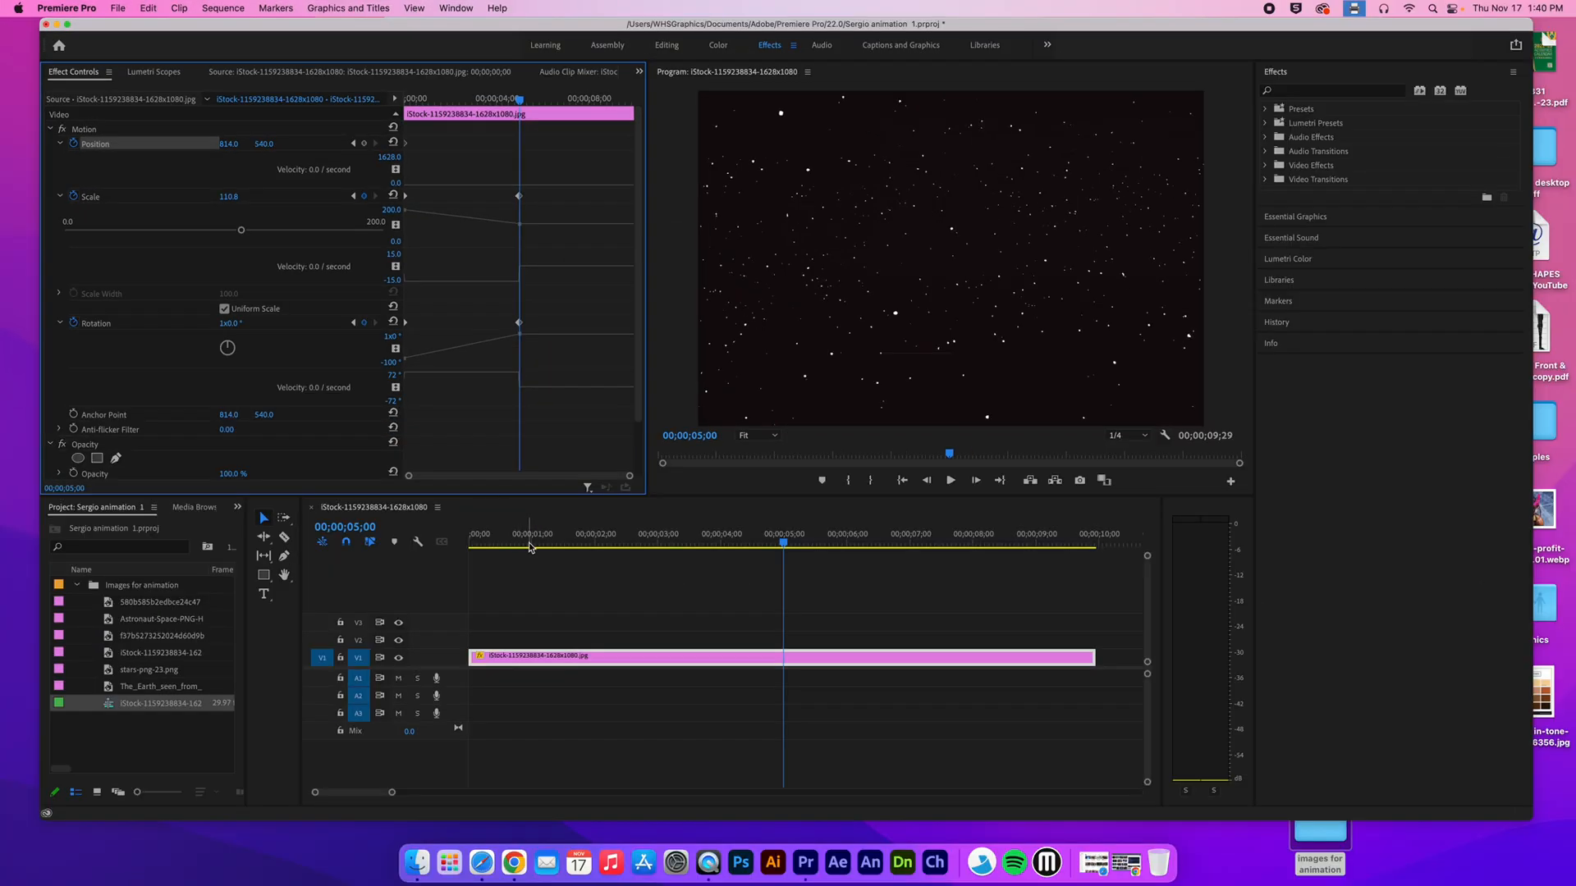
pyautogui.moveTo(530, 547); pyautogui.dragTo(470, 547)
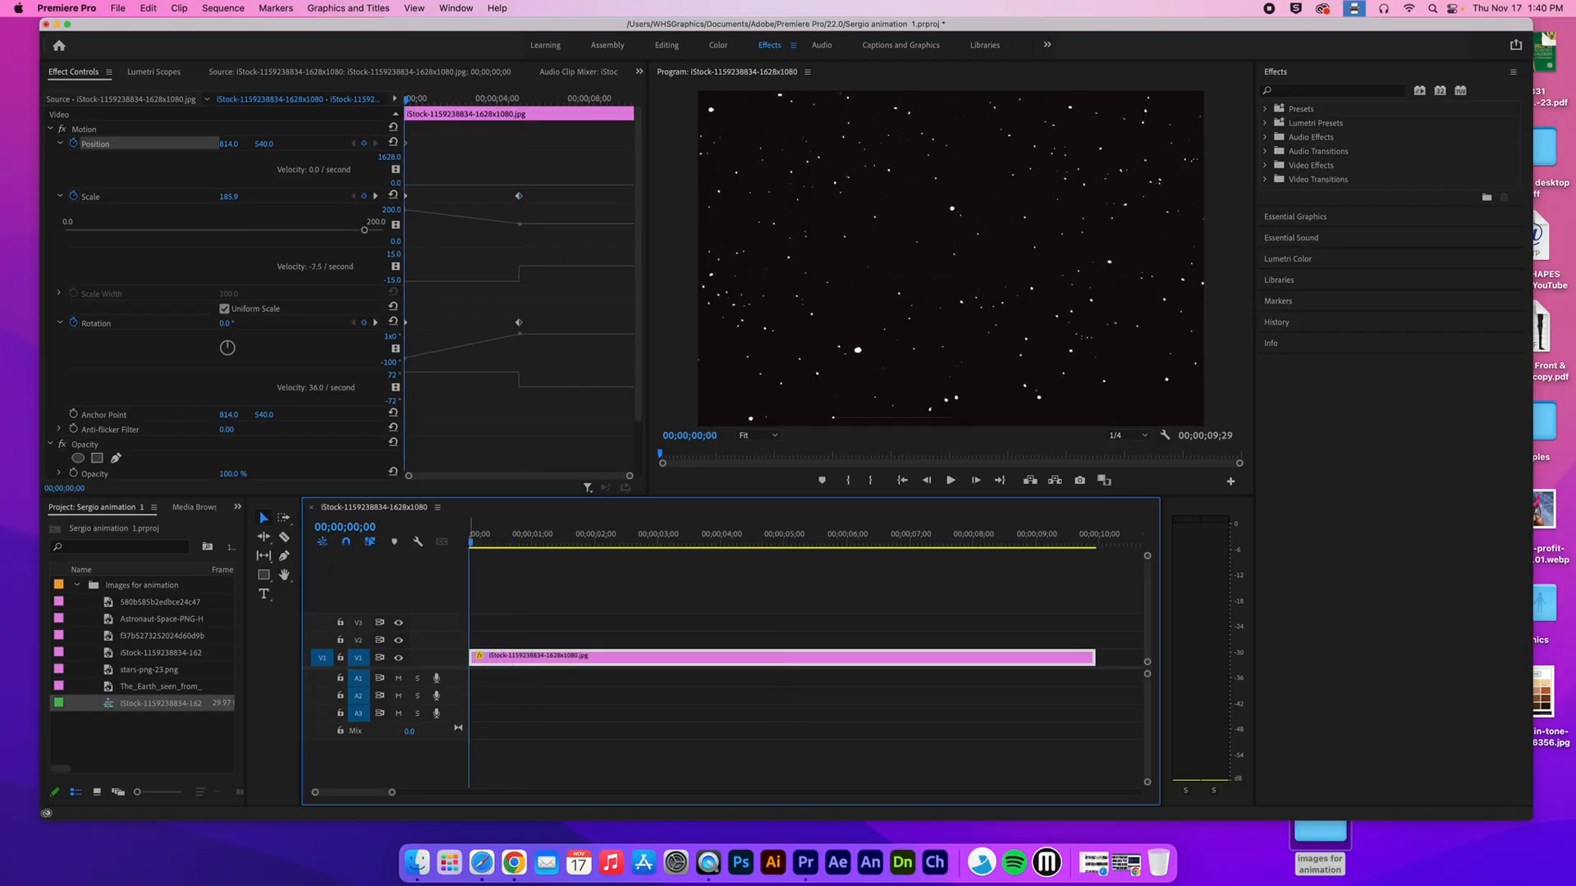
pyautogui.press('space')
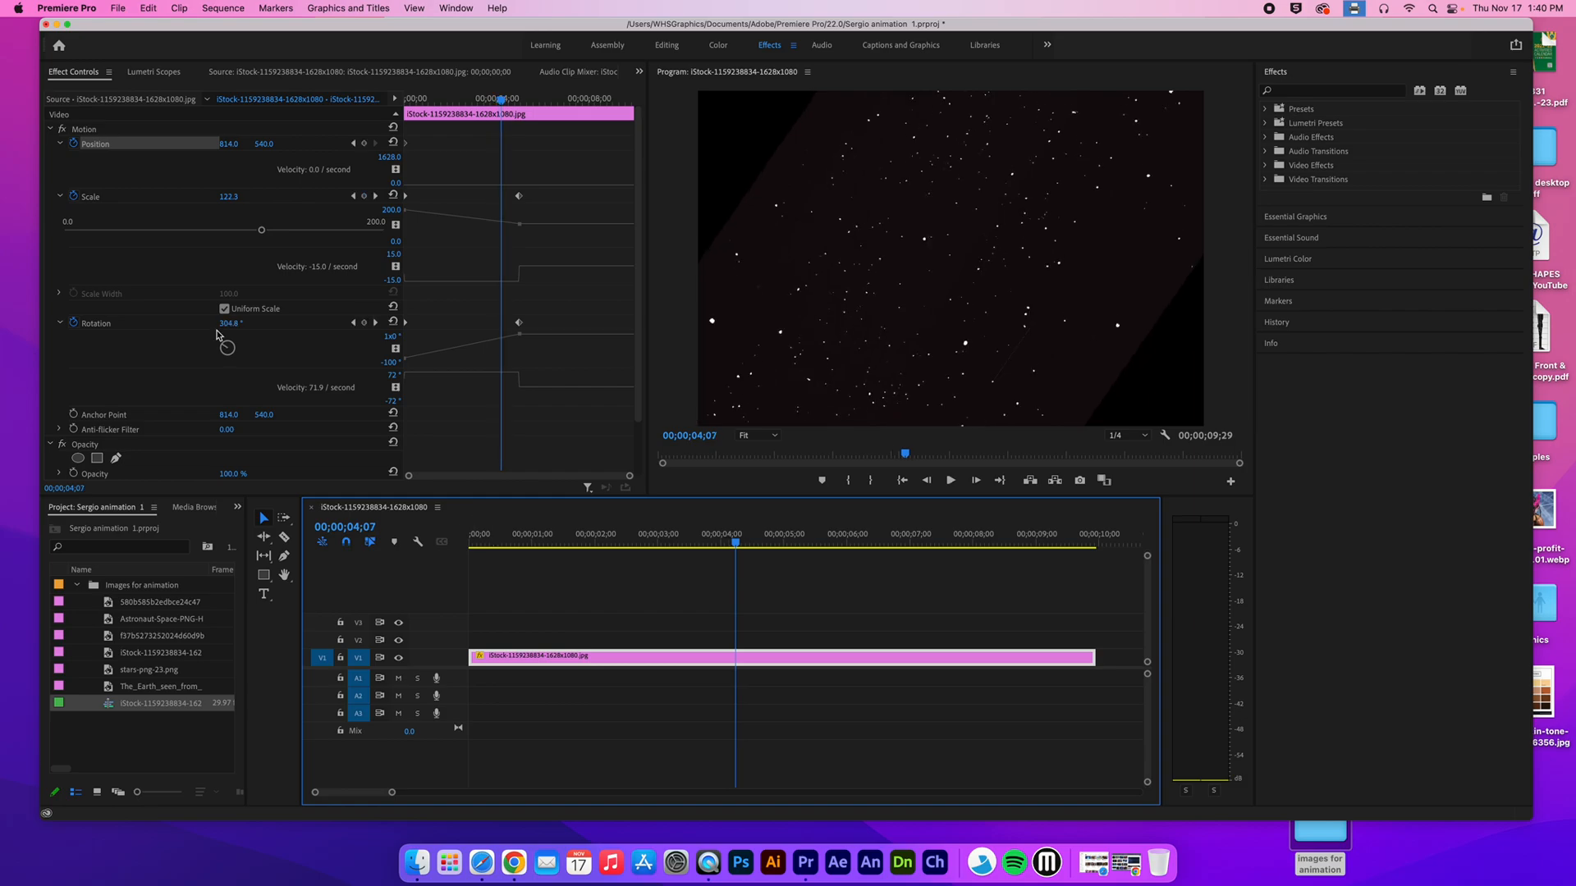
# Keyframe the starfield's Rotation at -2.0 degrees and Scale at 178.9 at 00;00;09;27, and play the sequence
pyautogui.moveTo(735, 533); pyautogui.dragTo(1093, 541)
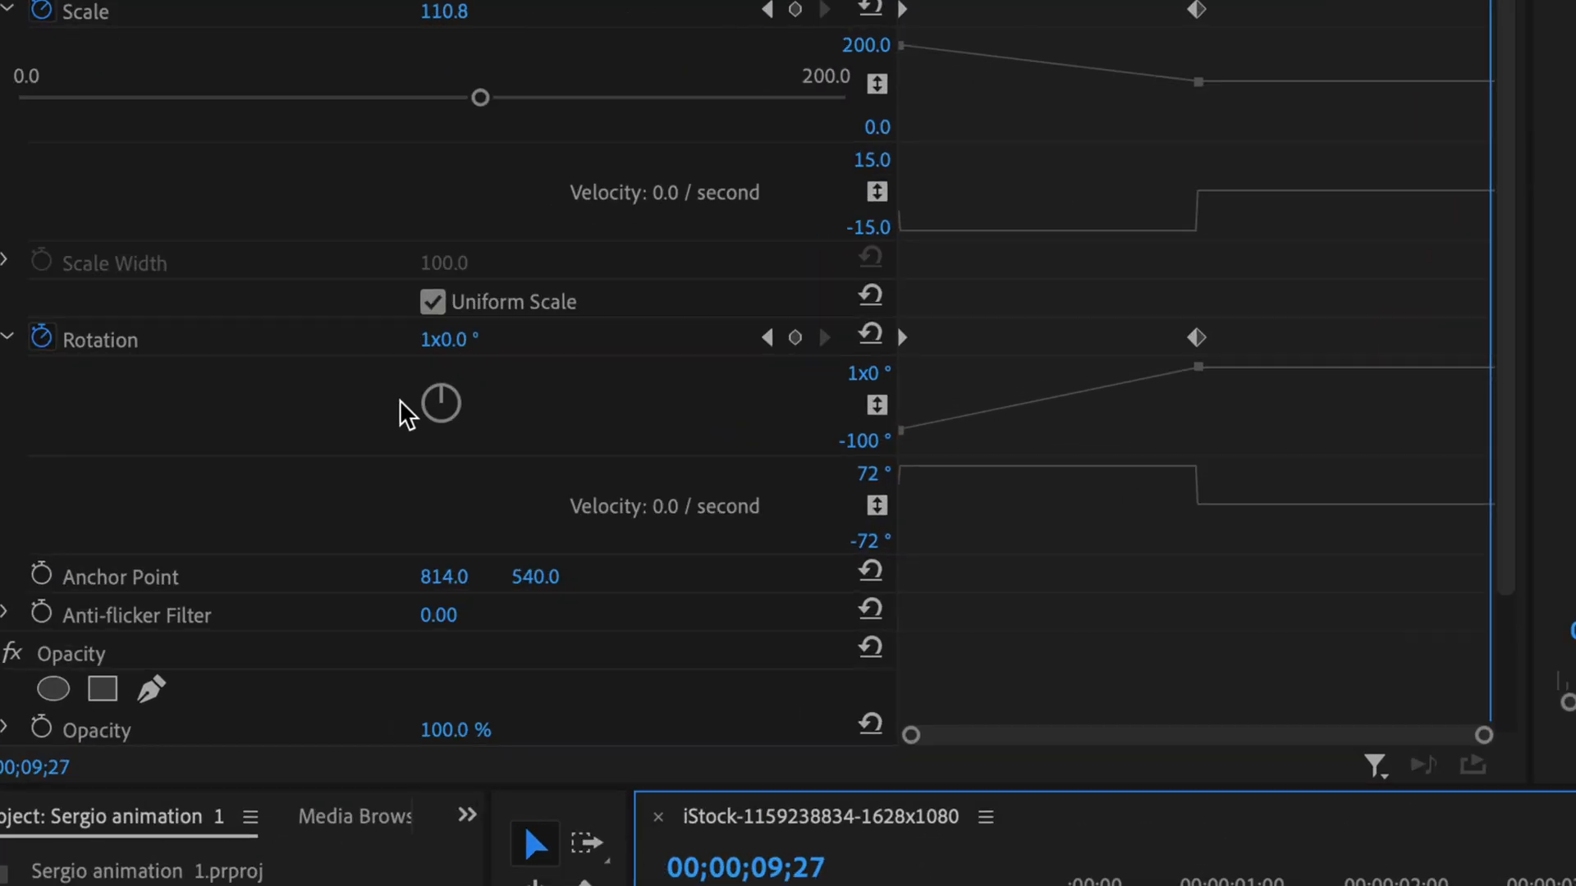
pyautogui.moveTo(441, 387)
pyautogui.mouseDown()
pyautogui.moveTo(446, 427)
pyautogui.moveTo(426, 422)
pyautogui.moveTo(427, 388)
pyautogui.moveTo(440, 433)
pyautogui.moveTo(457, 396)
pyautogui.moveTo(440, 402)
pyautogui.mouseUp()
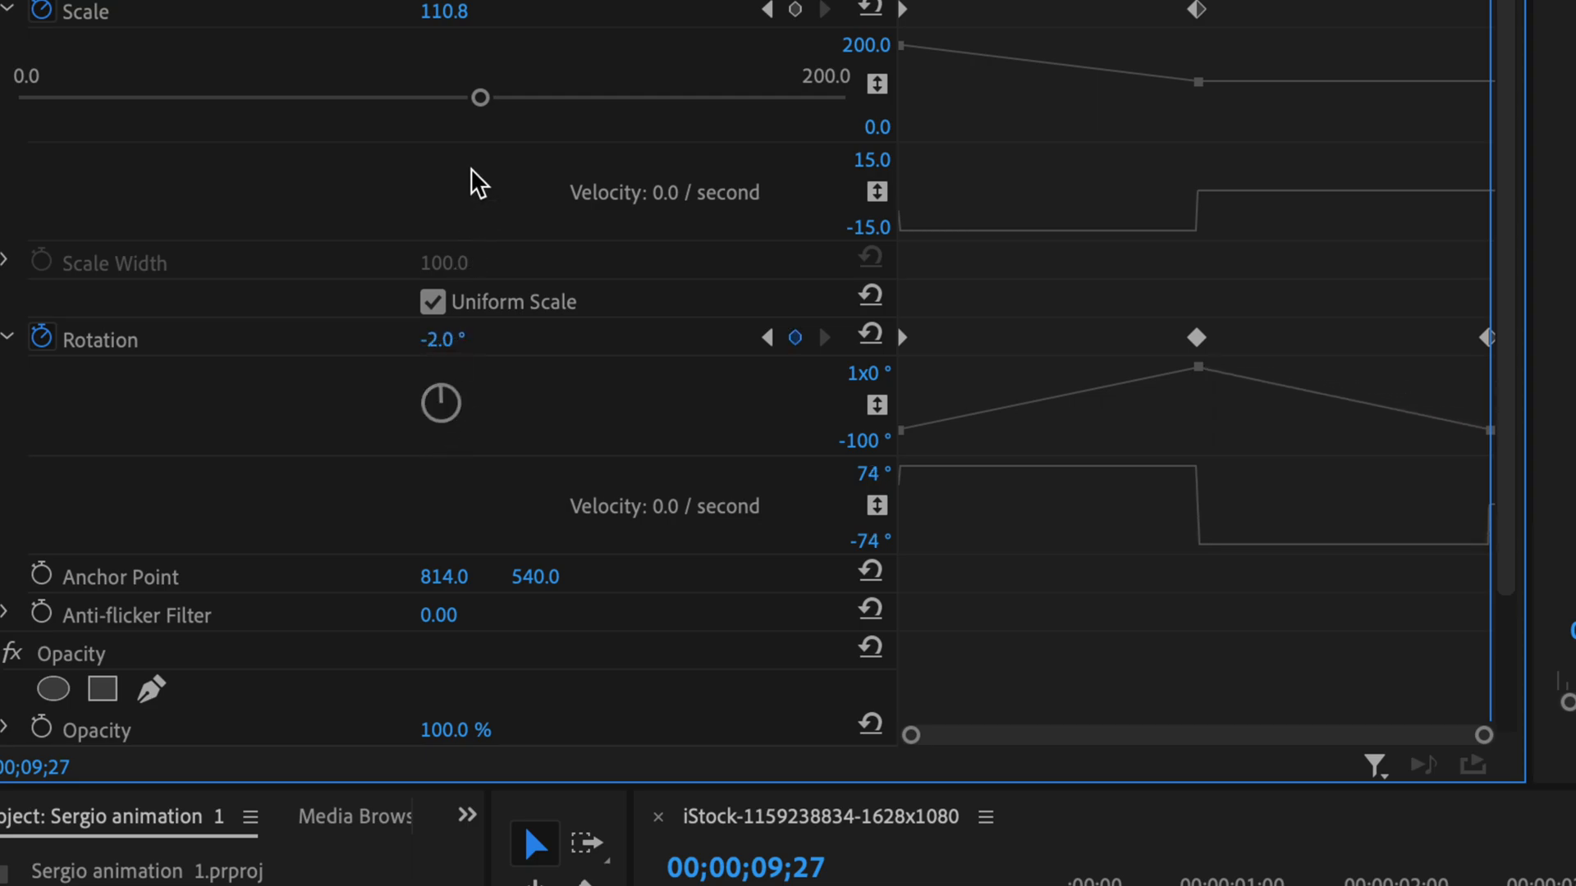
pyautogui.moveTo(480, 98); pyautogui.dragTo(759, 98)
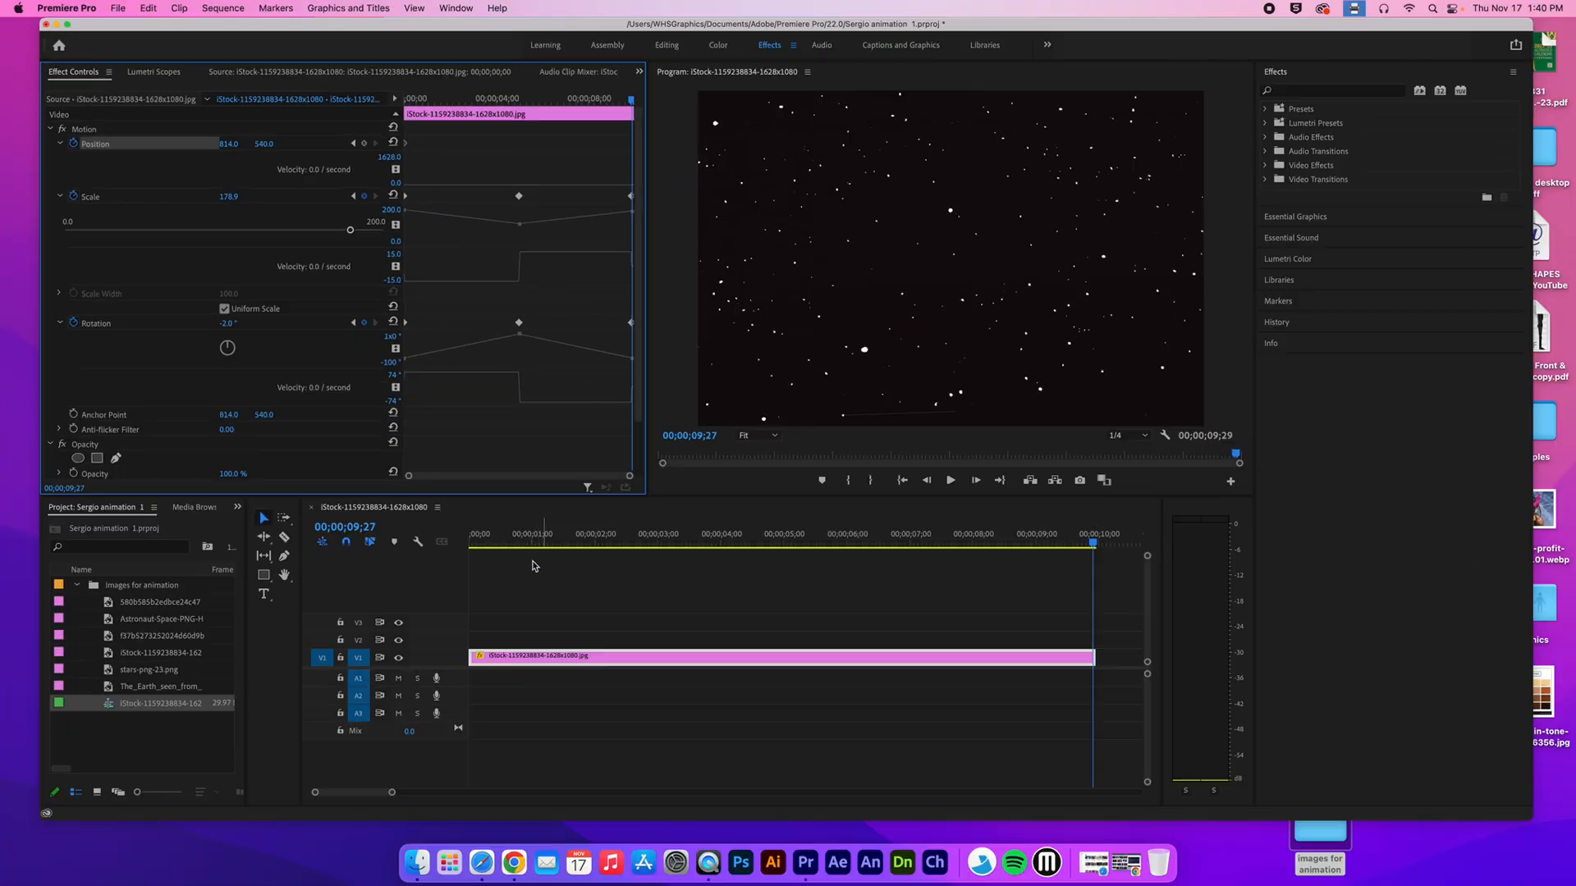
pyautogui.click(1095, 853)
pyautogui.press('space')
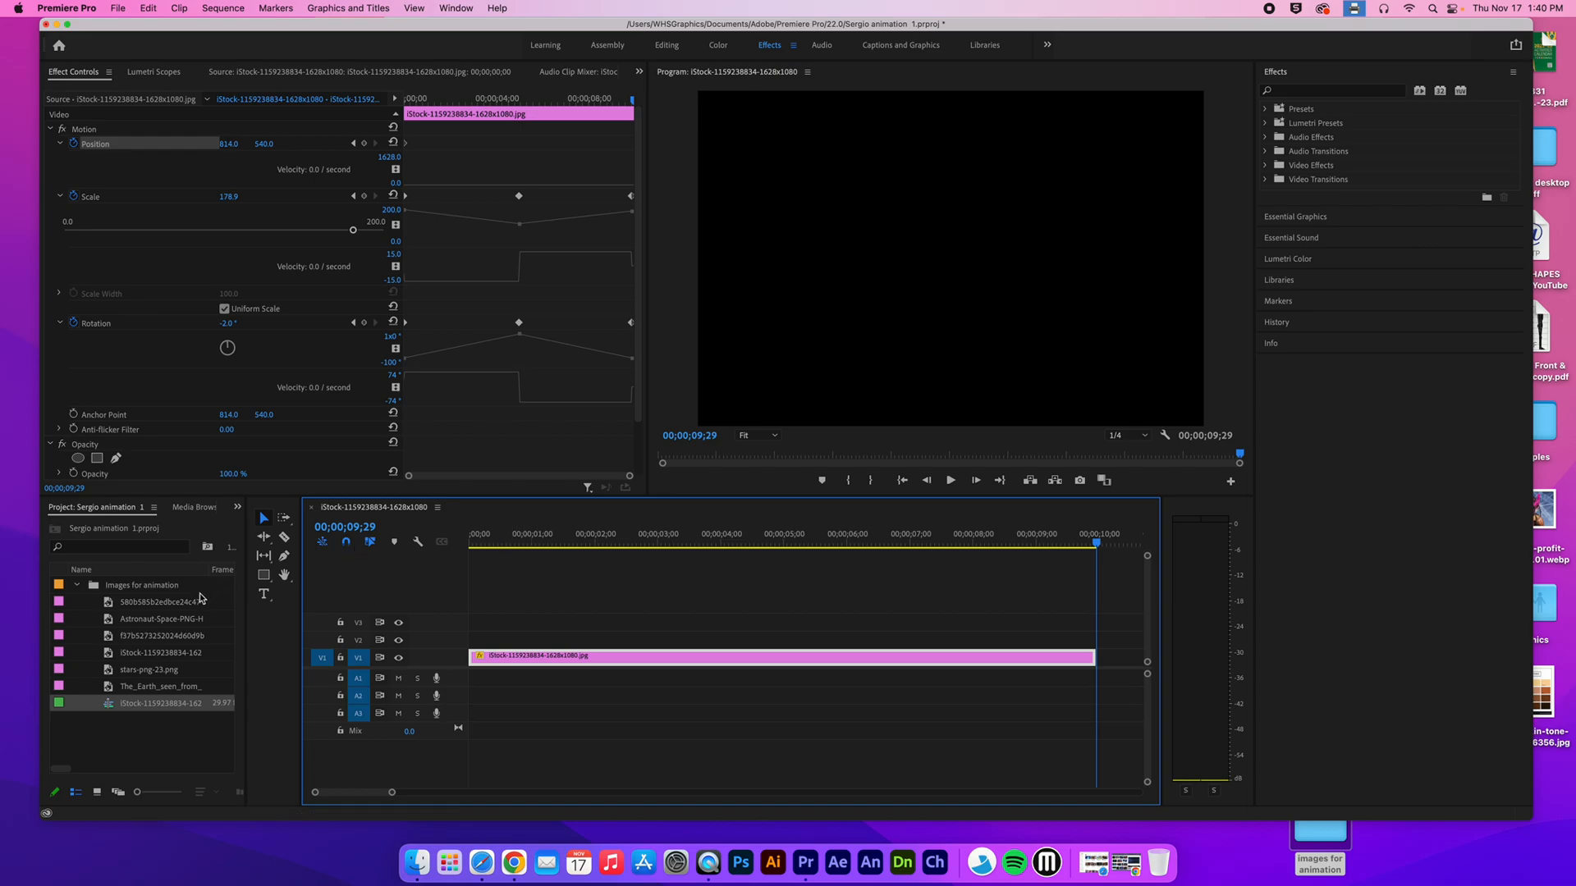
# Open the spaceship image 580b585b2edbce24c47b2d2a.png, place it on V2 at the start of the sequence and play a short preview
pyautogui.click(172, 605)
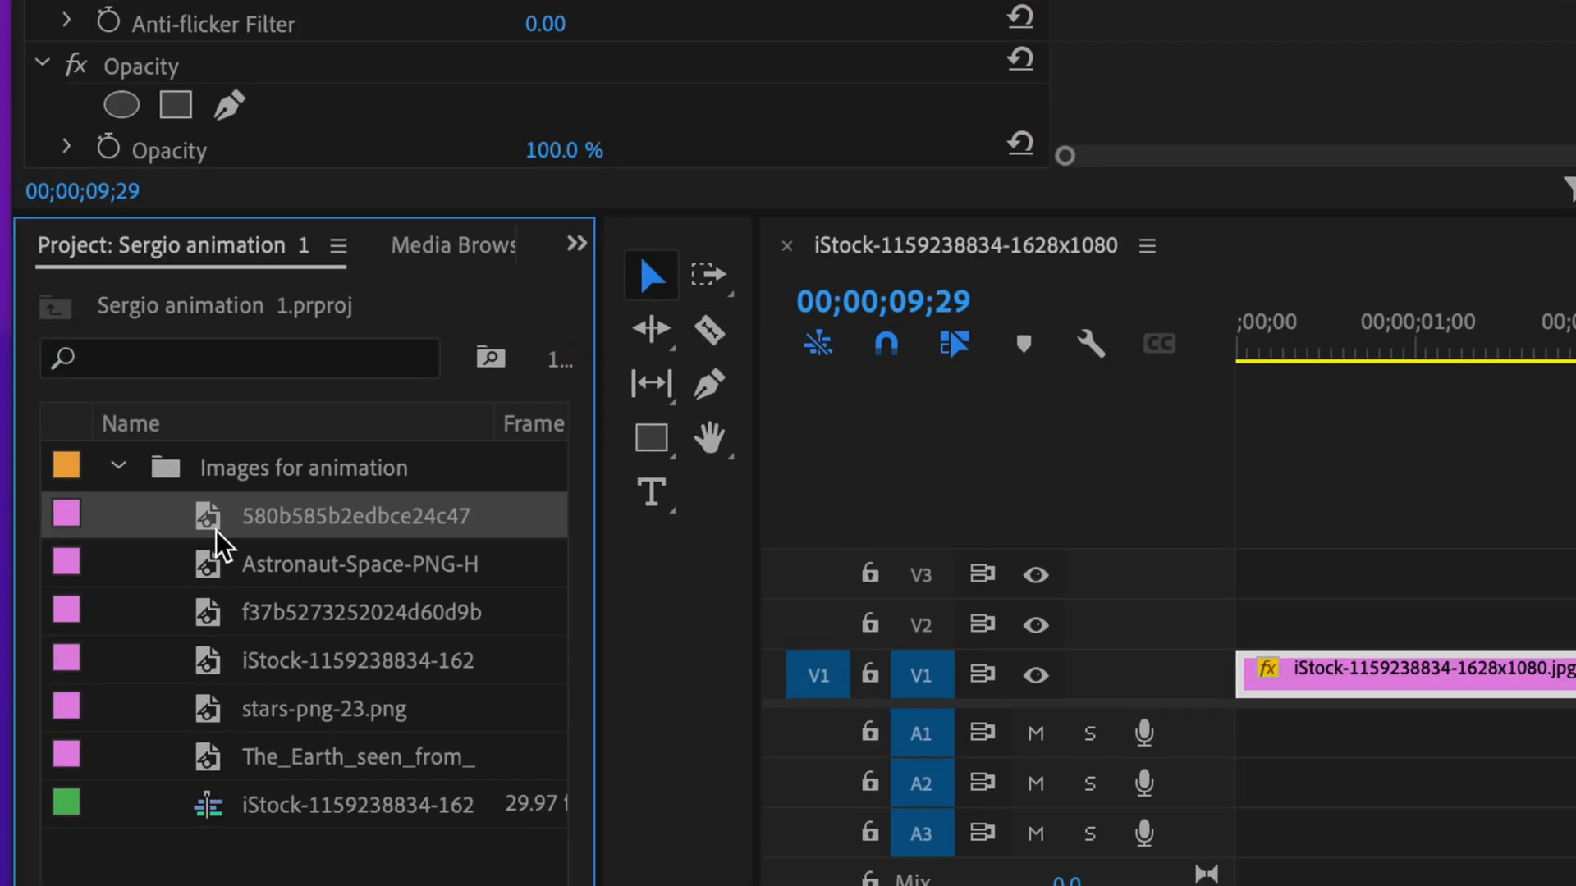
pyautogui.doubleClick(212, 544)
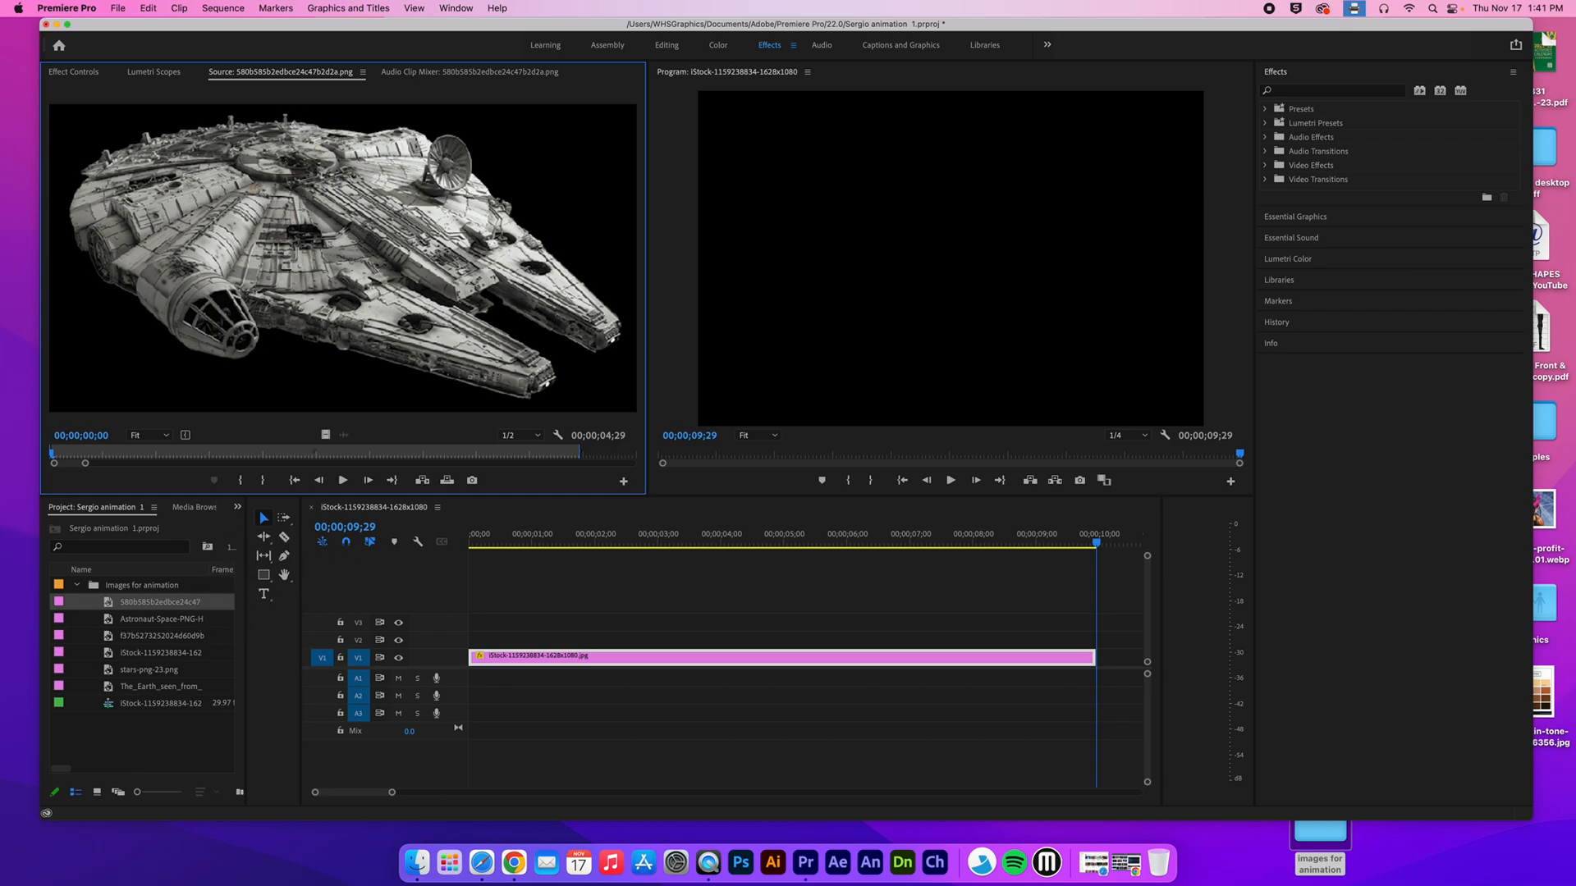
pyautogui.moveTo(342, 258); pyautogui.dragTo(468, 647)
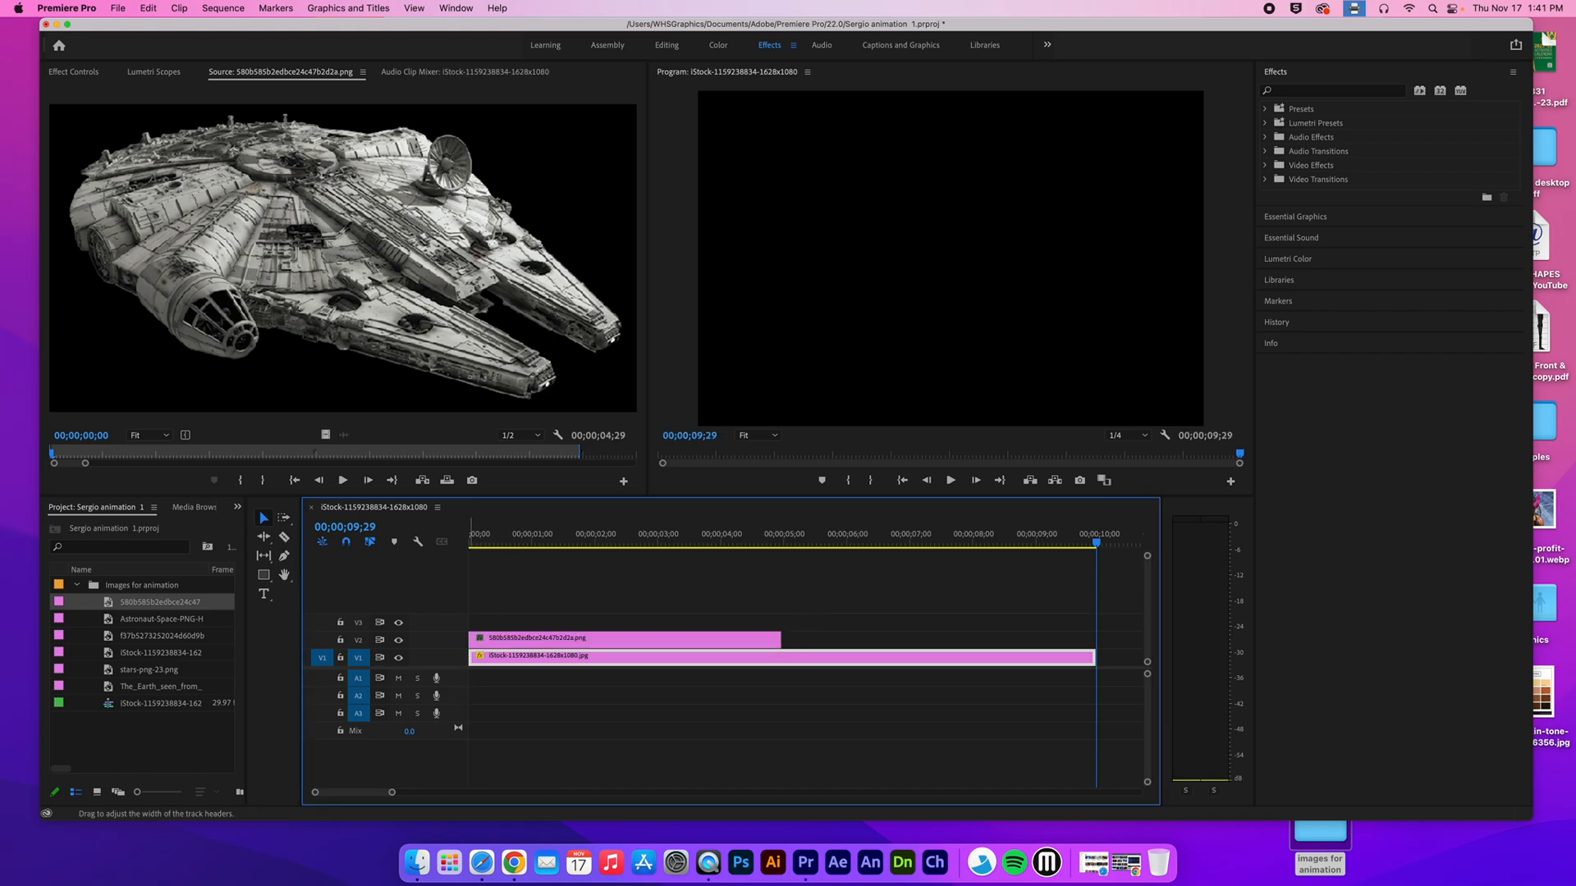
pyautogui.press('space')
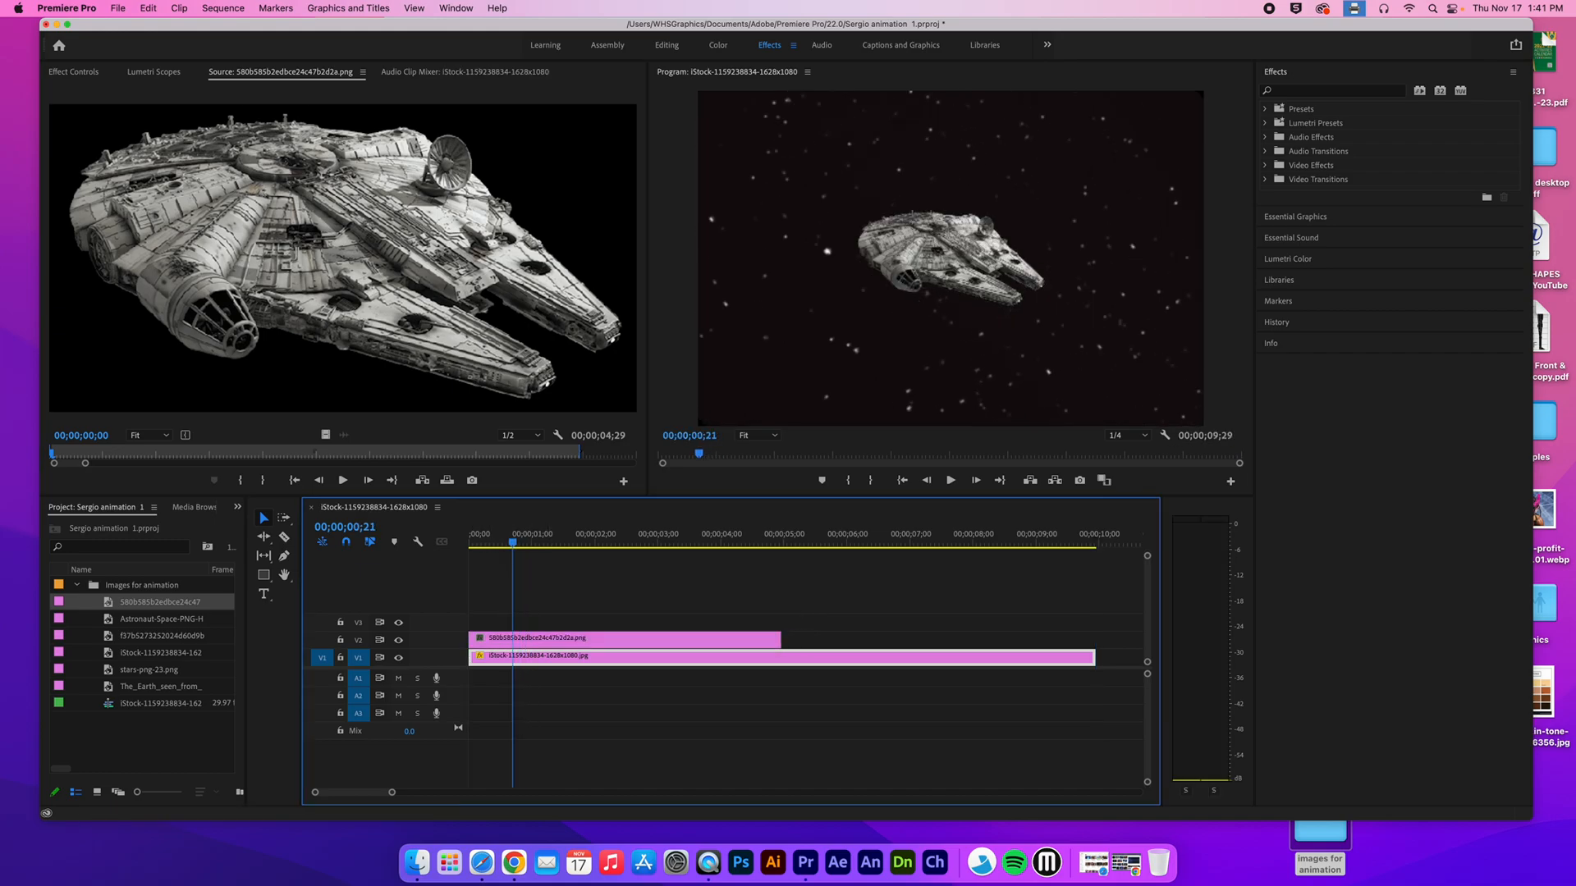
pyautogui.press('space')
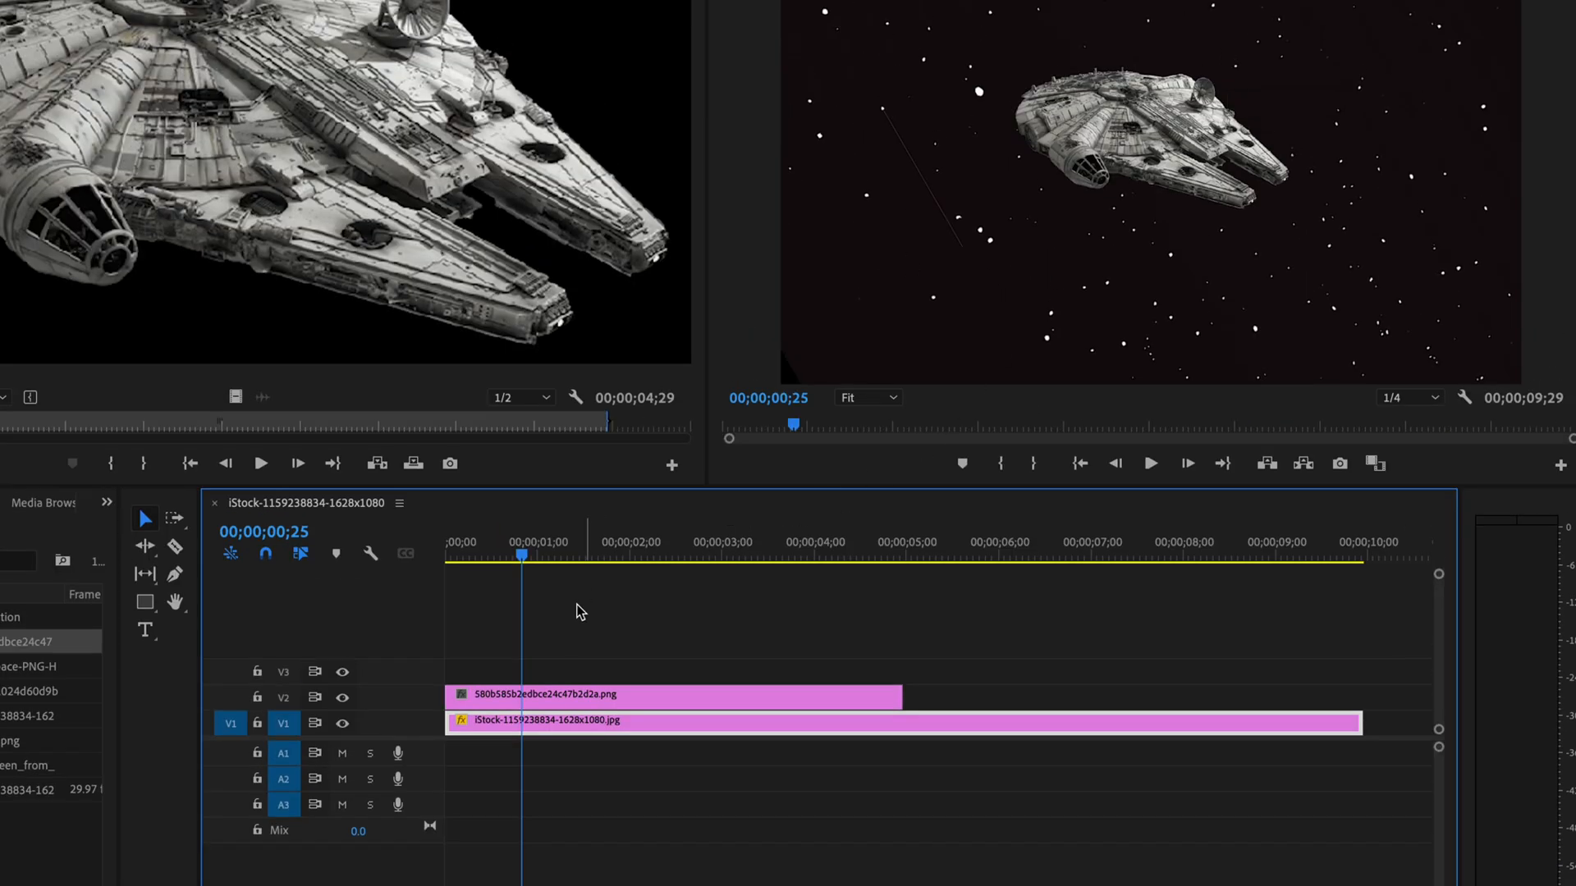
# Return the playhead to the start and extend the spaceship clip on V2 to the end of the starfield clip
pyautogui.click(561, 703)
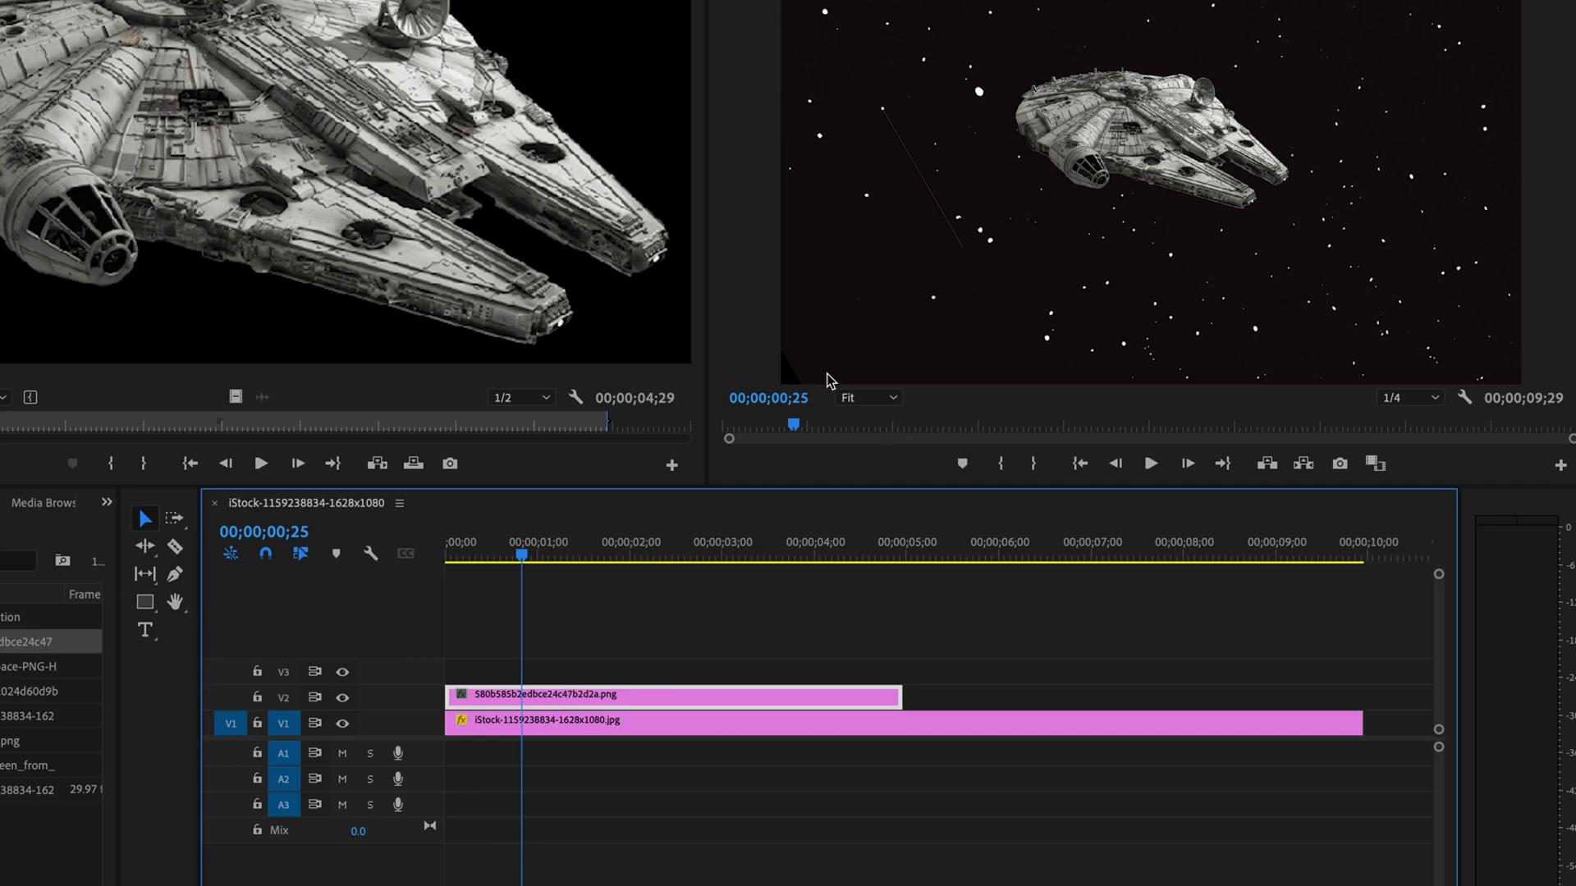
pyautogui.moveTo(531, 558); pyautogui.dragTo(448, 552)
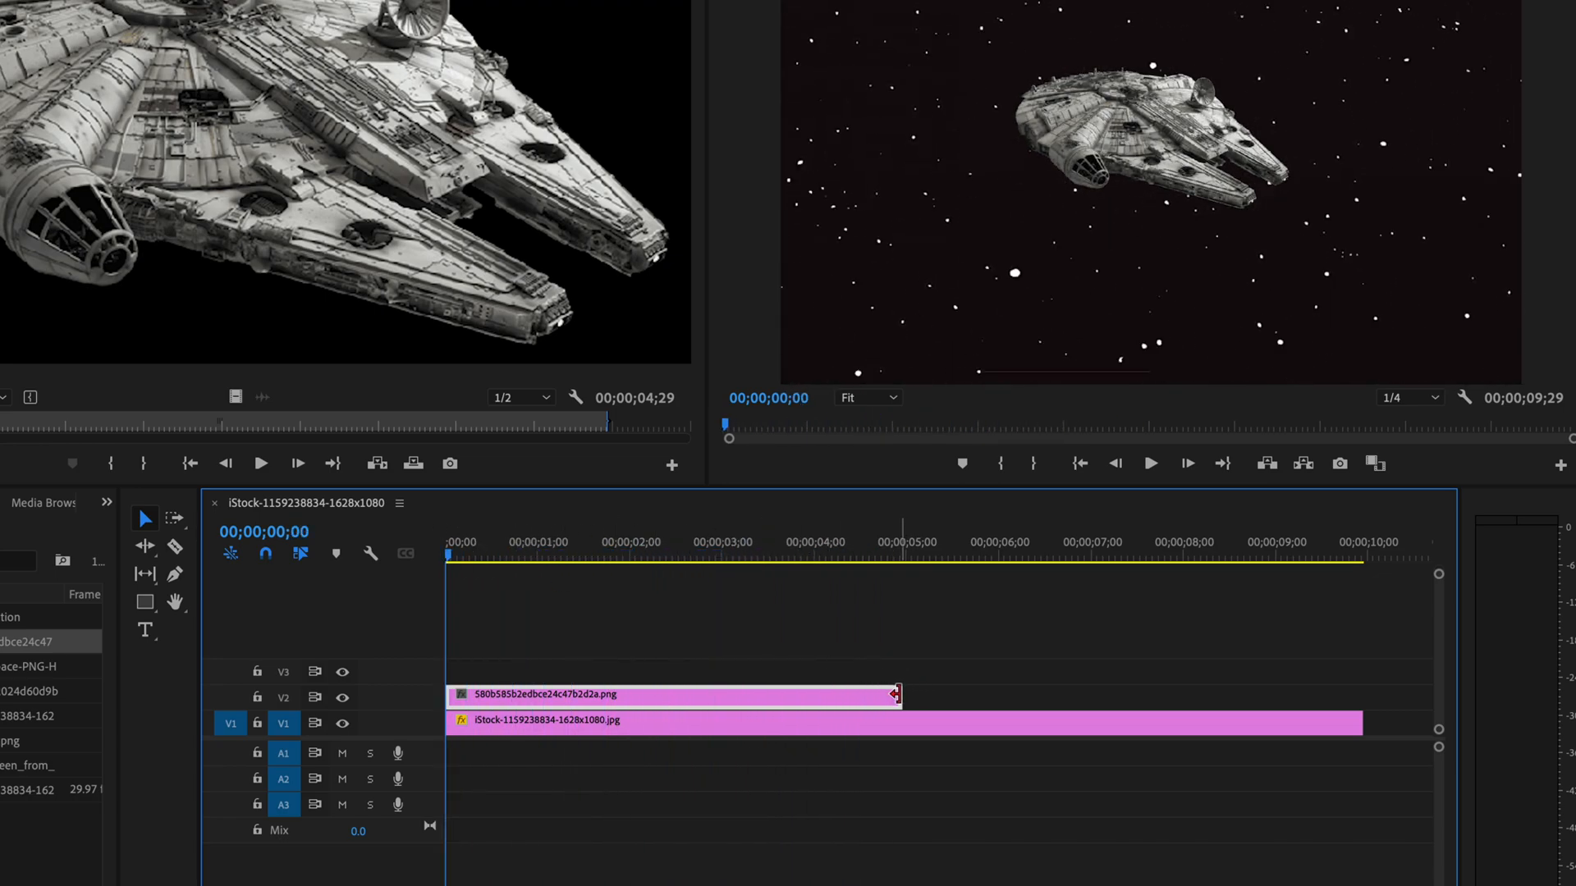
pyautogui.moveTo(896, 694); pyautogui.dragTo(1354, 696)
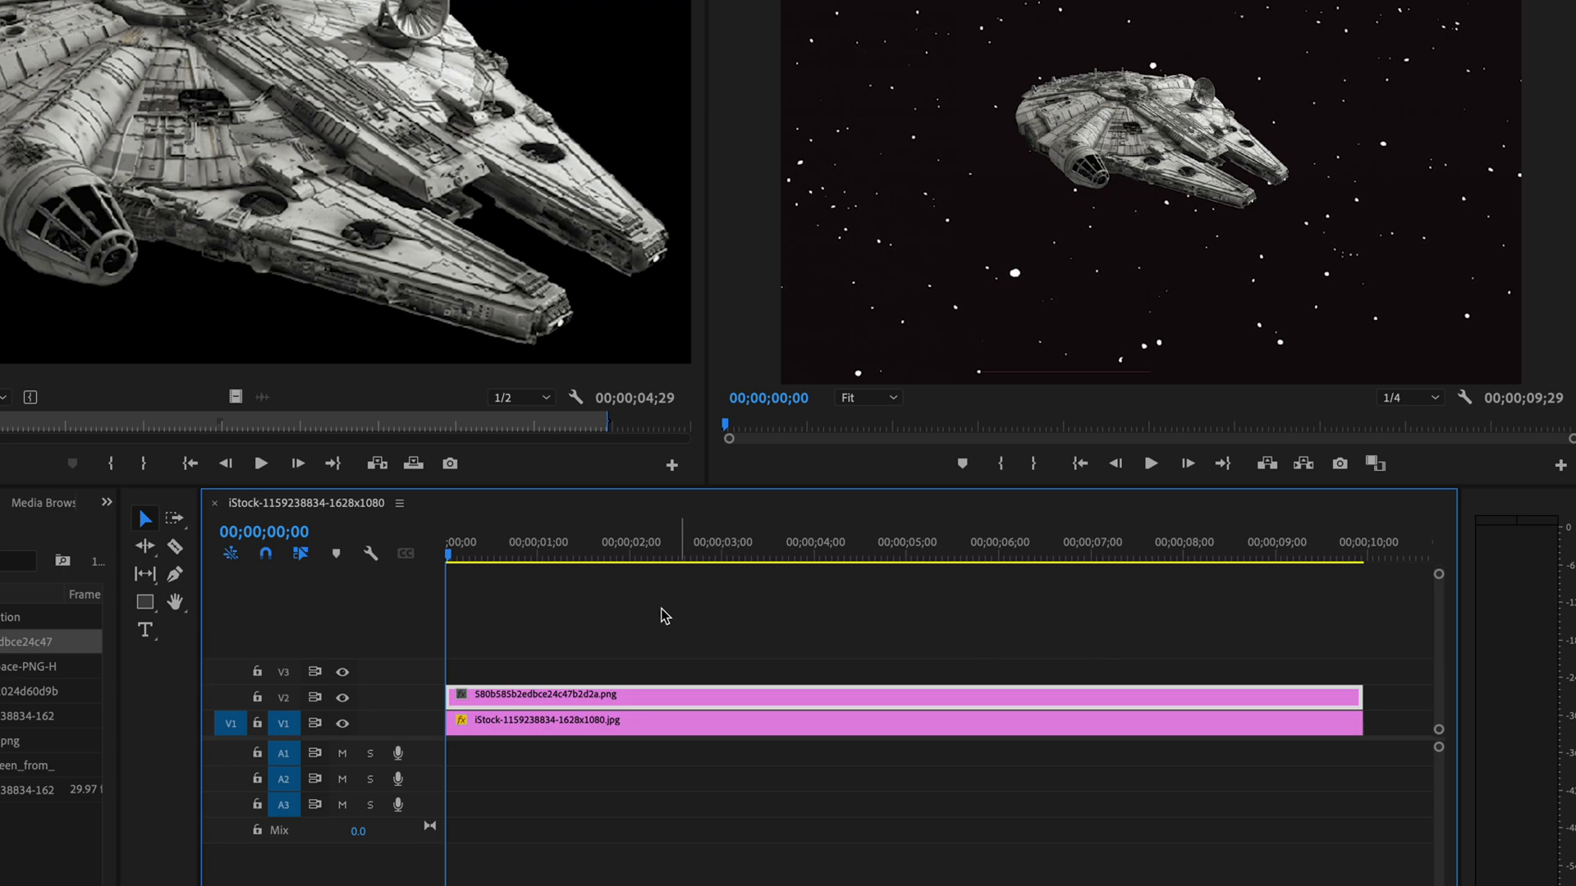
# Open the spaceship clip's effect controls, enable keyframing for Position, Scale and Rotation at the start, and expand the three settings
pyautogui.doubleClick(507, 700)
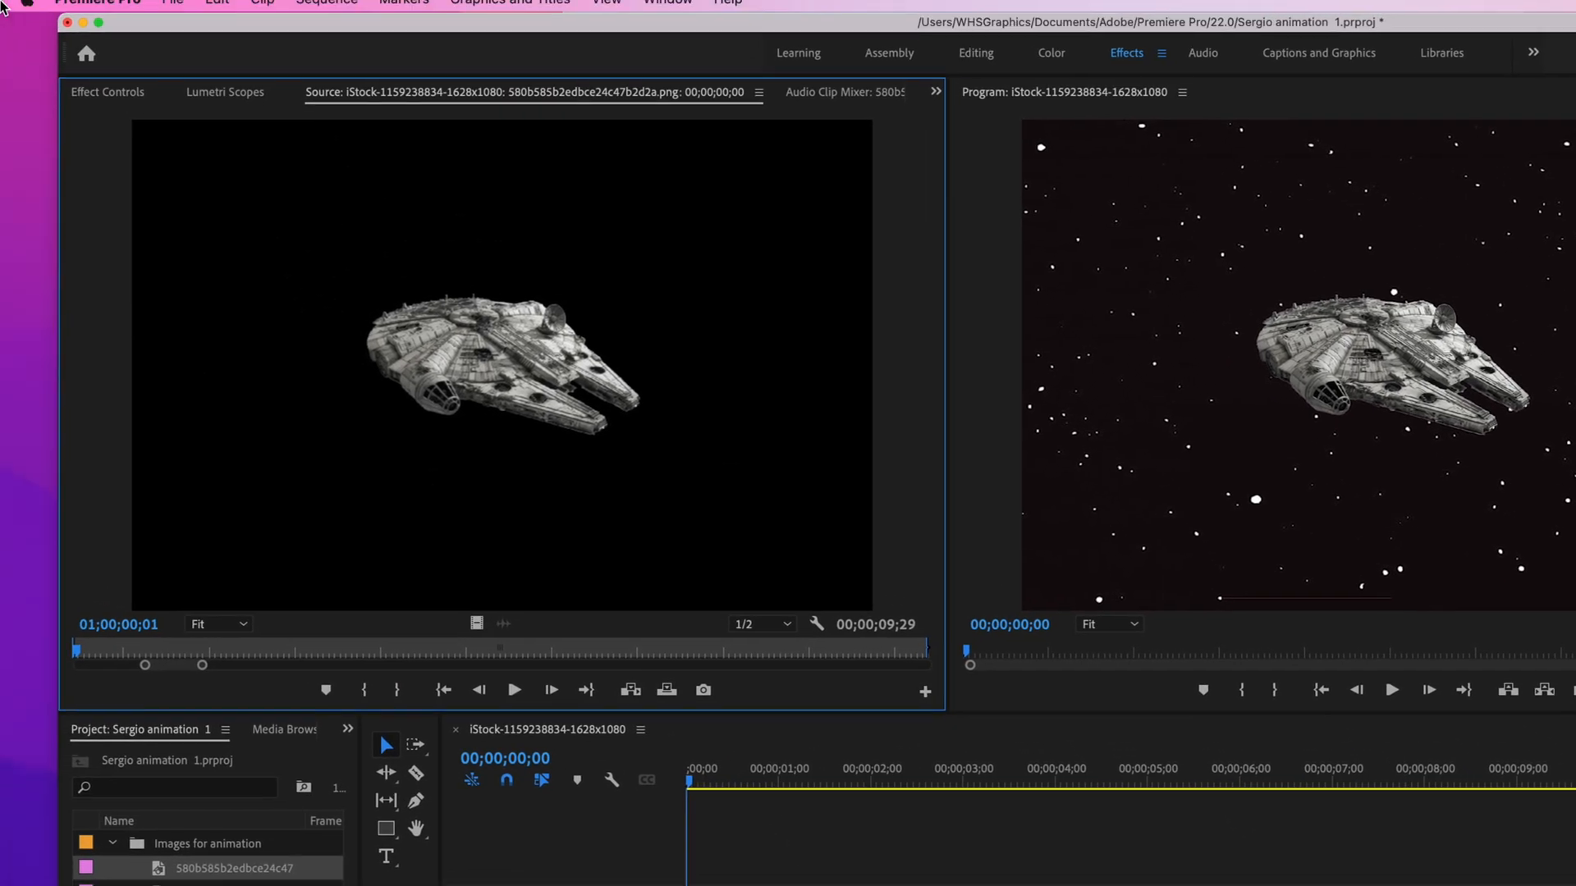
pyautogui.click(93, 93)
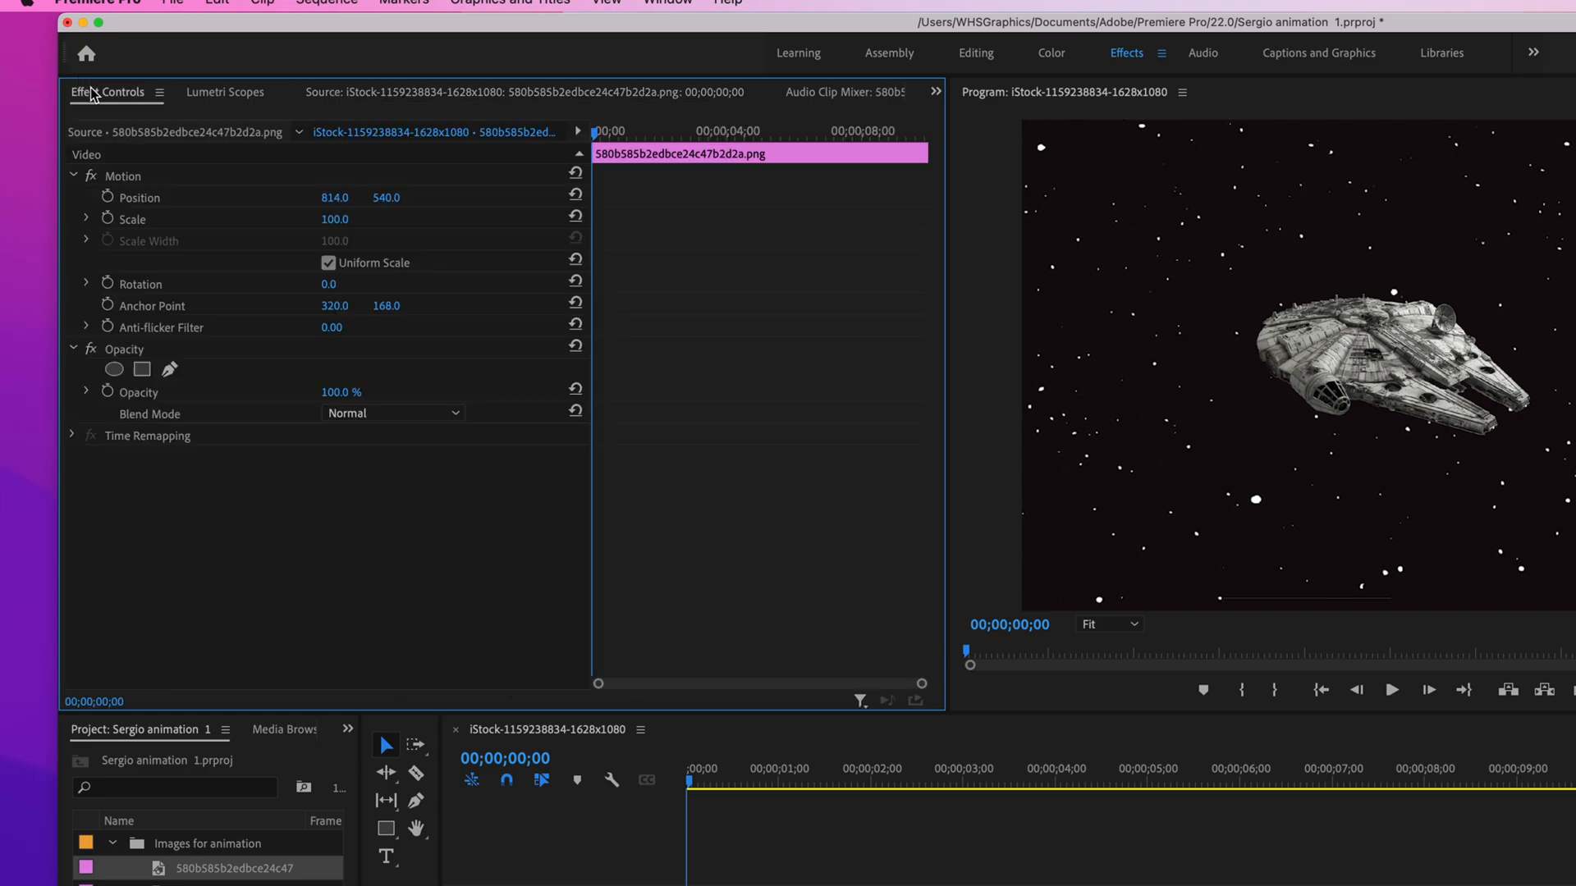
pyautogui.click(108, 197)
pyautogui.click(108, 219)
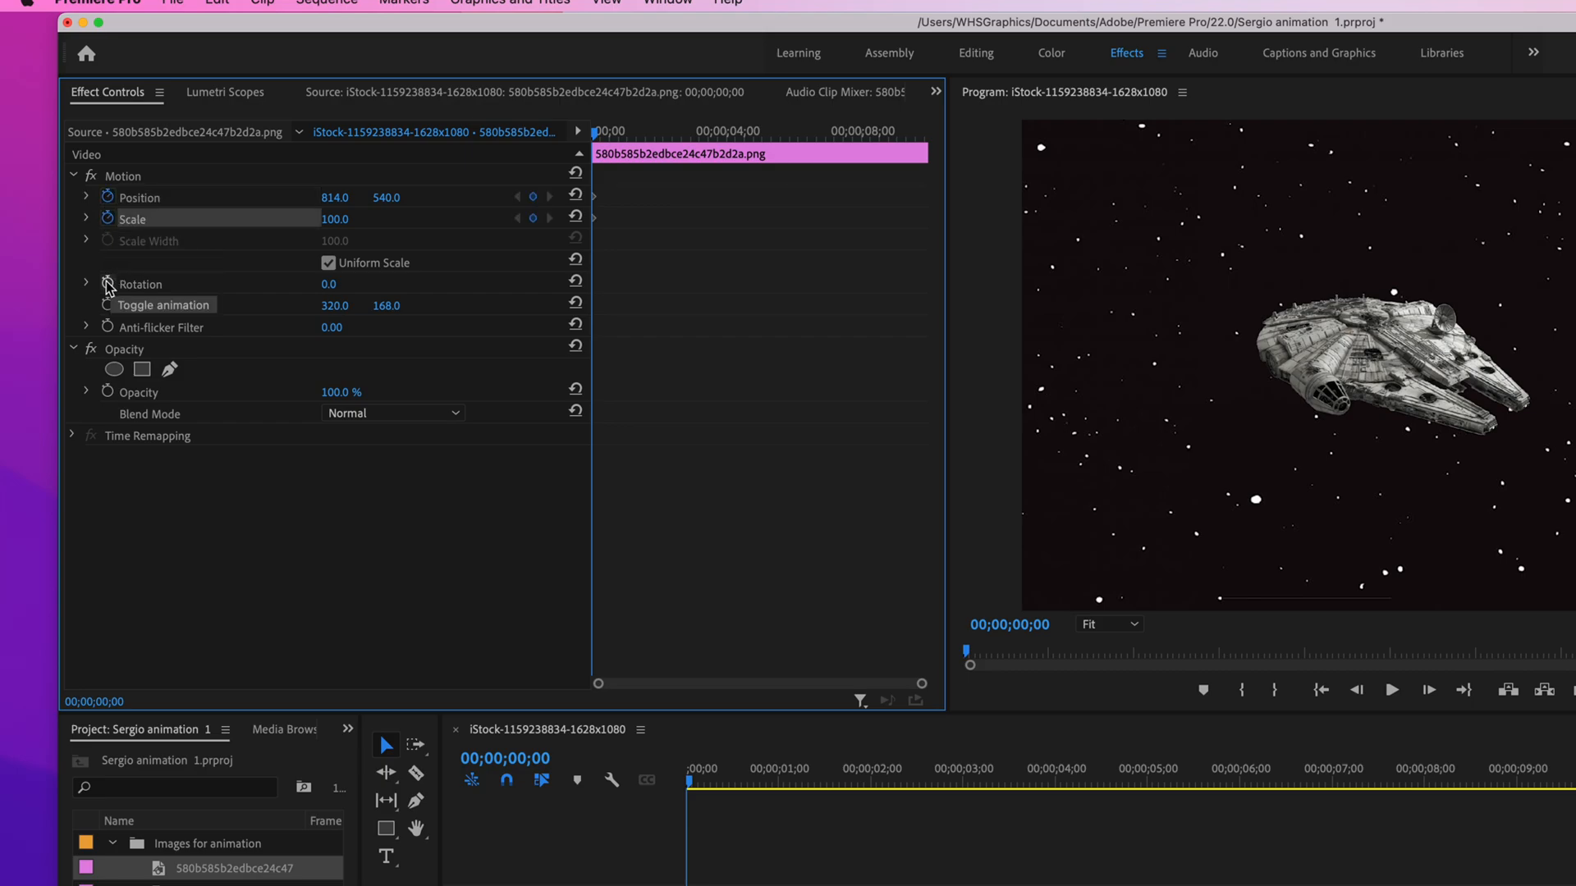
pyautogui.click(107, 284)
pyautogui.click(86, 284)
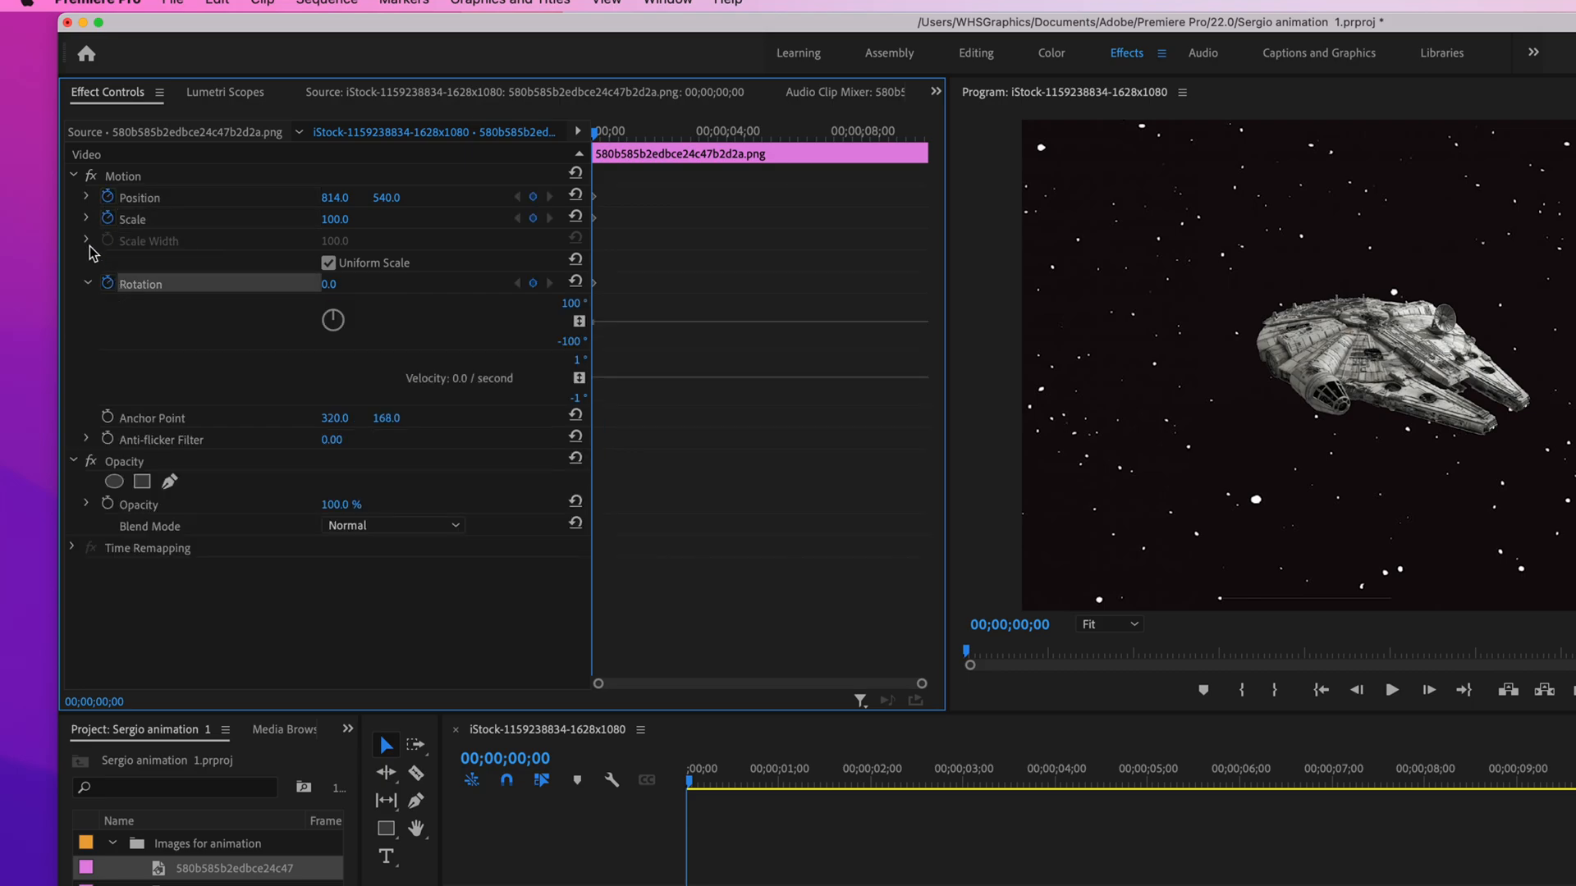
pyautogui.click(86, 220)
pyautogui.click(86, 197)
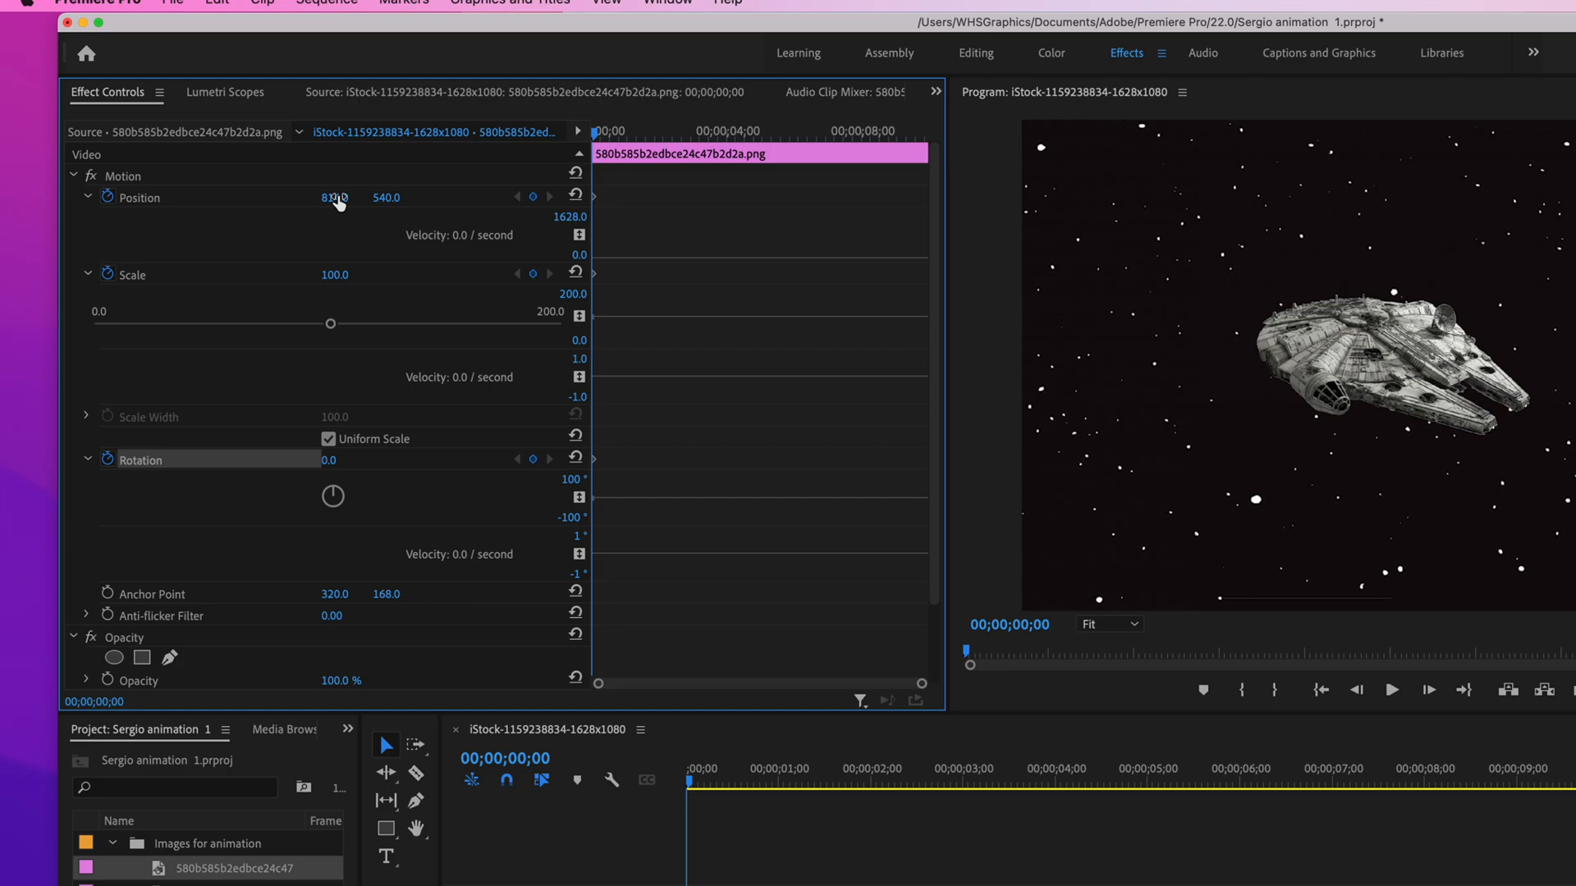
# Move the spaceship completely outside the left edge of the frame at the start, at Position about -310.8, 238.2
pyautogui.moveTo(334, 197); pyautogui.dragTo(461, 219)
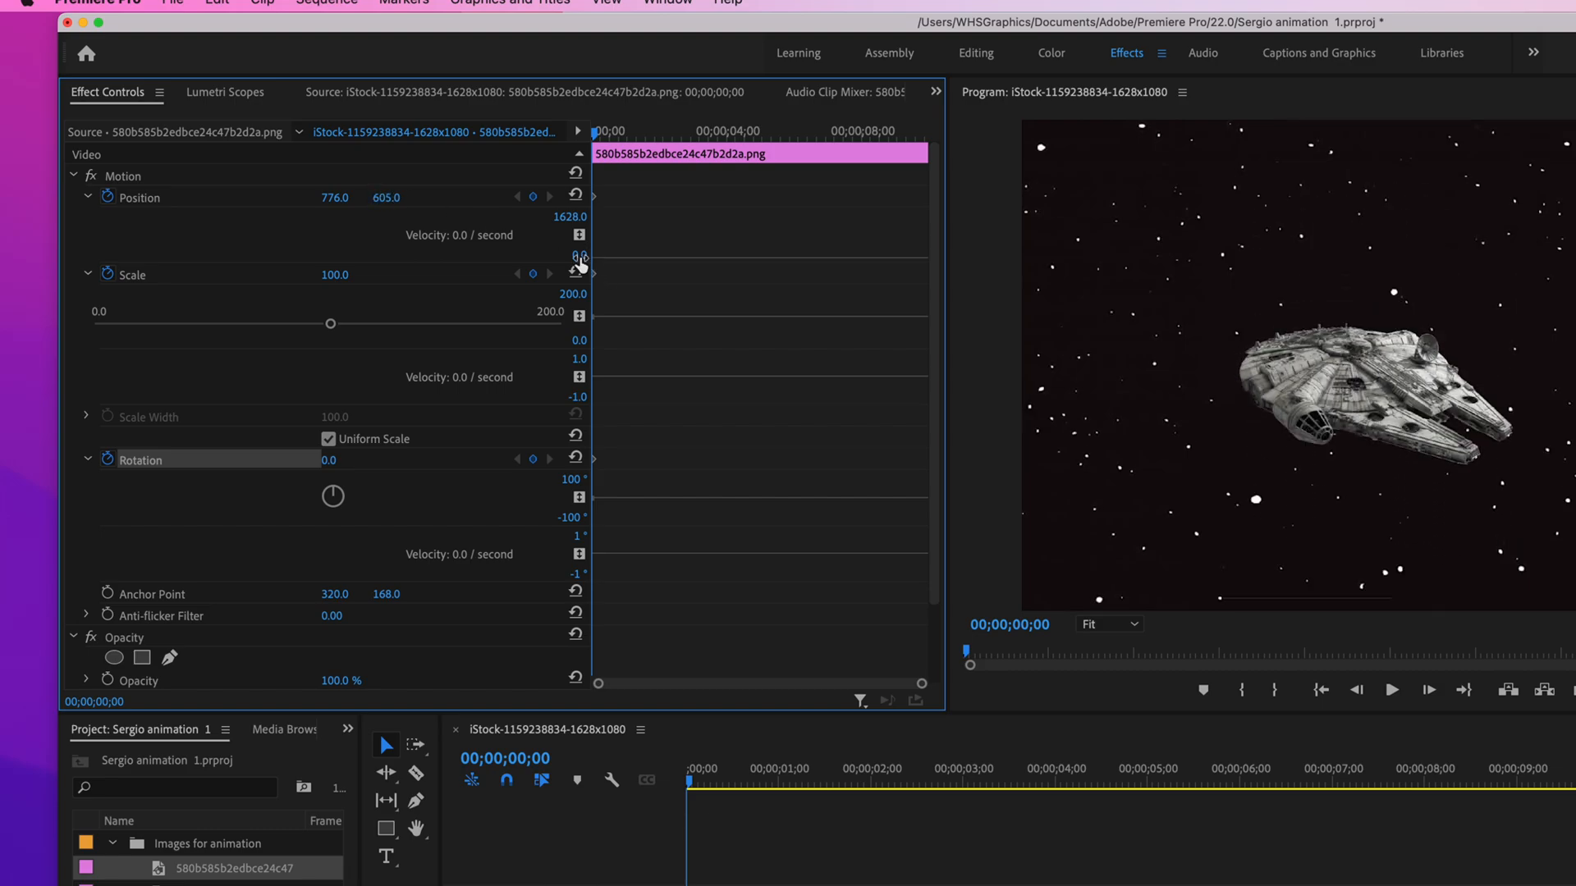
pyautogui.click(1347, 380)
pyautogui.moveTo(1349, 370); pyautogui.dragTo(948, 205)
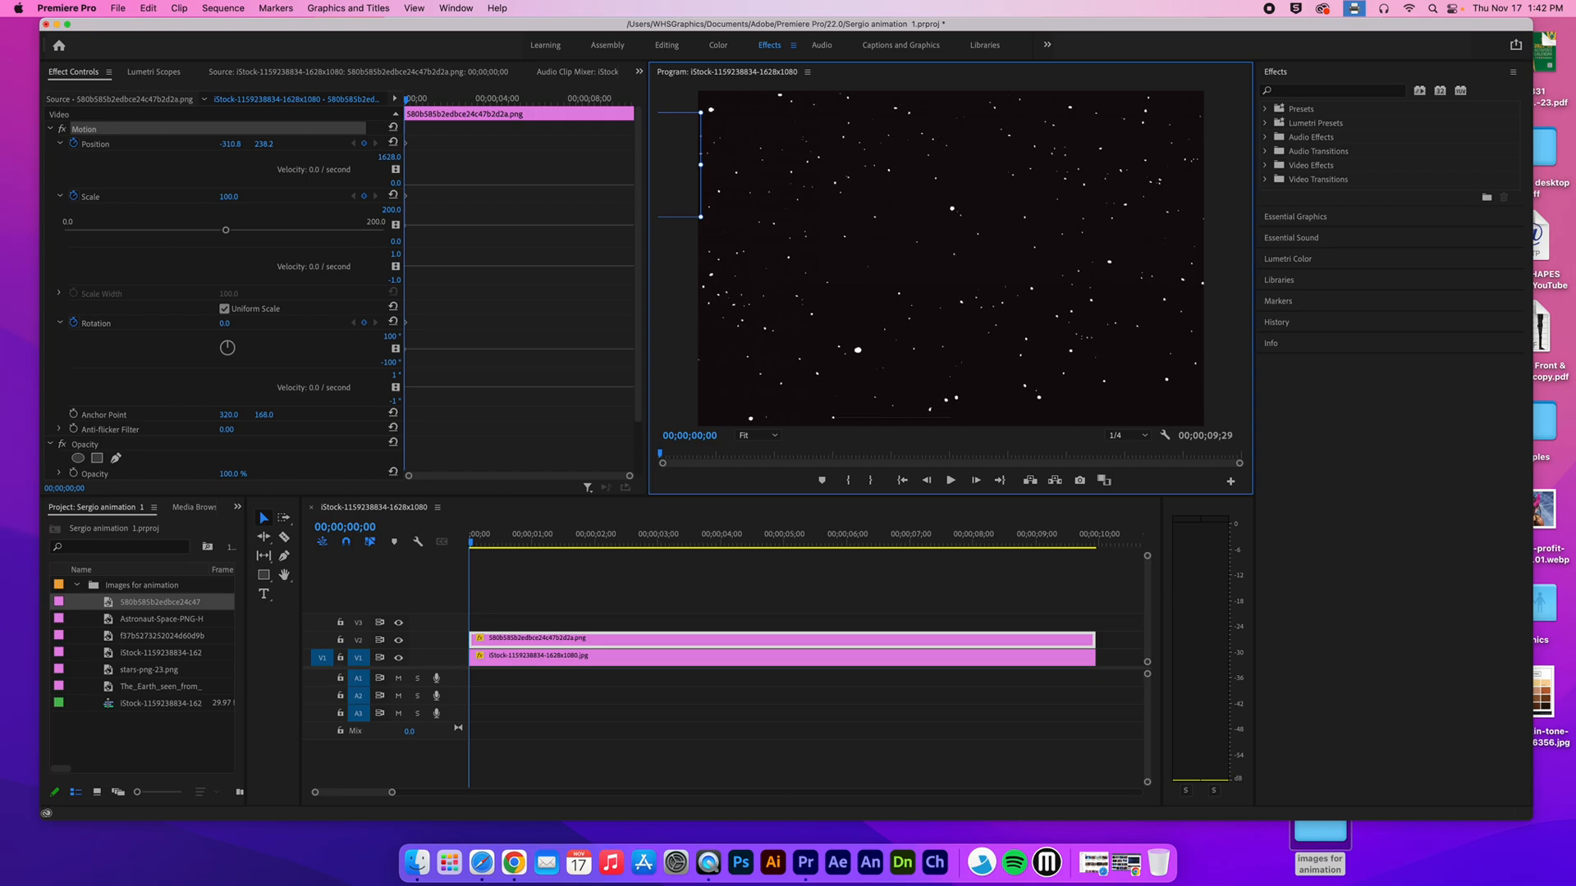
# At 00;00;05;00, move the spaceship near the frame's center at Position about 803.2, 571.0, enlarge its Scale to about 176.3, and preview from the start
pyautogui.moveTo(730, 539); pyautogui.dragTo(781, 538)
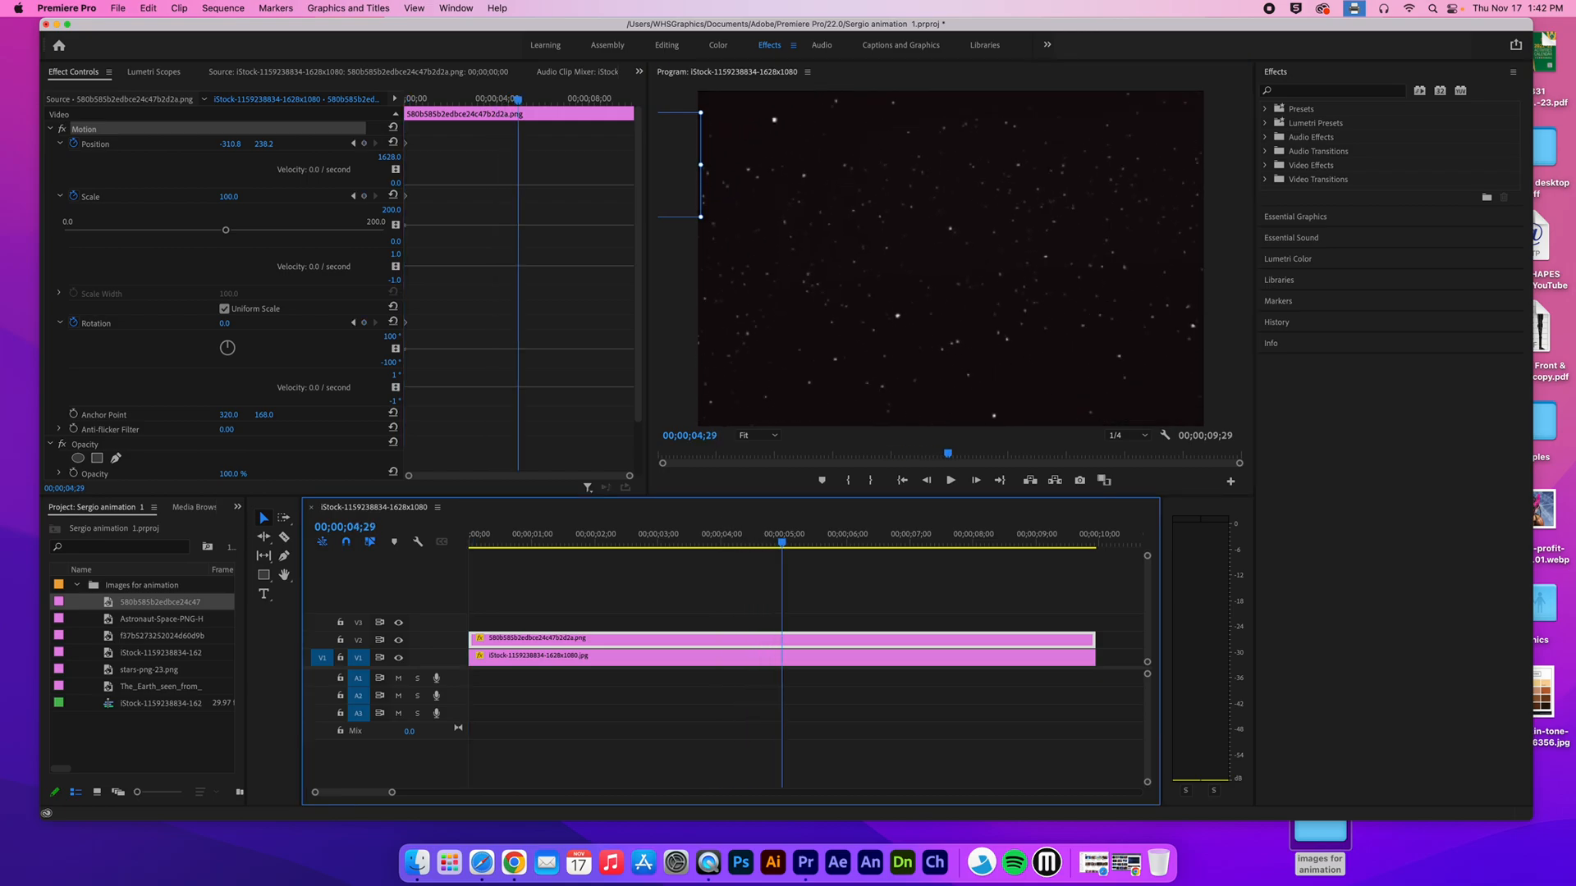
pyautogui.press('Right')
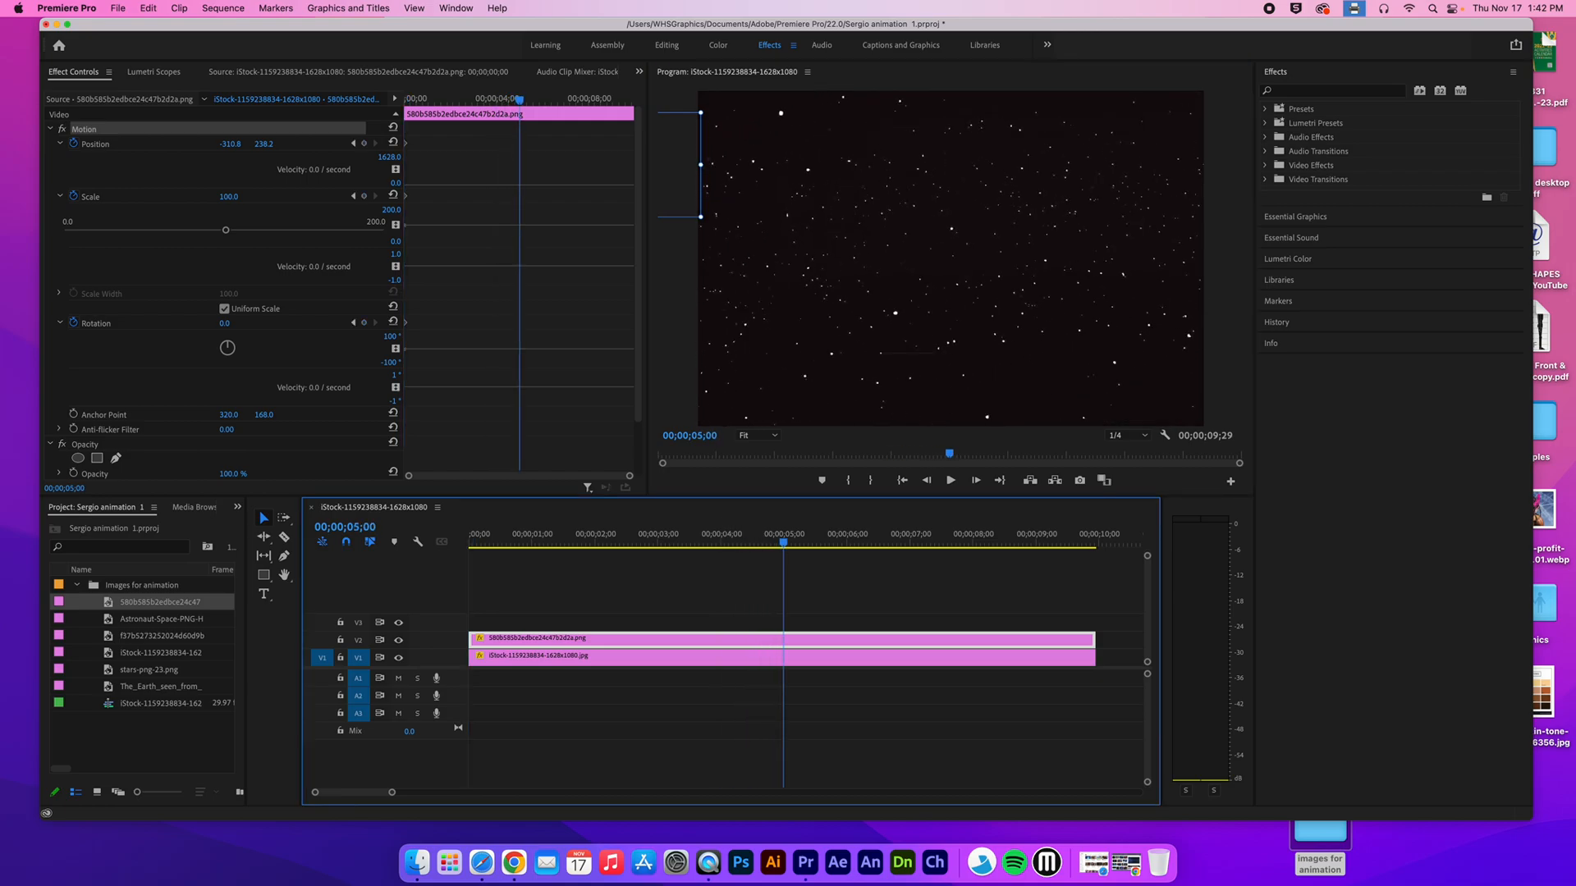
pyautogui.moveTo(677, 170); pyautogui.dragTo(1022, 275)
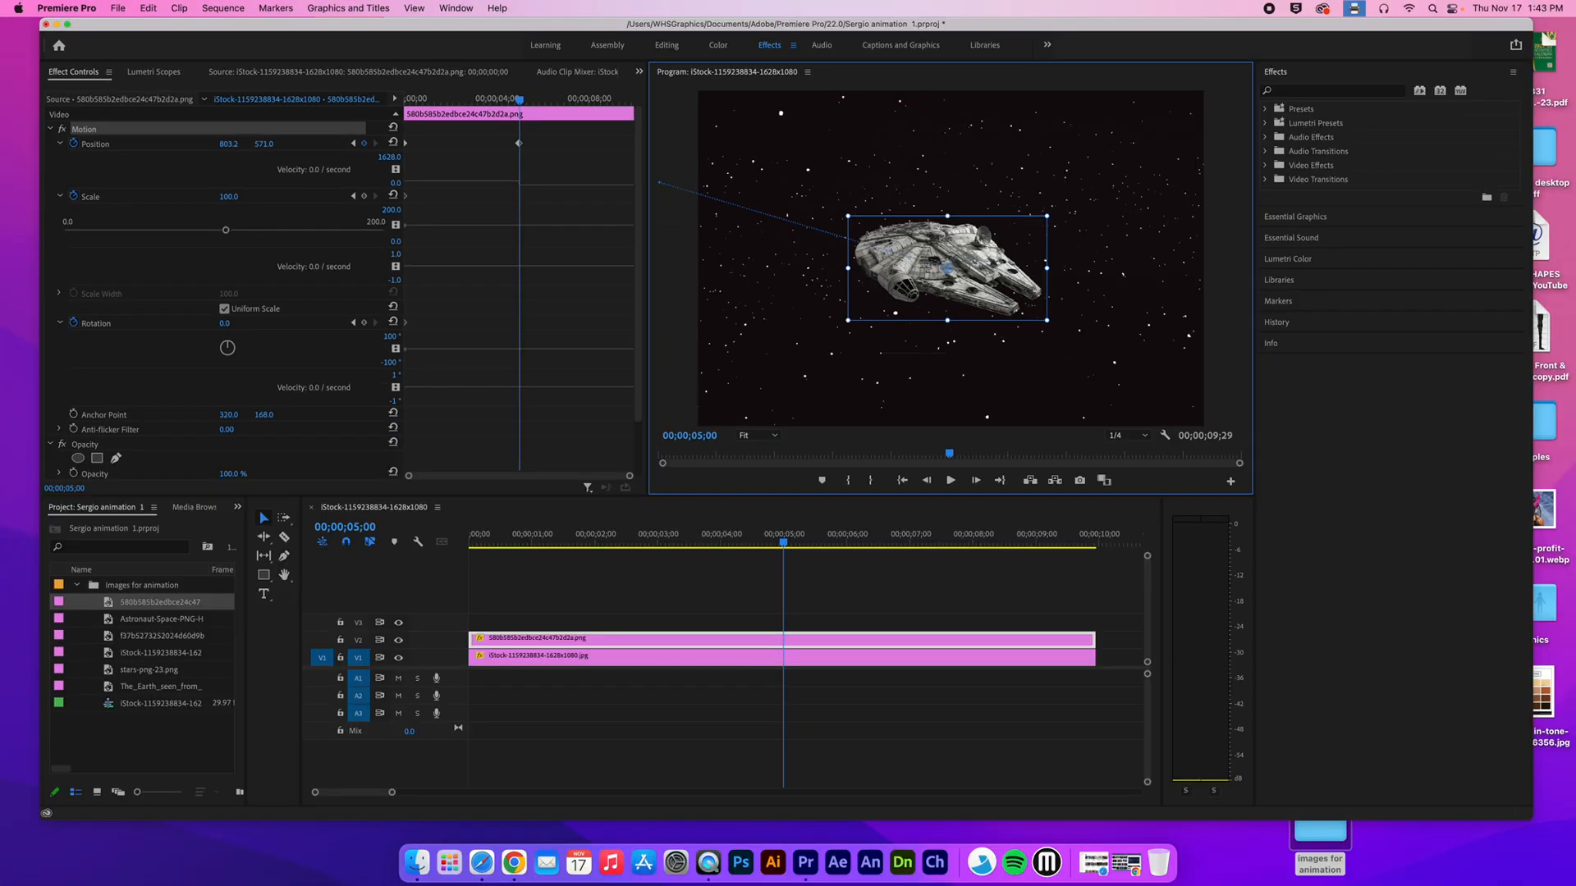
pyautogui.moveTo(226, 230); pyautogui.dragTo(346, 230)
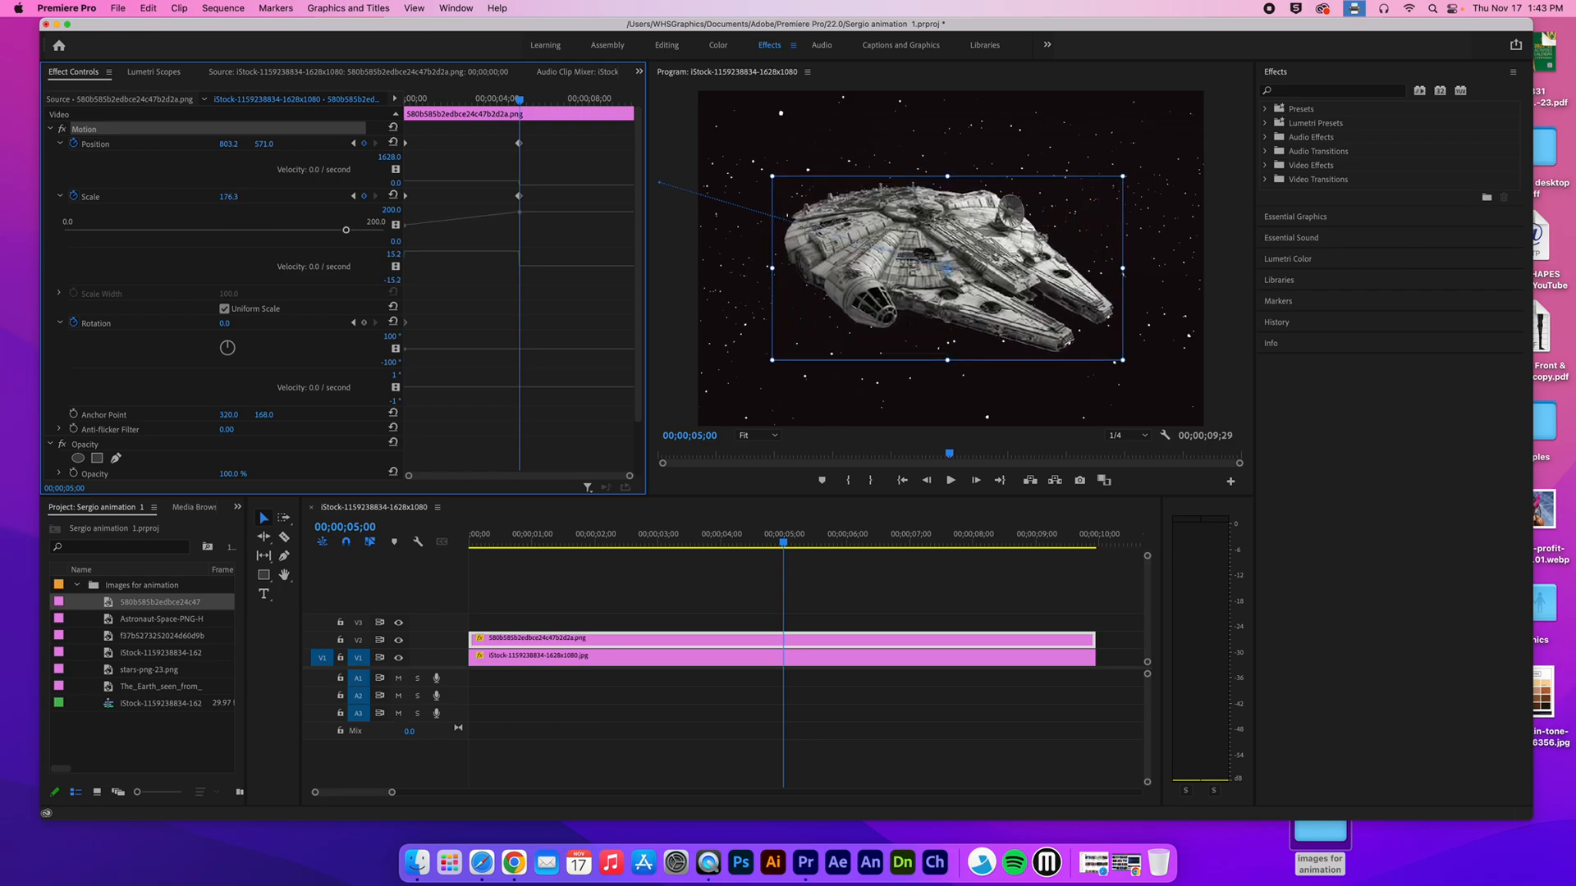
pyautogui.moveTo(785, 535); pyautogui.dragTo(470, 535)
pyautogui.press('space')
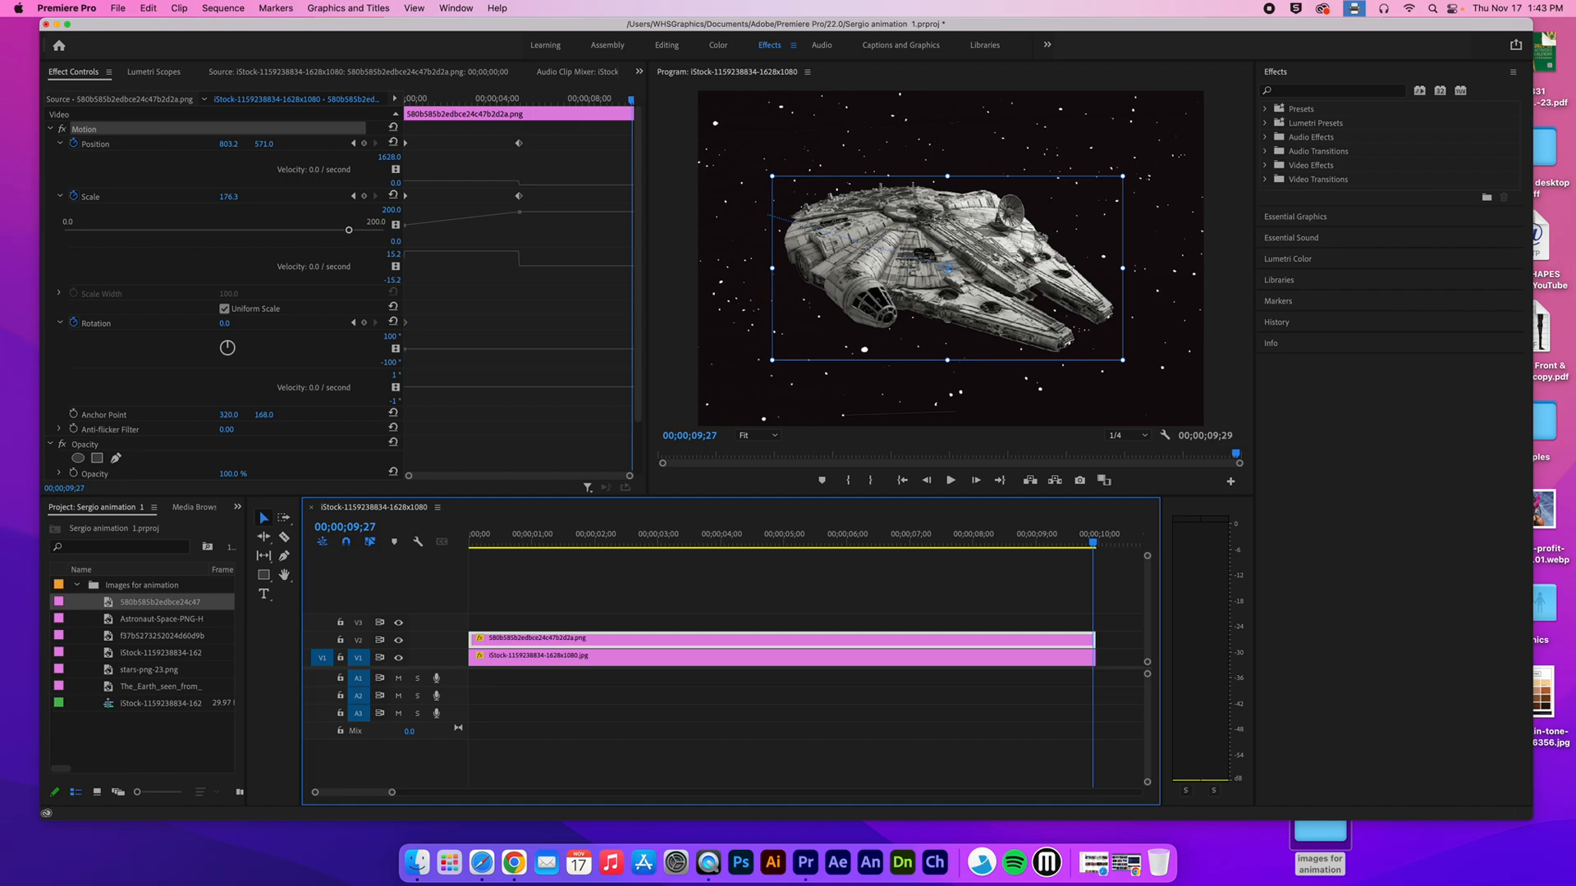
# At 00;00;09;27, rotate the spaceship to about -46.9°, move it beyond the frame's upper-right corner at Position about 2127.8, -94.6, and preview the flight
pyautogui.moveTo(1131, 364); pyautogui.dragTo(1141, 200)
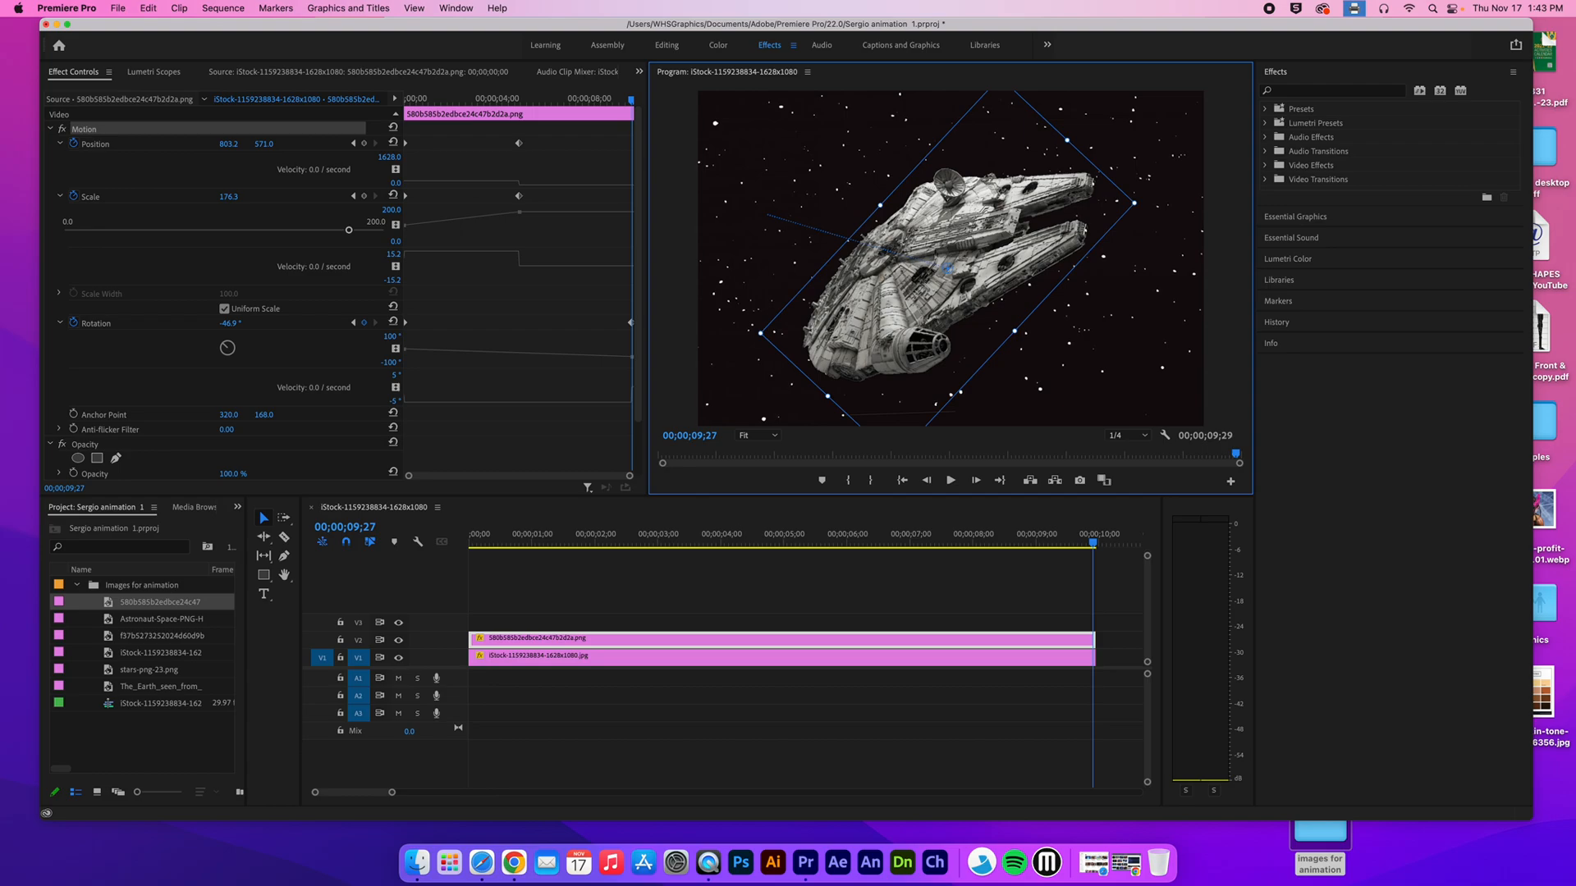
pyautogui.moveTo(948, 268); pyautogui.dragTo(1359, 60)
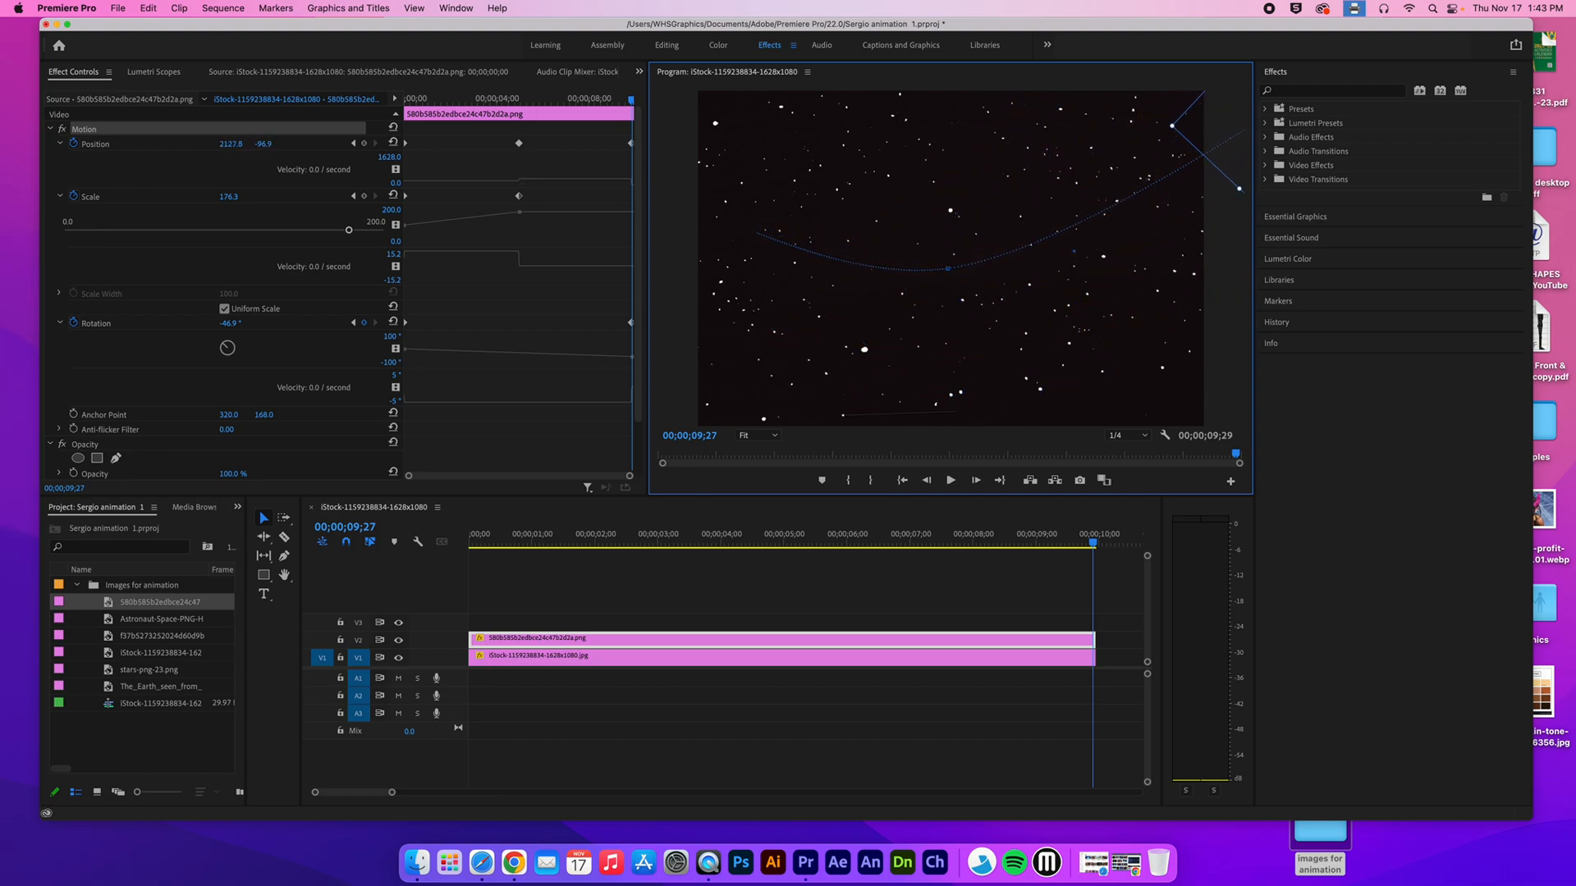
pyautogui.moveTo(914, 533); pyautogui.dragTo(470, 538)
pyautogui.press('space')
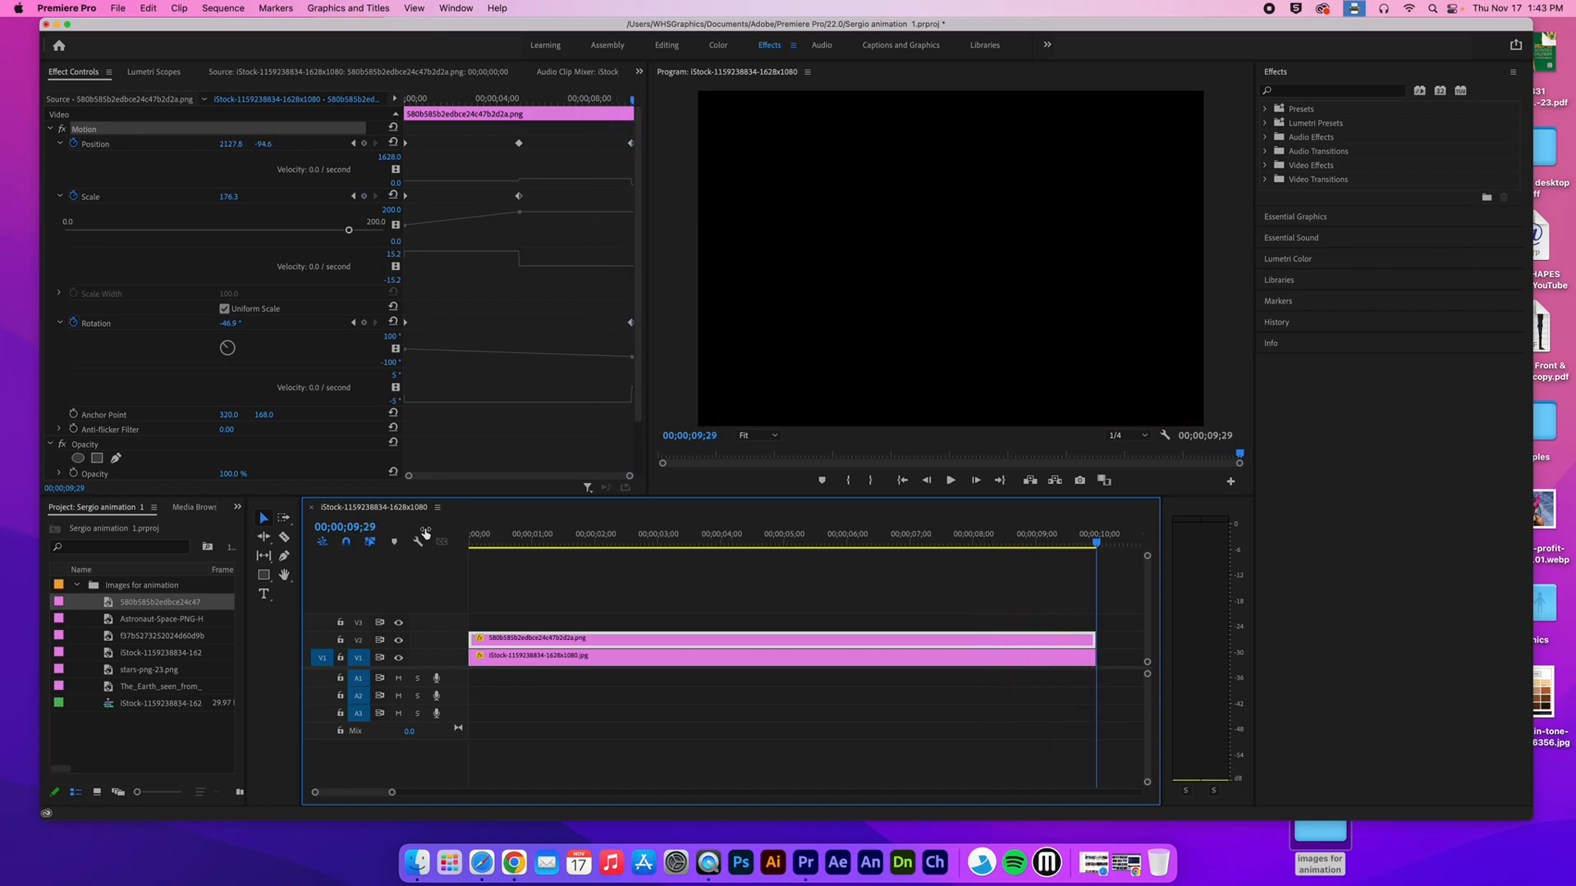
pyautogui.press('space')
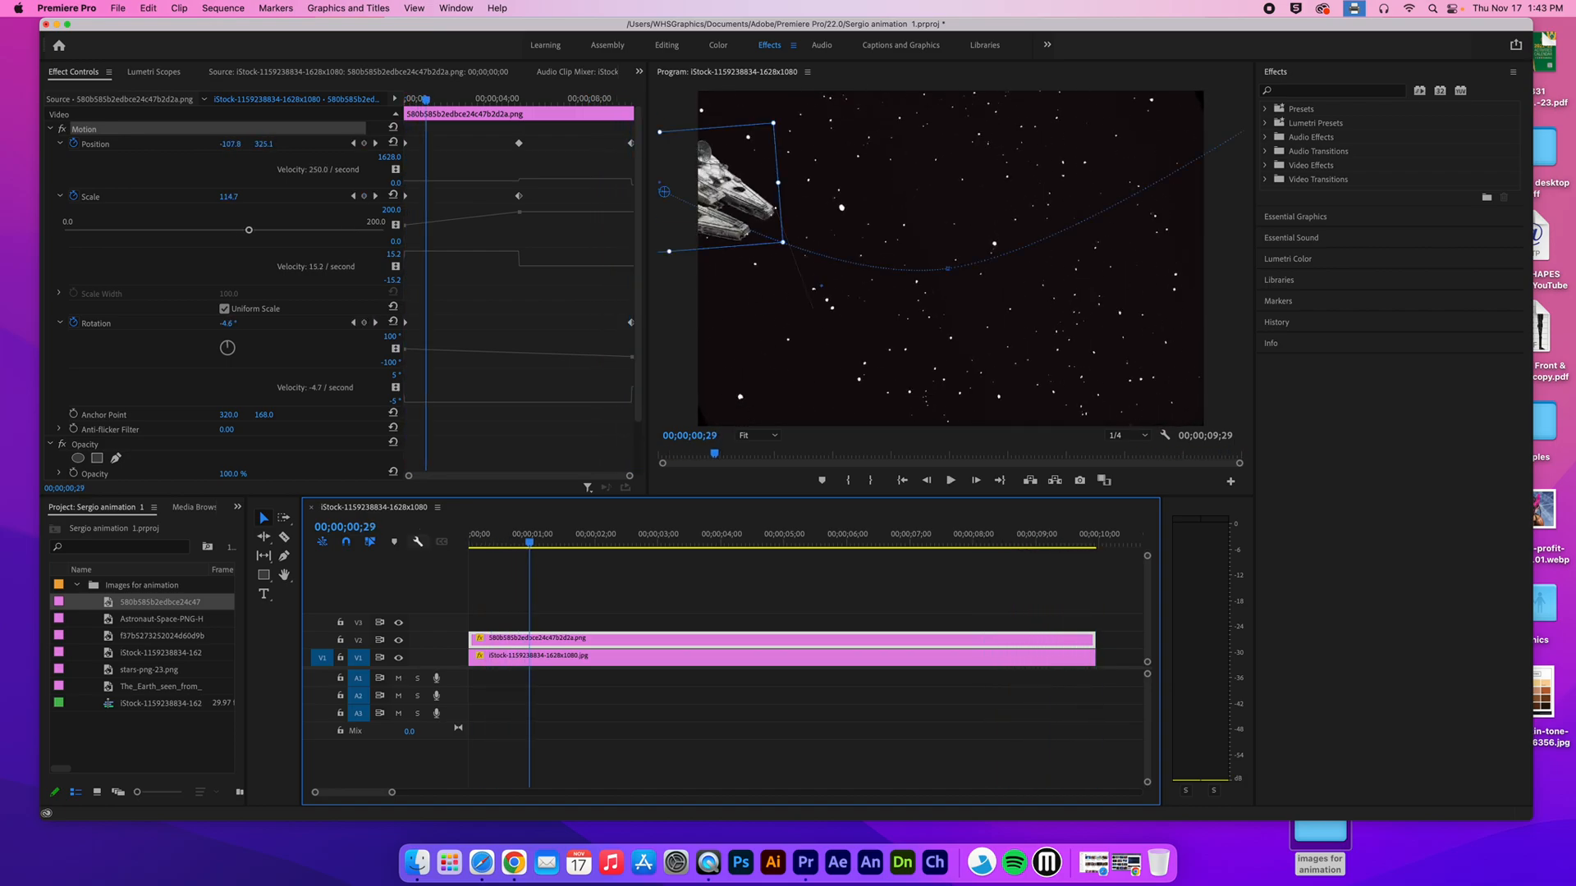
# Open the Astronaut-Space-PNG image, place it on V3 at the start of the sequence, preview briefly and return the playhead to the start
pyautogui.doubleClick(174, 621)
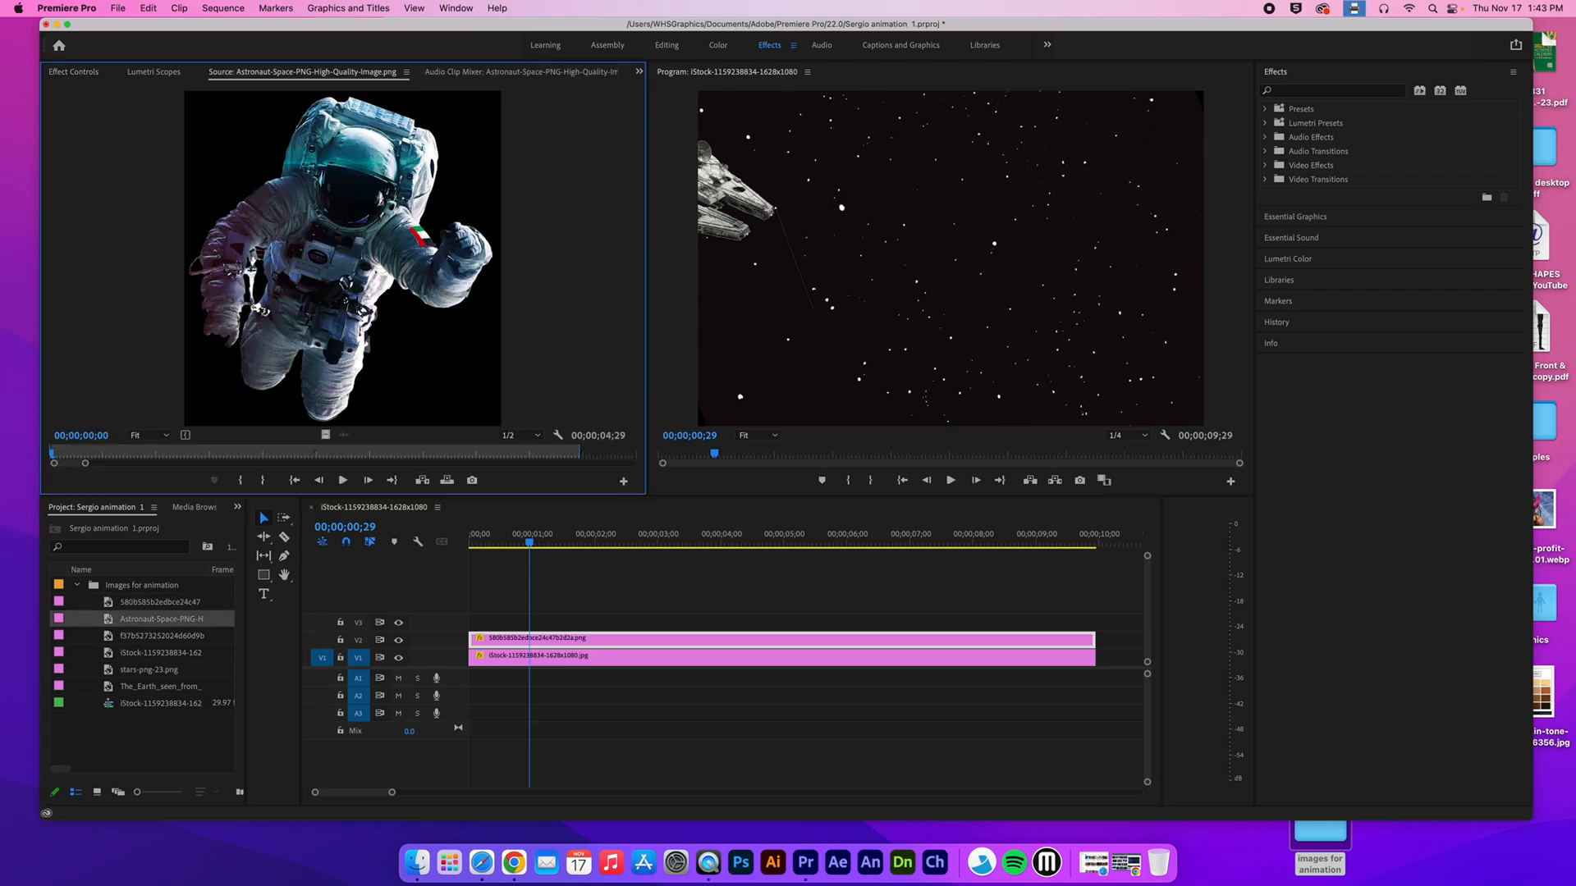
pyautogui.moveTo(343, 258); pyautogui.dragTo(469, 622)
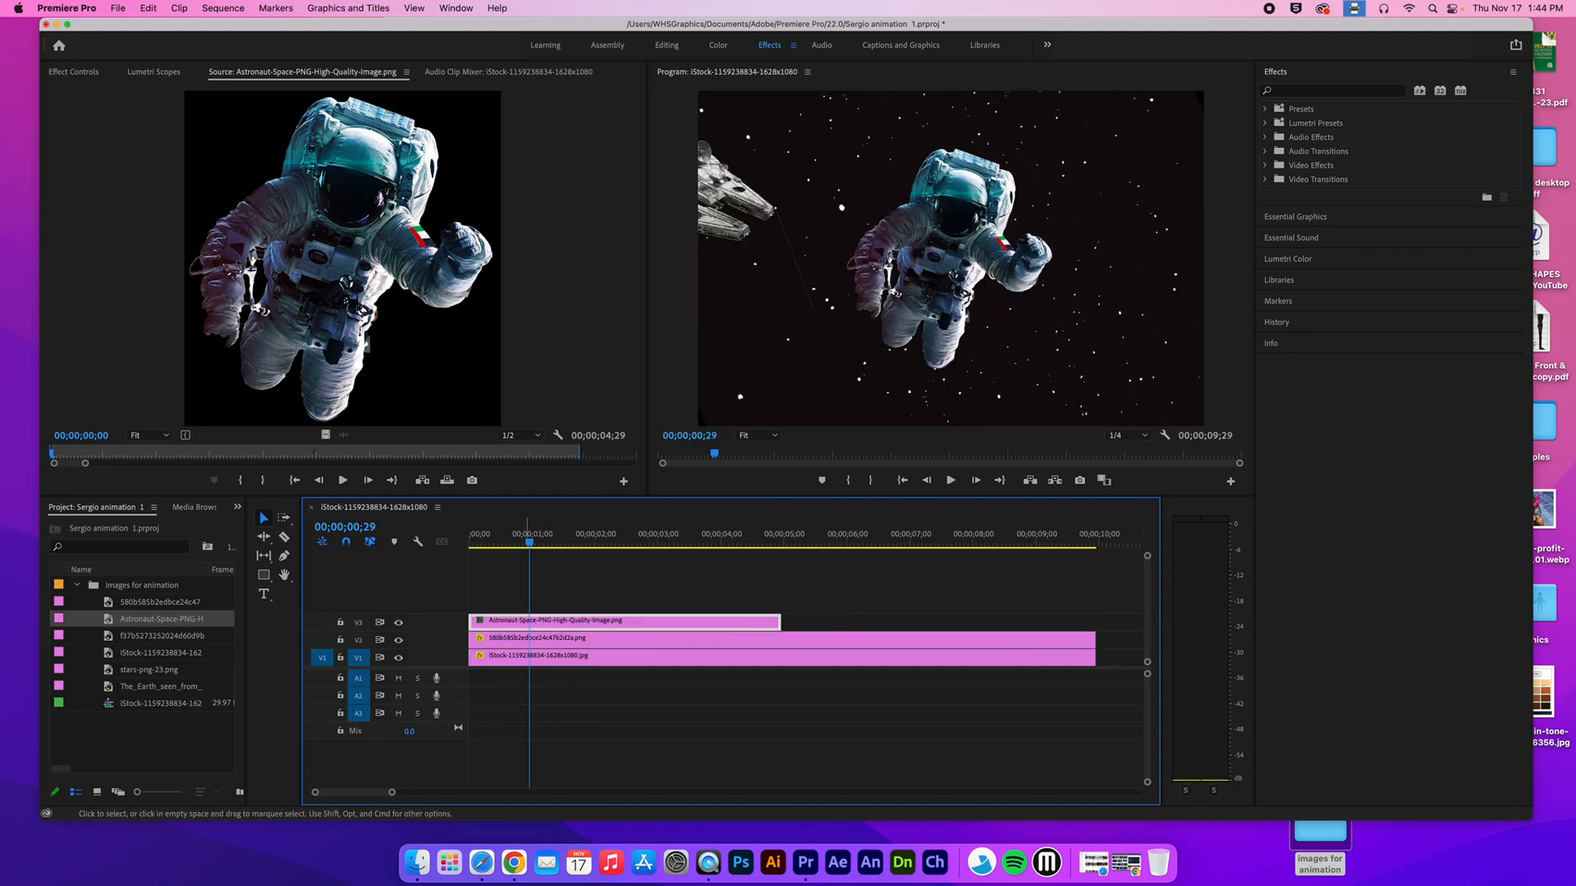
pyautogui.press('space')
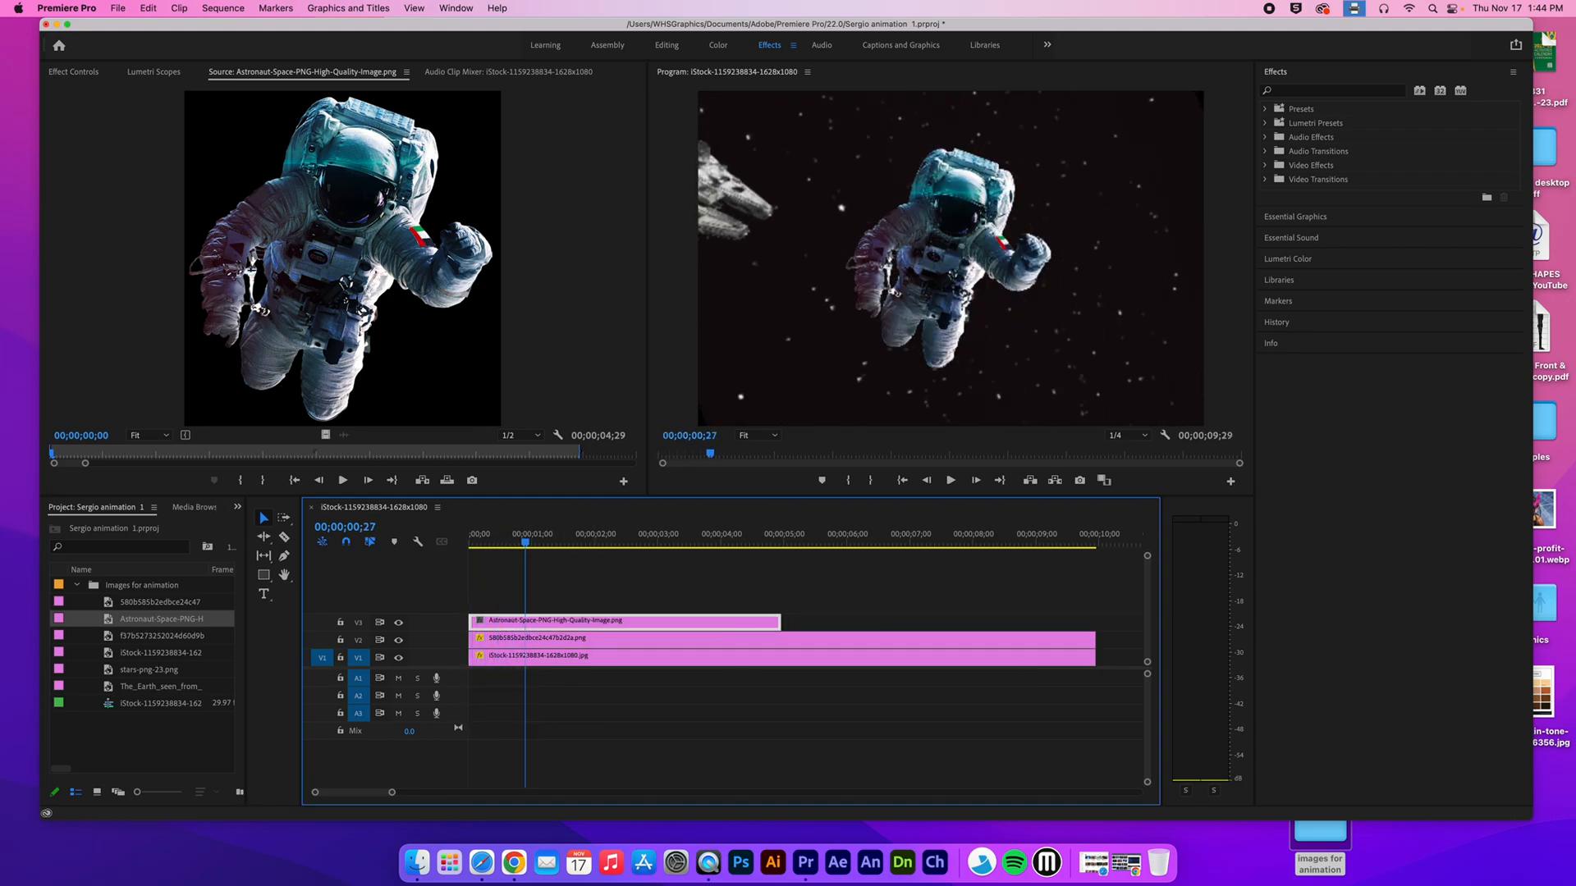
pyautogui.moveTo(607, 542); pyautogui.dragTo(468, 541)
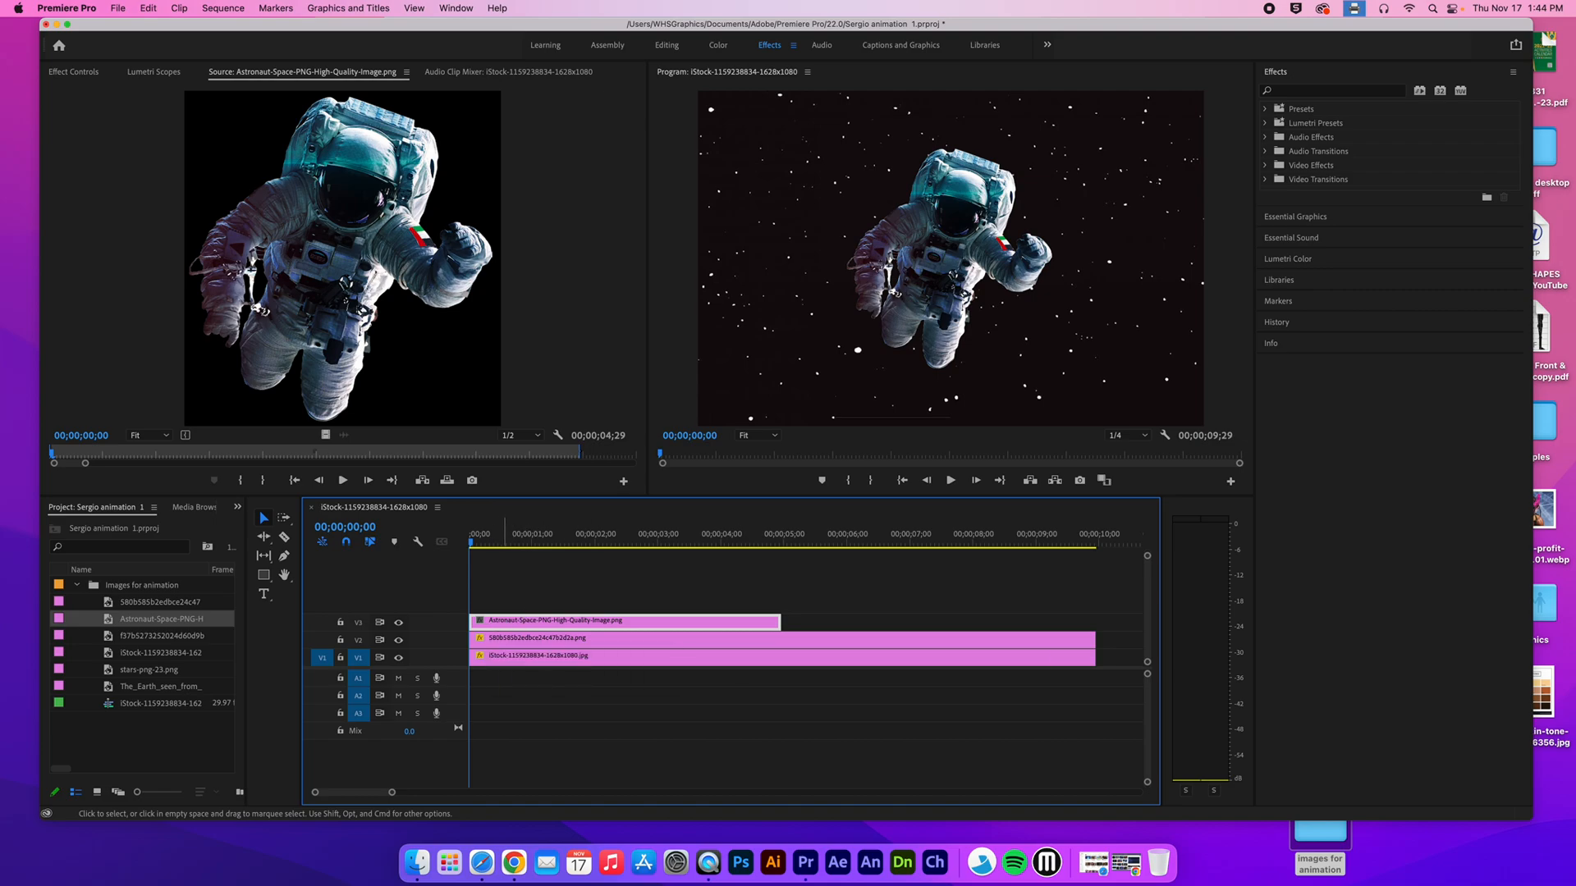
# Open the astronaut clip's effect controls, enable keyframing for Scale at the start, and set it to 200
pyautogui.doubleClick(492, 621)
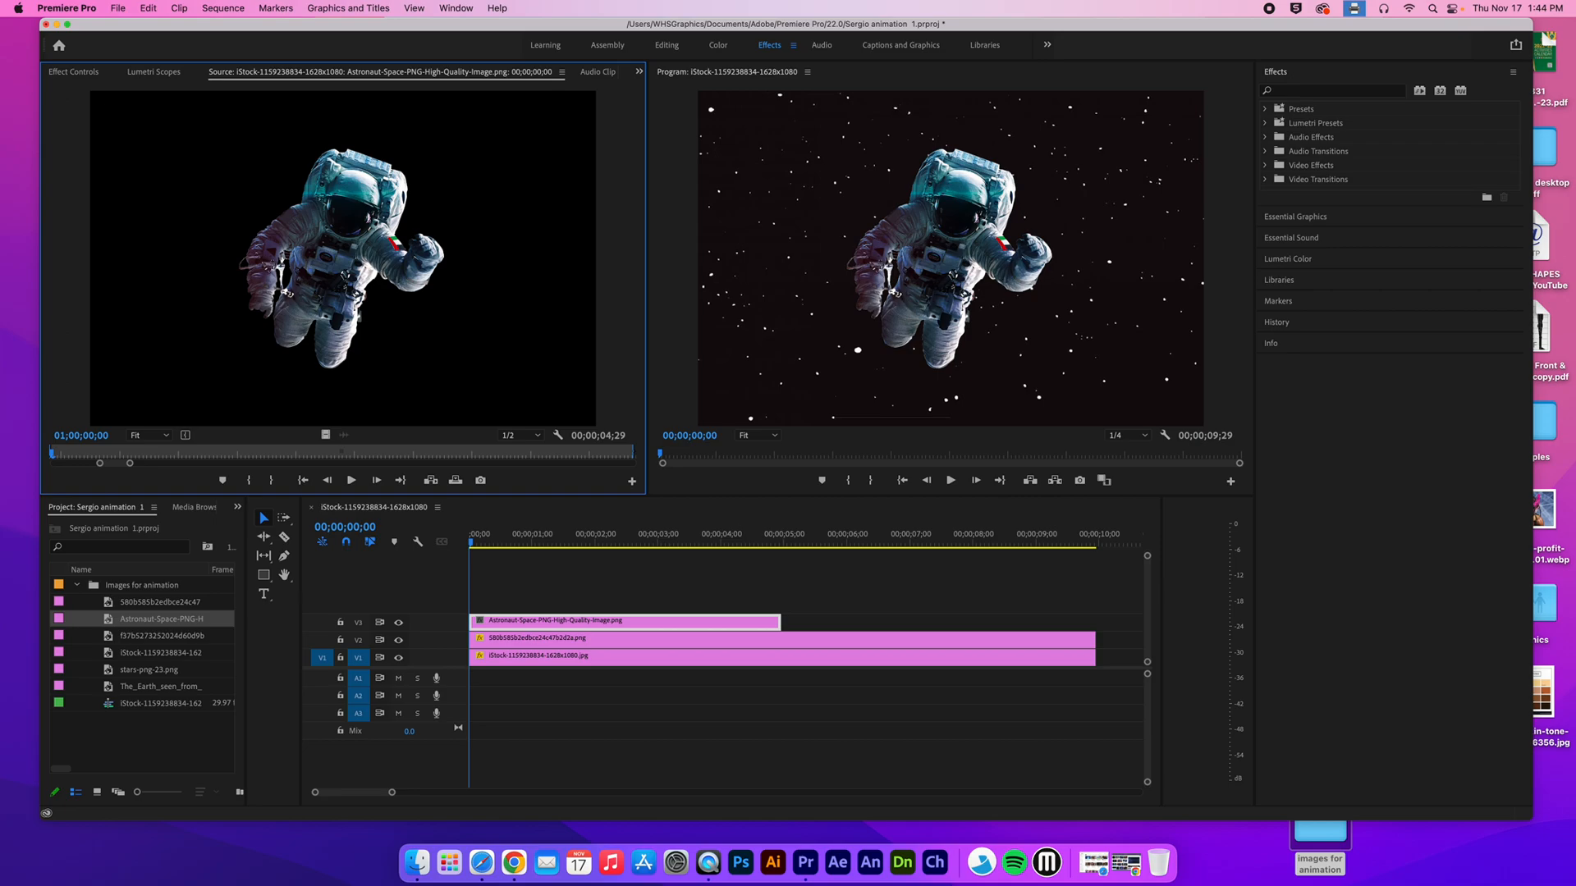
pyautogui.hotkey('shift', '5')
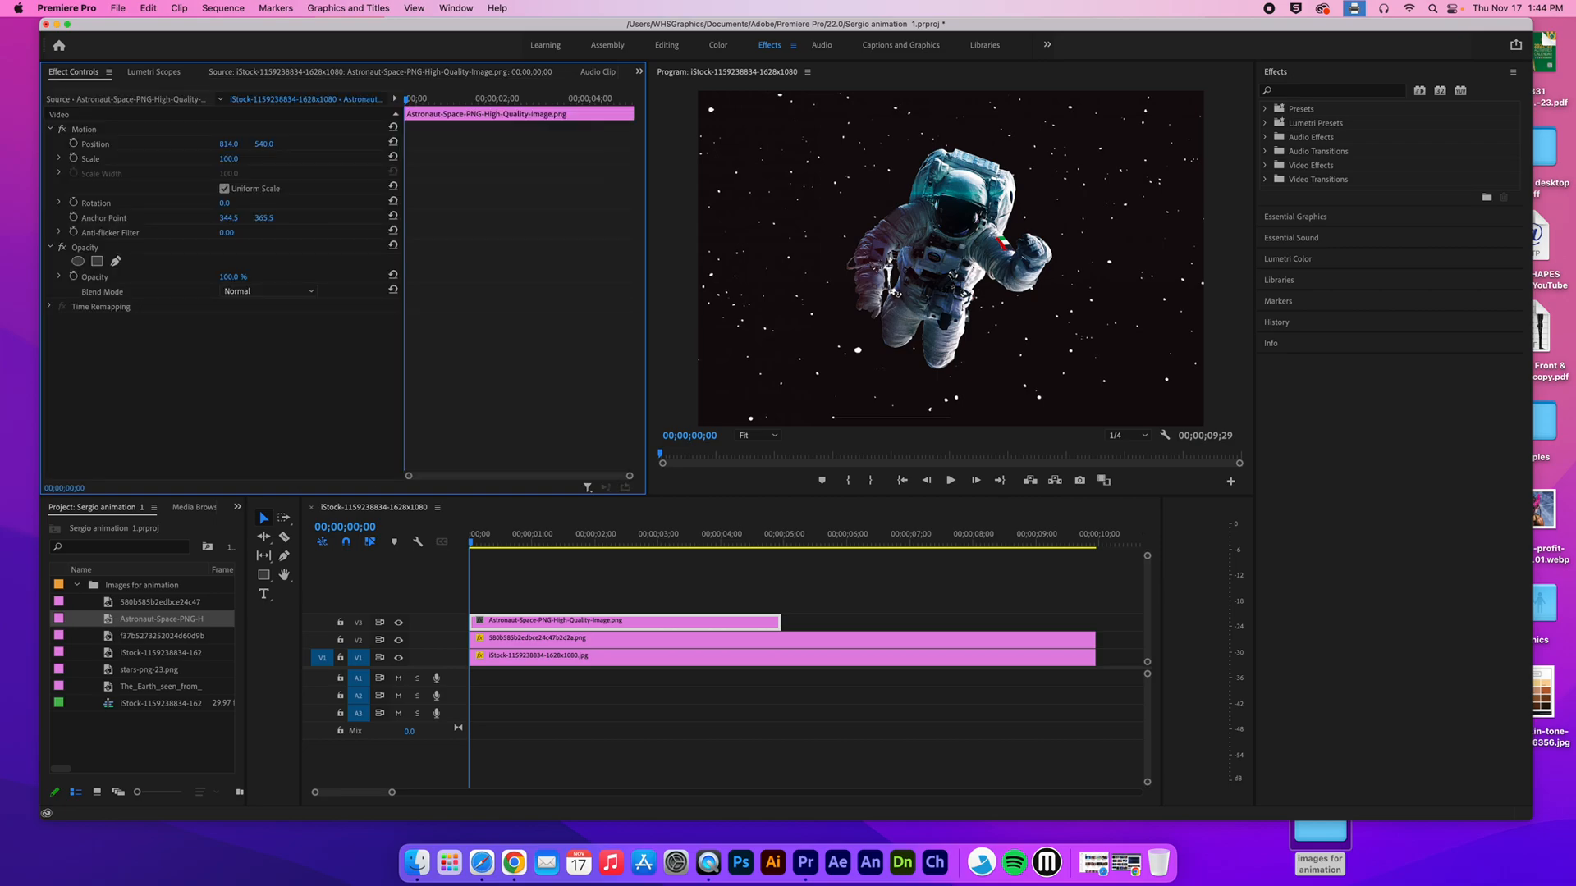
pyautogui.click(73, 159)
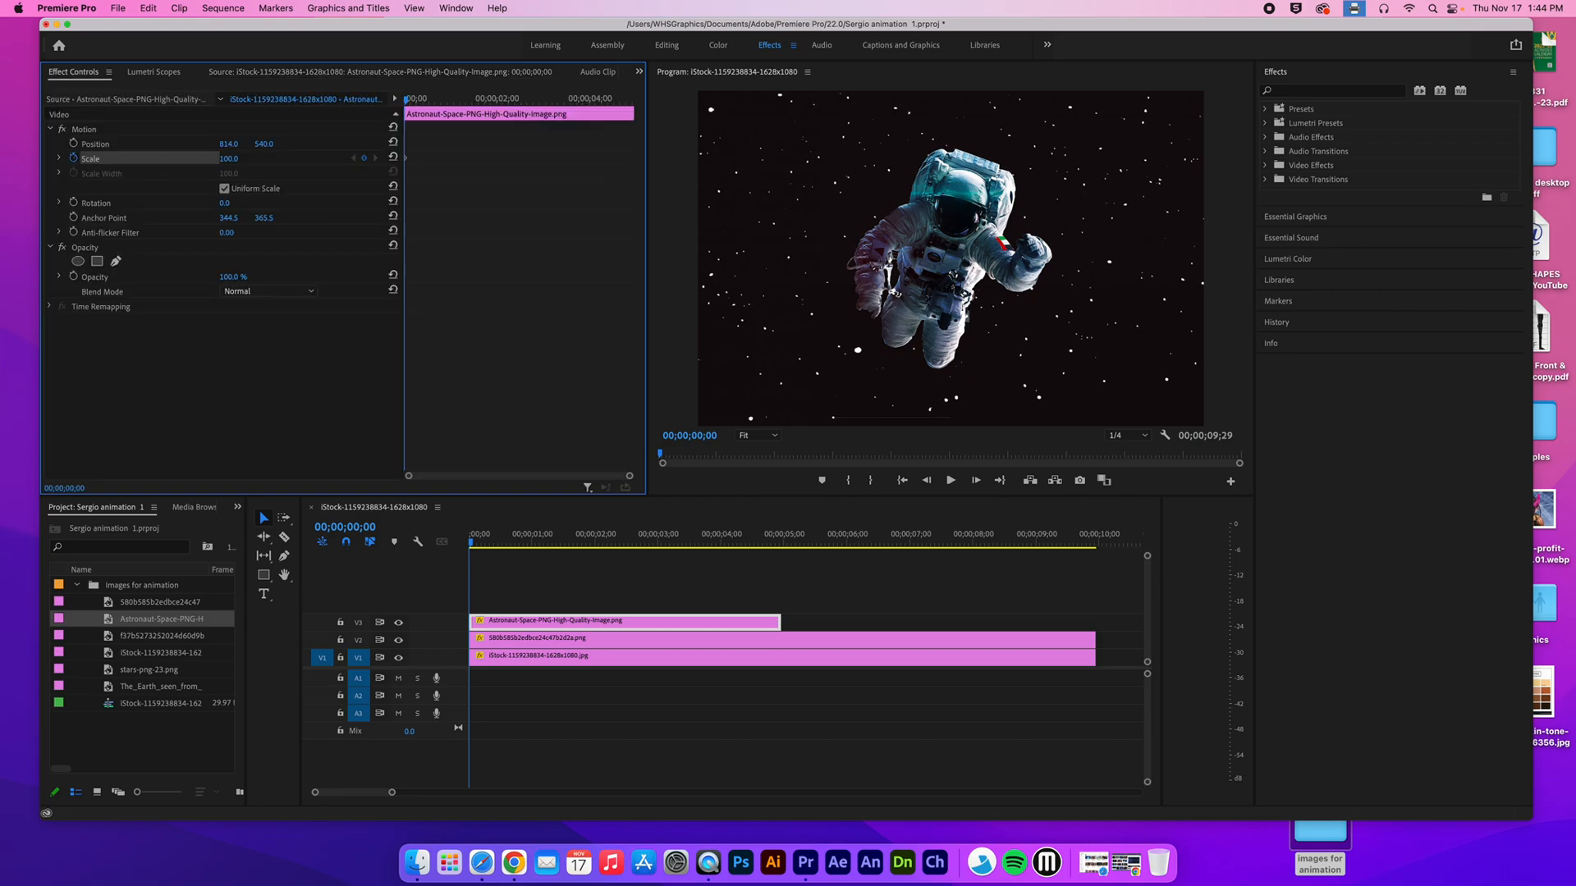
pyautogui.click(59, 158)
pyautogui.moveTo(226, 192); pyautogui.dragTo(384, 192)
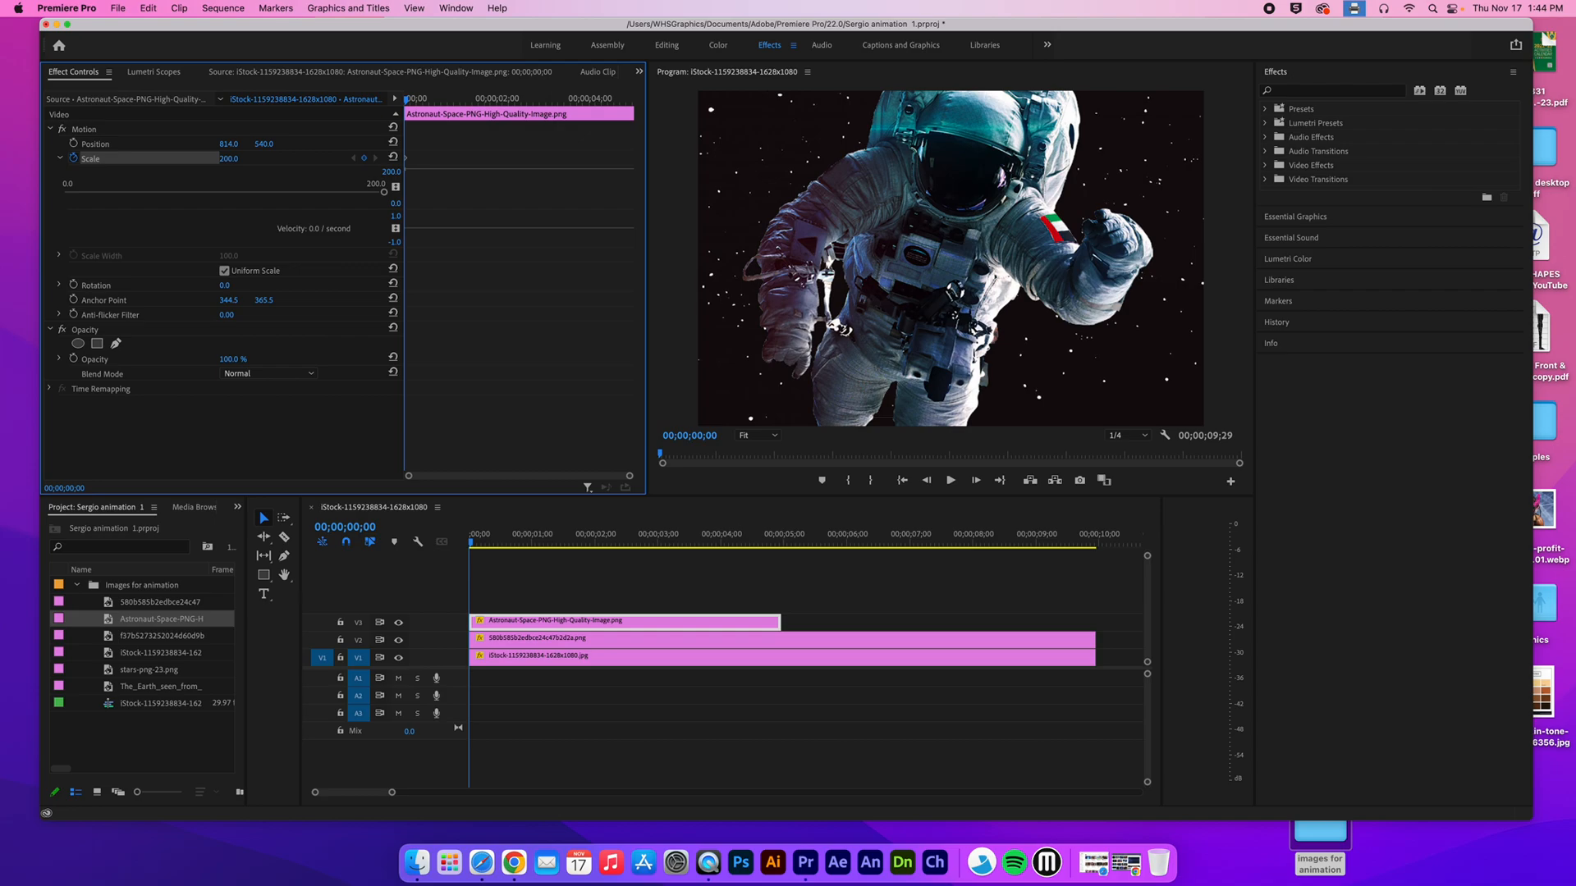
# Display the program monitor at 25% and enlarge the astronaut at the start until its Scale is about 675
pyautogui.doubleClick(950, 258)
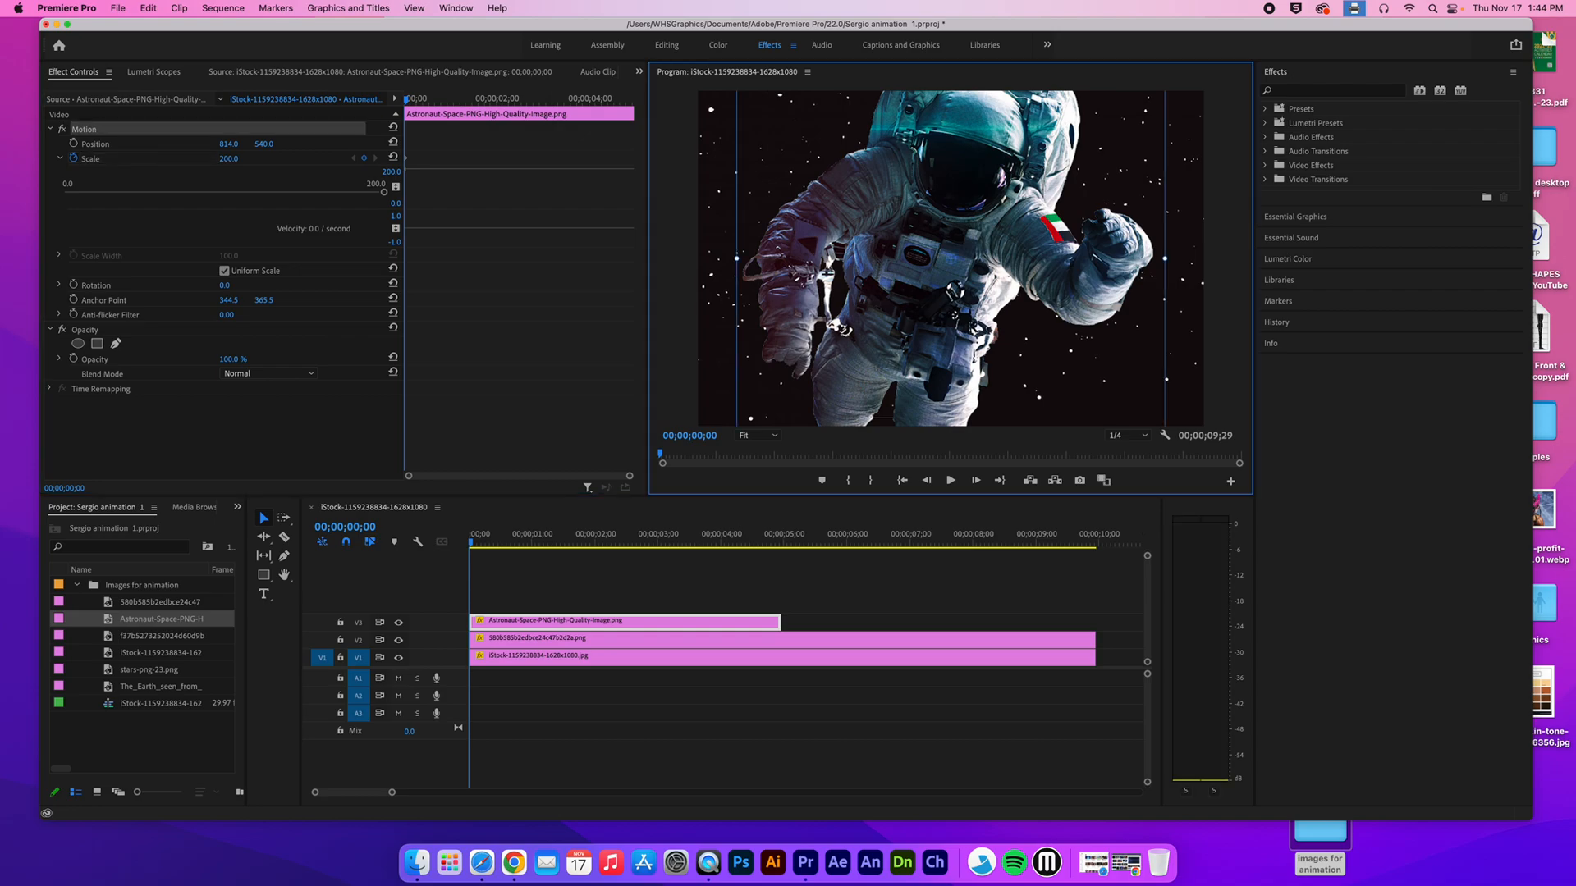
pyautogui.click(757, 435)
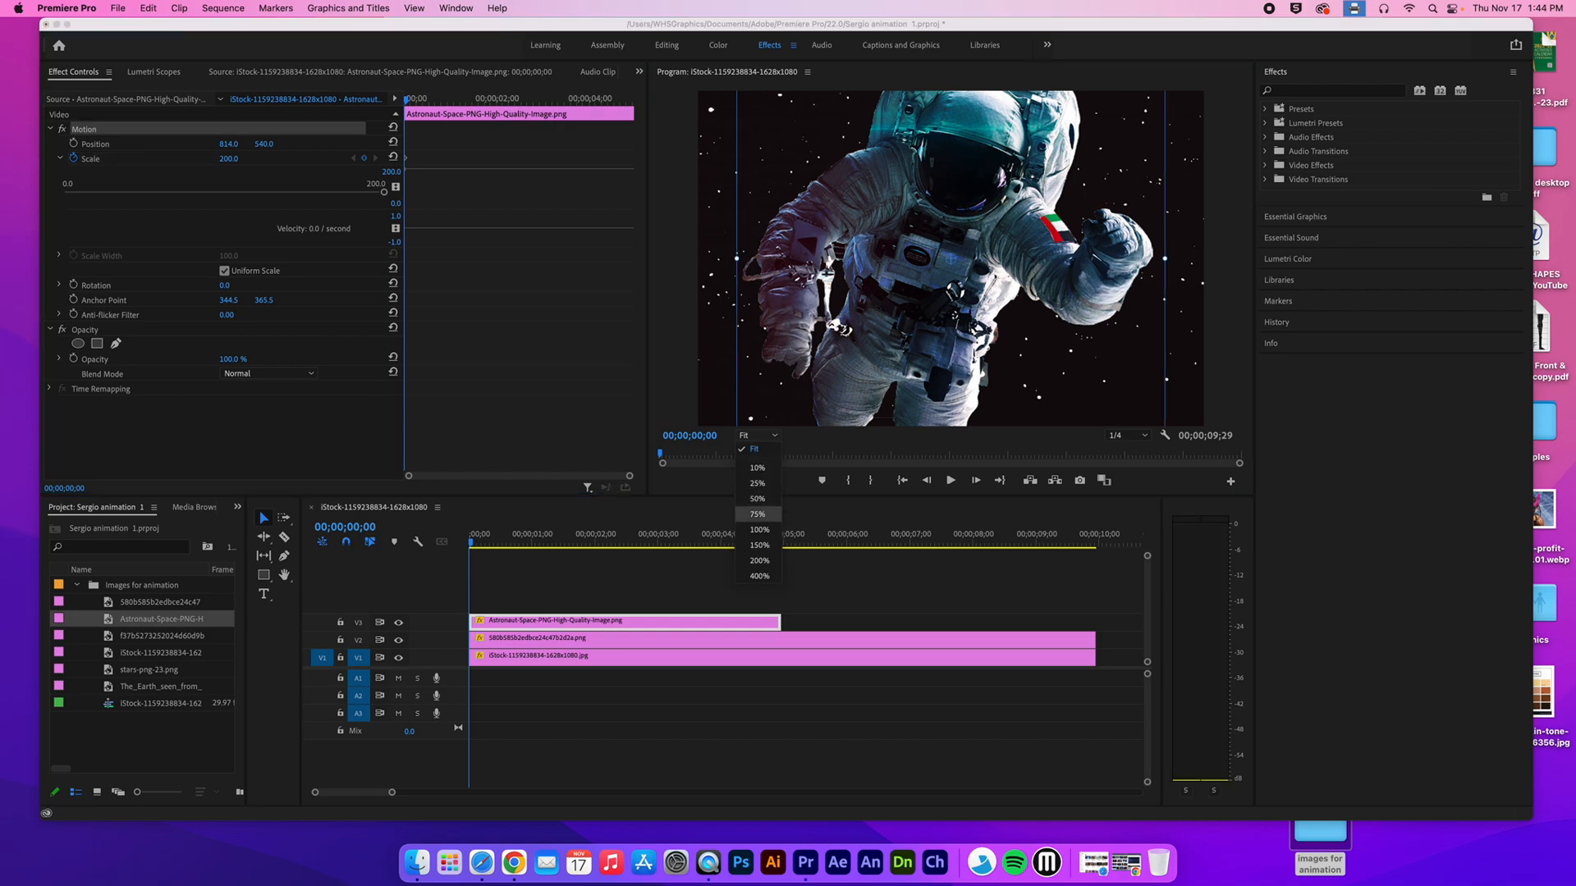
pyautogui.click(755, 529)
pyautogui.click(758, 435)
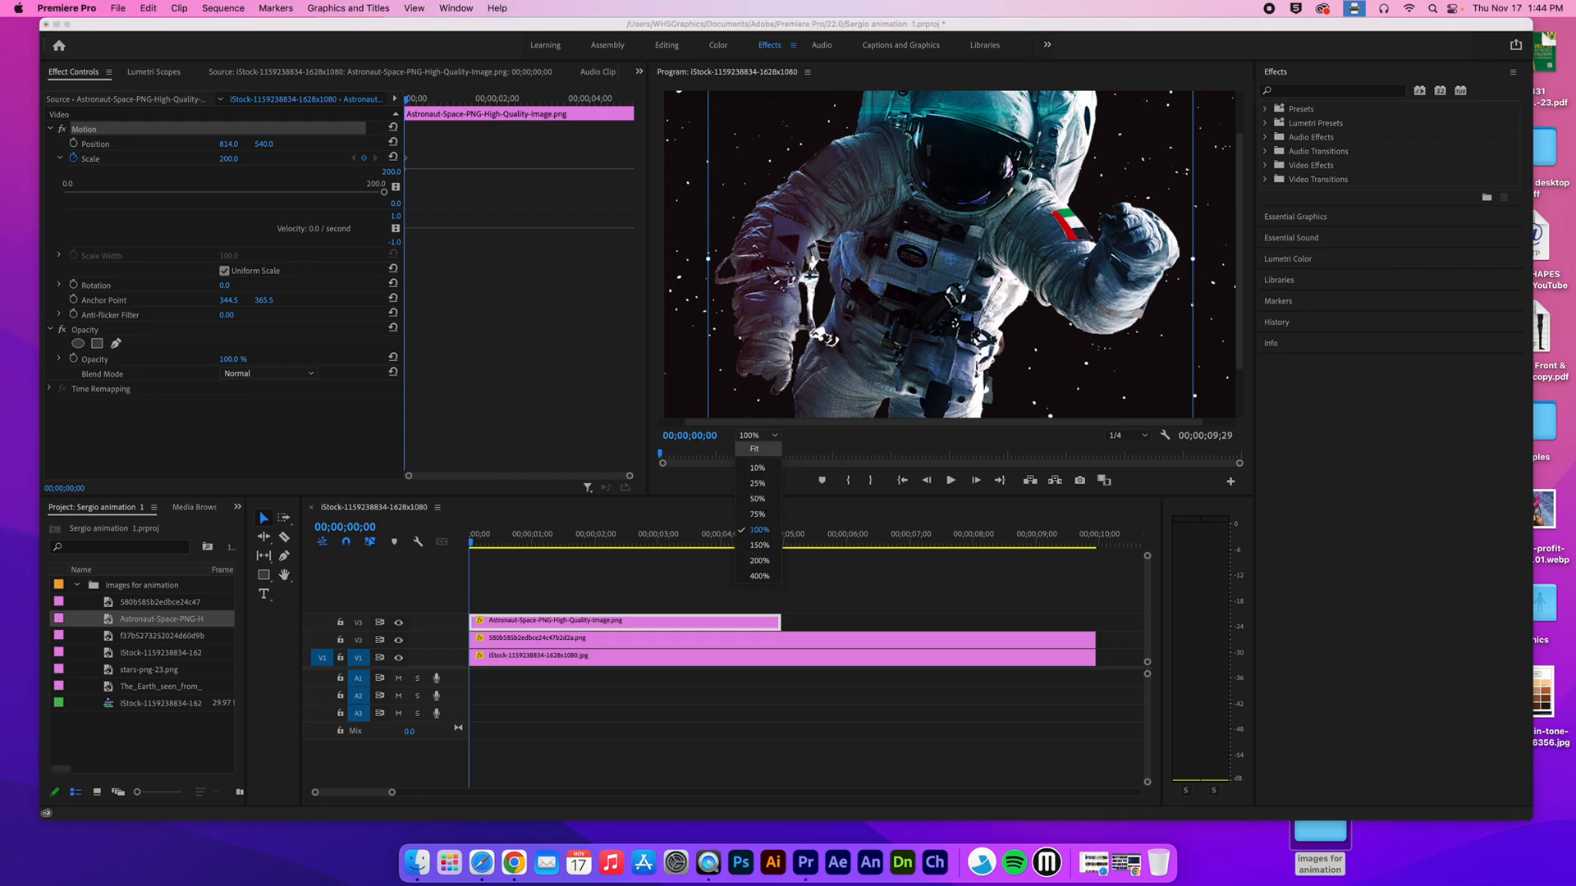
pyautogui.click(755, 484)
pyautogui.moveTo(1011, 322); pyautogui.dragTo(1152, 472)
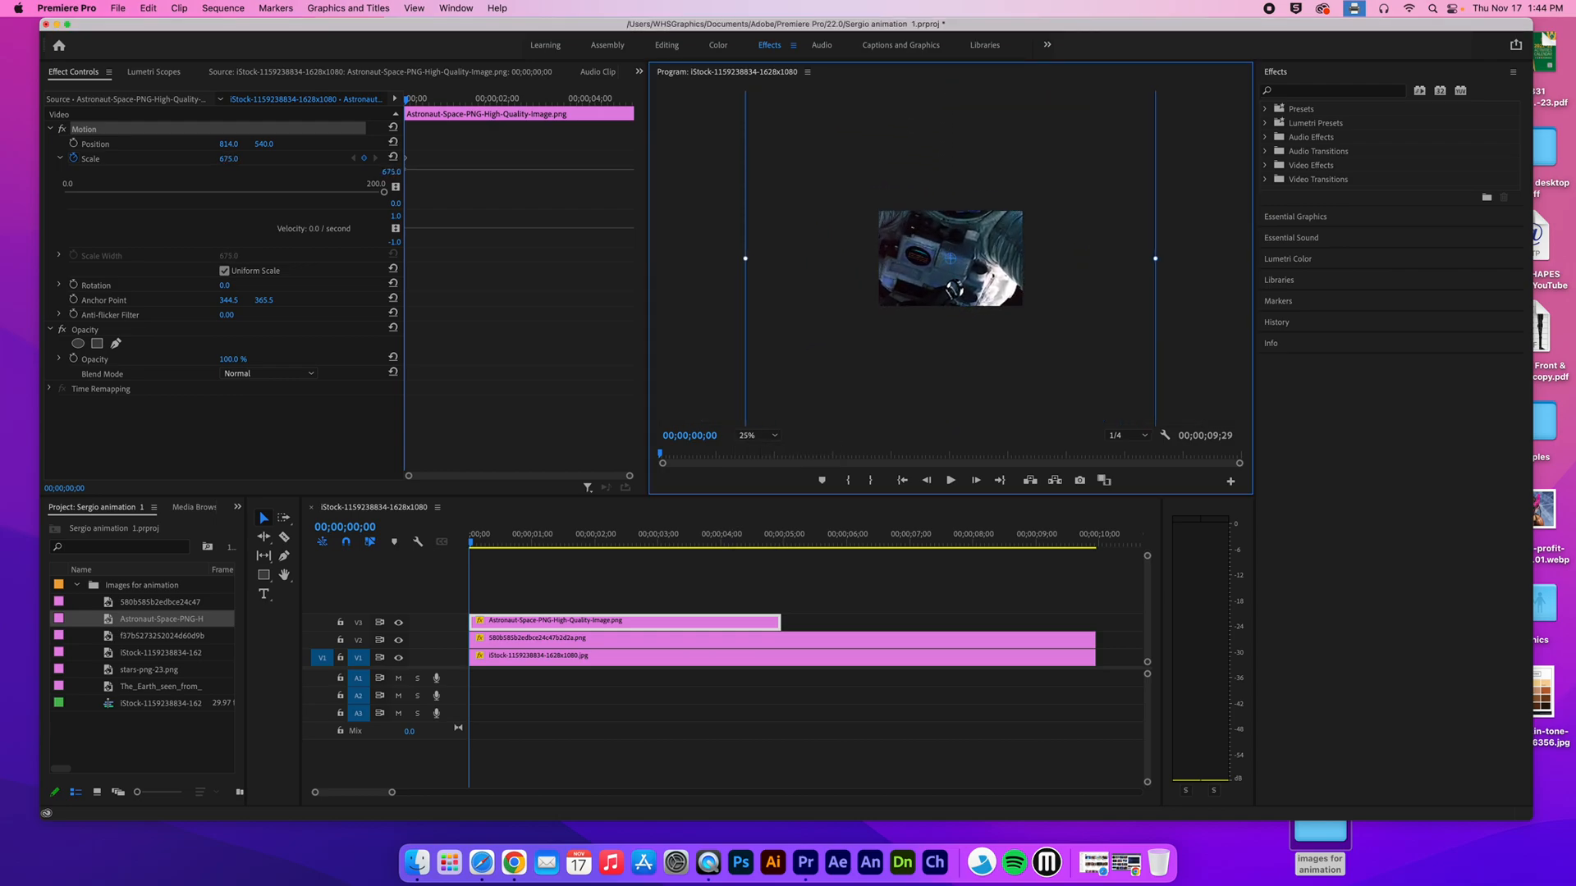
pyautogui.click(991, 275)
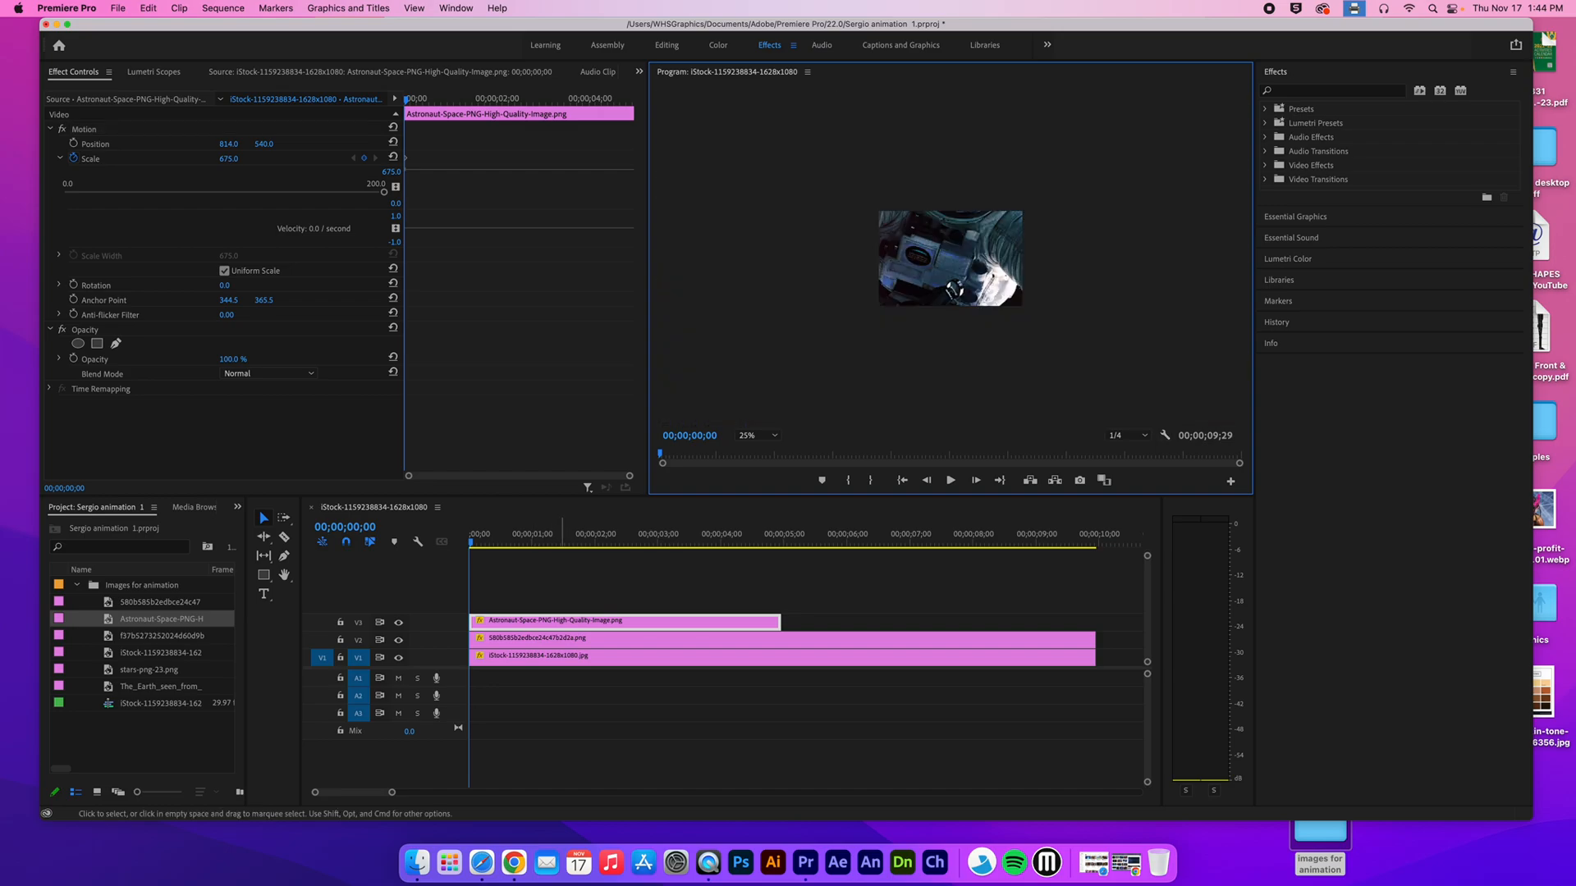
# Extend the astronaut clip on V3 to the end of the other clips and keyframe its Scale to 0 at 00;00;09;28
pyautogui.moveTo(780, 622); pyautogui.dragTo(1095, 623)
pyautogui.moveTo(780, 542); pyautogui.dragTo(1097, 544)
pyautogui.moveTo(383, 191); pyautogui.dragTo(122, 192)
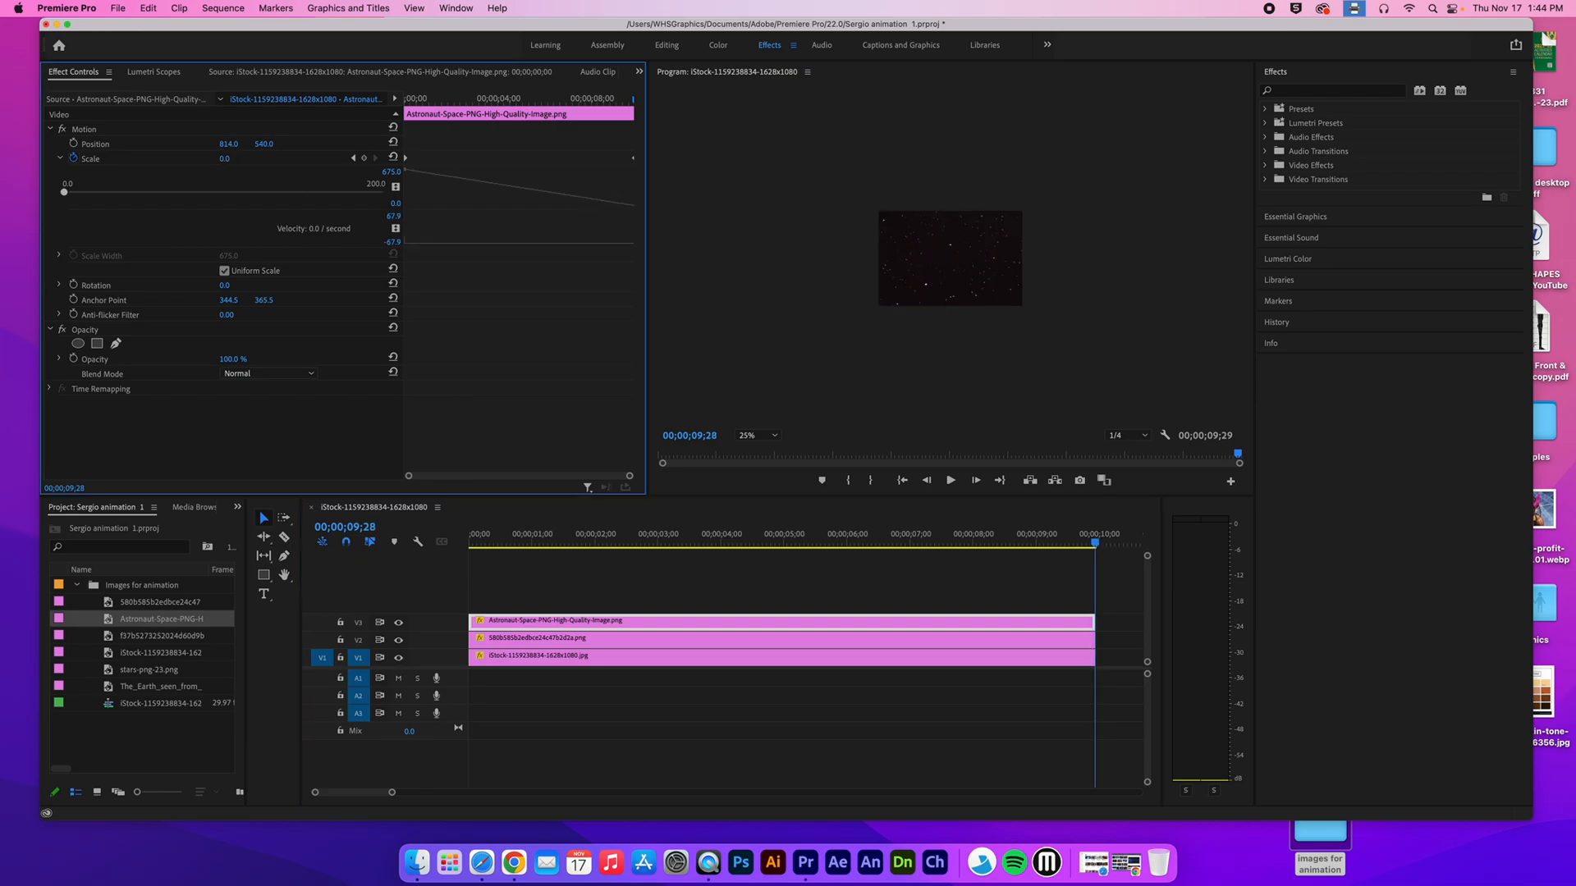
# Set the program monitor's zoom back to Fit and preview the astronaut's shrinking animation from the start
pyautogui.click(758, 436)
pyautogui.click(749, 450)
pyautogui.click(479, 542)
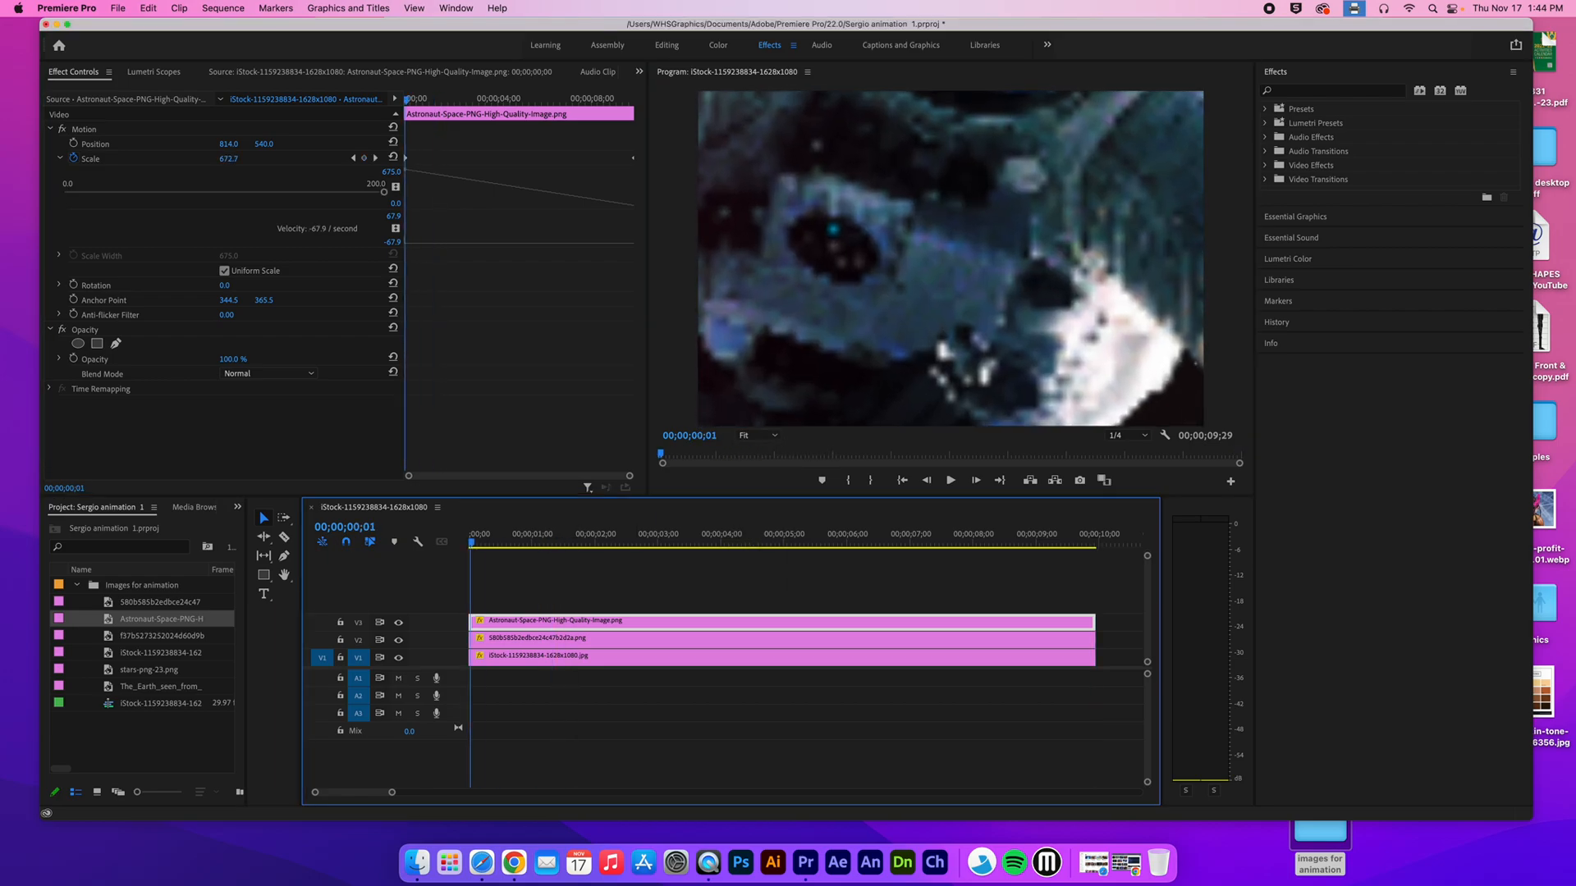
pyautogui.press('space')
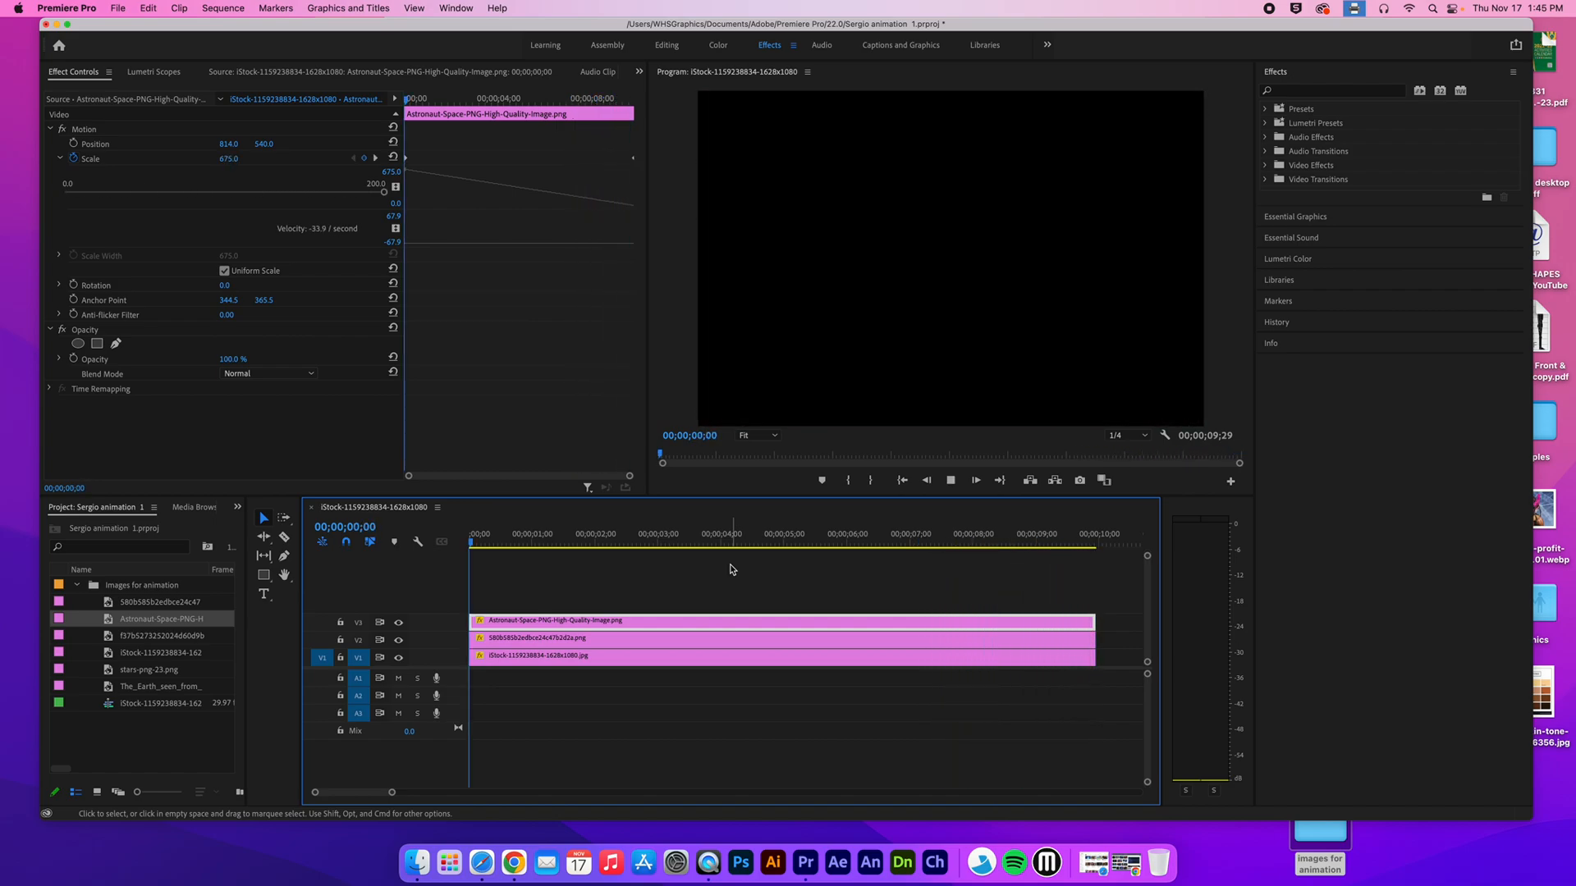
pyautogui.press('space')
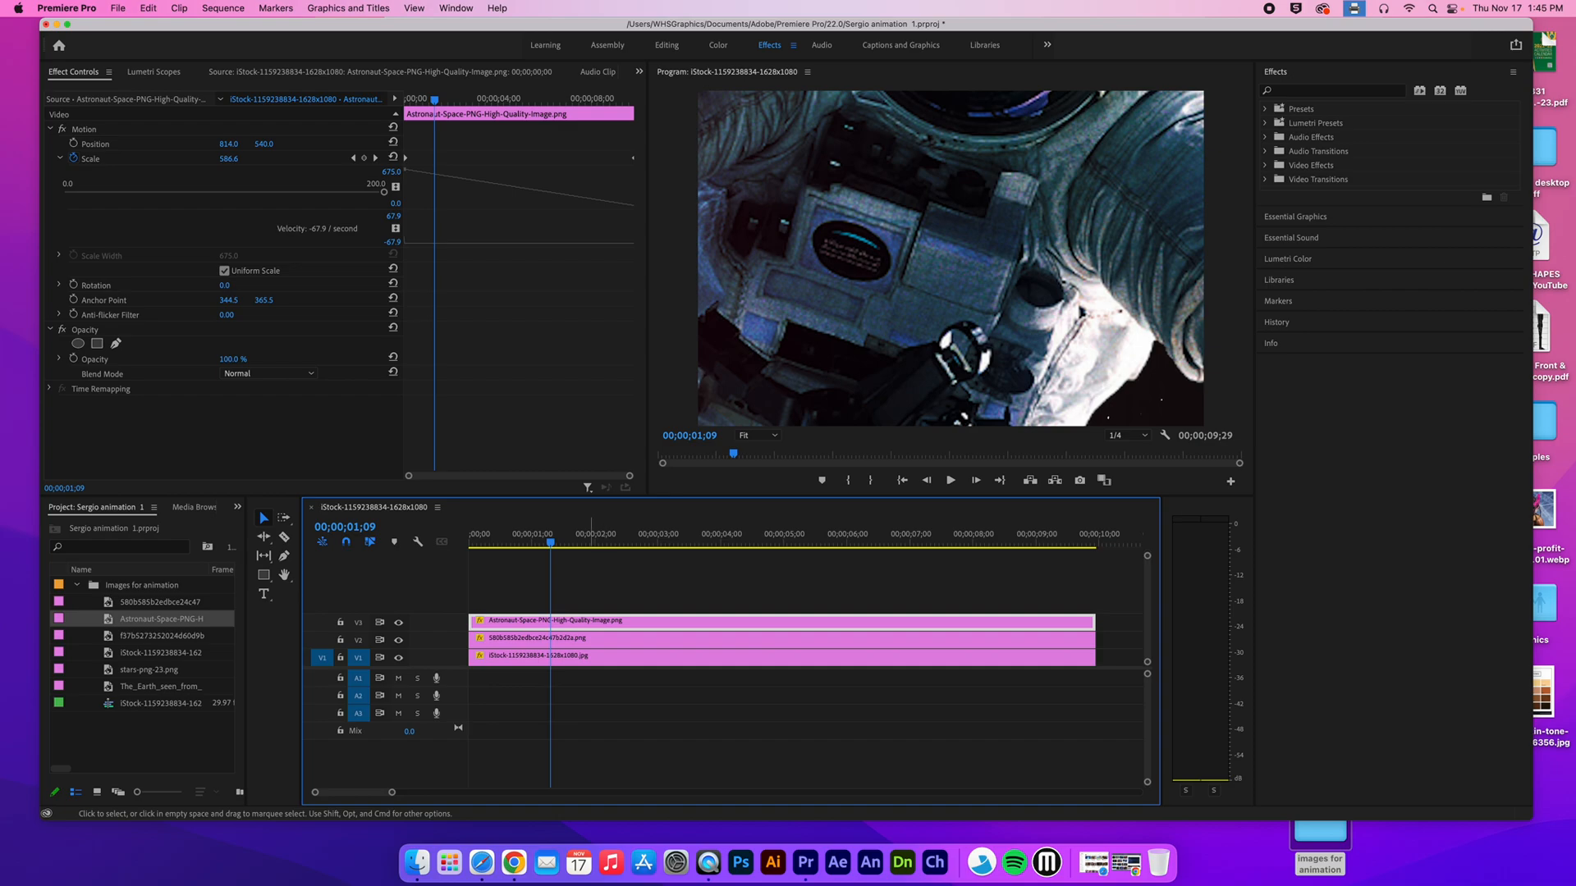
# Move the spaceship clip from V2 to V4 above the astronaut clip and preview the sequence from the start
pyautogui.click(589, 639)
pyautogui.moveTo(579, 640); pyautogui.dragTo(591, 605)
pyautogui.moveTo(550, 538); pyautogui.dragTo(469, 537)
pyautogui.press('space')
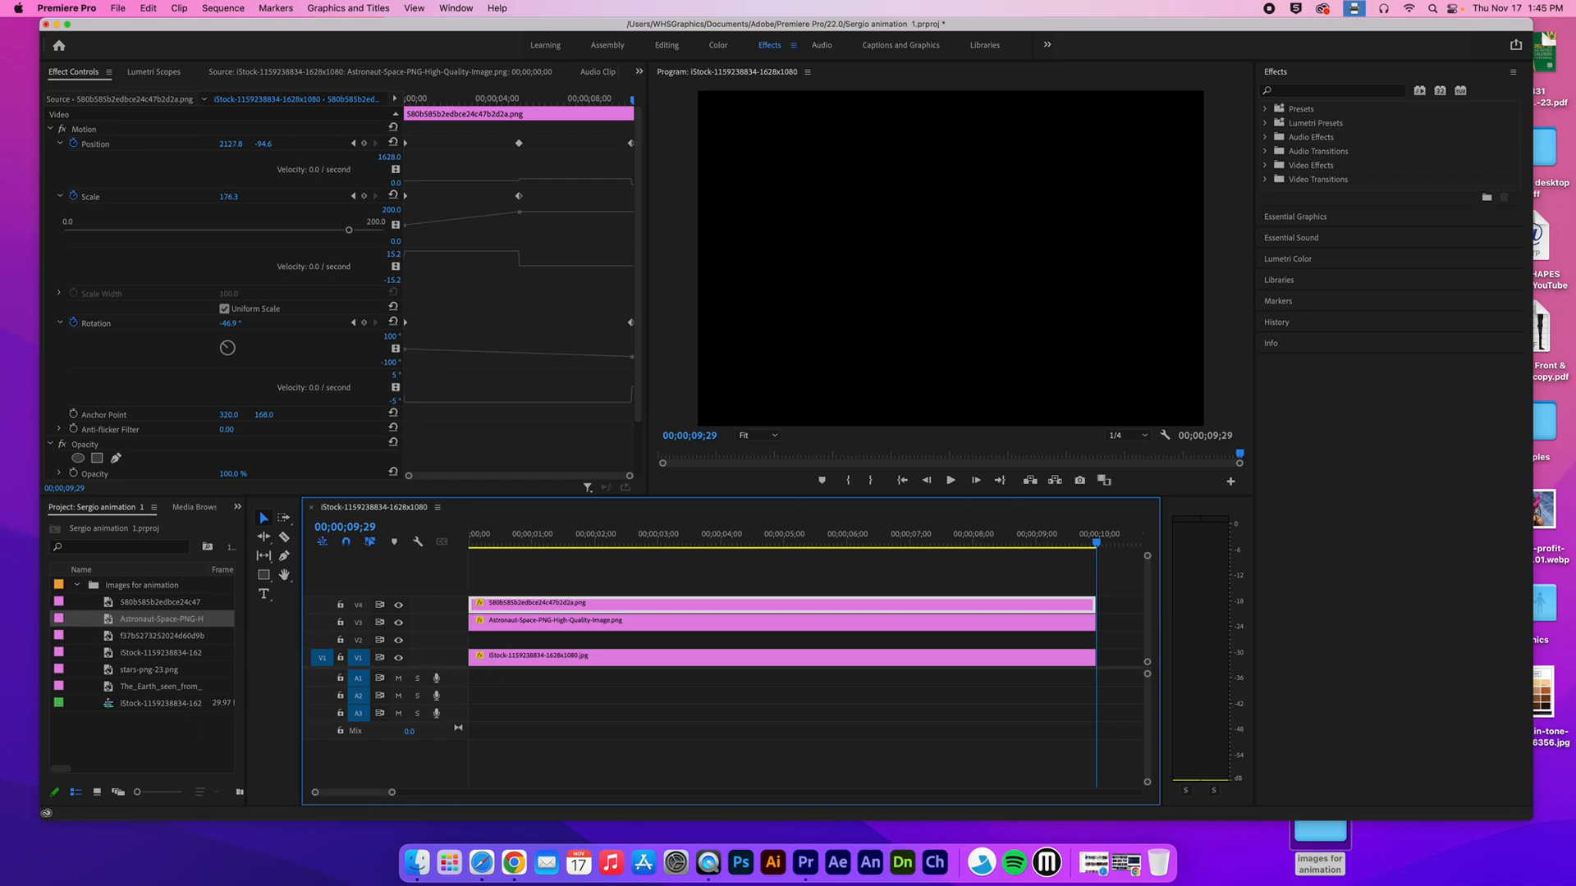
# Open the star image stars-png-23.png, place it on V5 at the start of the sequence, and return the playhead to the start
pyautogui.click(161, 652)
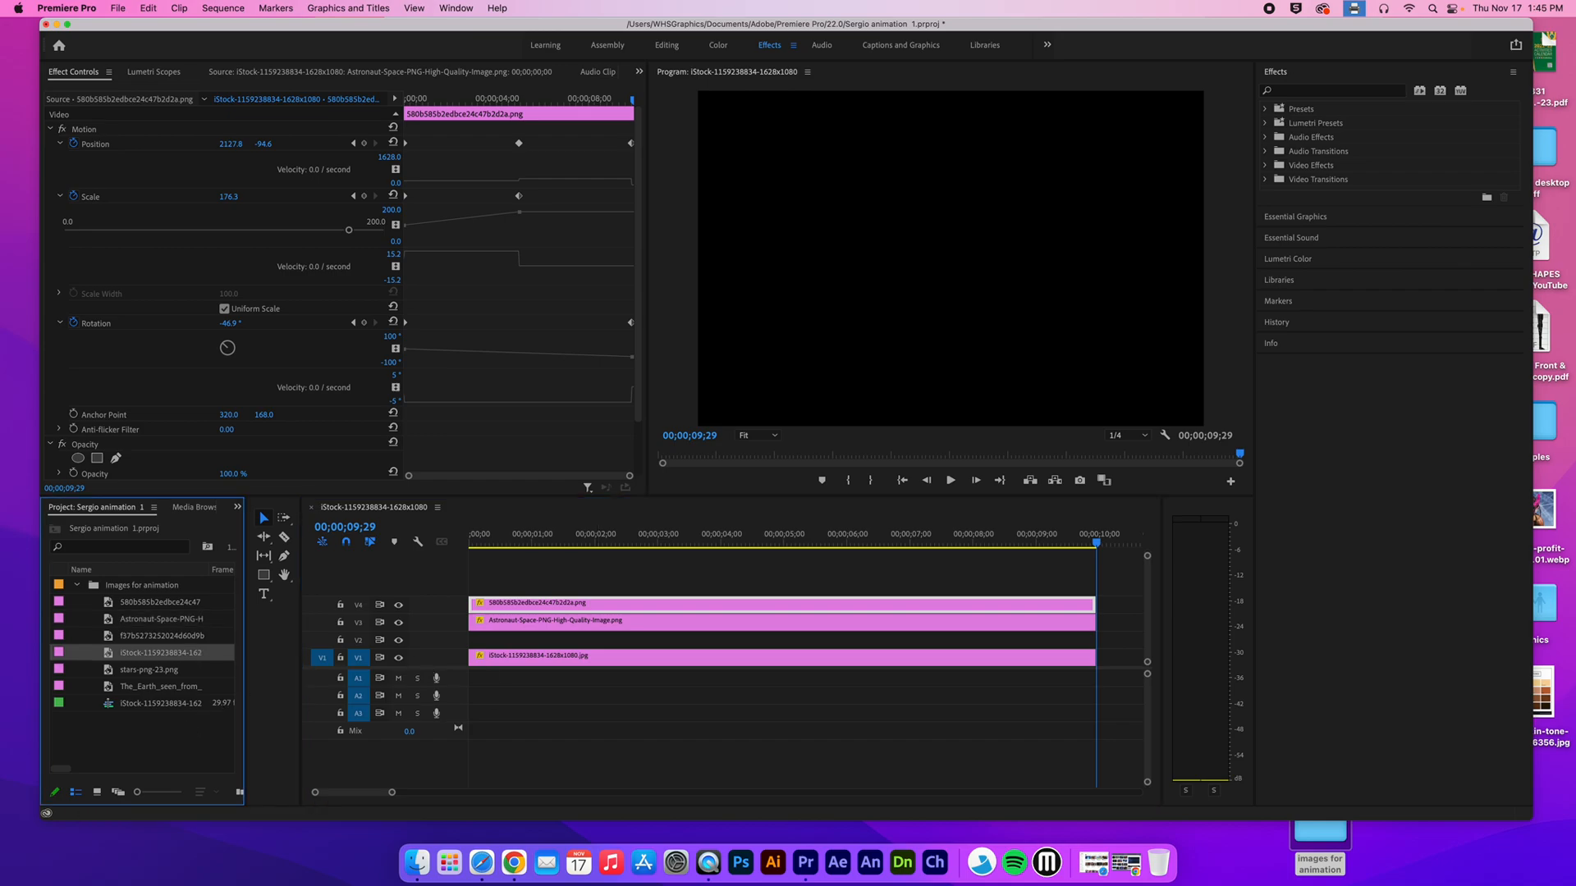
pyautogui.click(161, 653)
pyautogui.doubleClick(161, 653)
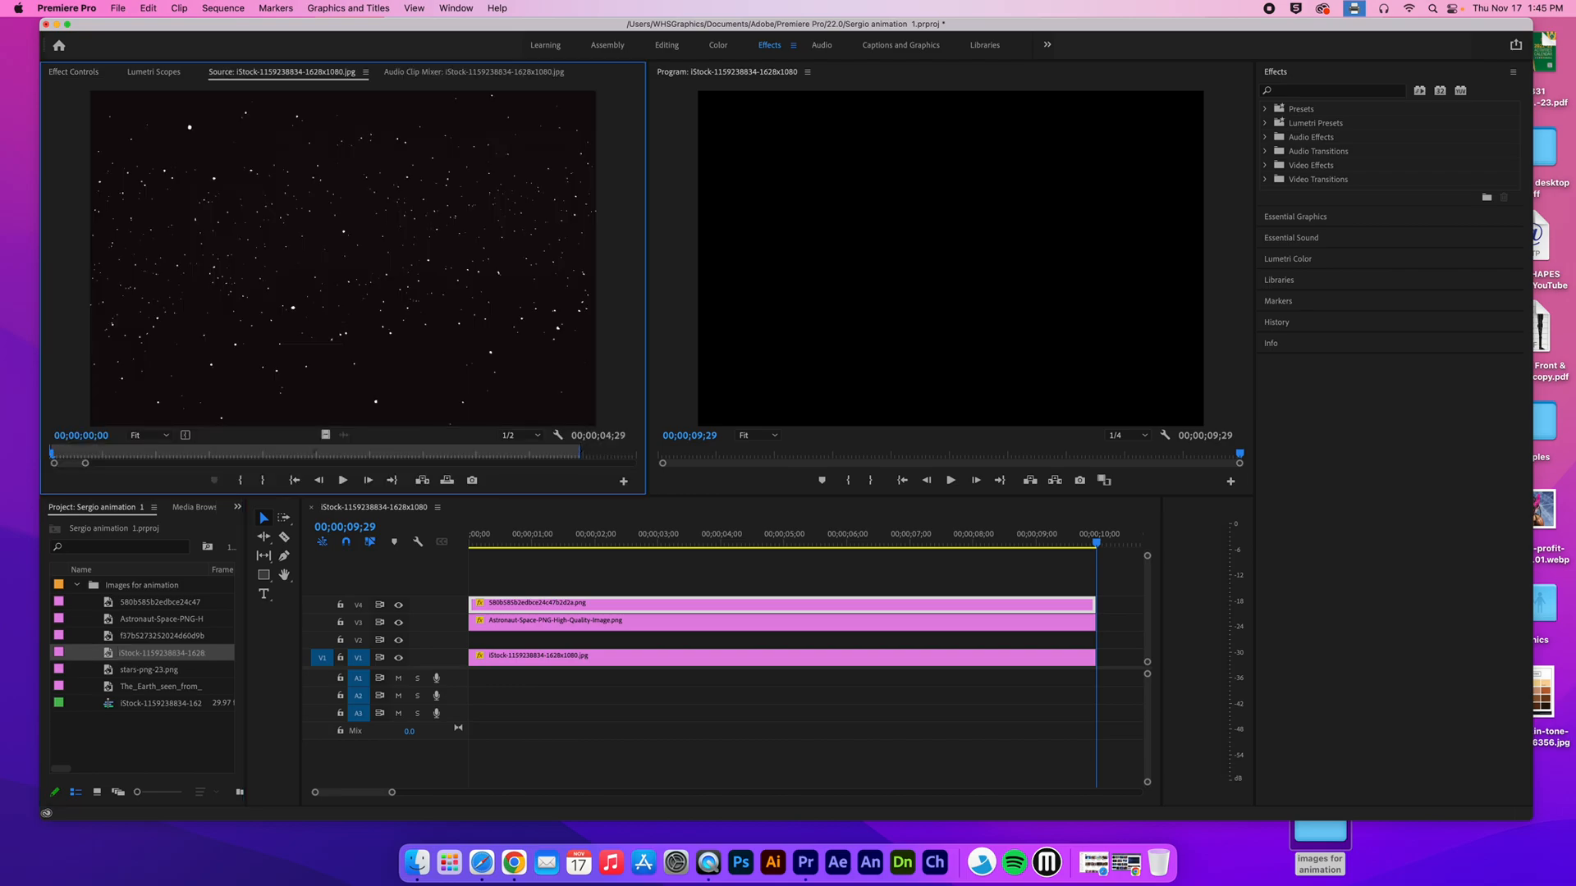
pyautogui.doubleClick(149, 669)
pyautogui.moveTo(343, 259); pyautogui.dragTo(470, 588)
pyautogui.moveTo(514, 538); pyautogui.dragTo(468, 538)
# Set the program monitor's playback resolution to Full, preview the sequence, and return the playhead to the start
pyautogui.click(1126, 435)
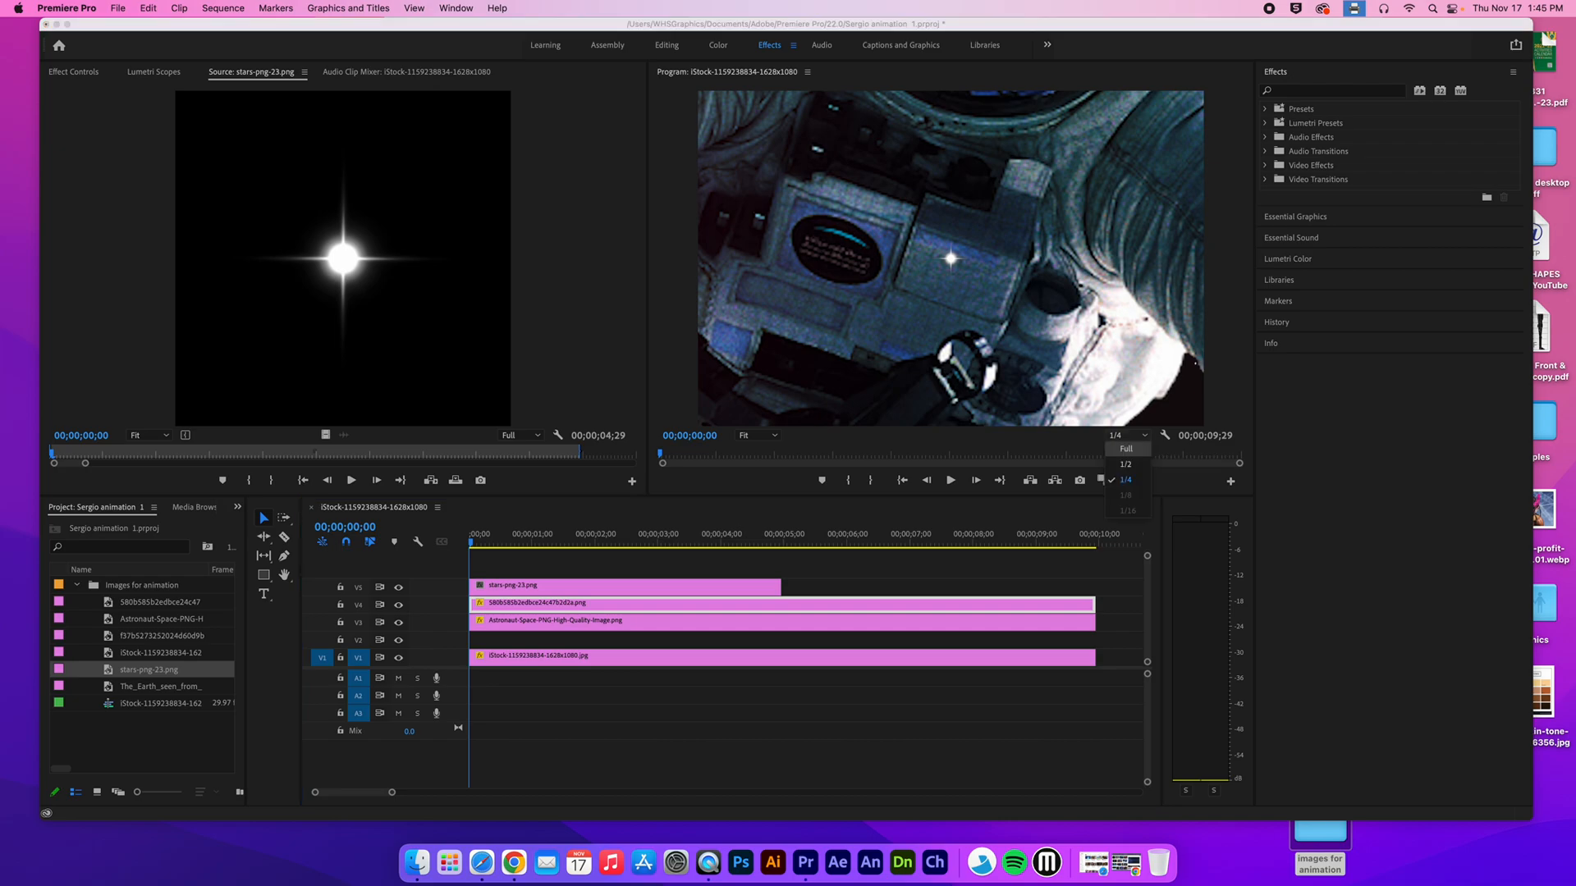
pyautogui.click(1126, 449)
pyautogui.press('space')
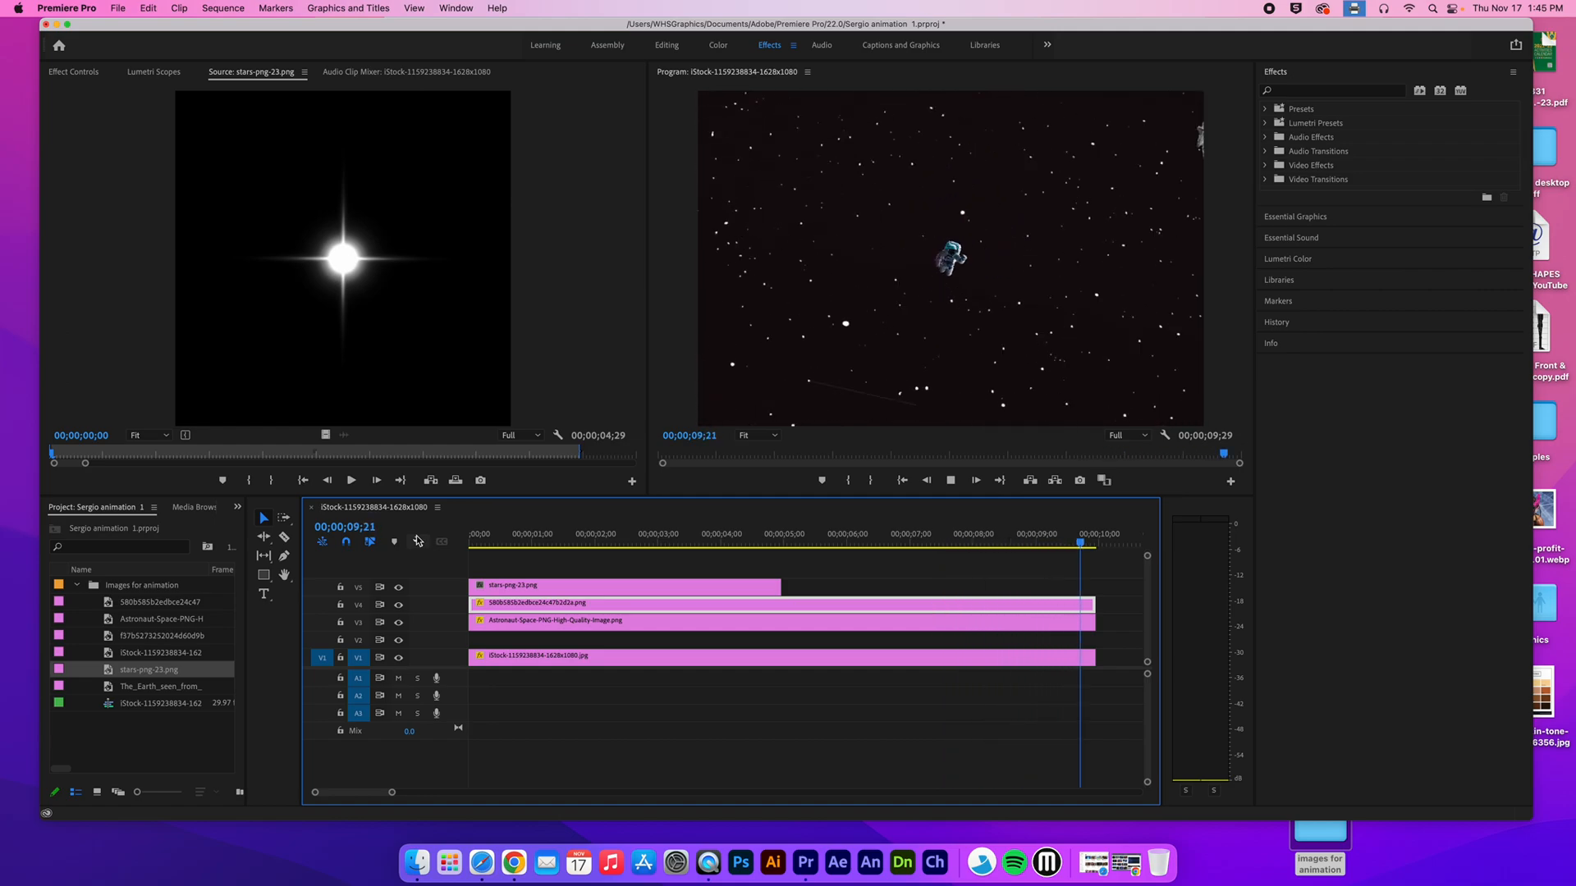
pyautogui.press('space')
pyautogui.press('space')
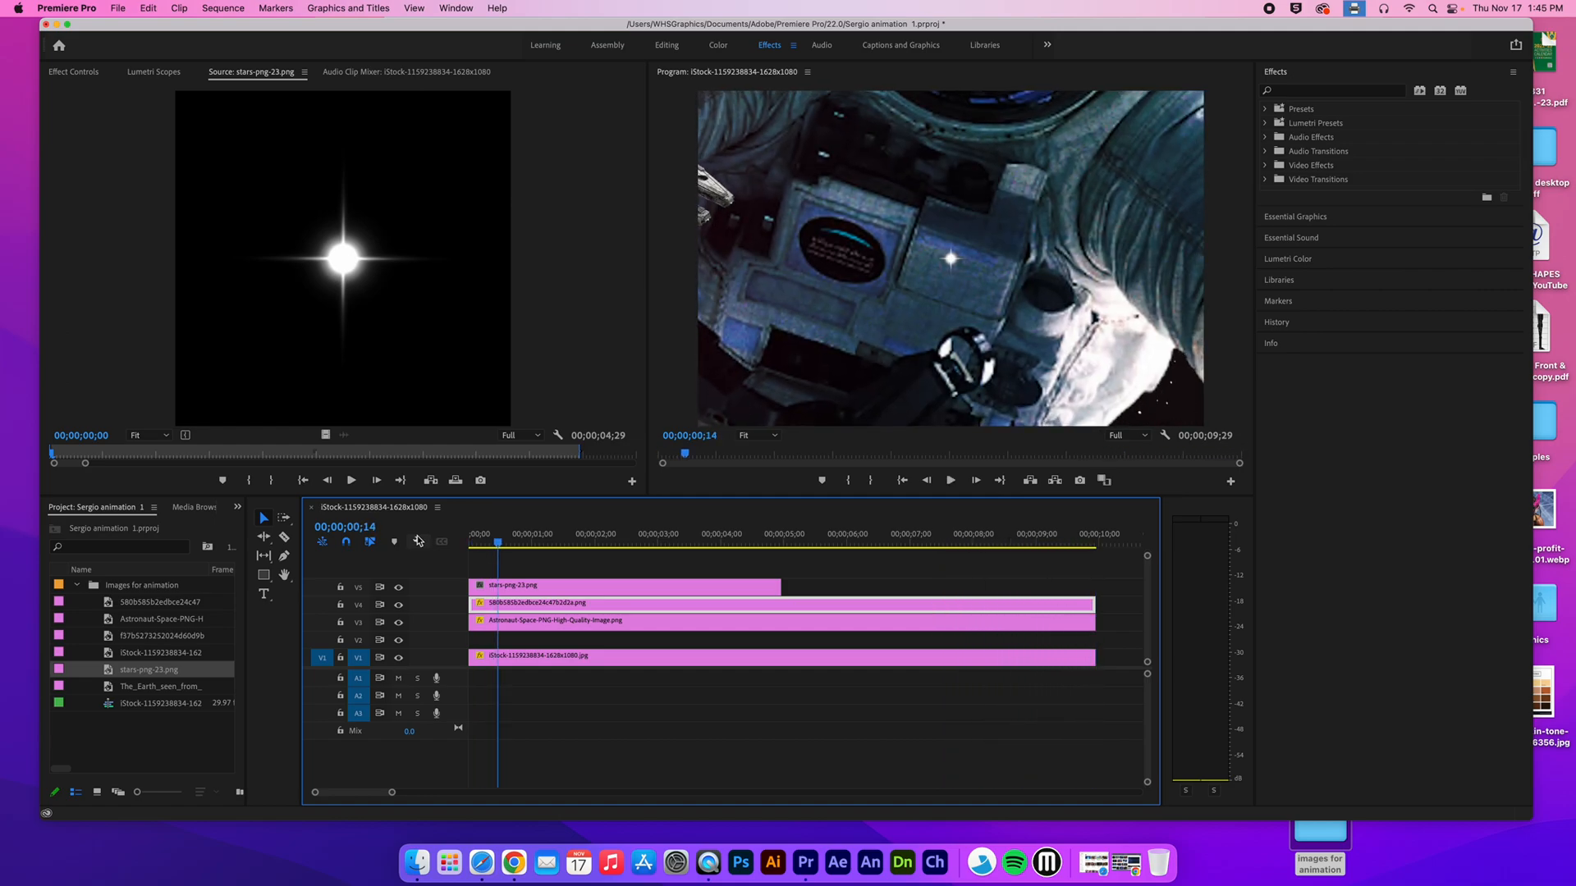
pyautogui.press('Home')
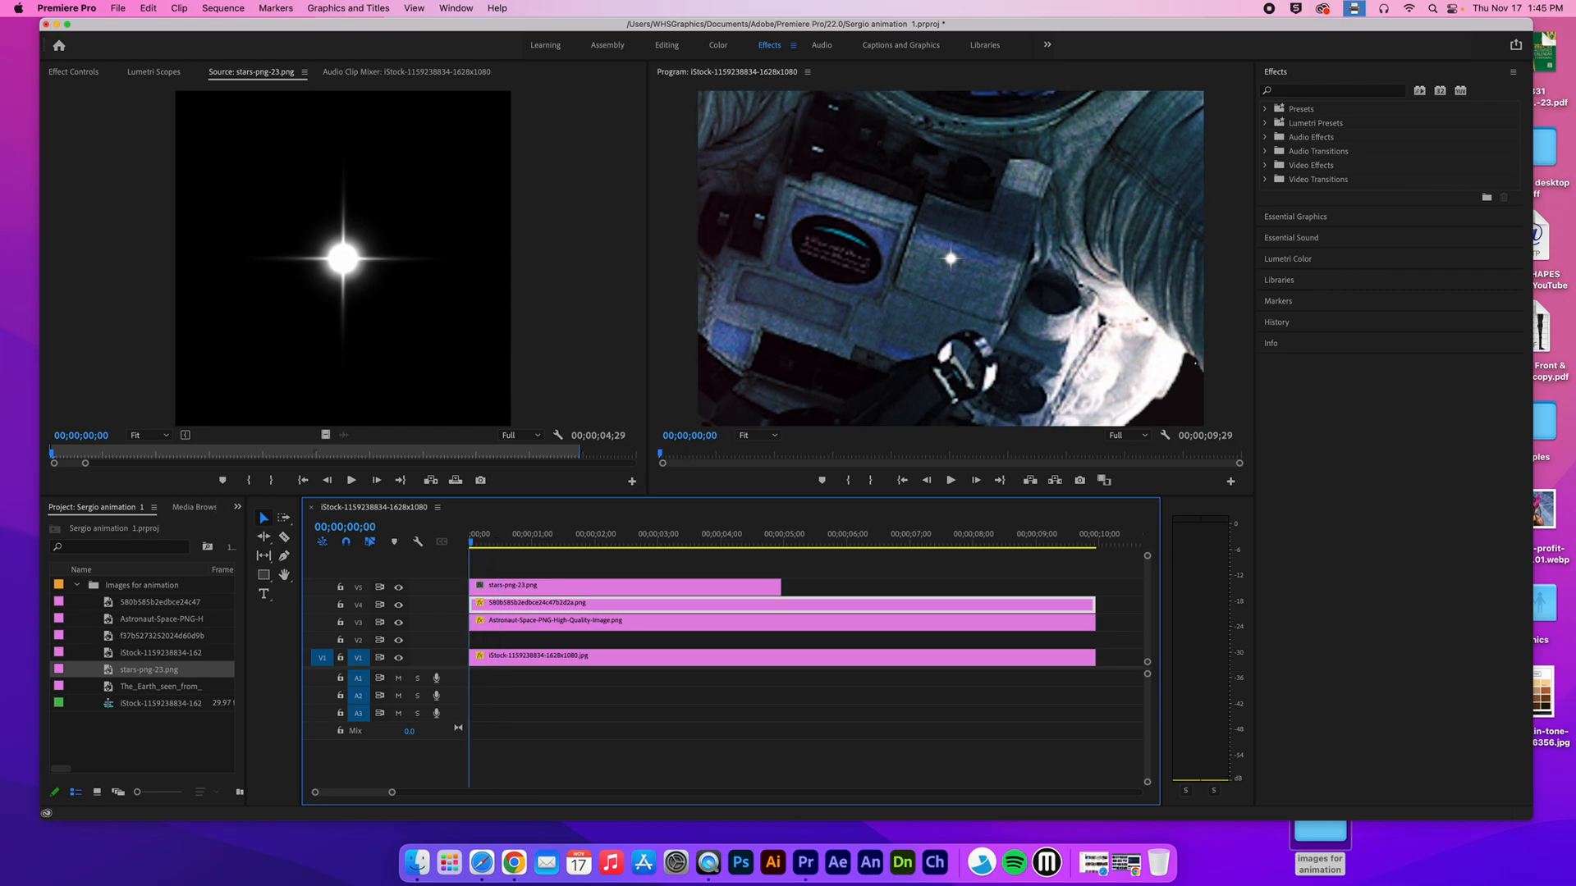
# Extend the stars-png-23.png clip on V5 to the end of the other clips and bring up the effect controls
pyautogui.moveTo(781, 585); pyautogui.dragTo(1096, 586)
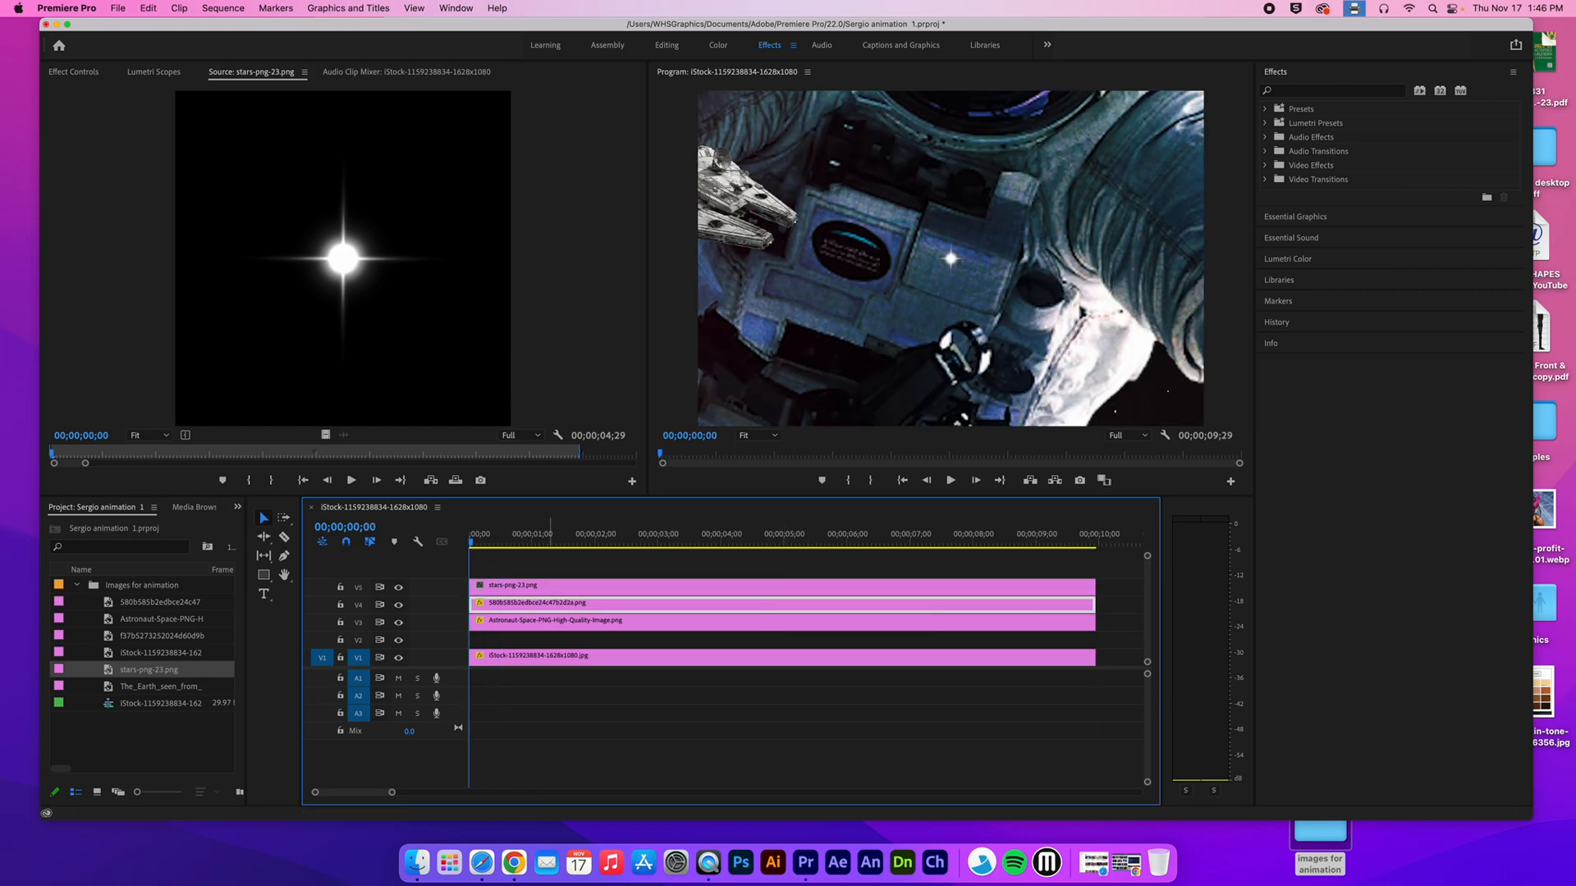
pyautogui.click(73, 71)
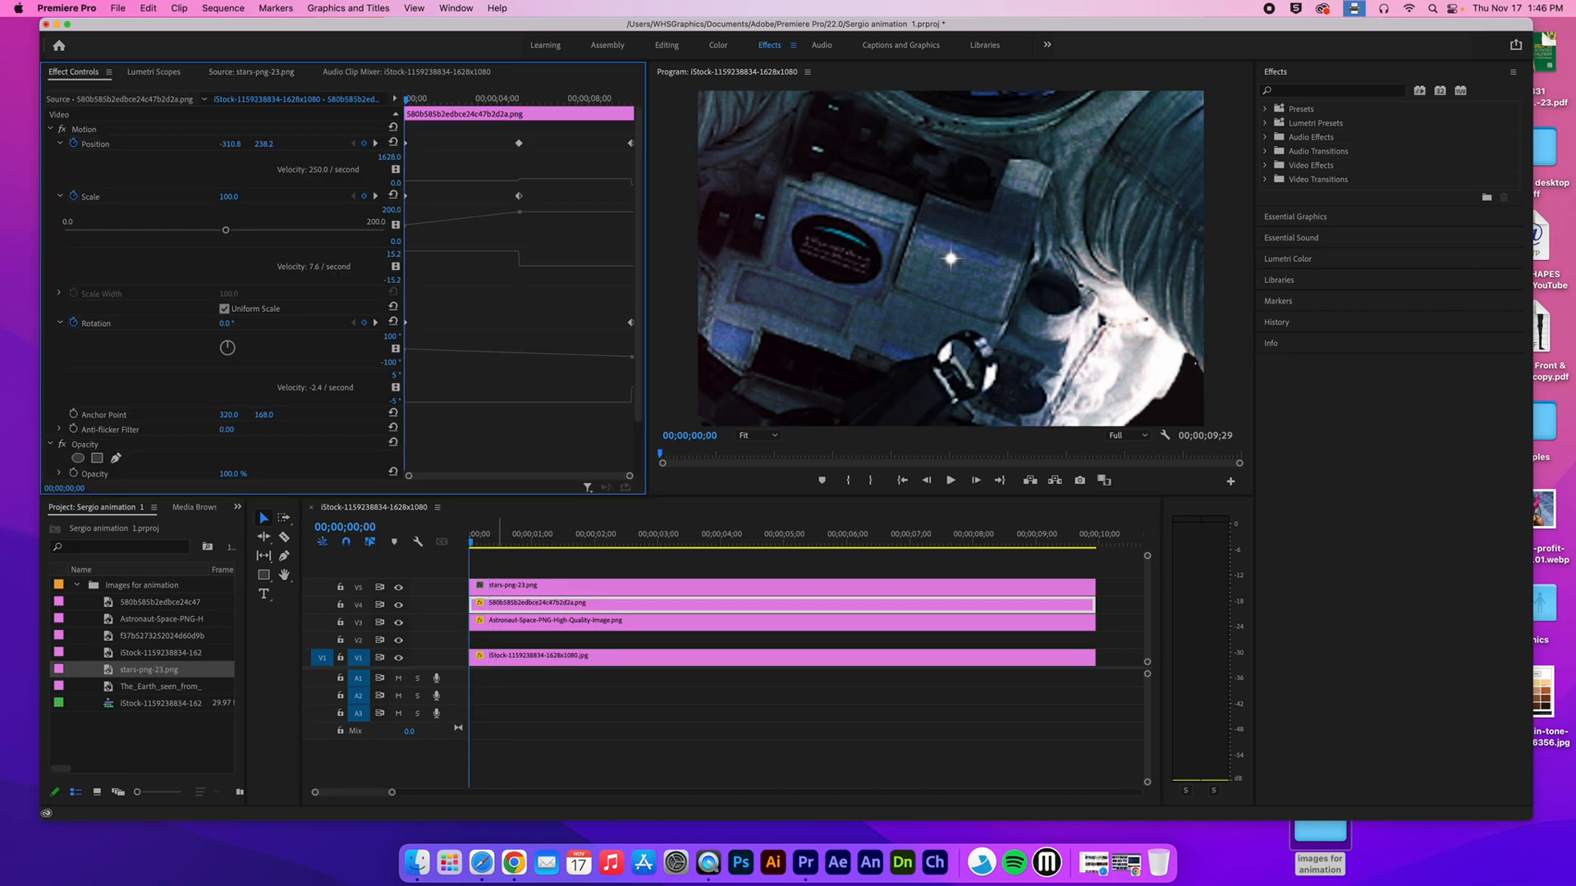
# Turn on keyframing for Position, Scale and Rotation on the stars-png-23.png clip at the start of the sequence
pyautogui.doubleClick(496, 586)
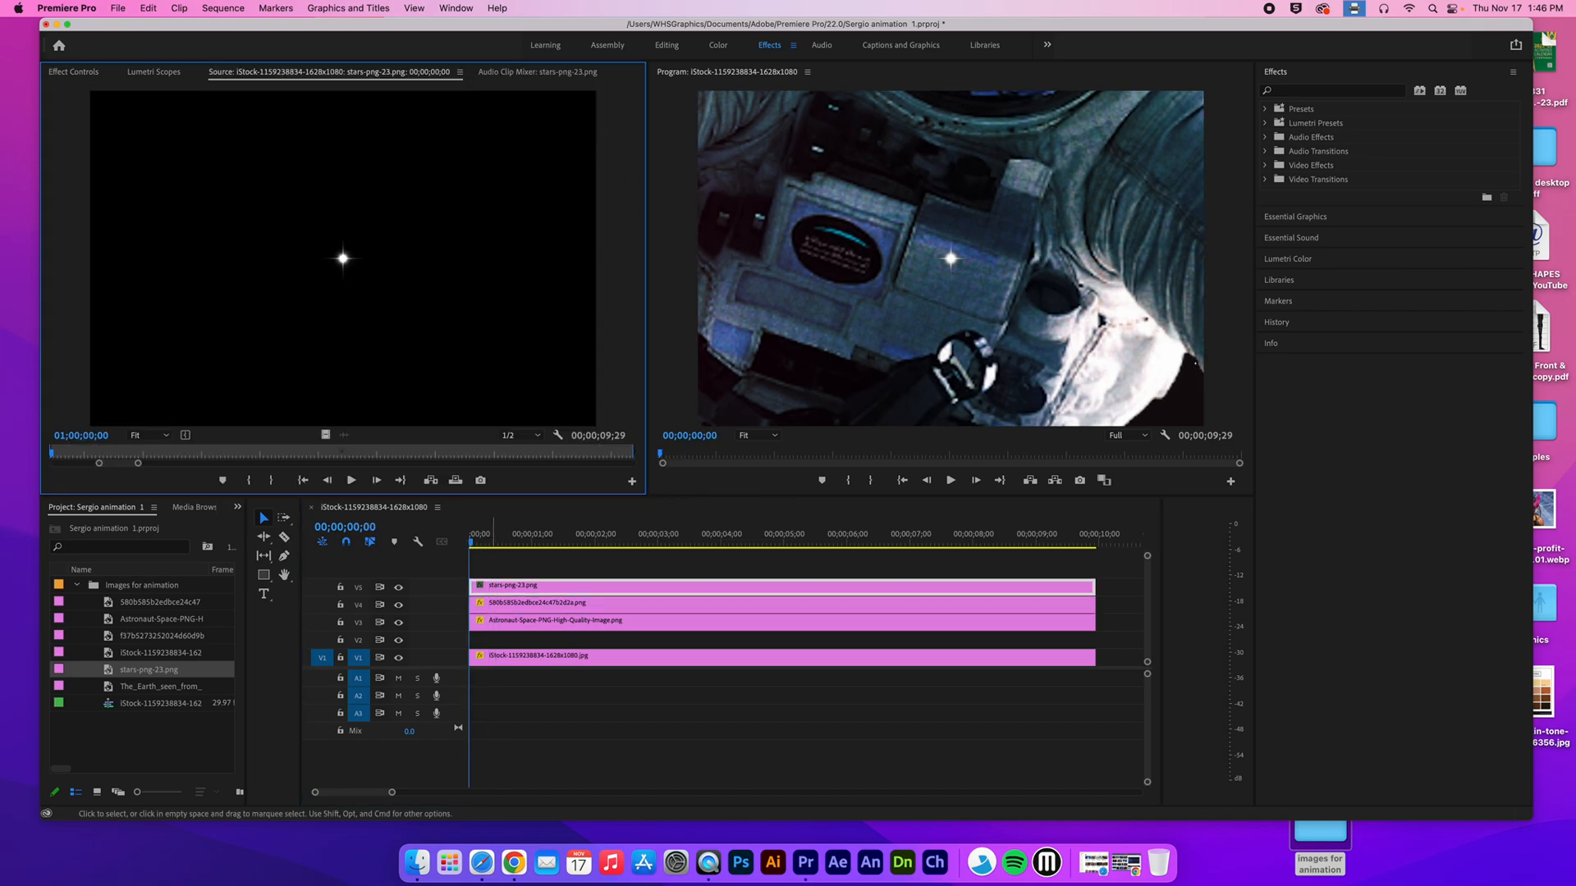
pyautogui.click(70, 72)
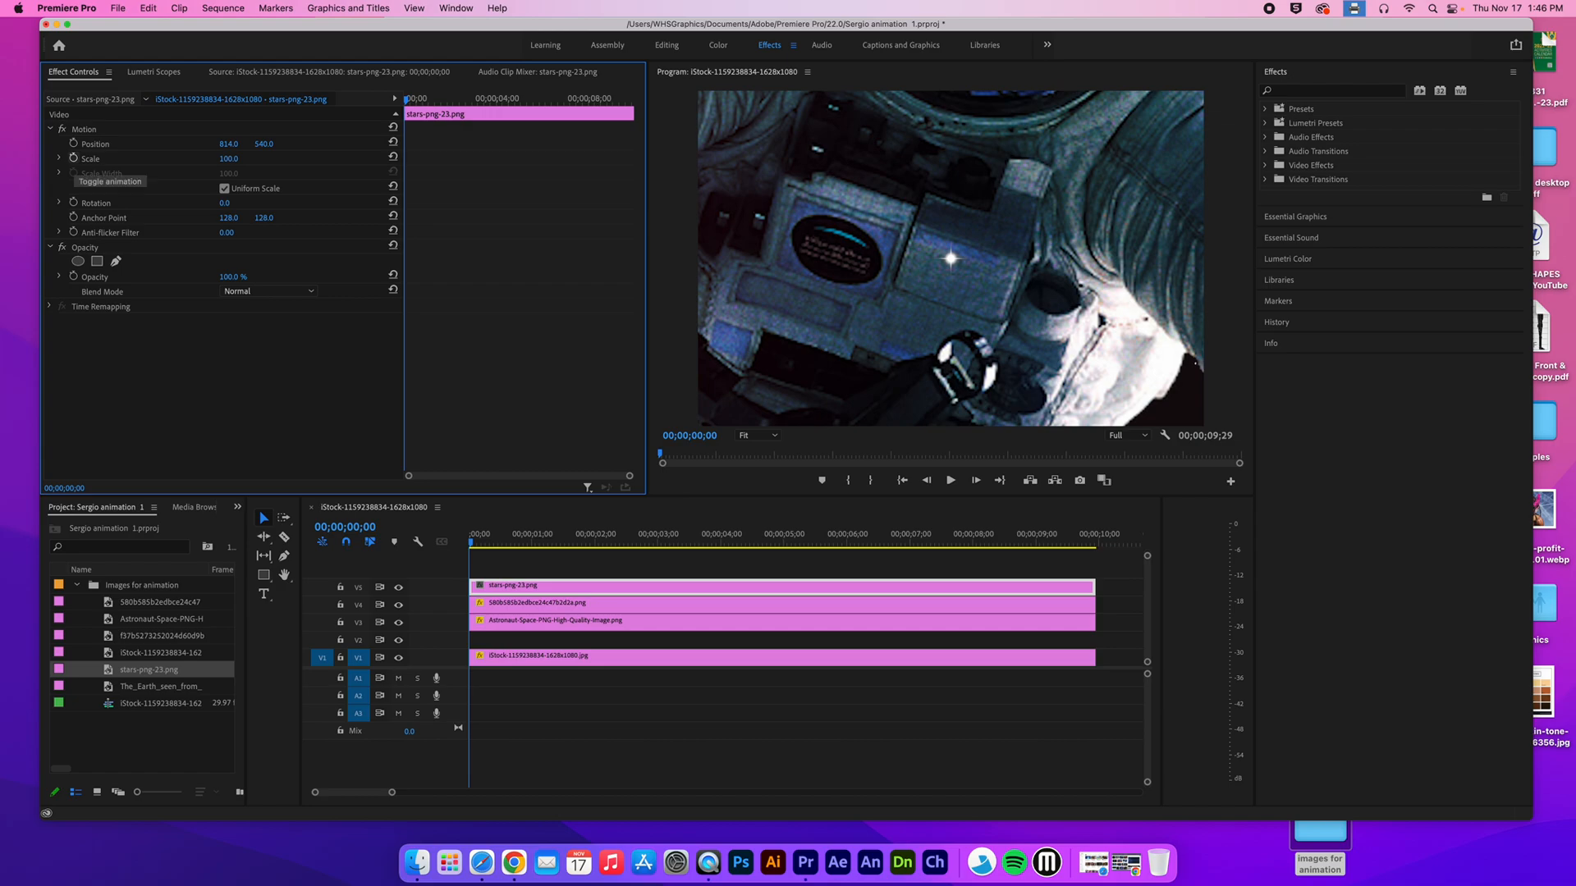
pyautogui.click(73, 158)
pyautogui.click(73, 144)
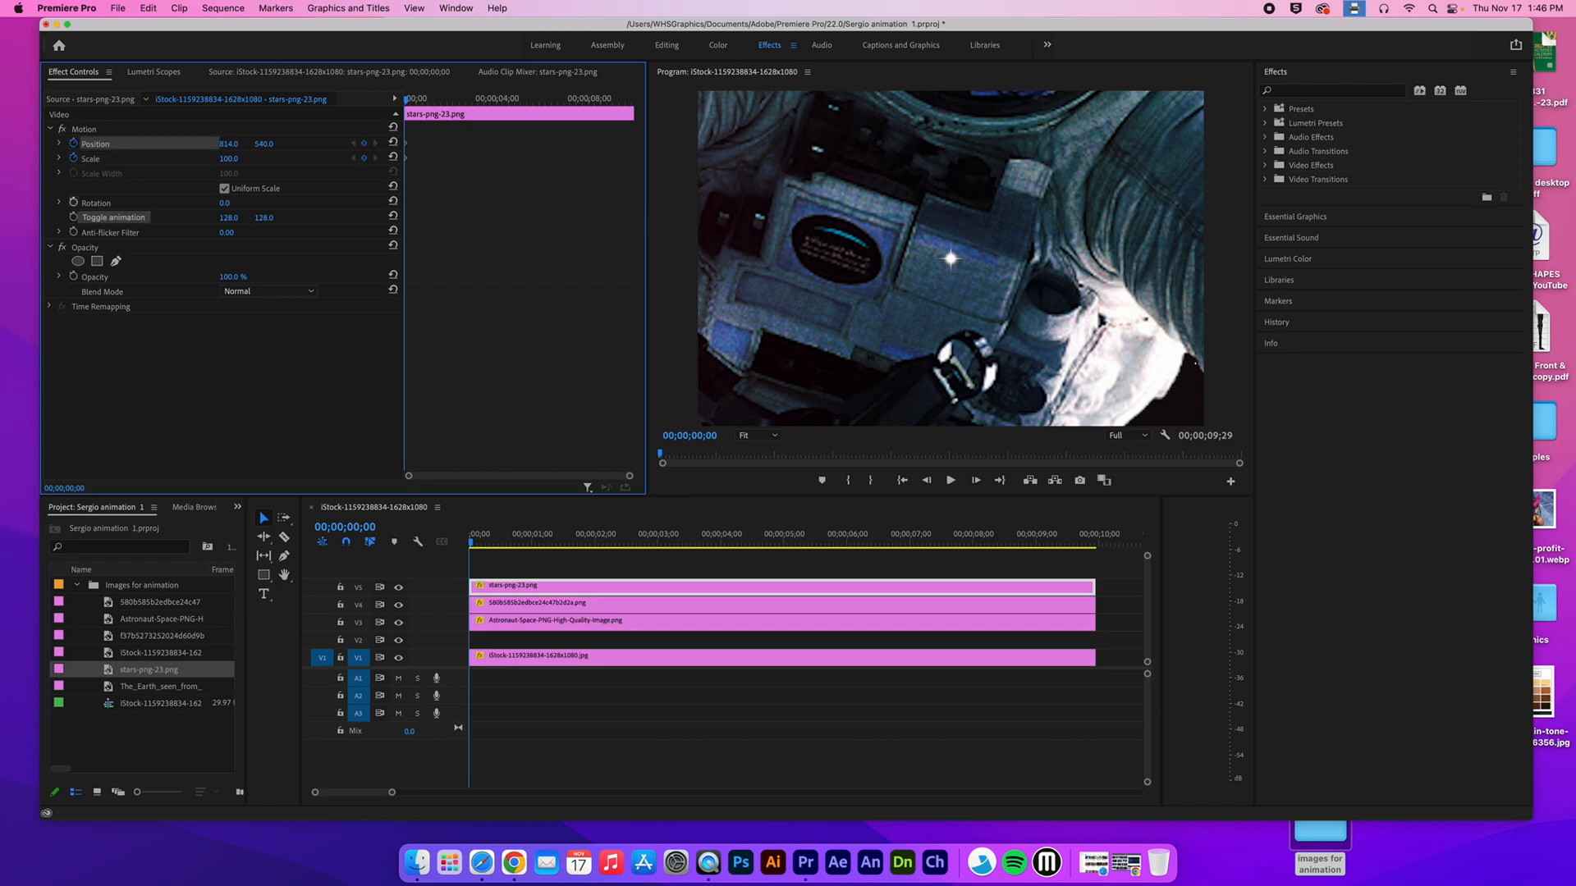
pyautogui.click(73, 202)
# Animate the star's position from just outside the frame's upper-left corner, about -33, -8, to the lower-right corner, about 1699, 1081, at 00;00;04;29
pyautogui.click(950, 260)
pyautogui.moveTo(951, 260); pyautogui.dragTo(687, 94)
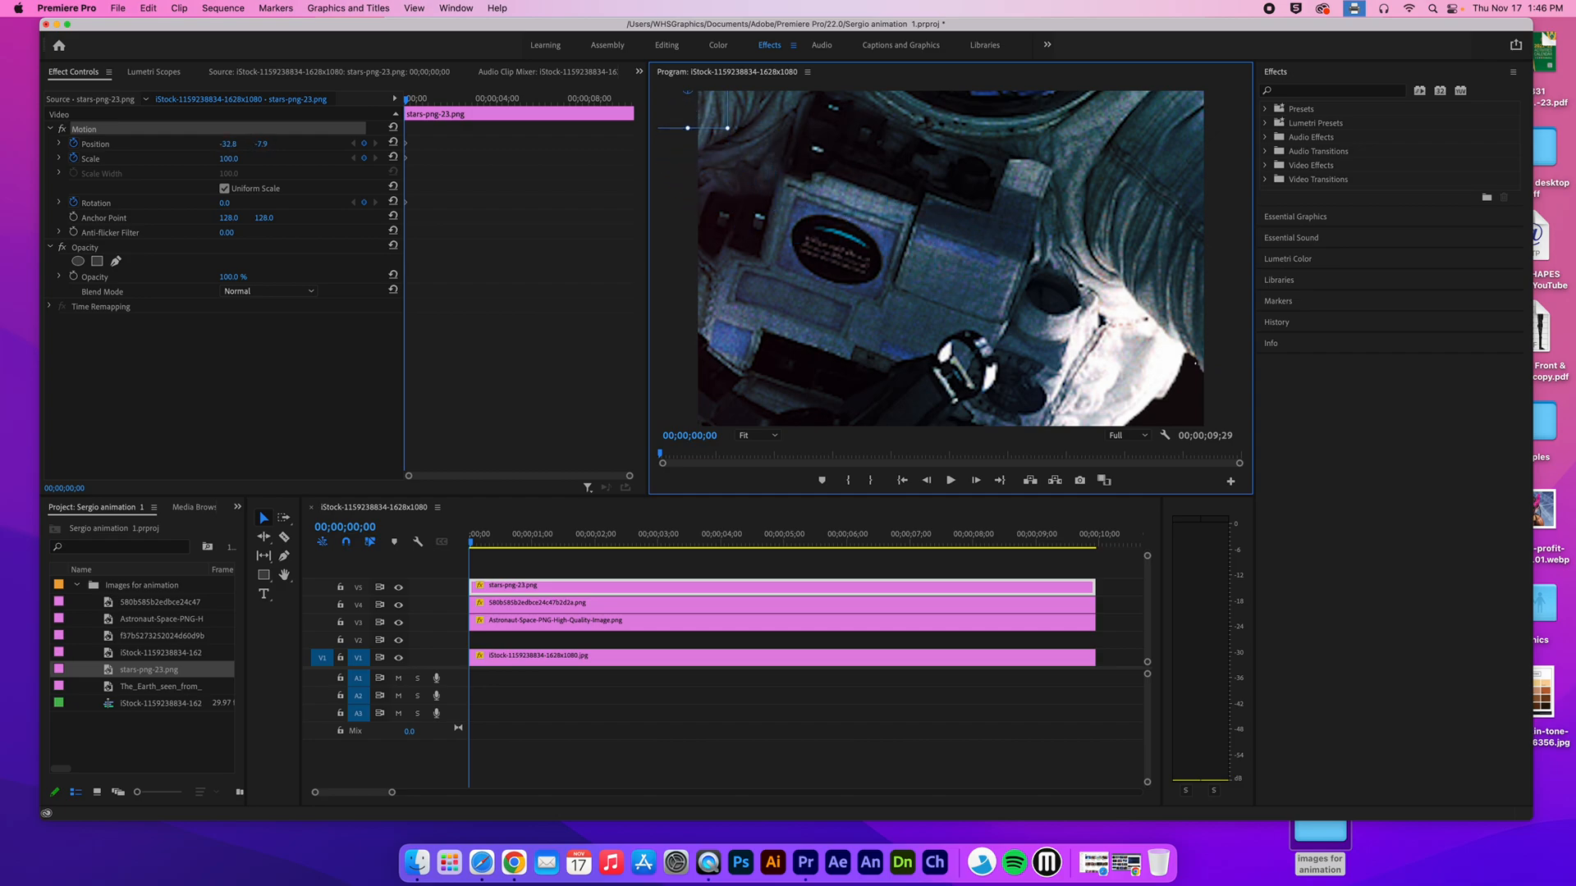
pyautogui.moveTo(718, 534); pyautogui.dragTo(781, 540)
pyautogui.moveTo(714, 115); pyautogui.dragTo(1201, 400)
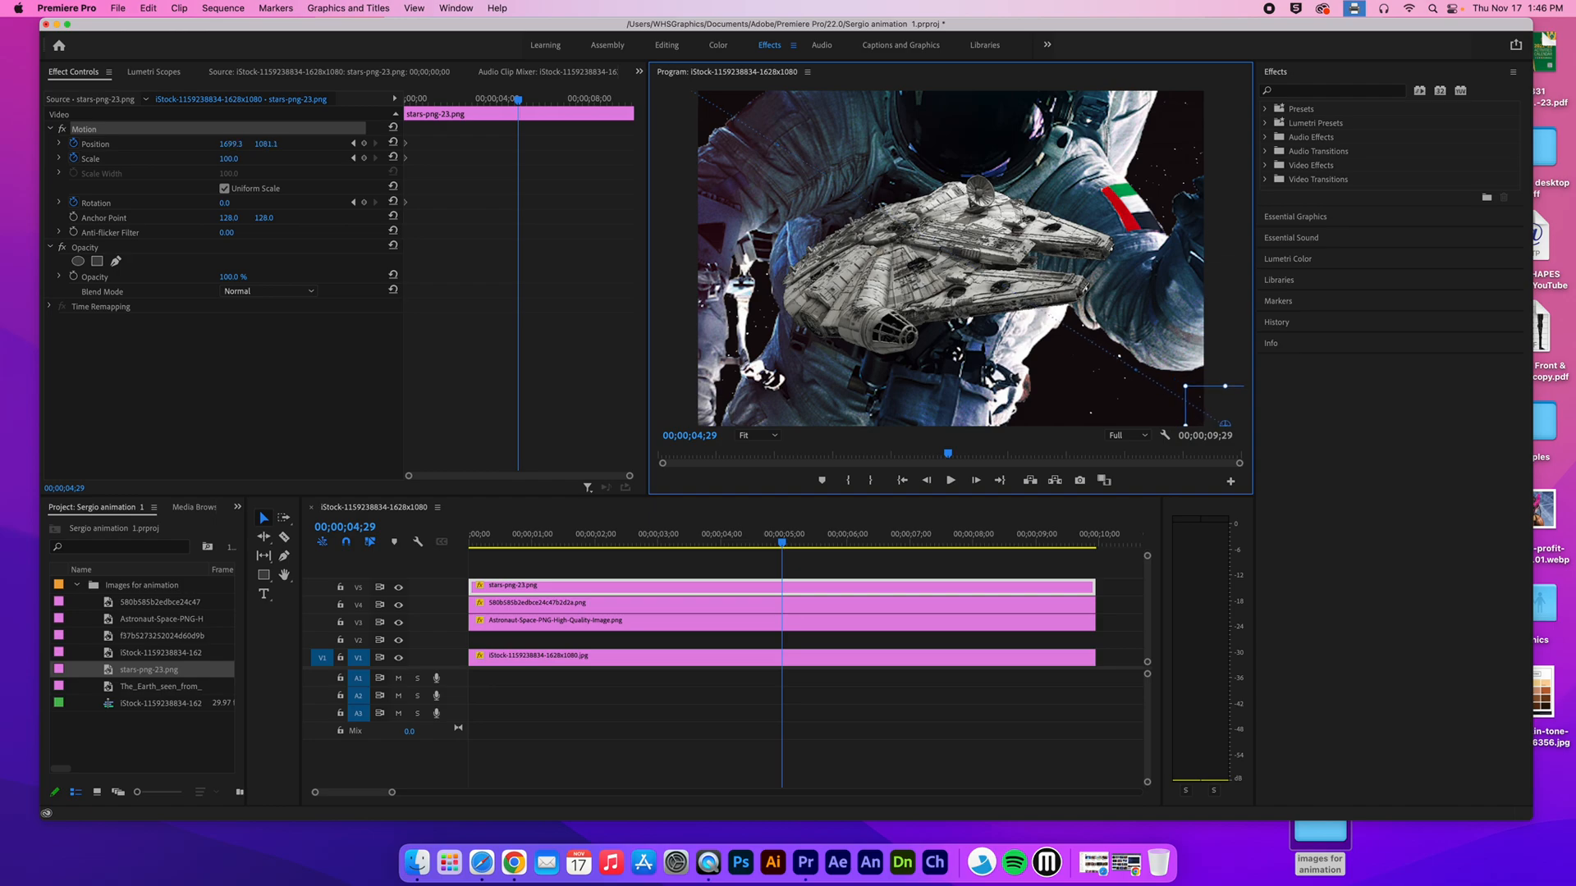
# Return the playhead to the start and preview the star's movement for under a second
pyautogui.moveTo(781, 540); pyautogui.dragTo(468, 540)
pyautogui.press('space')
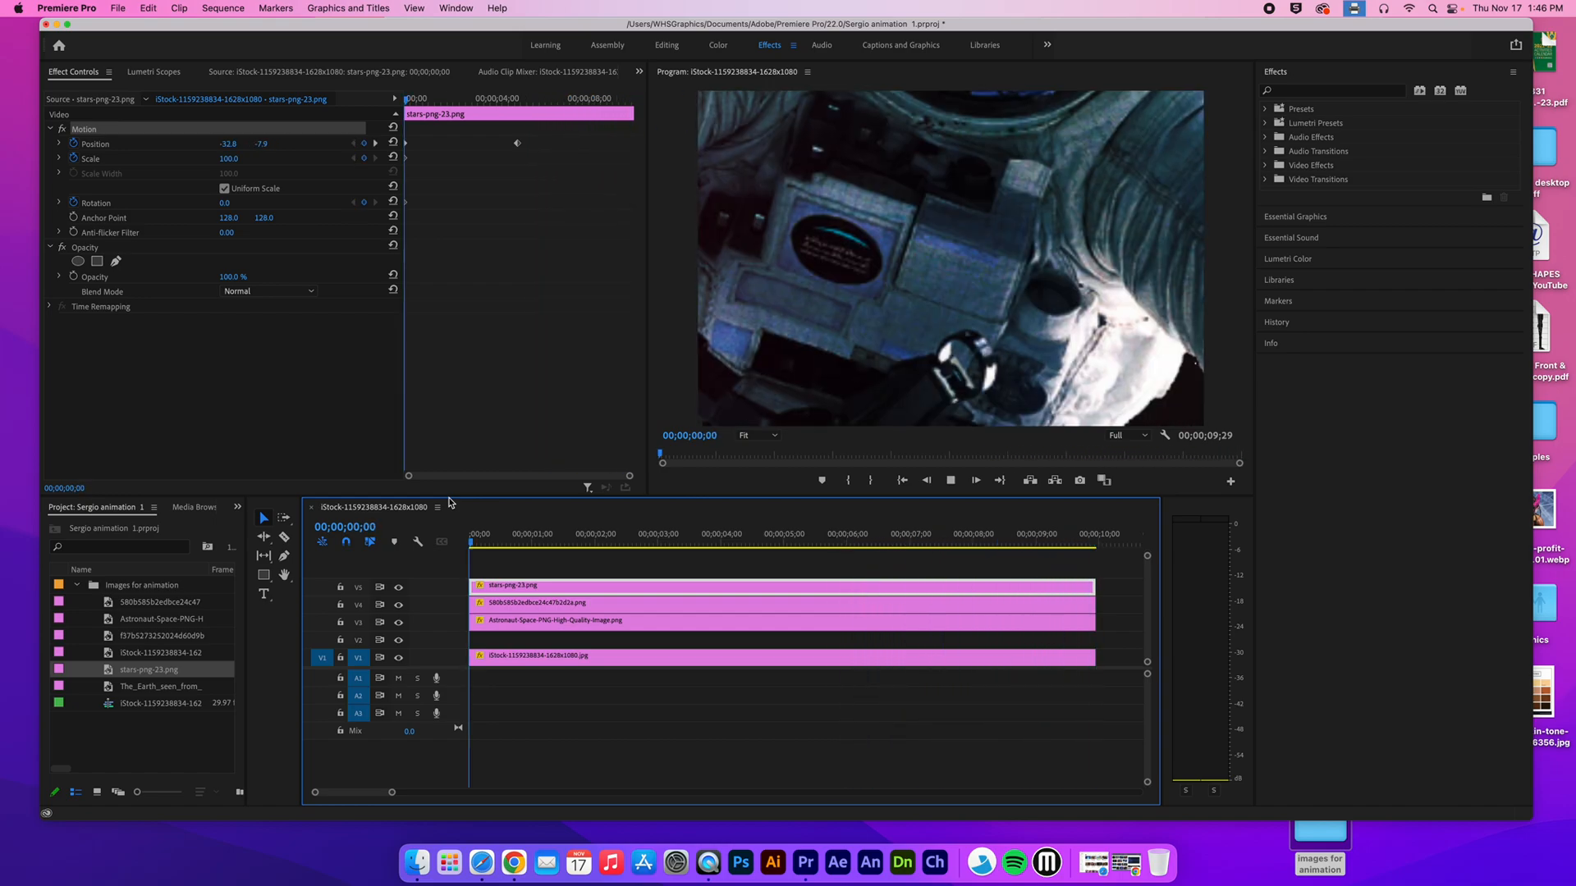
pyautogui.press('space')
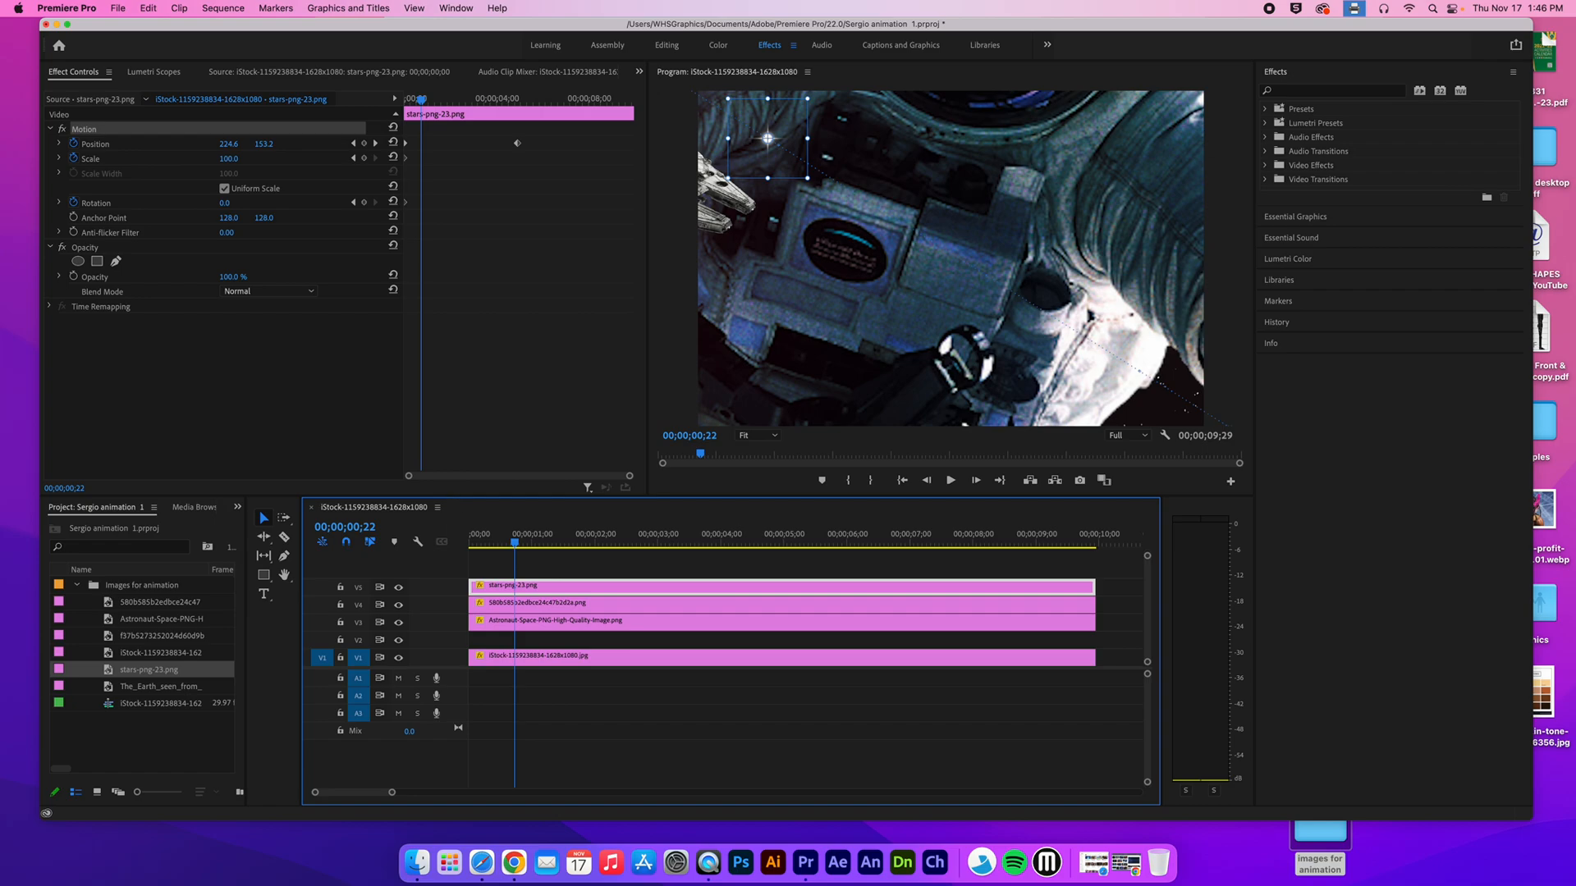
# Apply the Alpha Glow effect from the Stylize video effects to the spaceship clip on V4 and preview the animation
pyautogui.click(1266, 165)
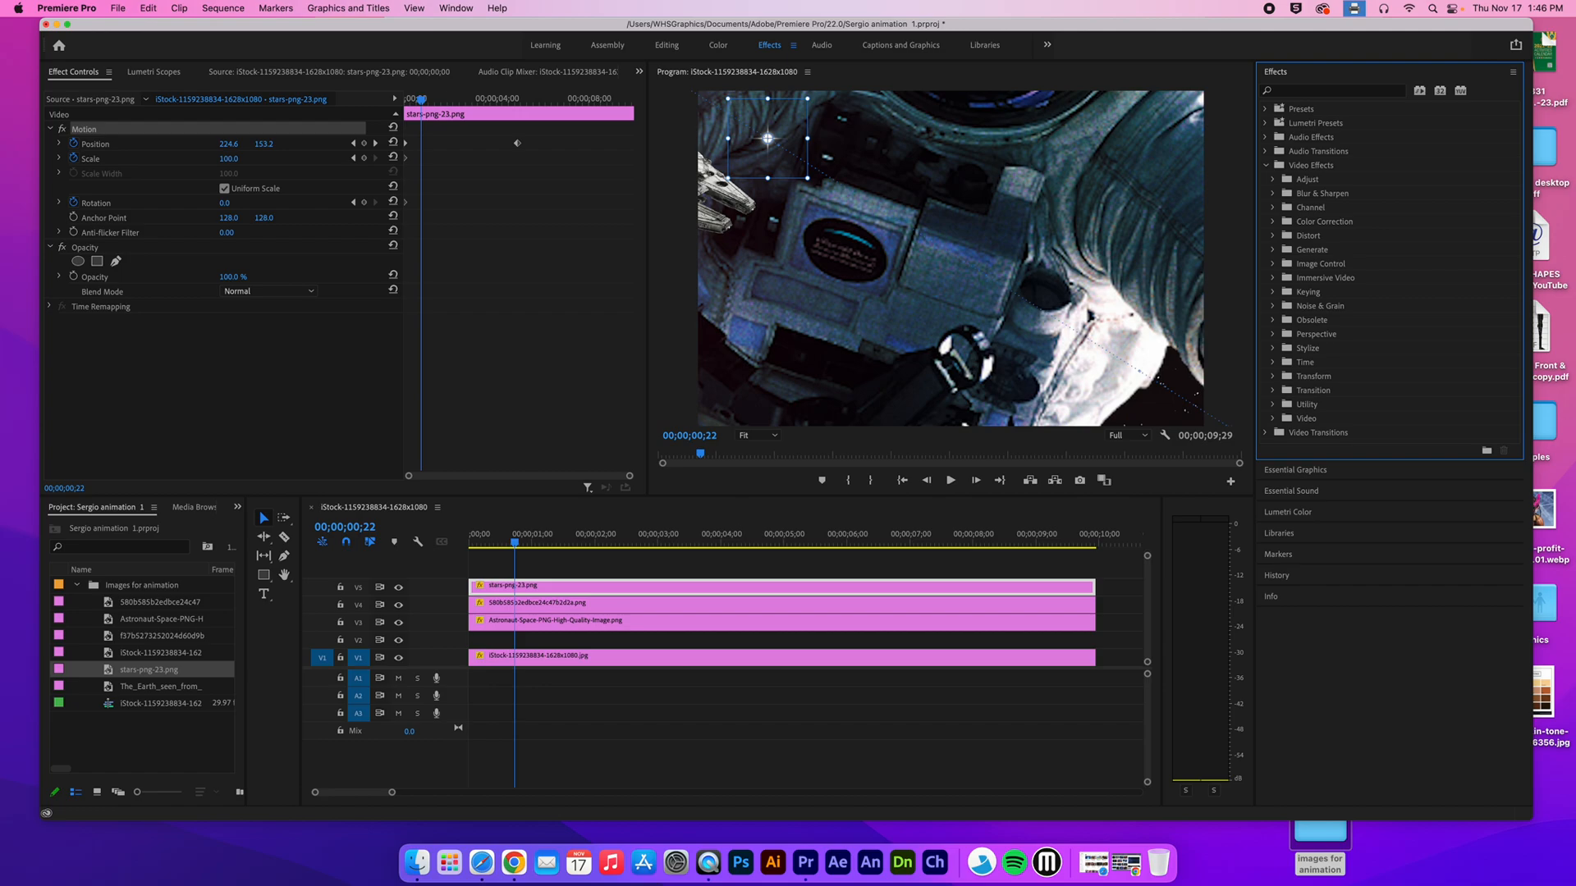
pyautogui.click(1272, 348)
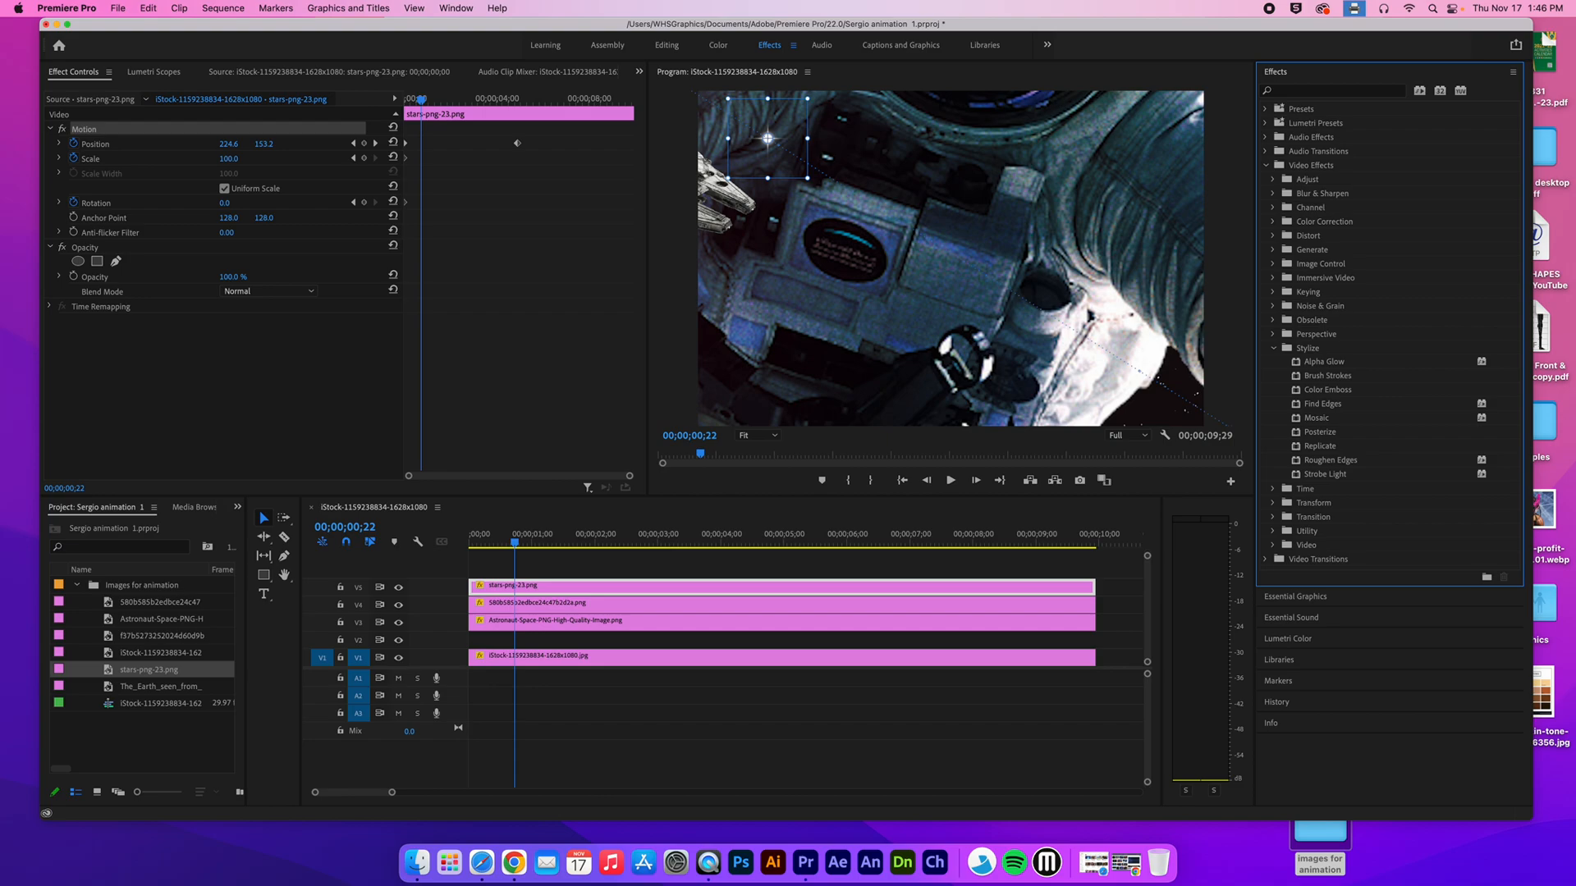
pyautogui.click(1323, 361)
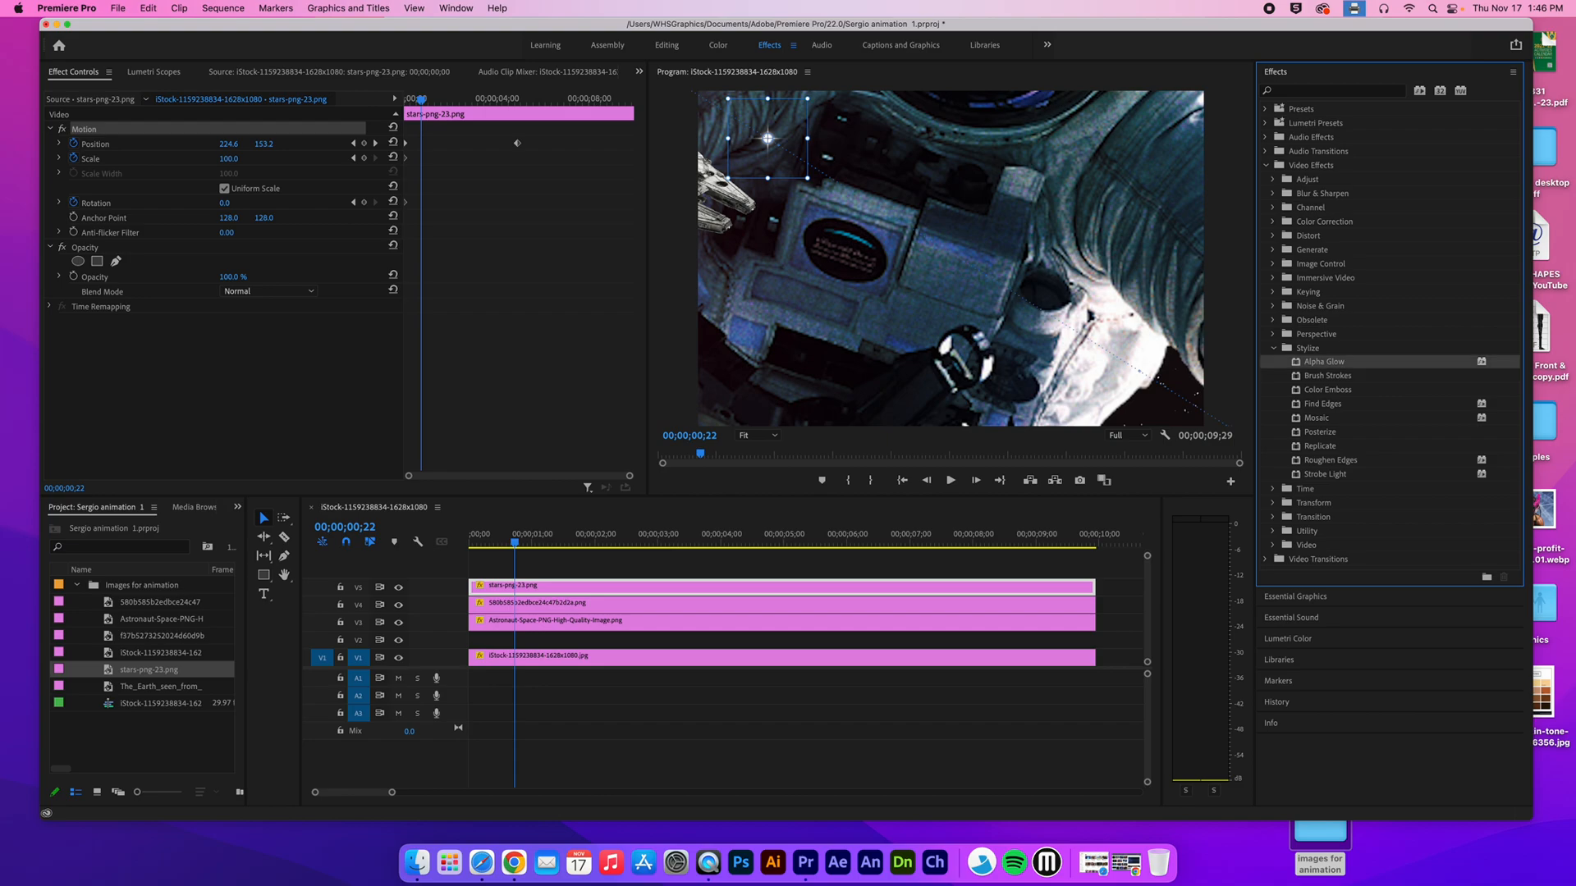
pyautogui.click(398, 605)
pyautogui.click(399, 605)
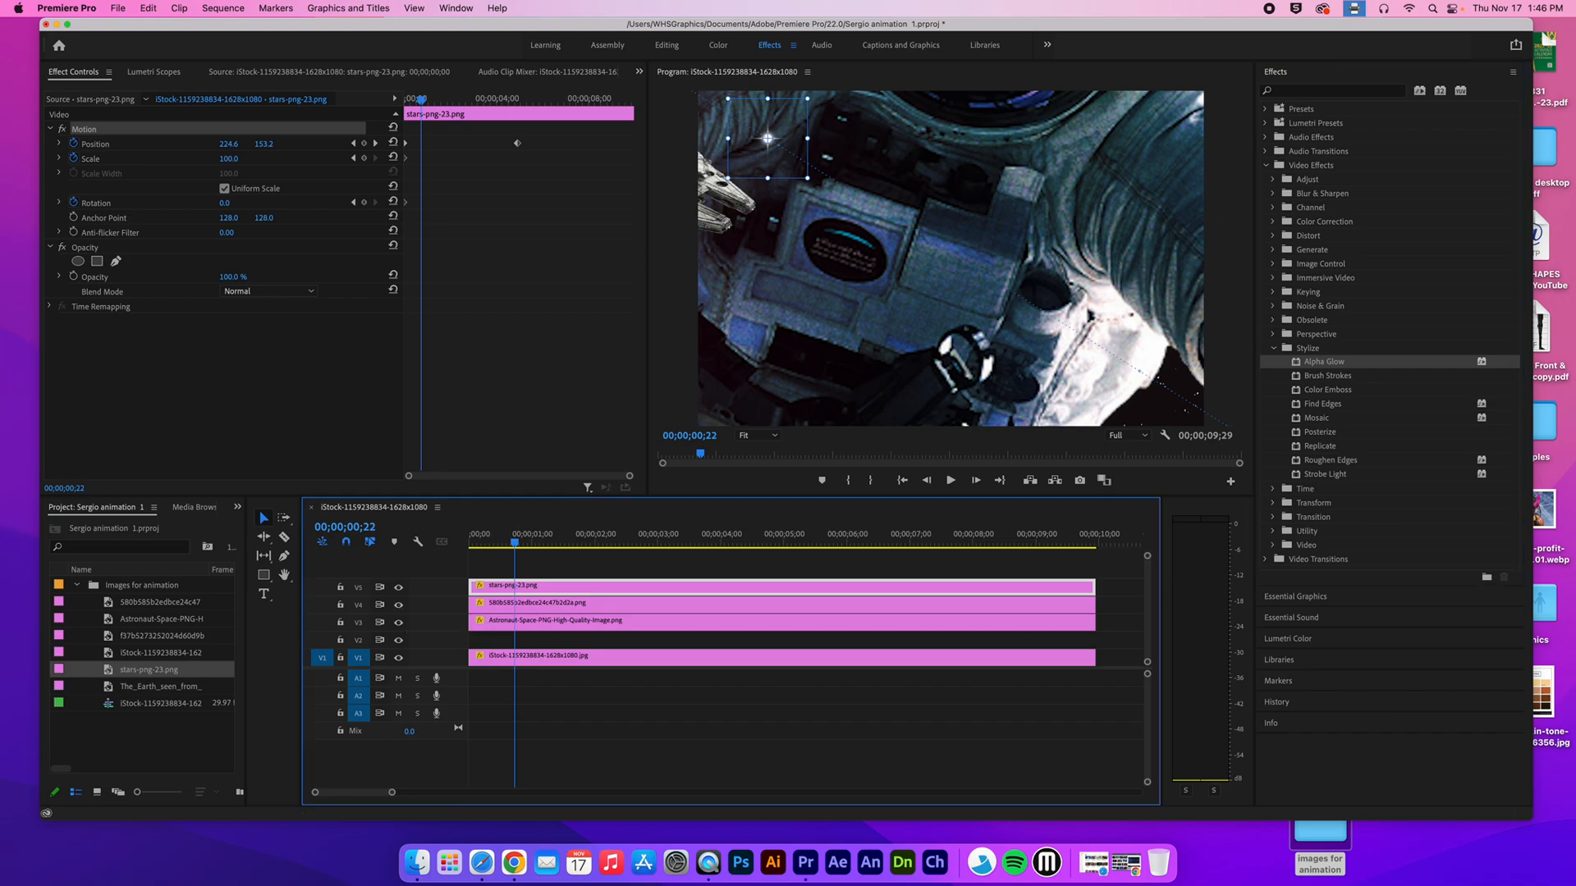
pyautogui.moveTo(1324, 361); pyautogui.dragTo(600, 605)
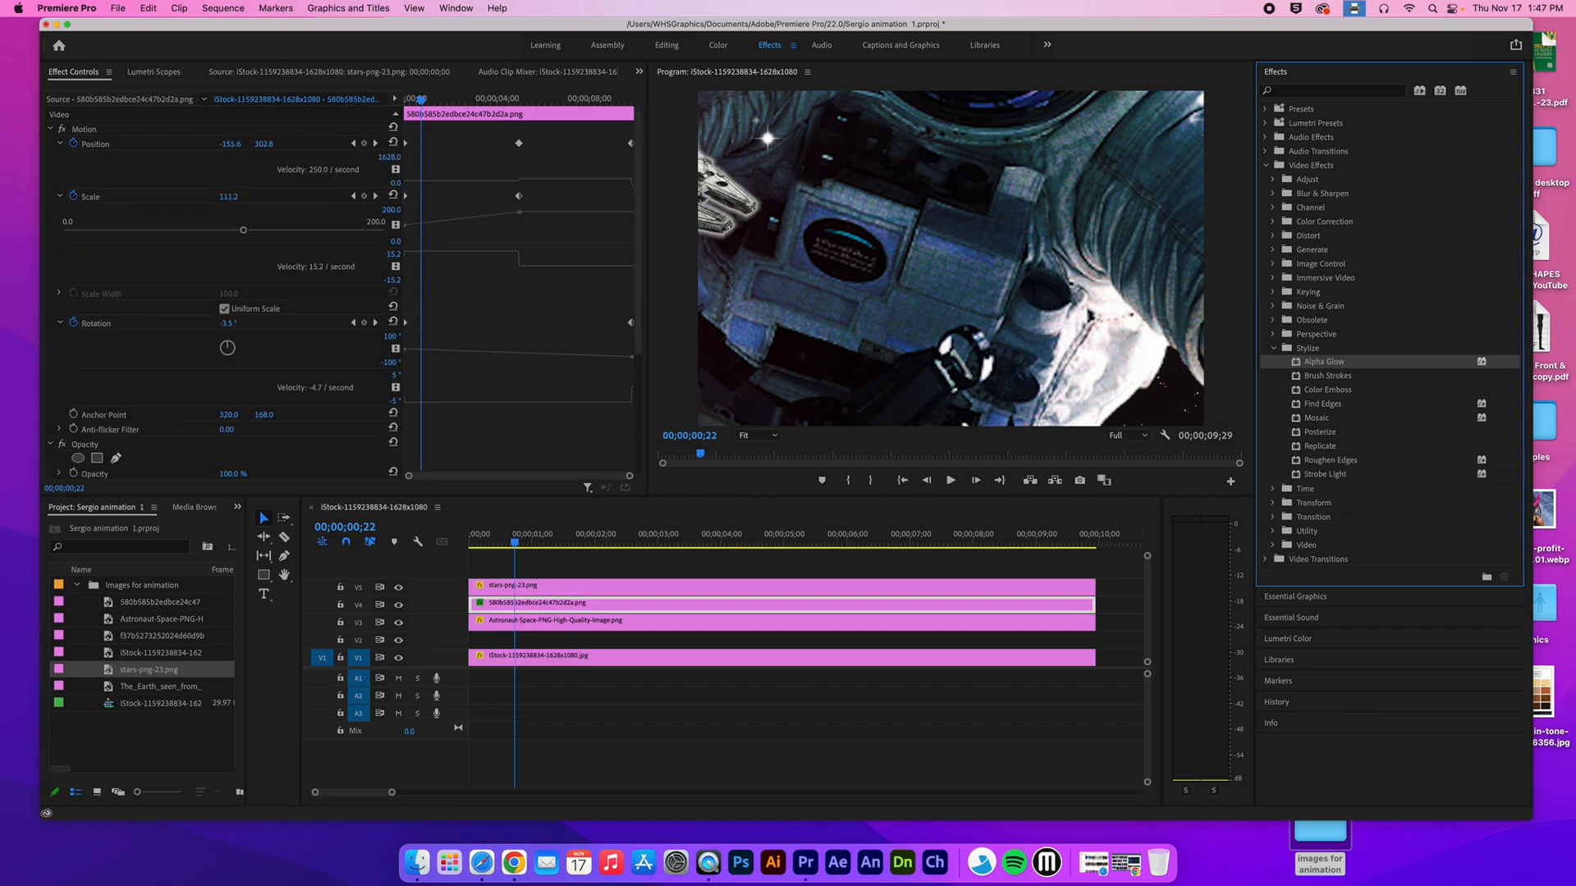
pyautogui.press('space')
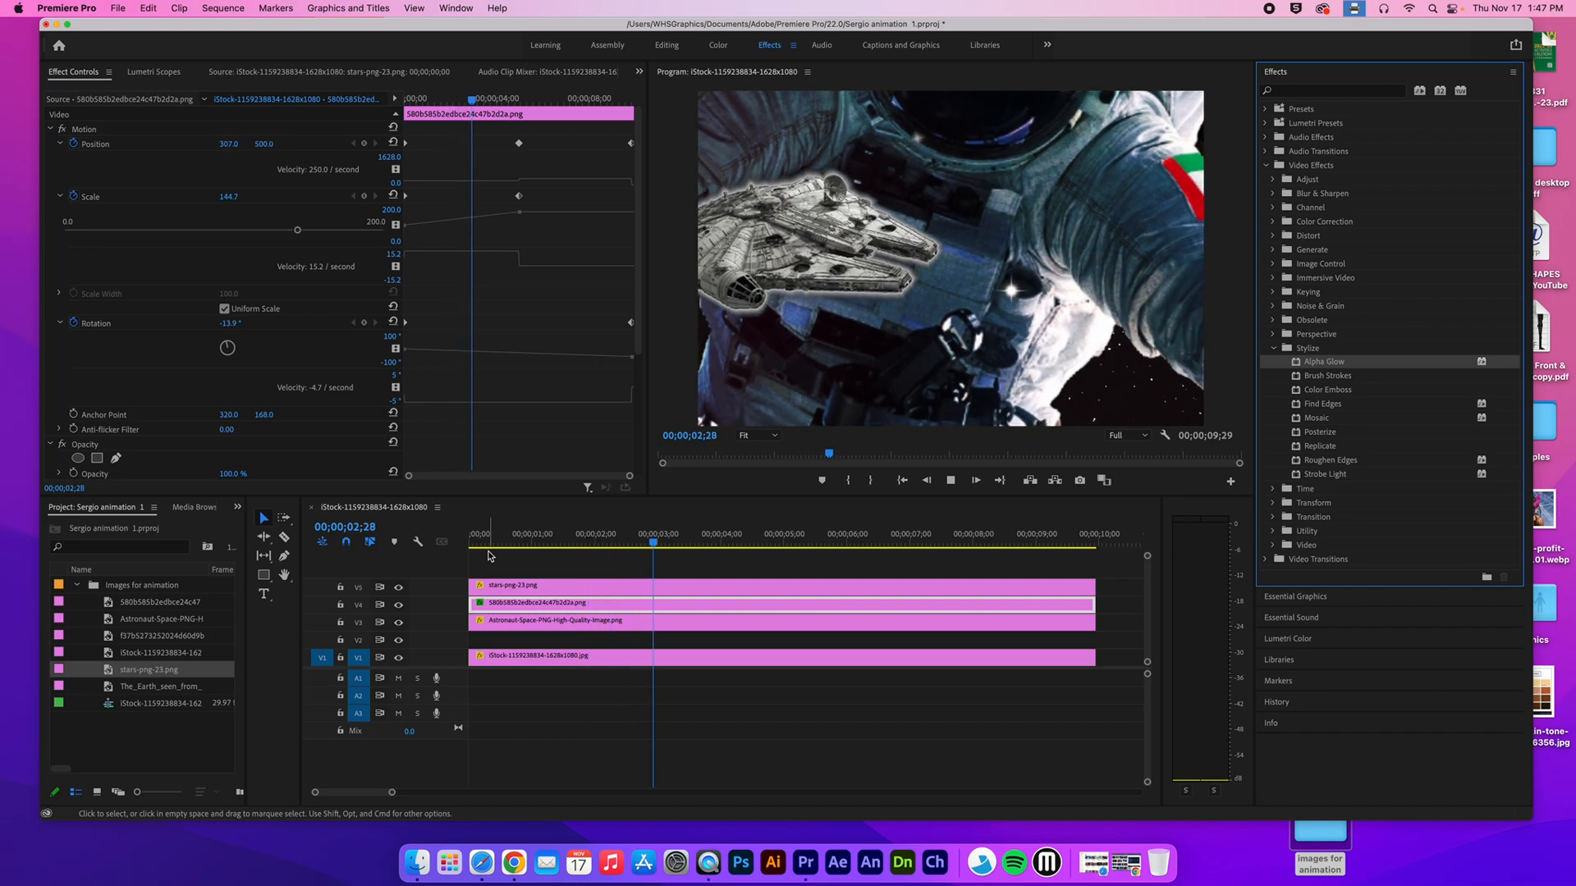
pyautogui.press('space')
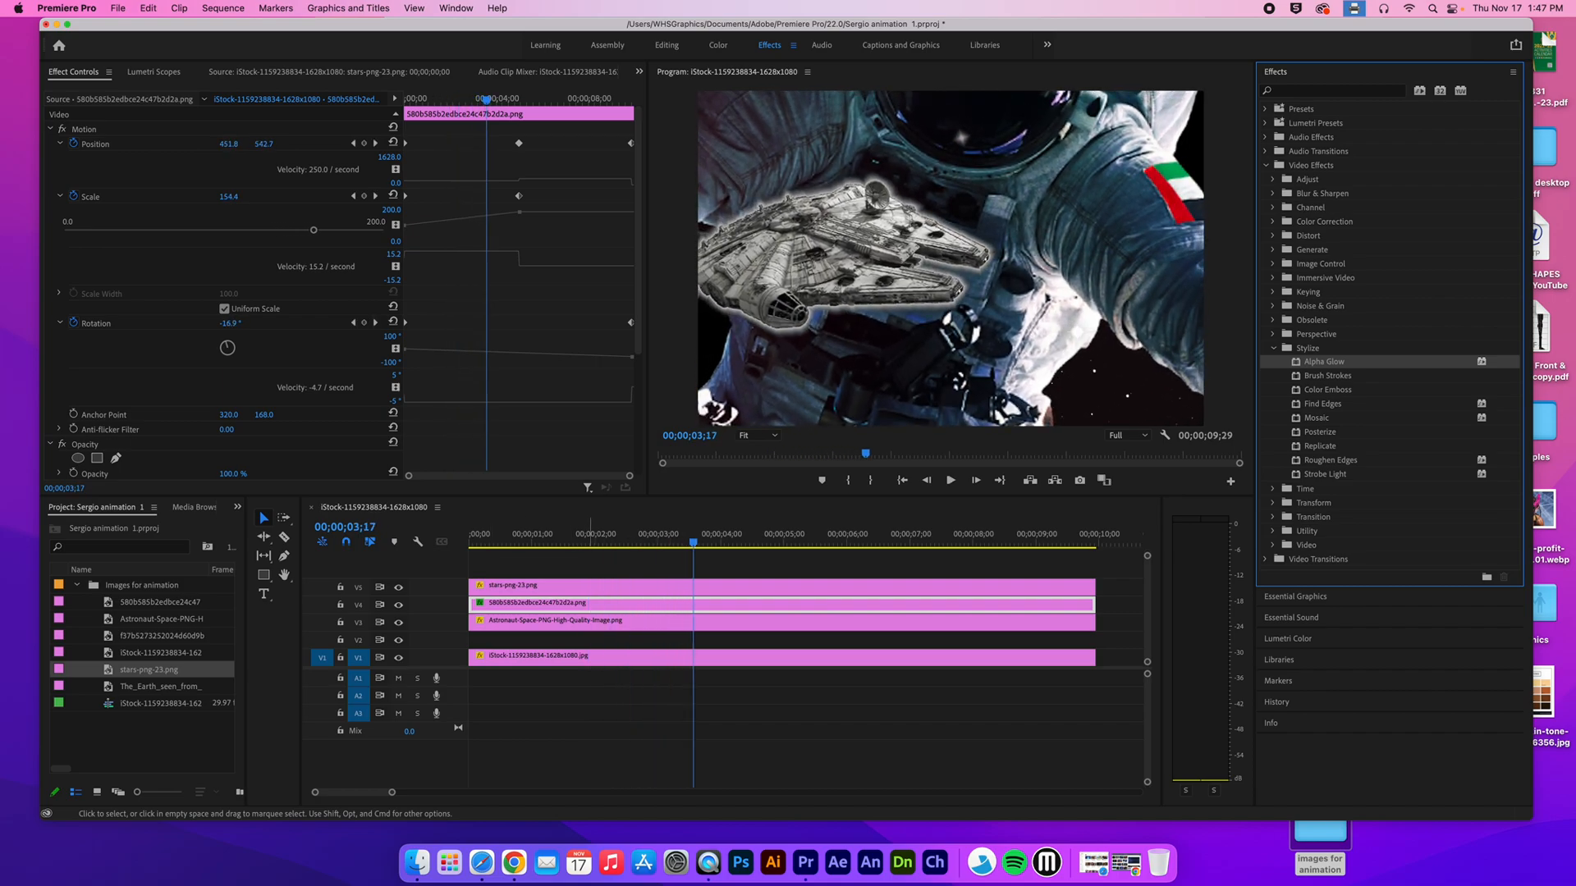
# Set the start color of the spaceship's Alpha Glow to red DA0000 and return the playhead to the start
pyautogui.doubleClick(590, 604)
pyautogui.hotkey('shift', '5')
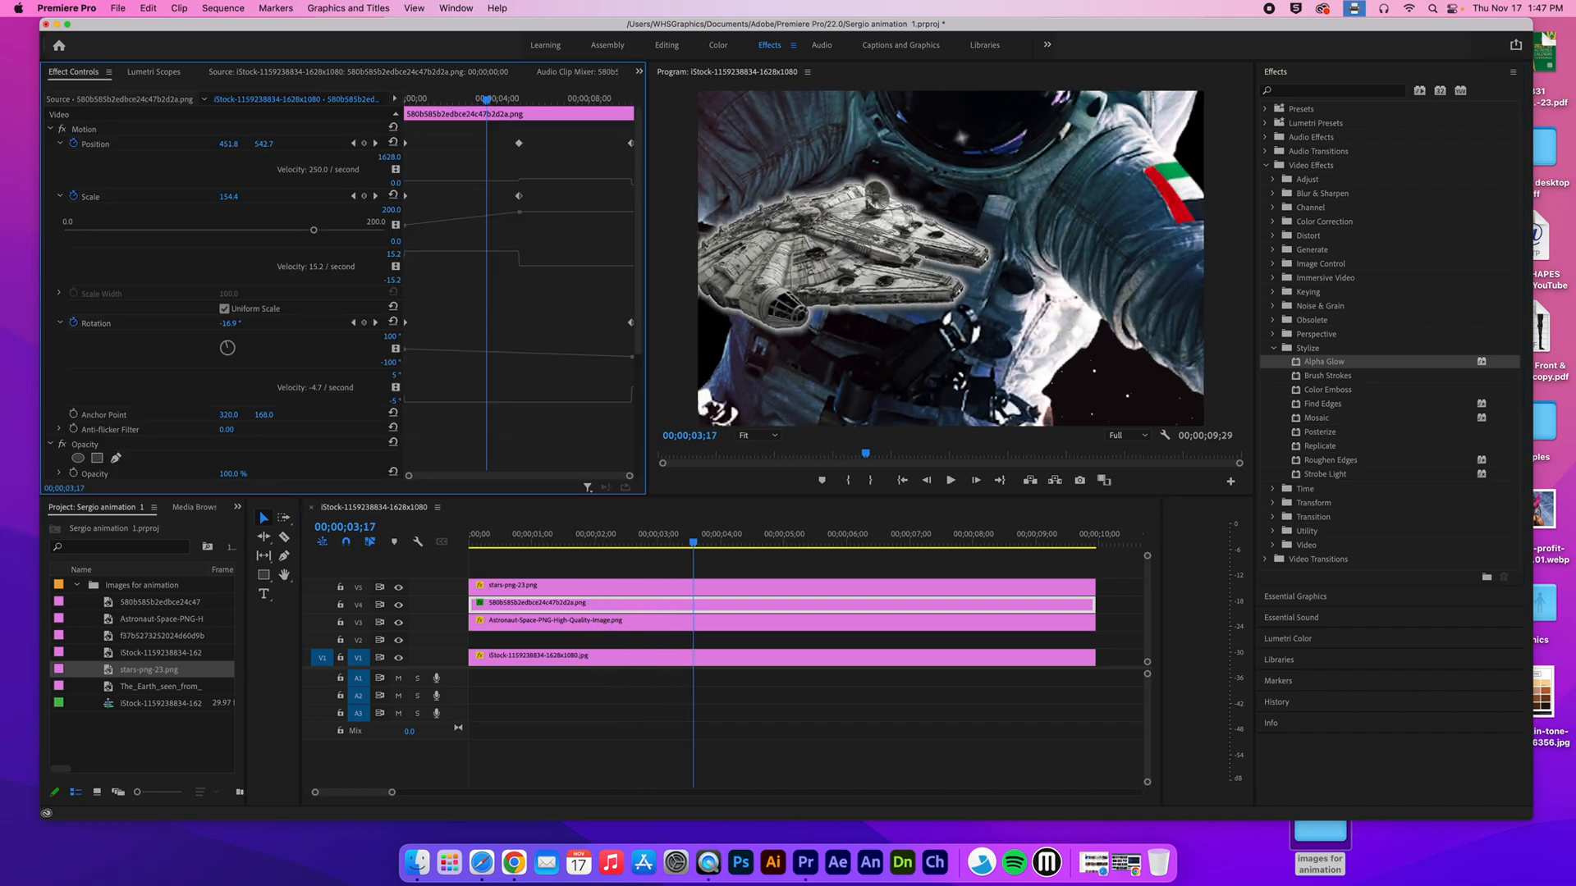
pyautogui.scroll(-5, 344, 296)
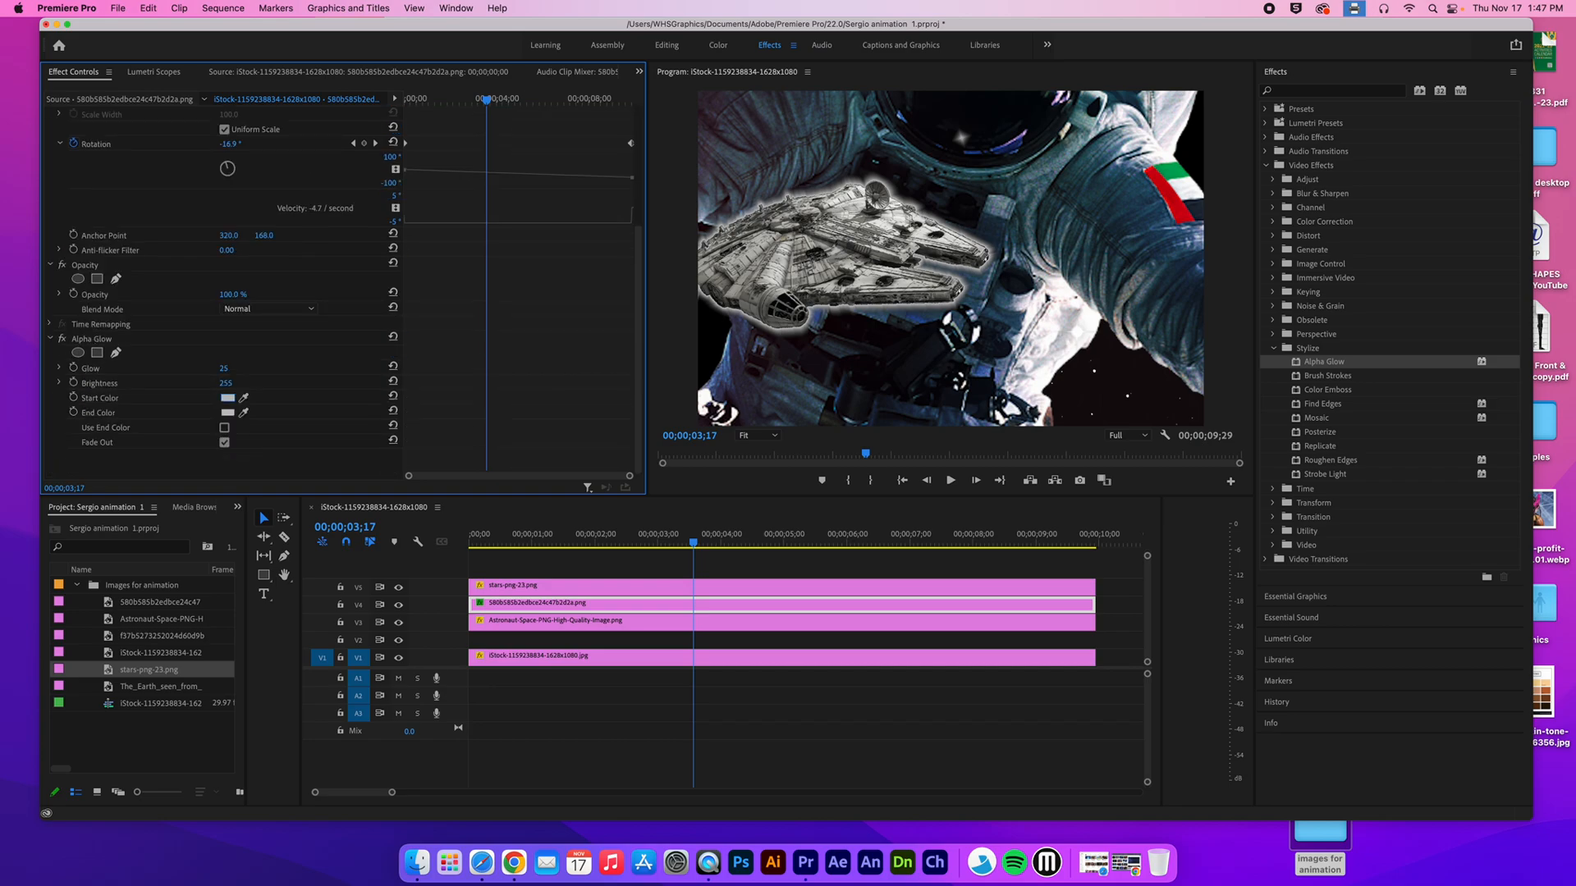
pyautogui.click(227, 398)
pyautogui.click(793, 485)
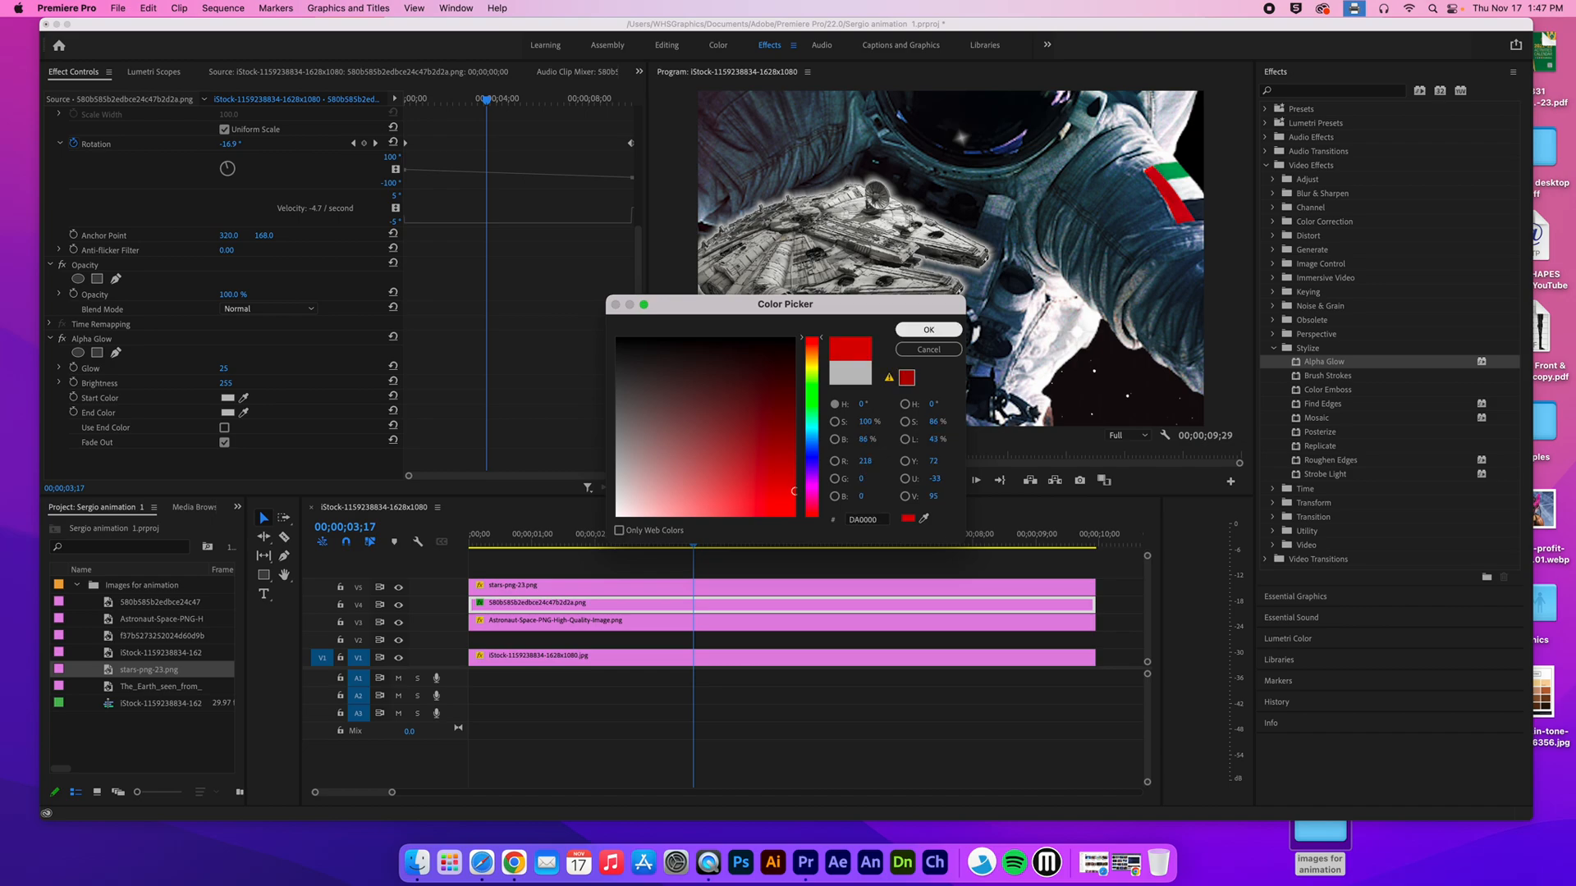
pyautogui.press('Return')
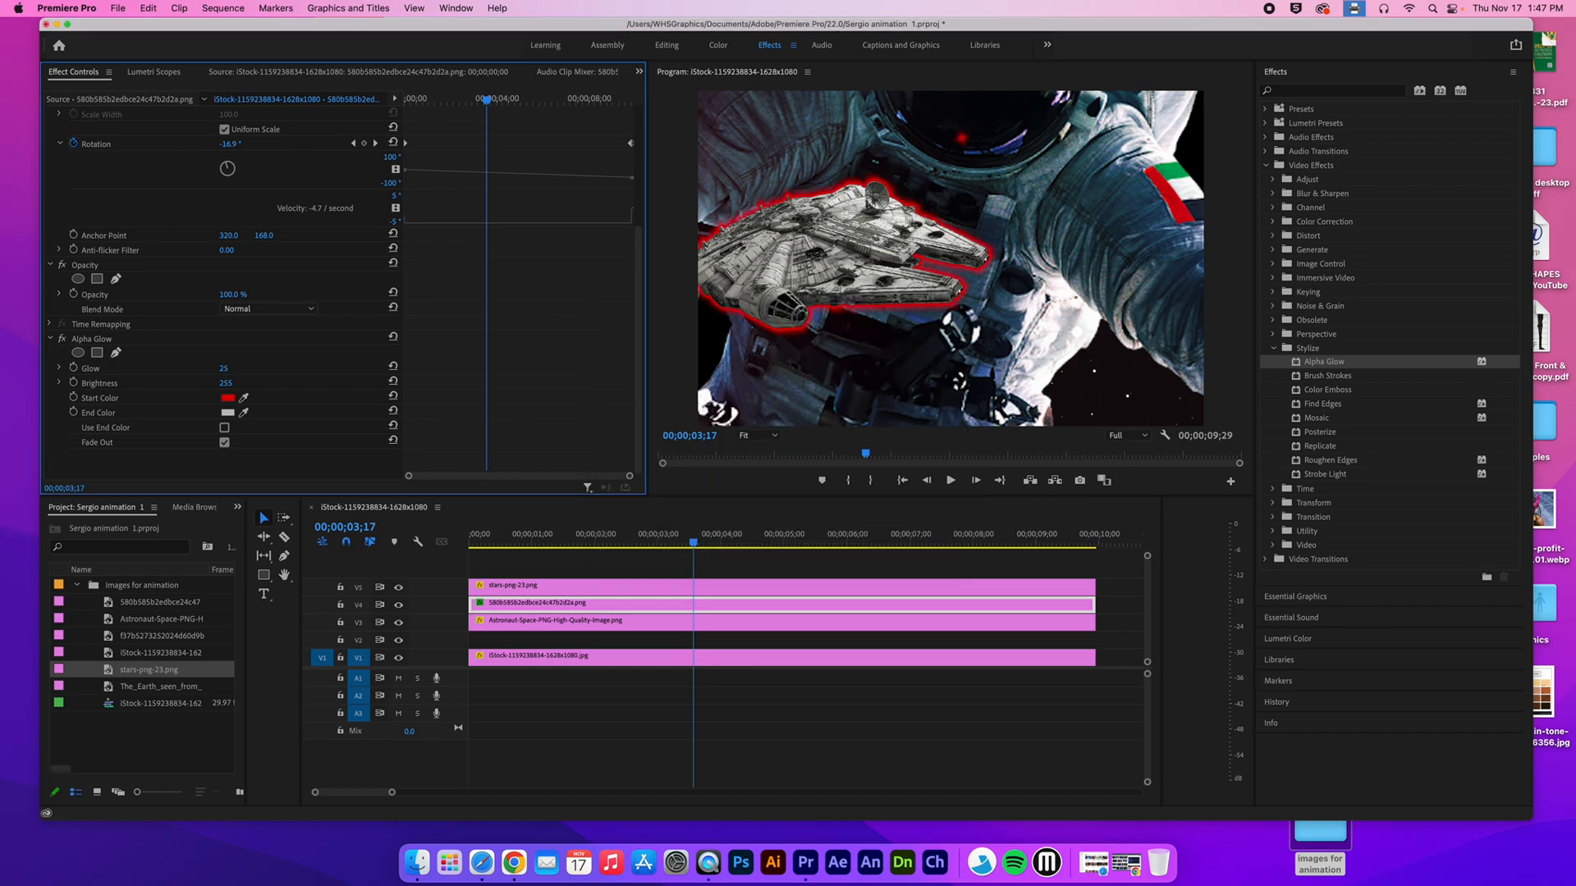
pyautogui.moveTo(666, 536); pyautogui.dragTo(471, 536)
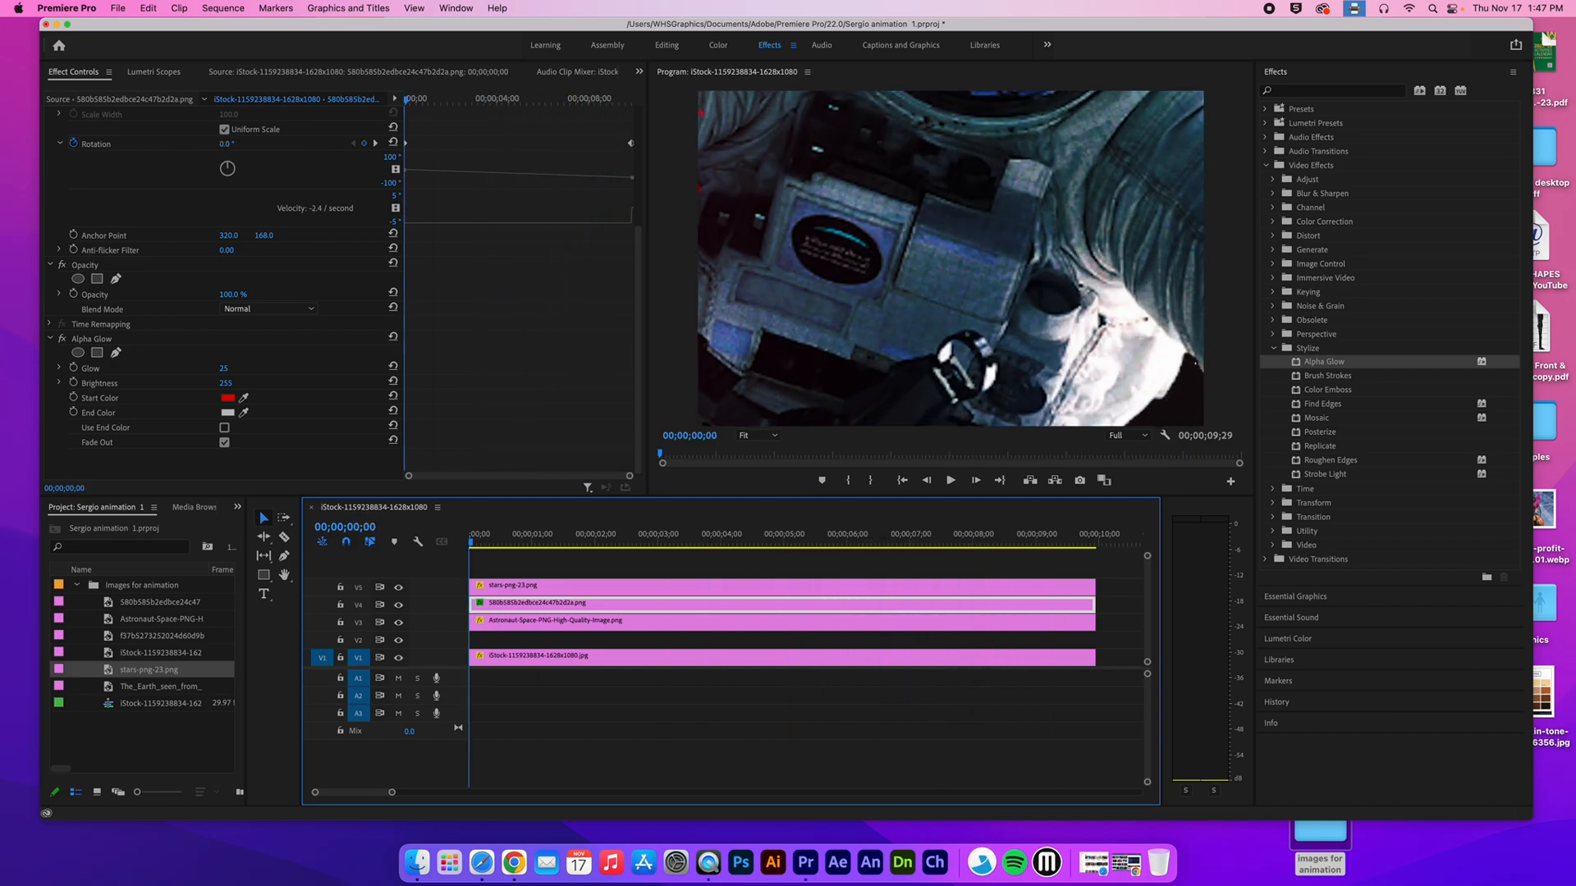
# Open the media export settings and choose Entire Sequence as the source range and H.264 as the format
pyautogui.click(114, 7)
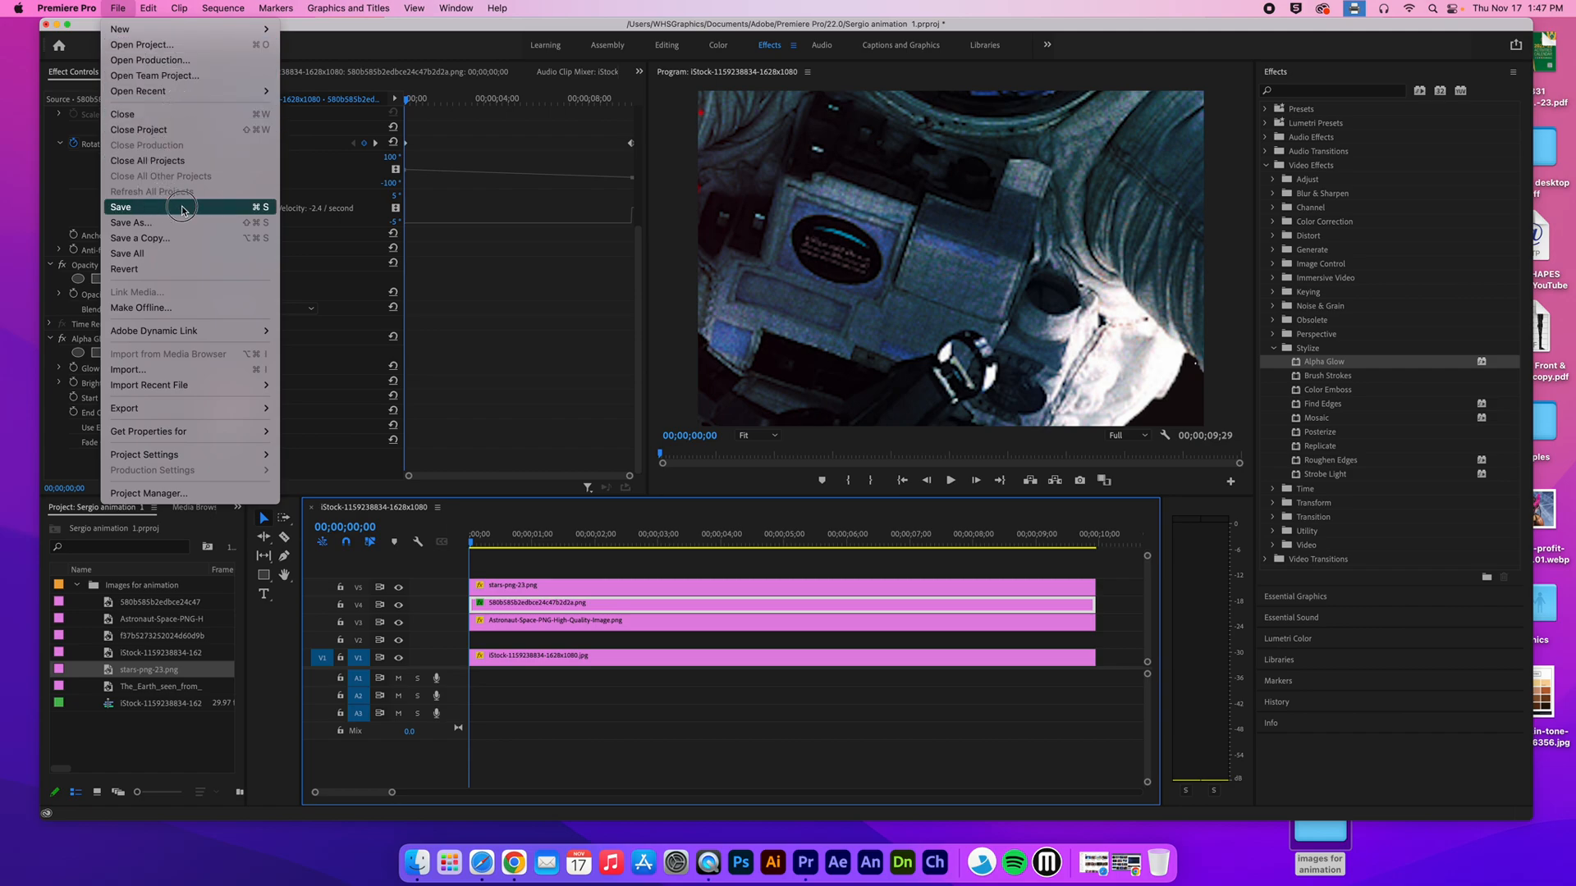
pyautogui.moveTo(254, 410)
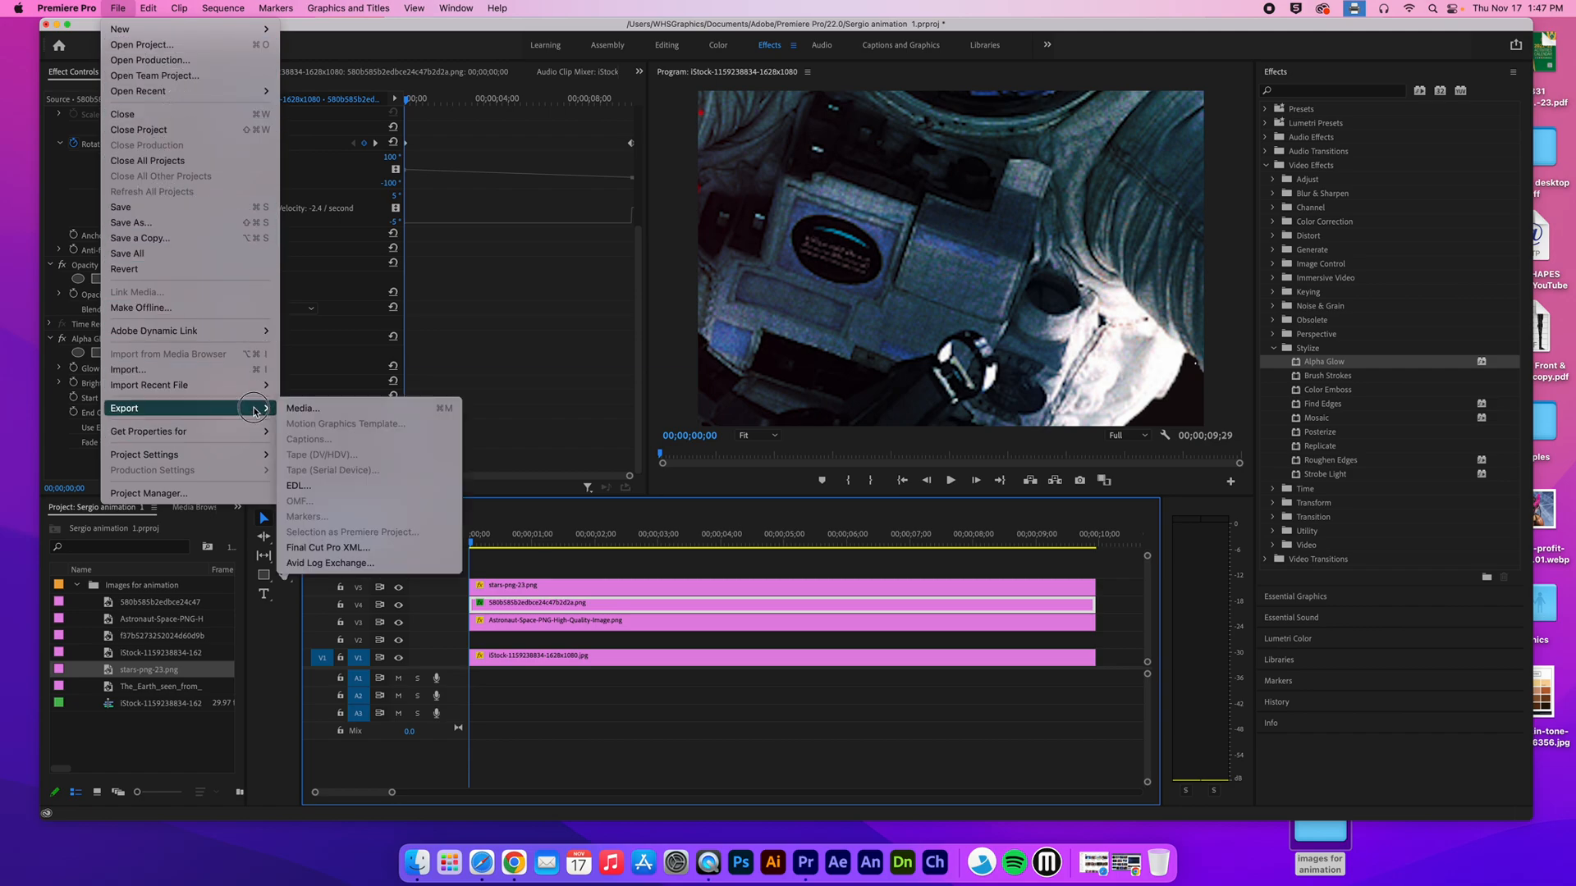
pyautogui.click(317, 410)
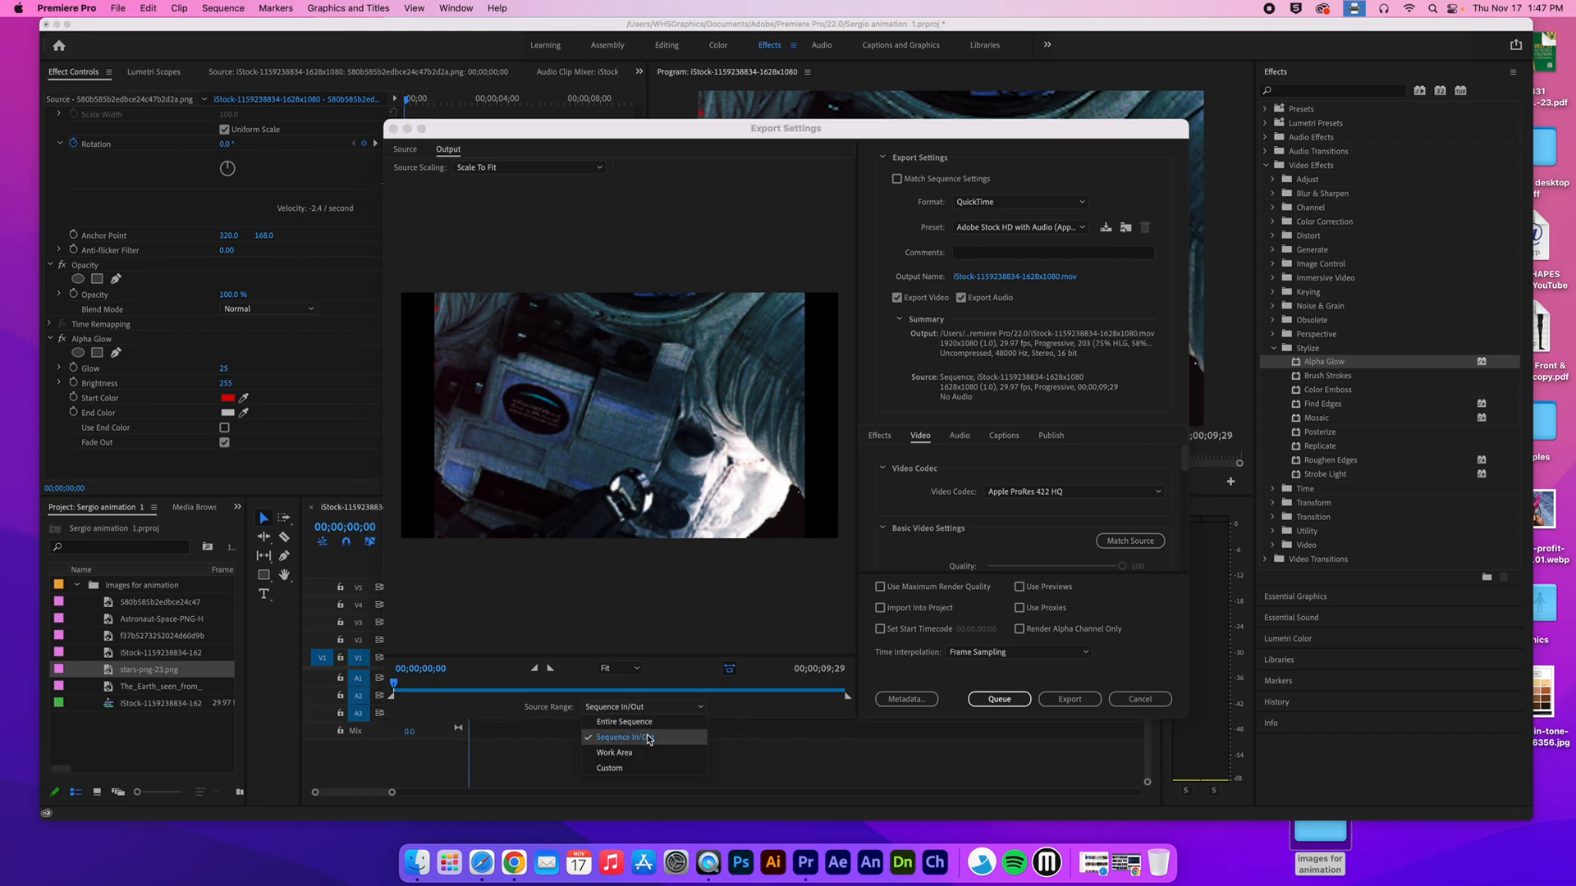
pyautogui.click(641, 724)
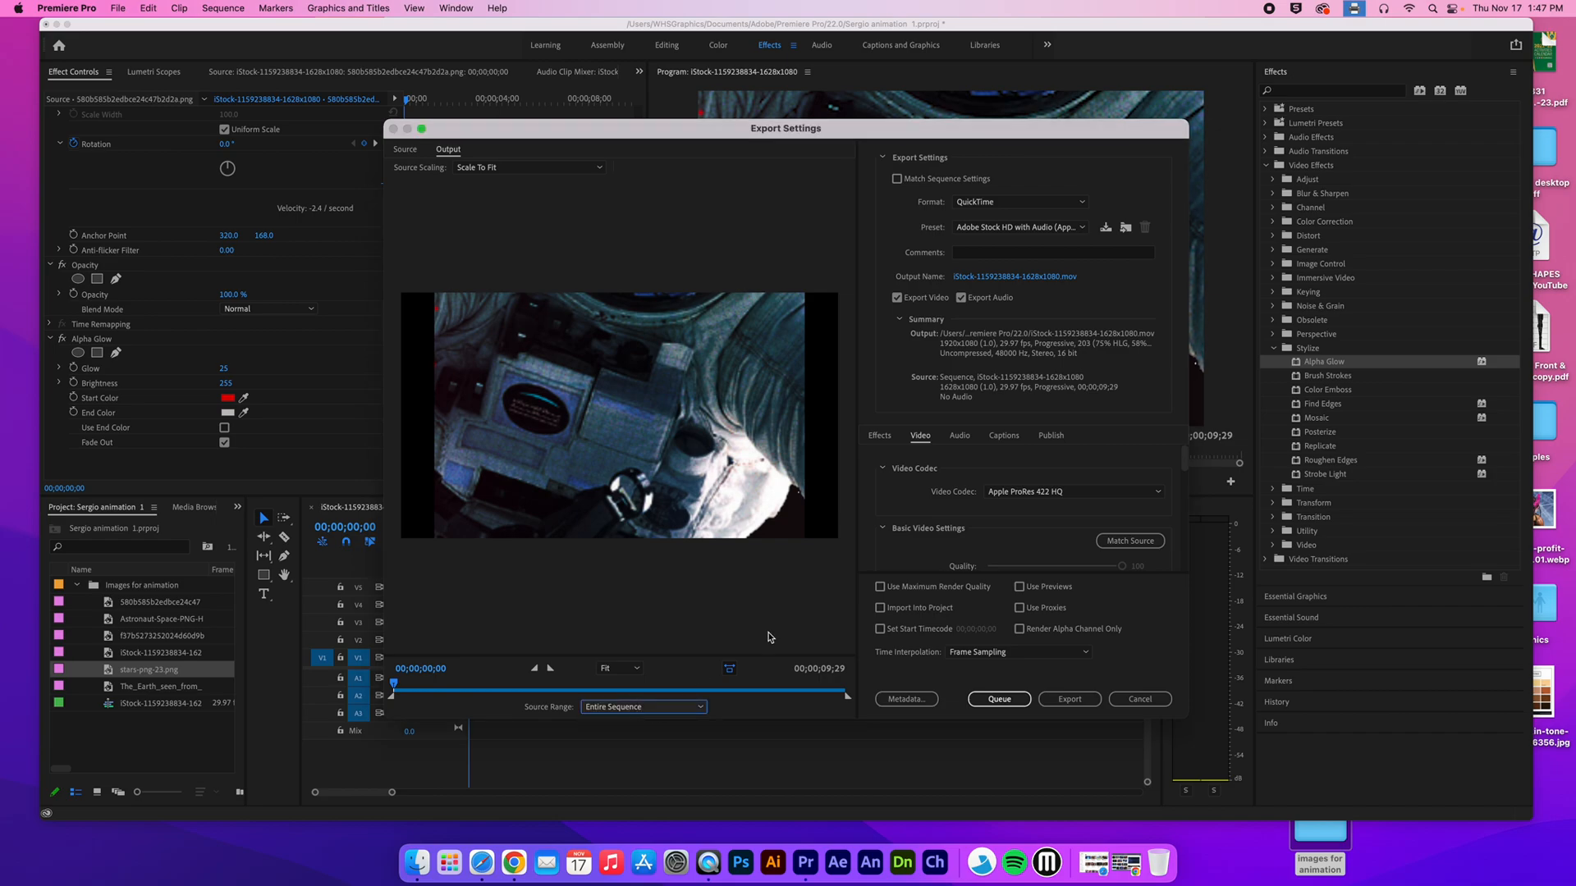
pyautogui.click(968, 205)
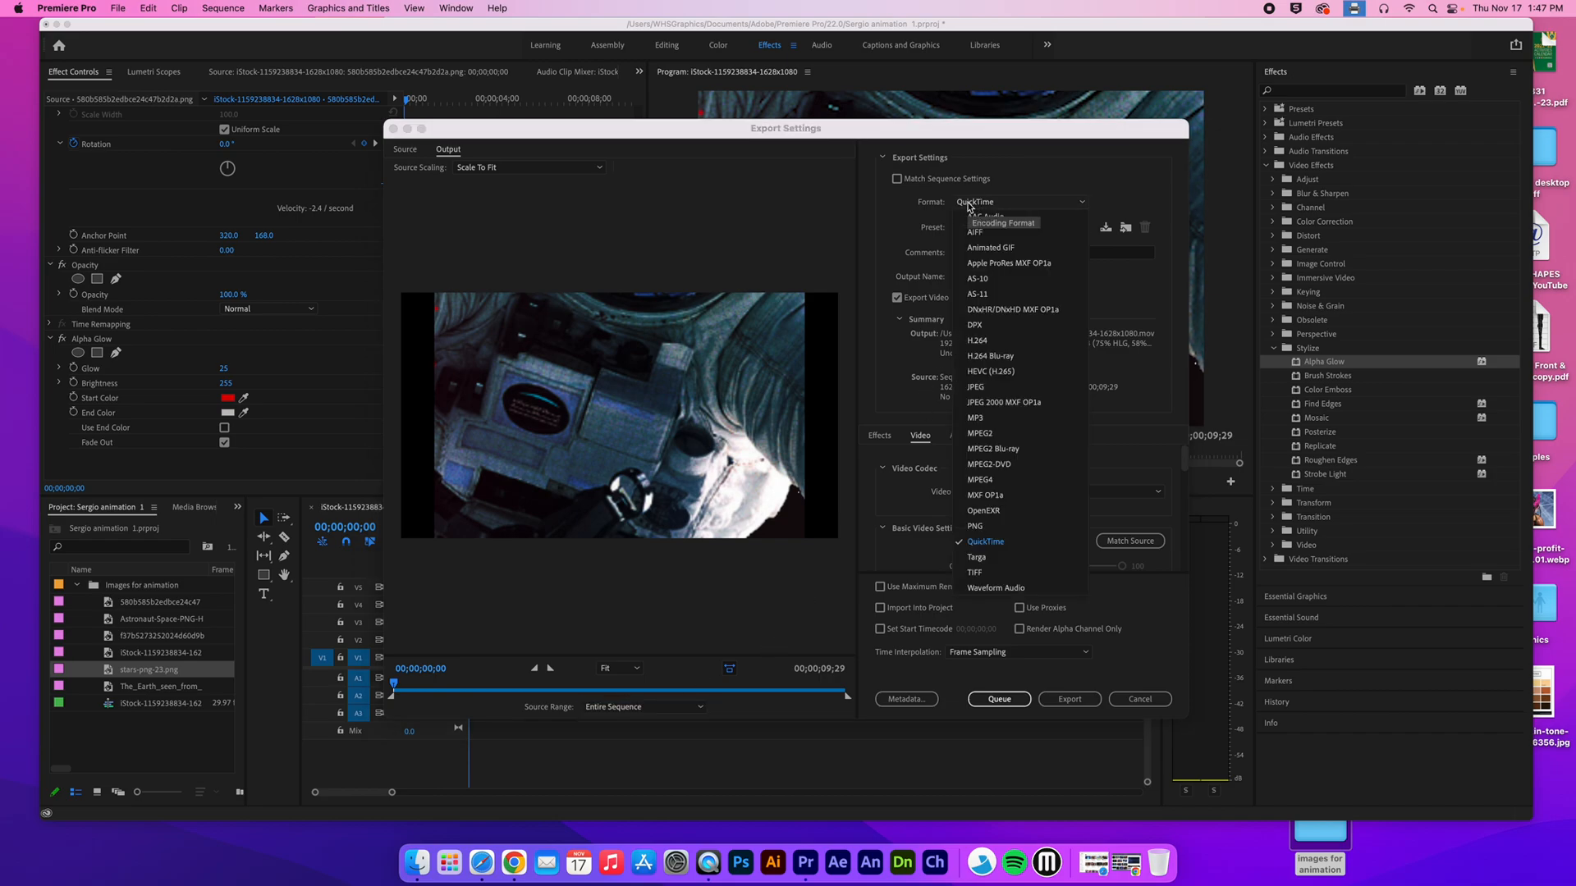
pyautogui.click(983, 343)
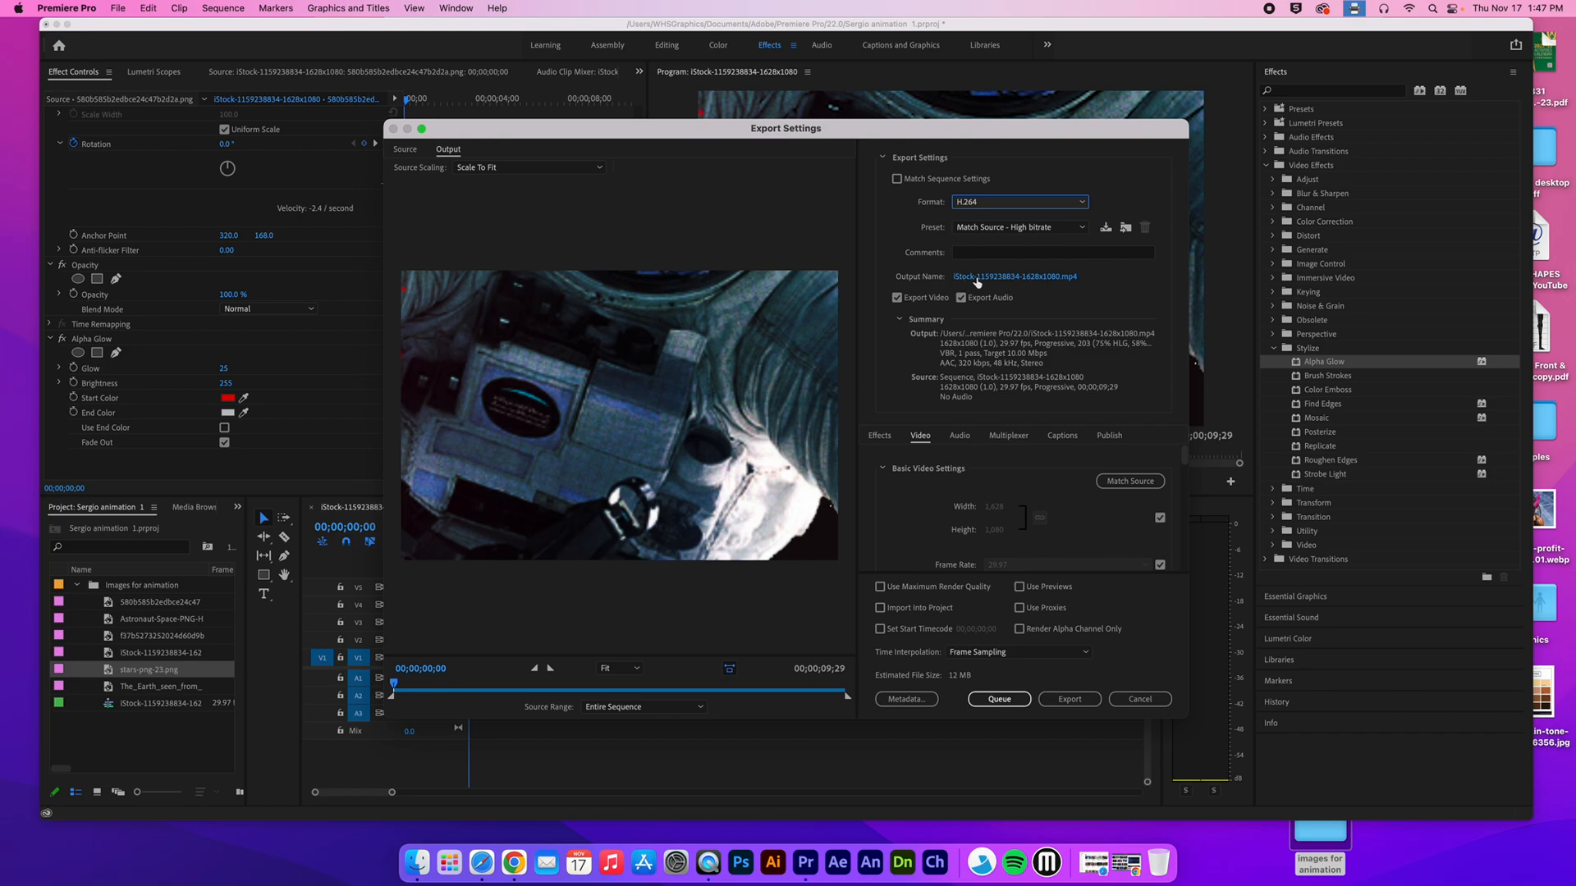
# Name the output file after the project, in lowercase and without its trailing number, and save it in the 22.0 folder
pyautogui.click(1011, 278)
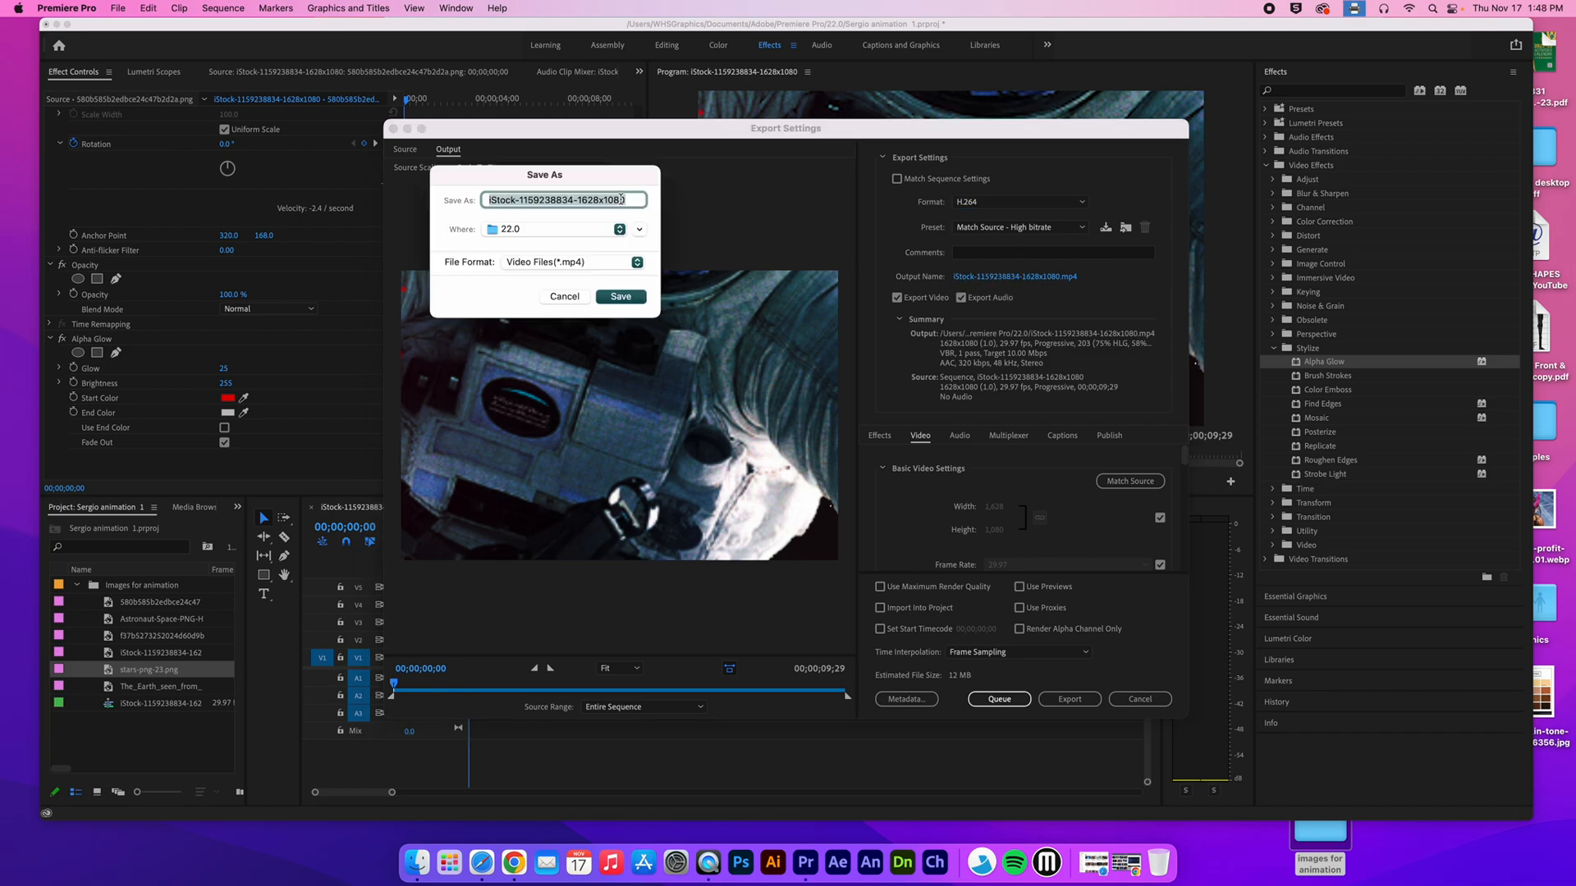
pyautogui.write('se')
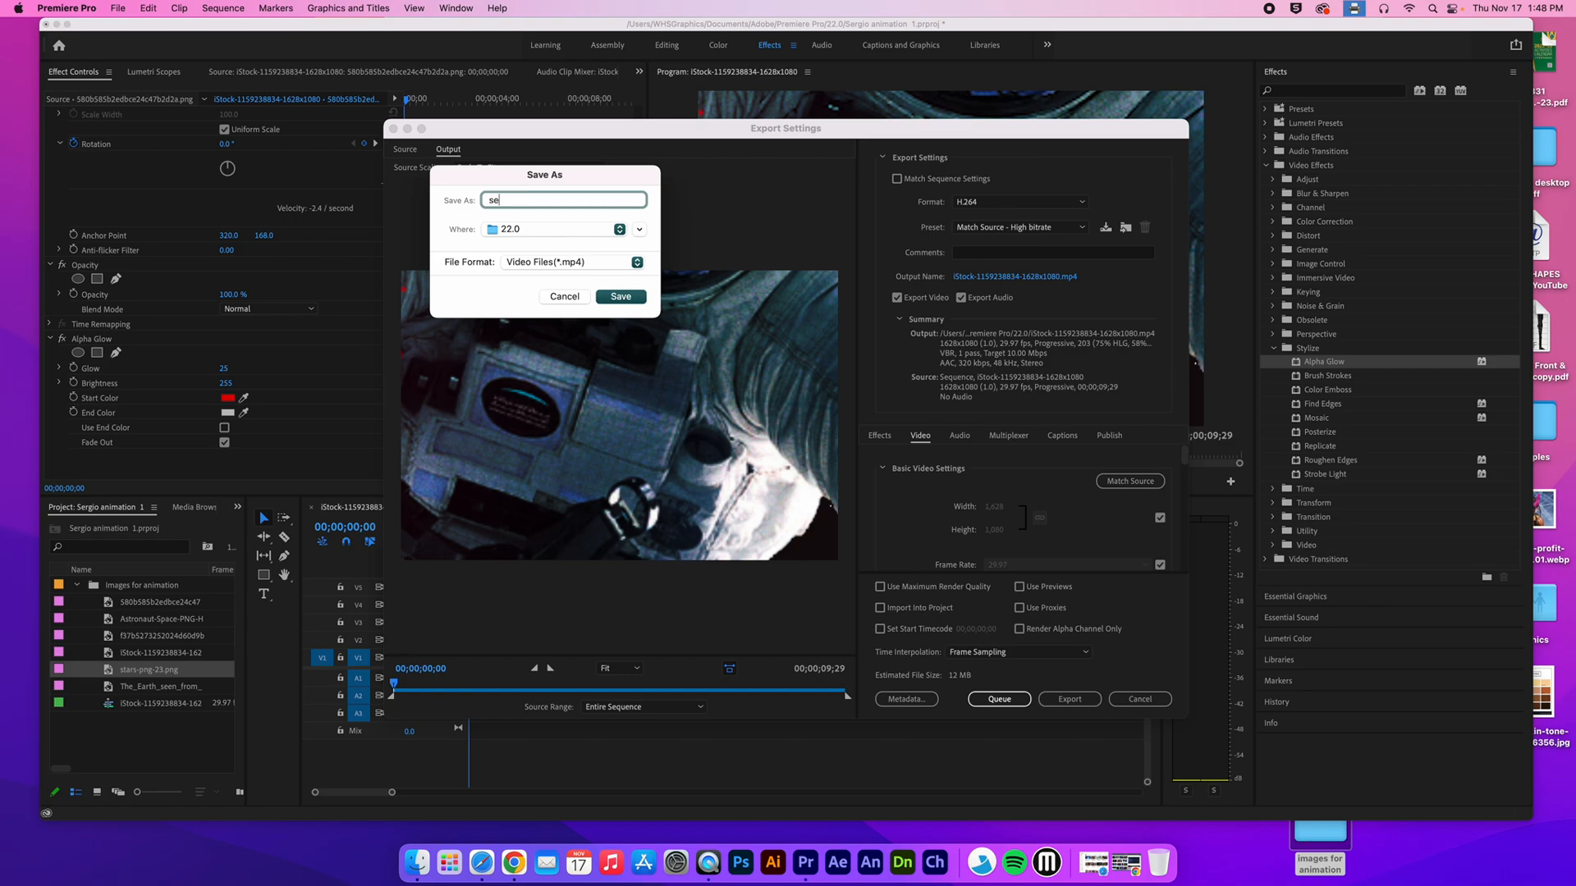
pyautogui.write('rgio animation')
pyautogui.click(612, 300)
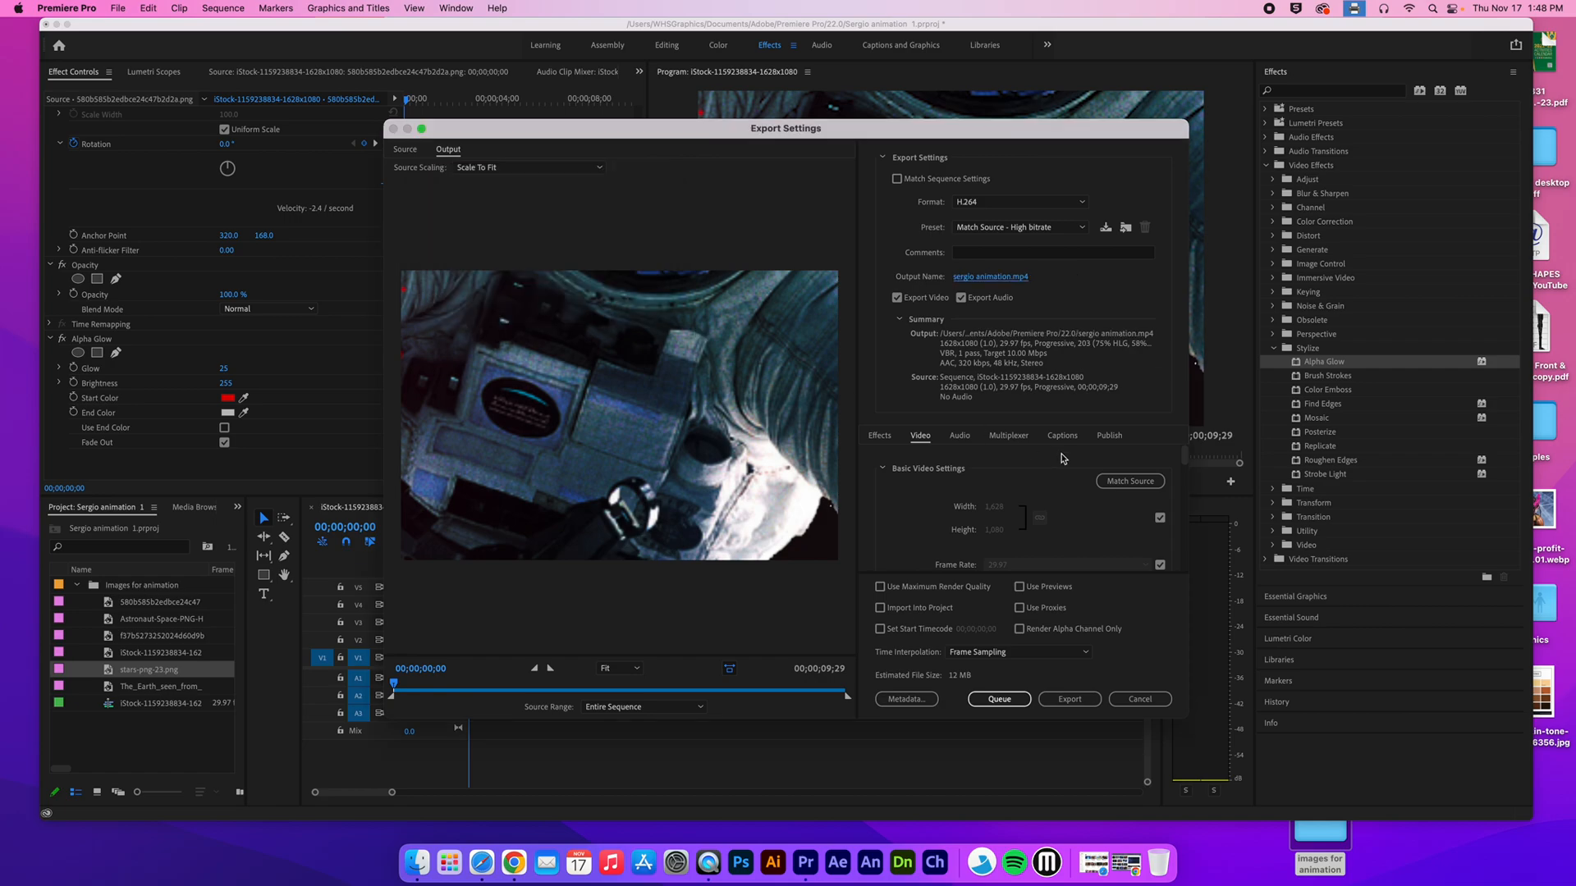
# Enable Use Maximum Render Quality and start exporting the video
pyautogui.click(882, 587)
pyautogui.click(1068, 701)
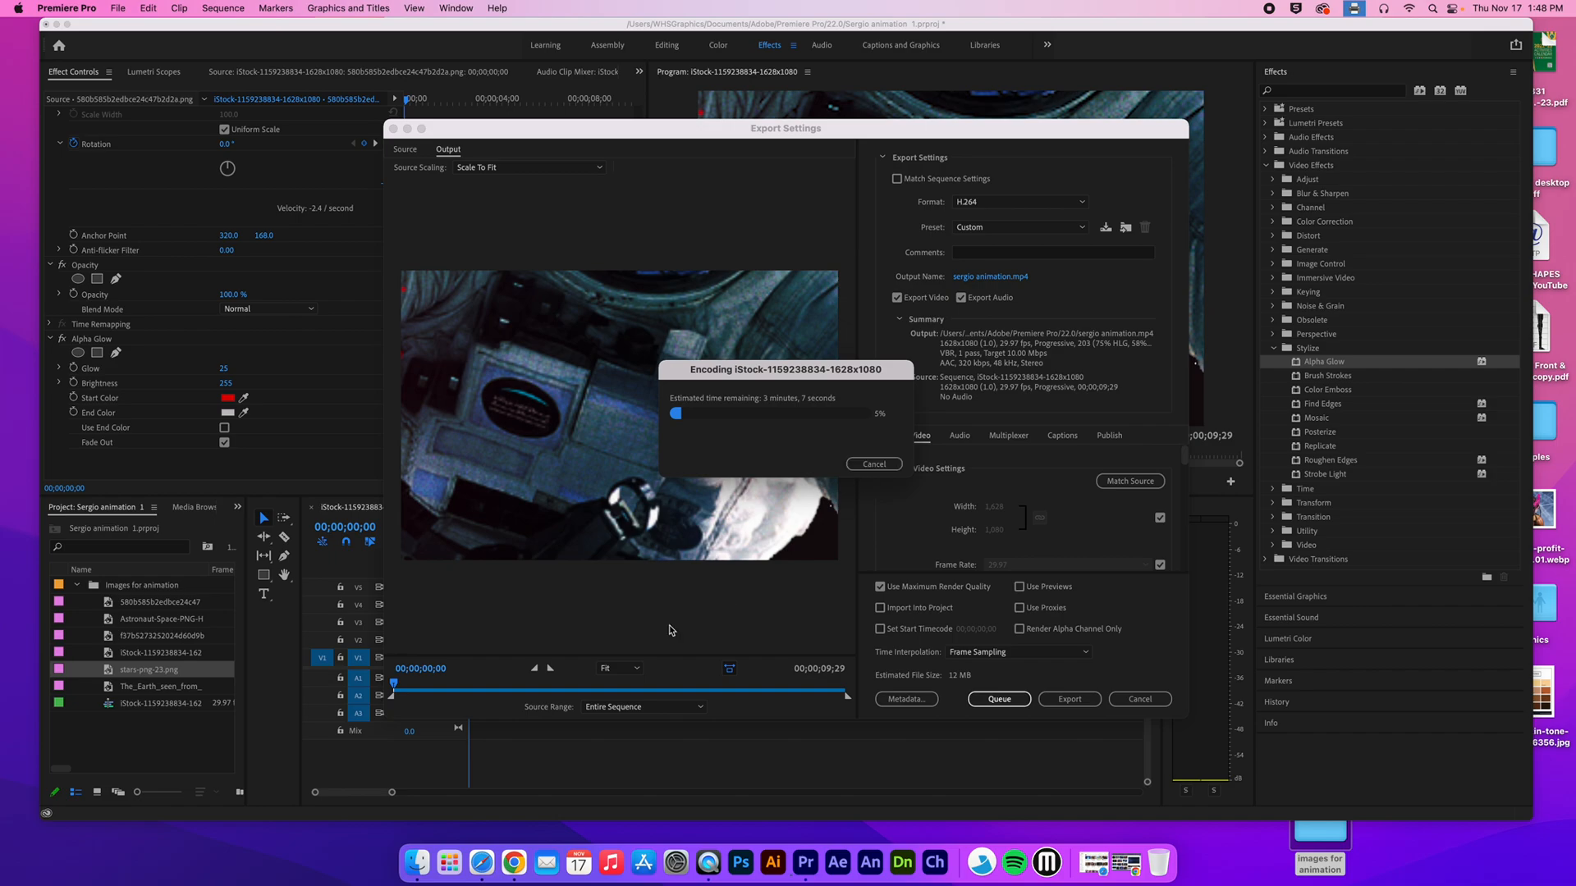
# Switch to Finder, look for the exported file in Documents > Adobe > Premiere Pro > 22.0, and return to Premiere Pro
pyautogui.click(417, 862)
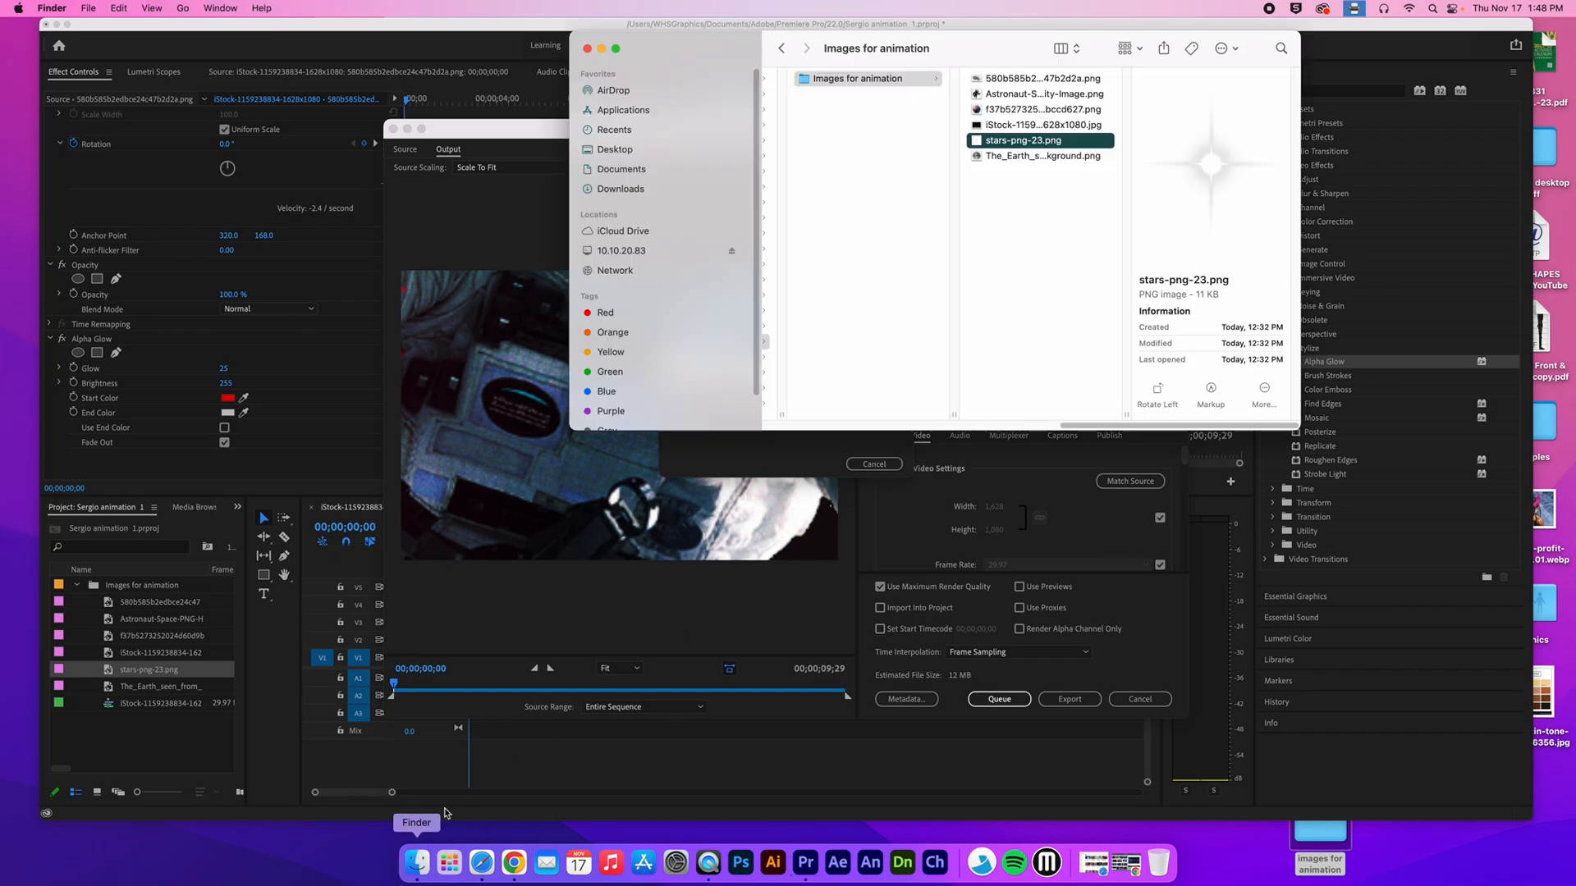
pyautogui.click(621, 168)
pyautogui.click(821, 94)
pyautogui.click(1042, 187)
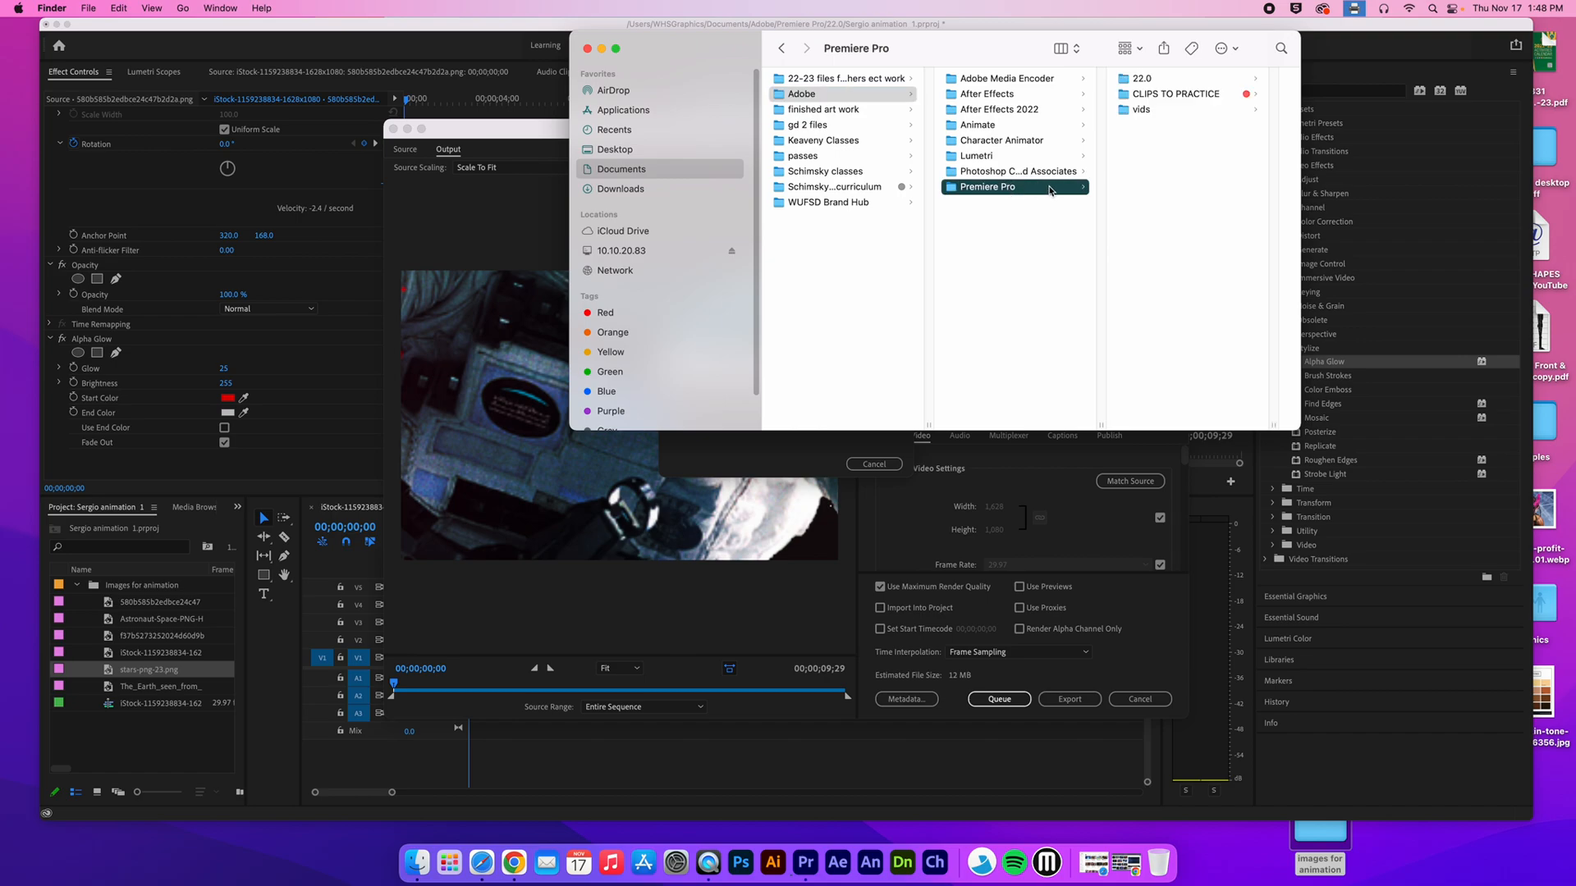
pyautogui.click(1149, 82)
pyautogui.moveTo(997, 41); pyautogui.dragTo(763, 67)
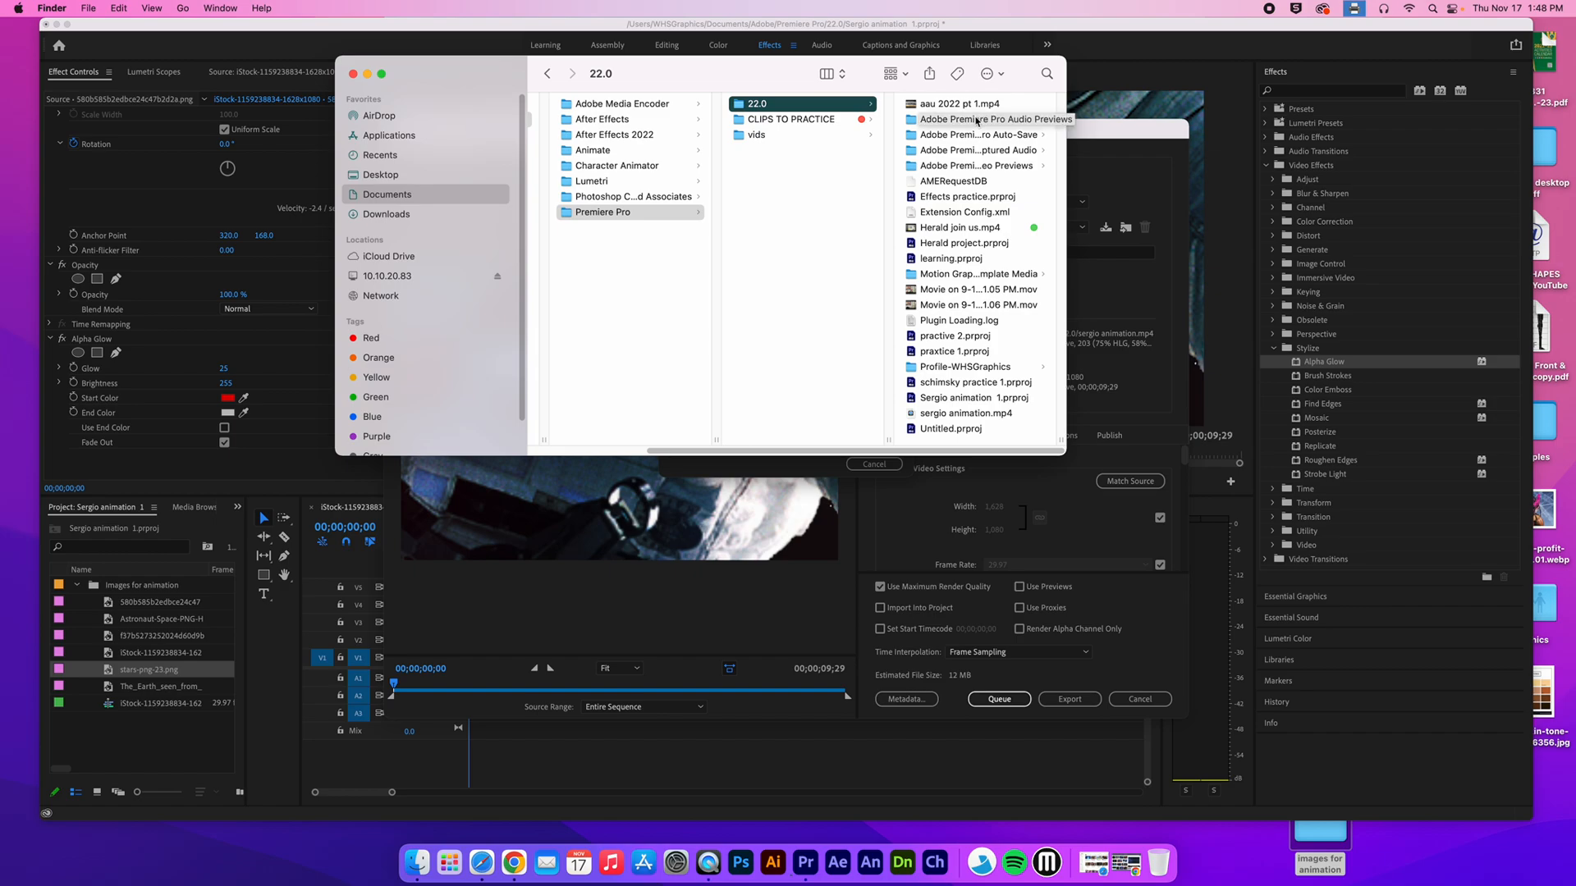
pyautogui.click(862, 475)
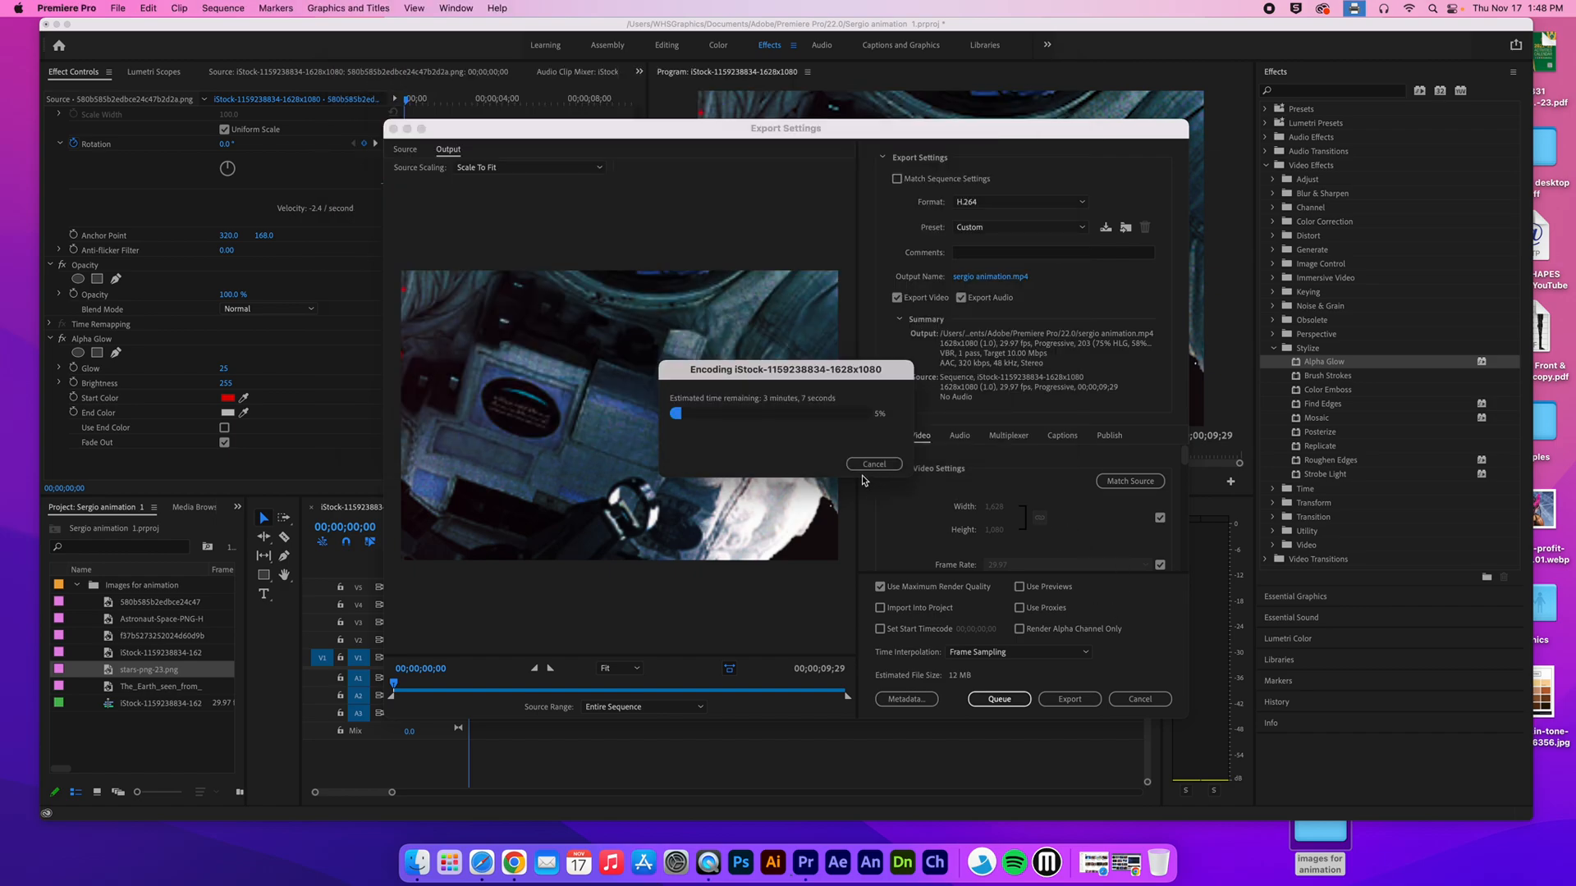